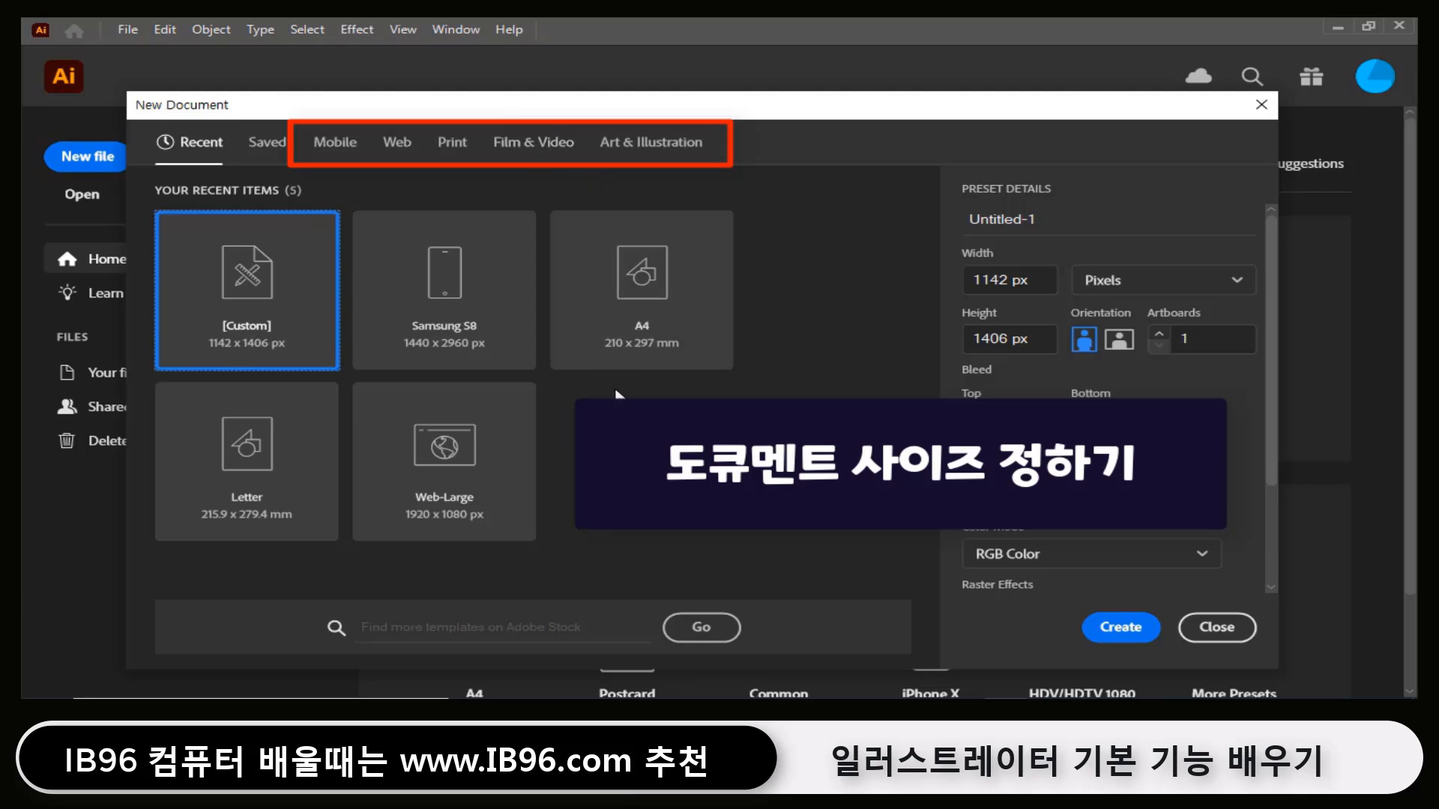
# - Create a new document from the Common web preset, 1366 x 768 px
pyautogui.click(399, 142)
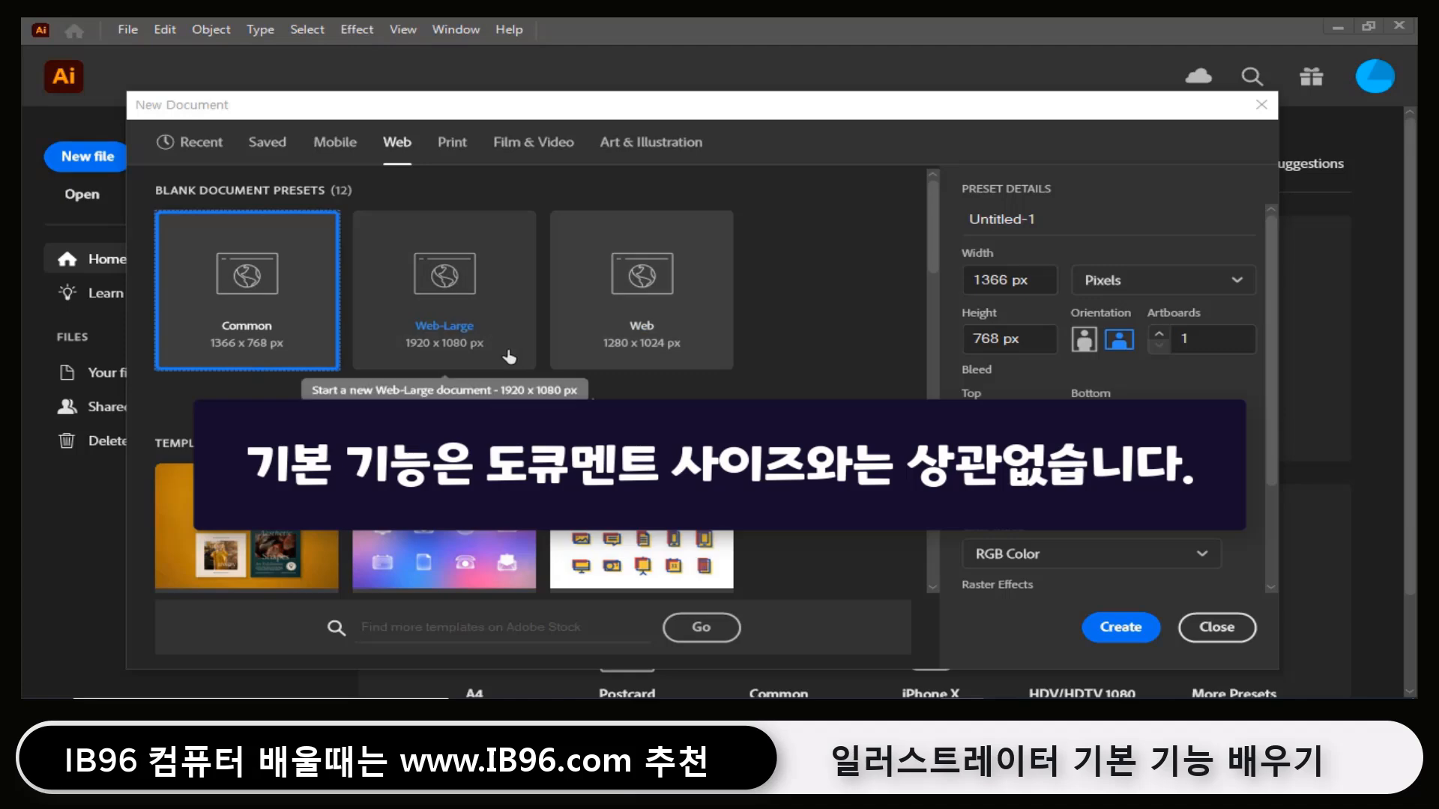
pyautogui.click(271, 318)
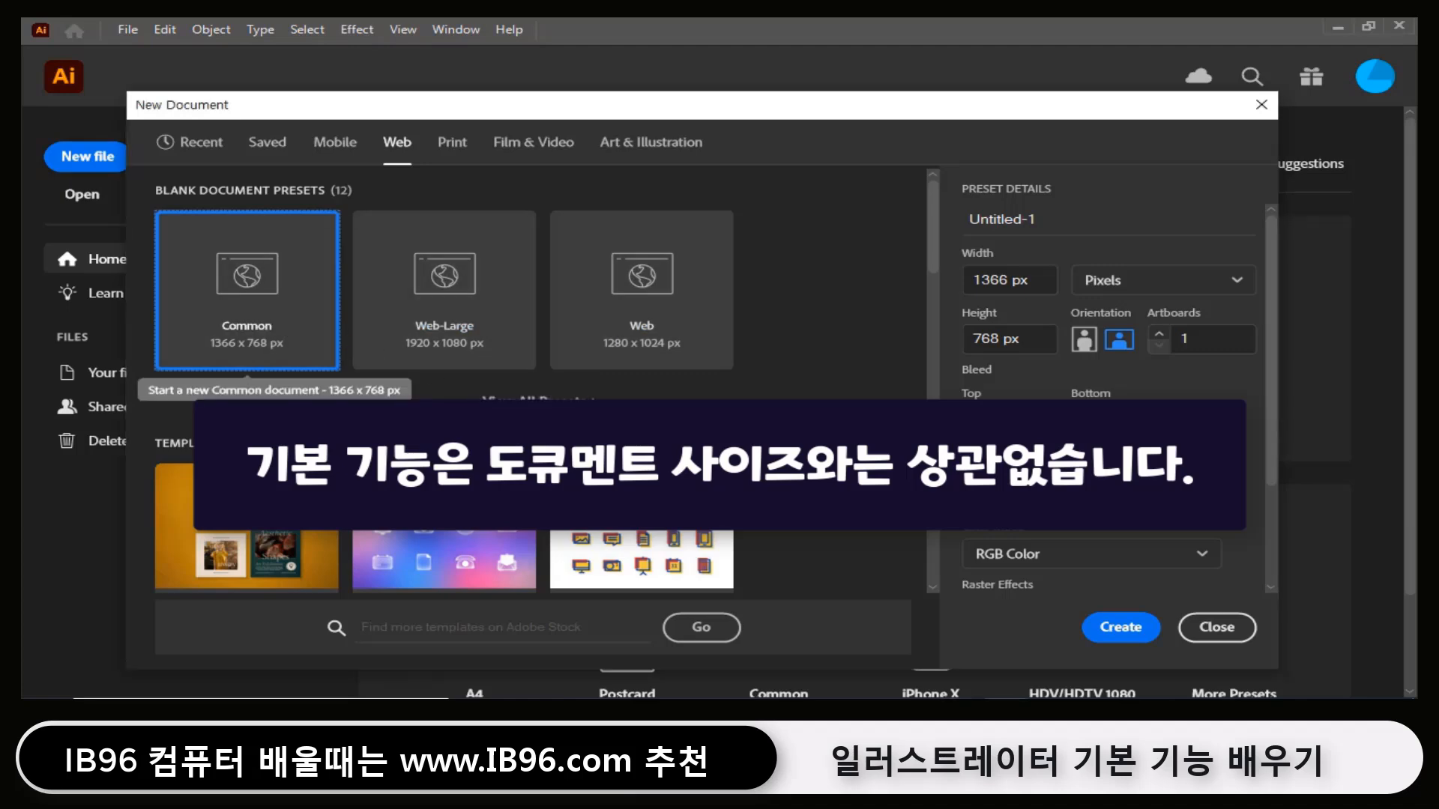
pyautogui.click(1134, 629)
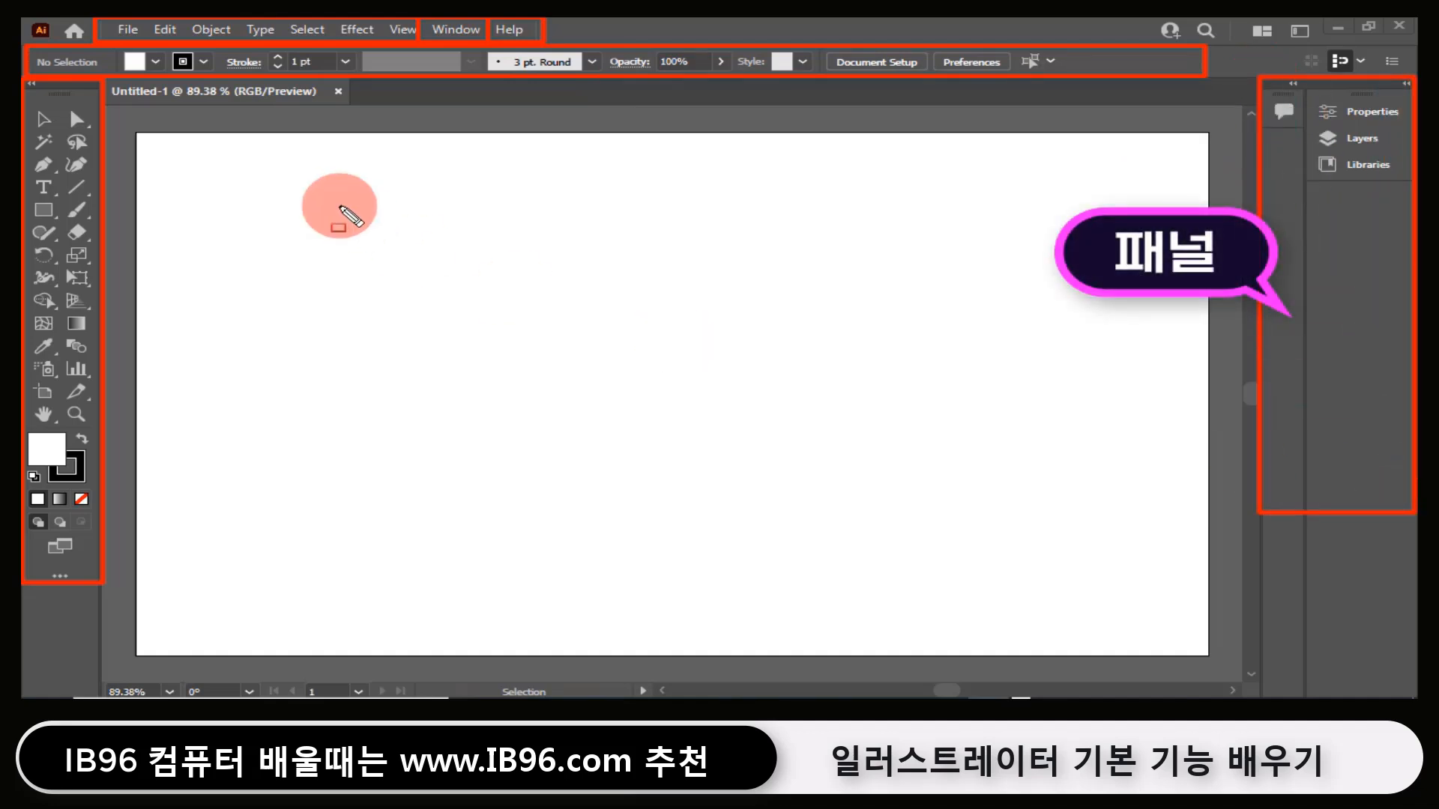
pyautogui.moveTo(135, 134)
pyautogui.mouseDown()
pyautogui.moveTo(1131, 663)
pyautogui.moveTo(1208, 654)
pyautogui.mouseUp()
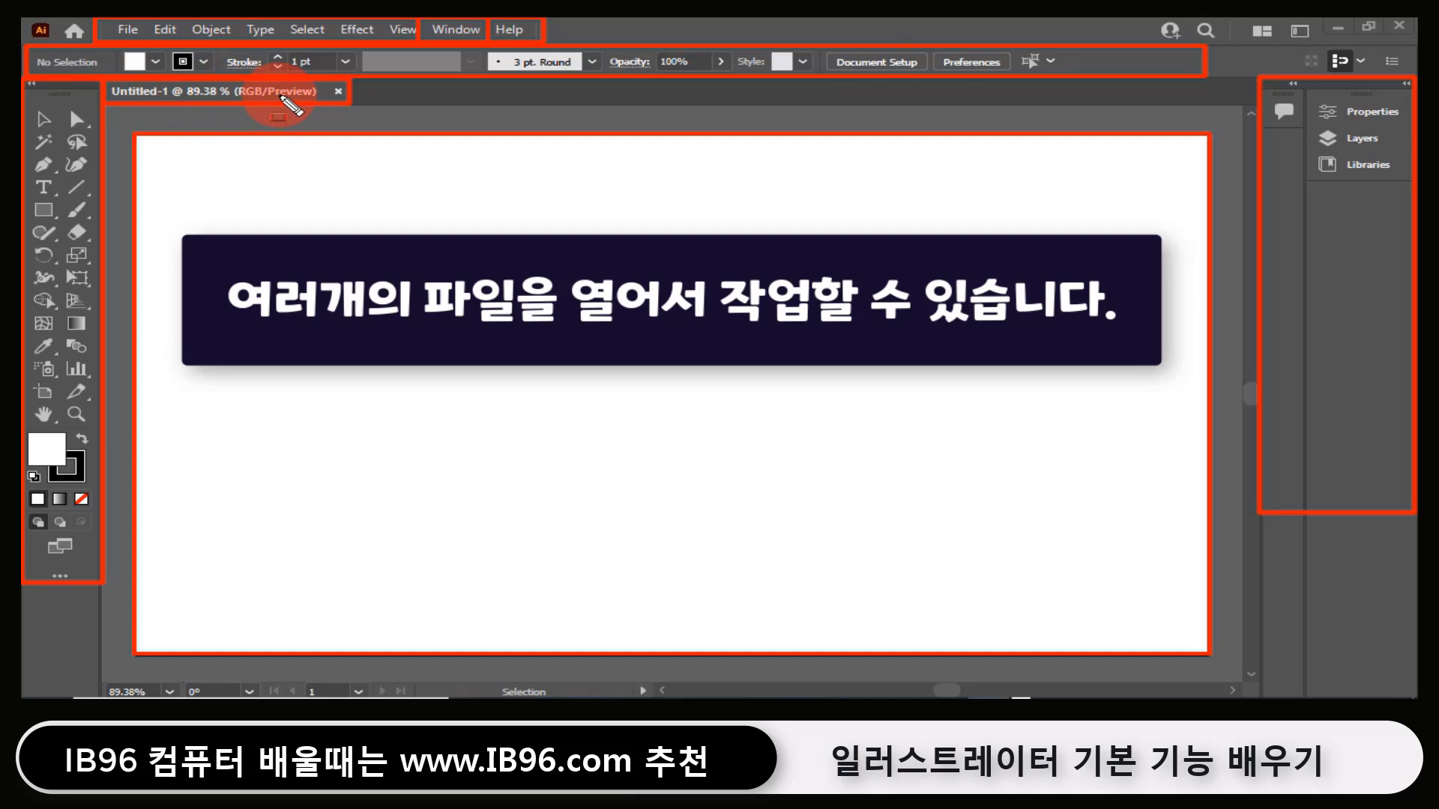
# - Create a second blank document alongside Untitled-1
pyautogui.click(130, 29)
pyautogui.click(142, 51)
pyautogui.click(1121, 627)
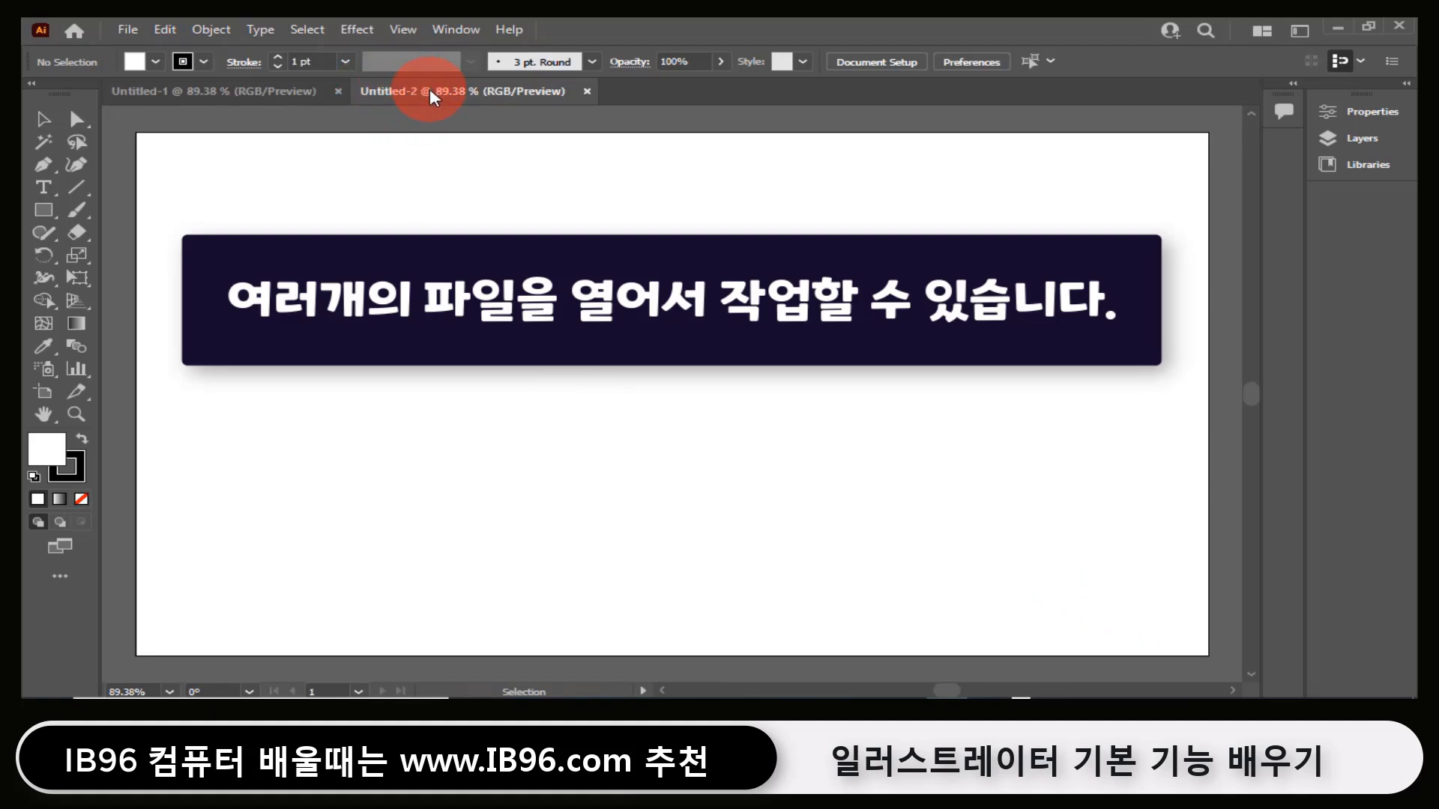
# - Switch back and forth between the two open documents and close Untitled-2
pyautogui.click(246, 92)
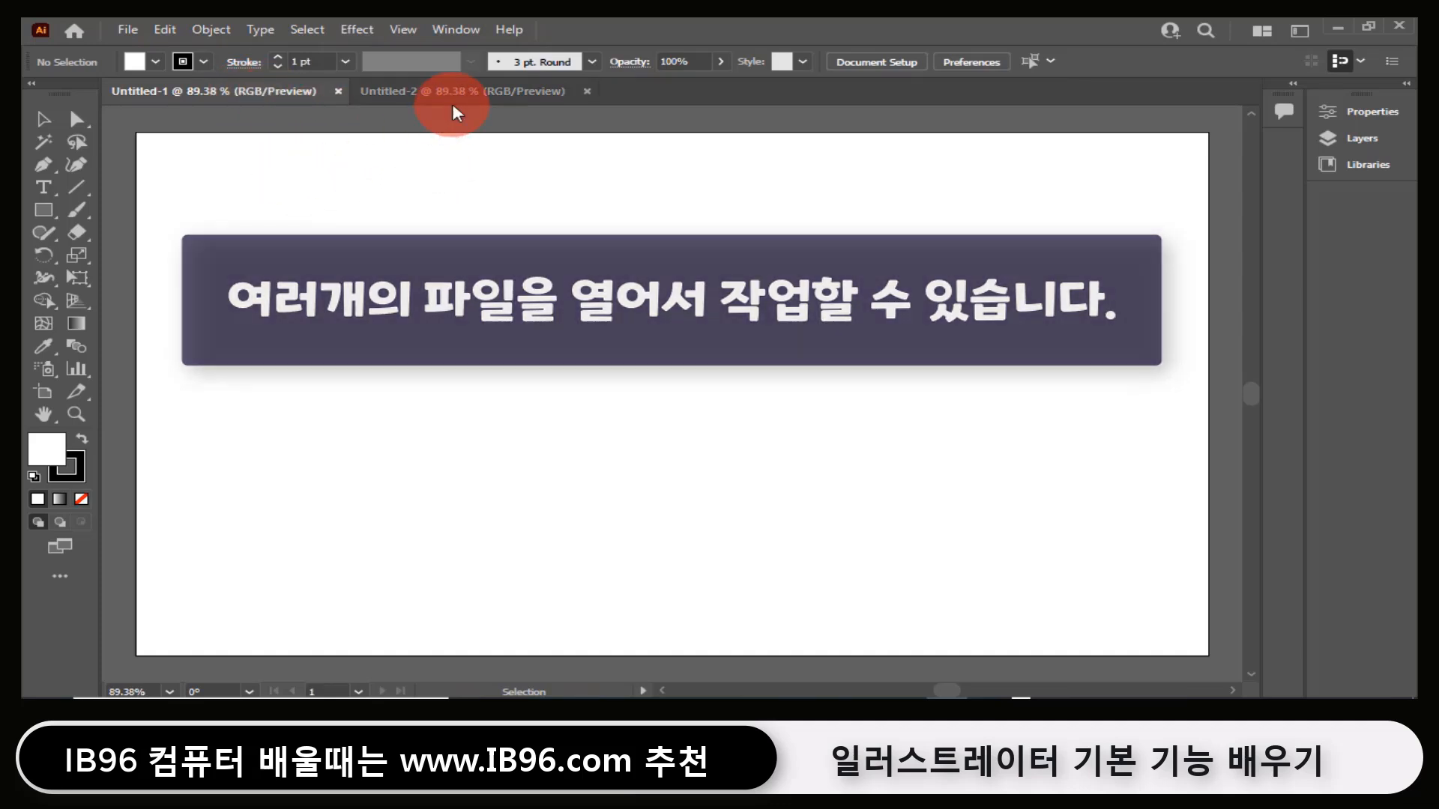
pyautogui.click(404, 93)
pyautogui.click(284, 90)
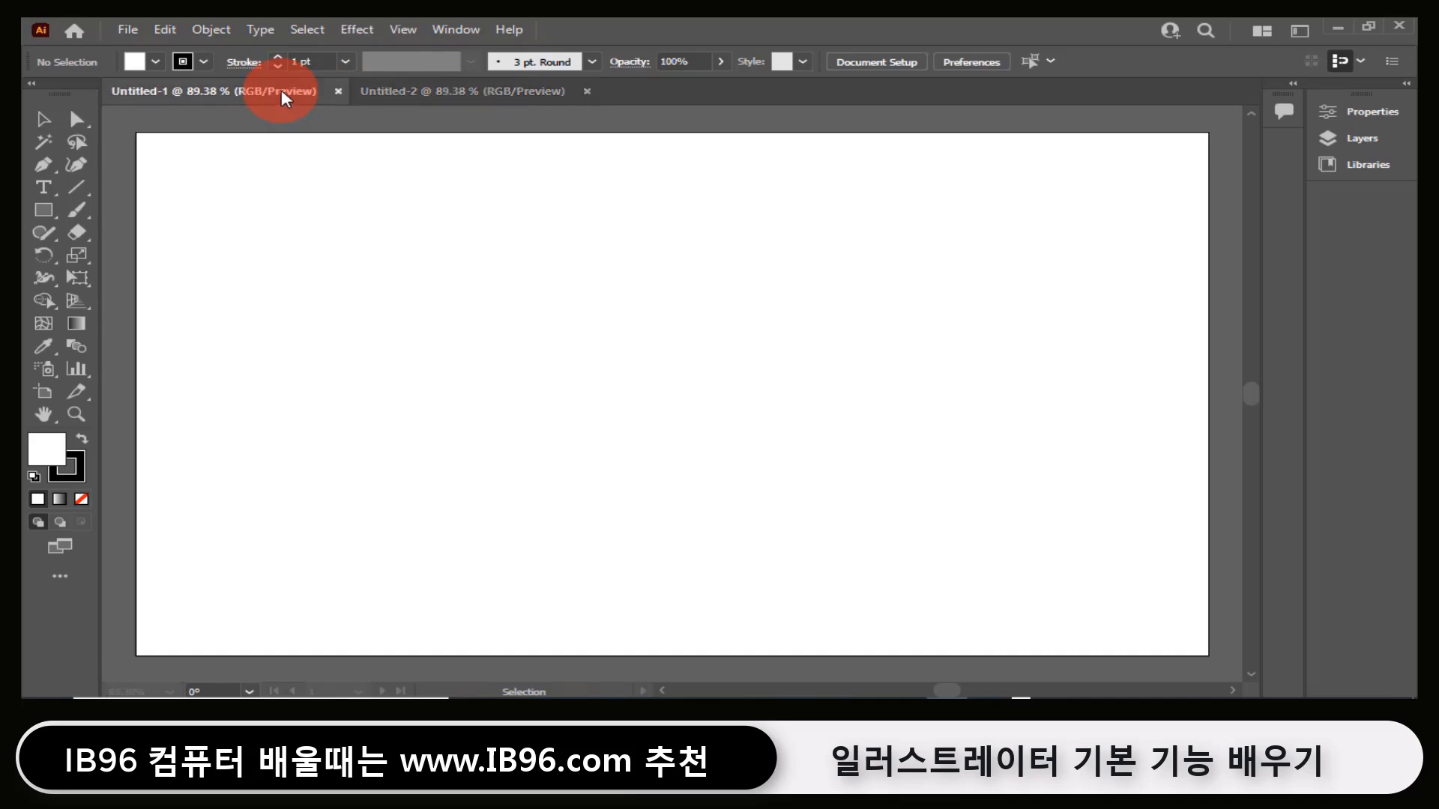
pyautogui.click(432, 90)
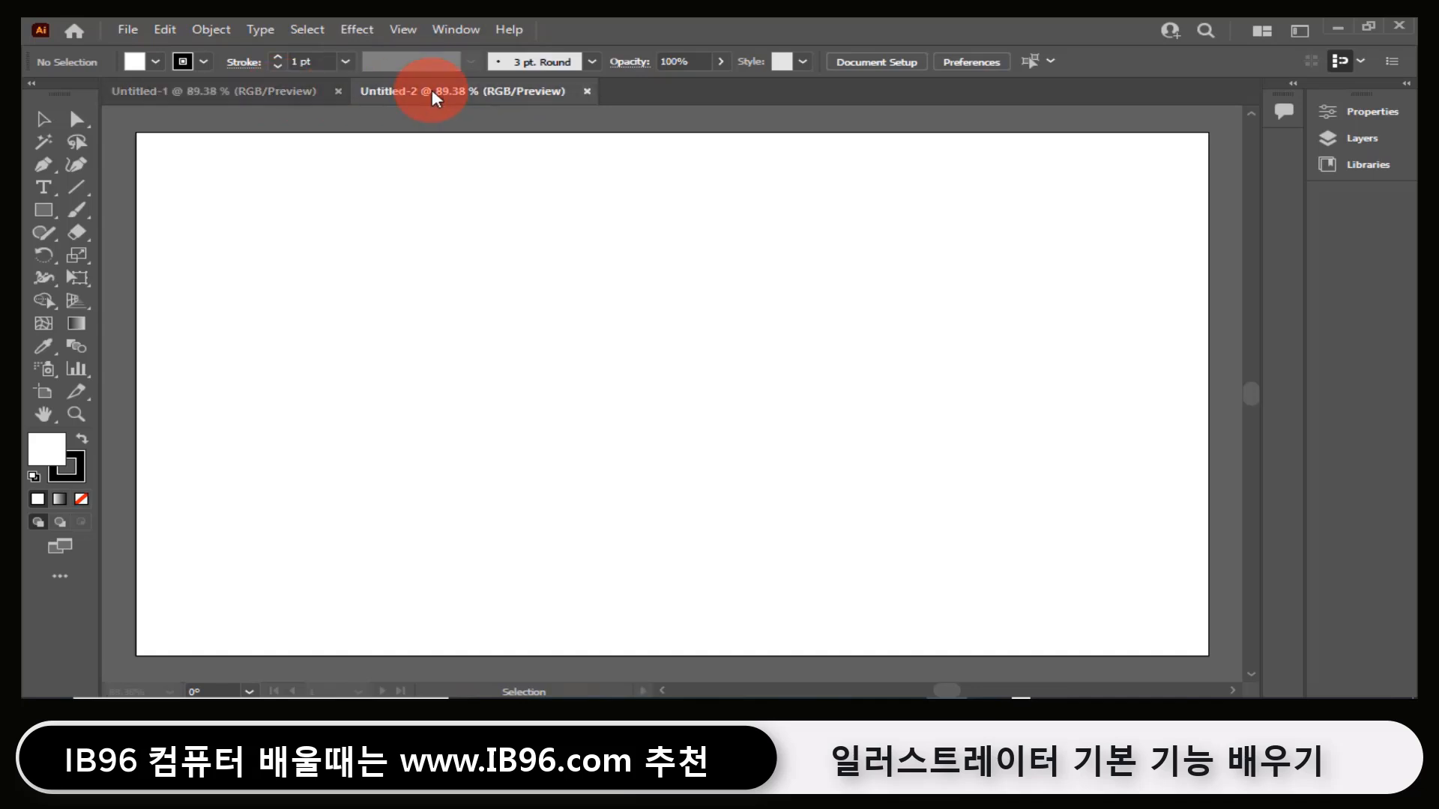
pyautogui.click(587, 91)
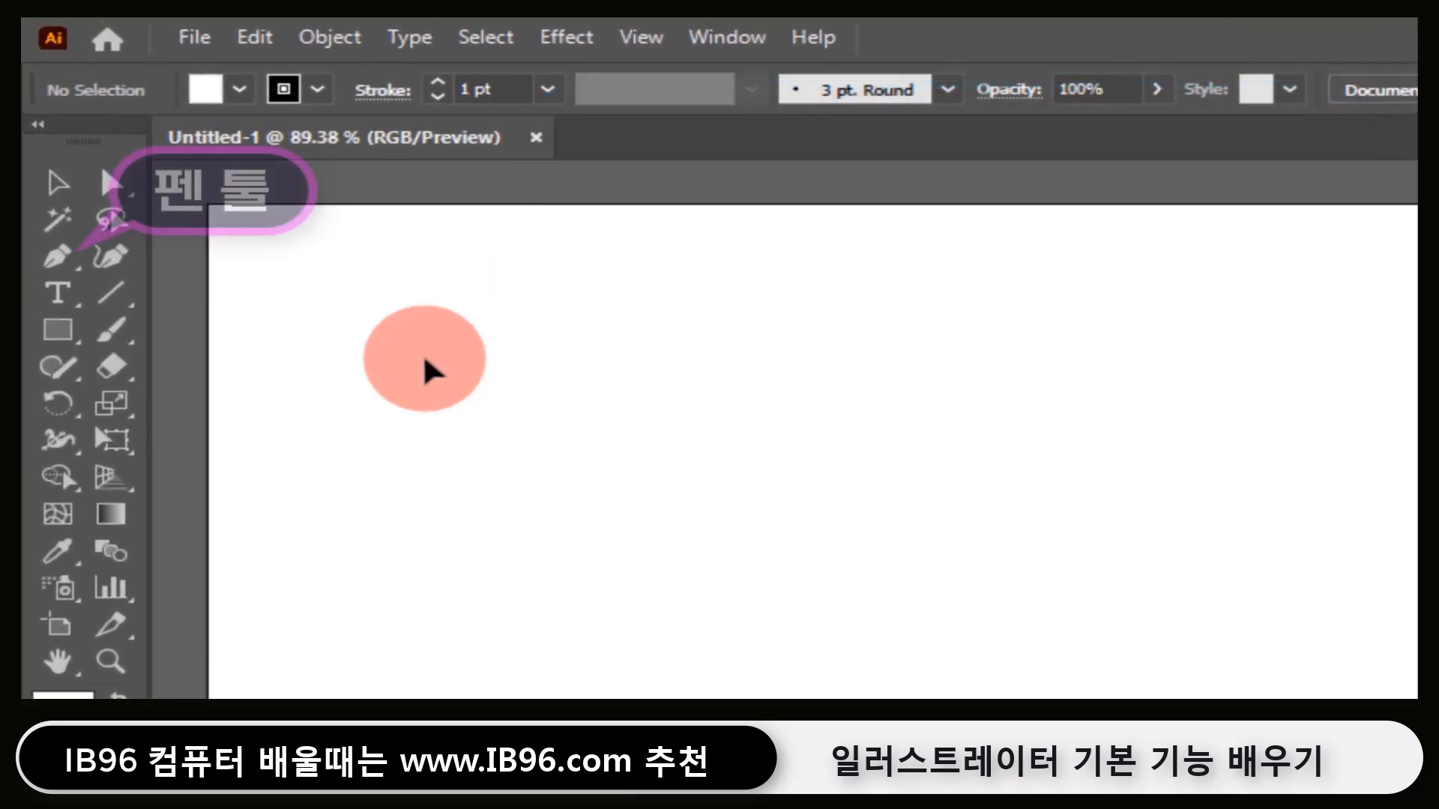
# - Examine the Pen, Line and shape tools, including the variants grouped under the Rectangle tool and the Pen tool
pyautogui.click(48, 255)
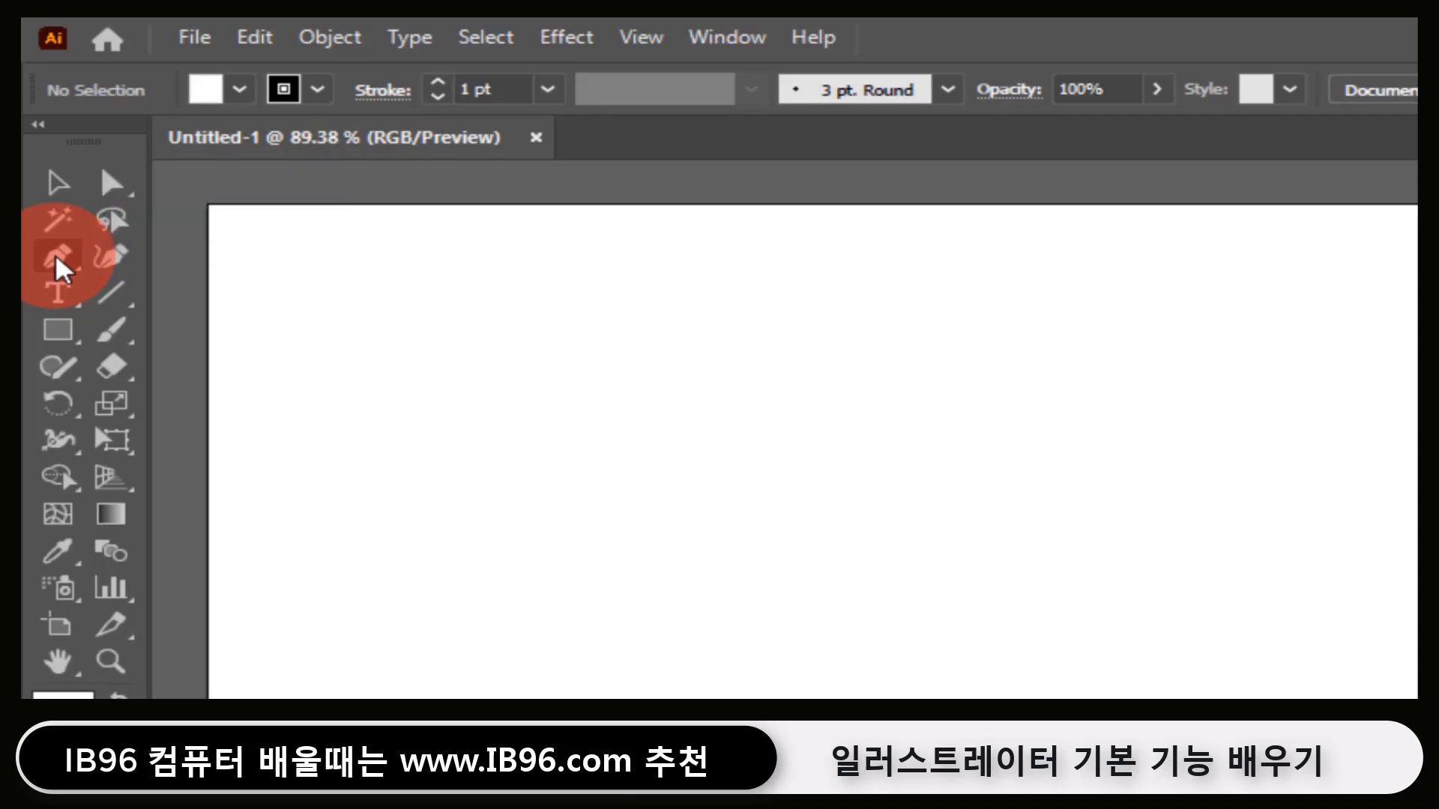
pyautogui.click(71, 330)
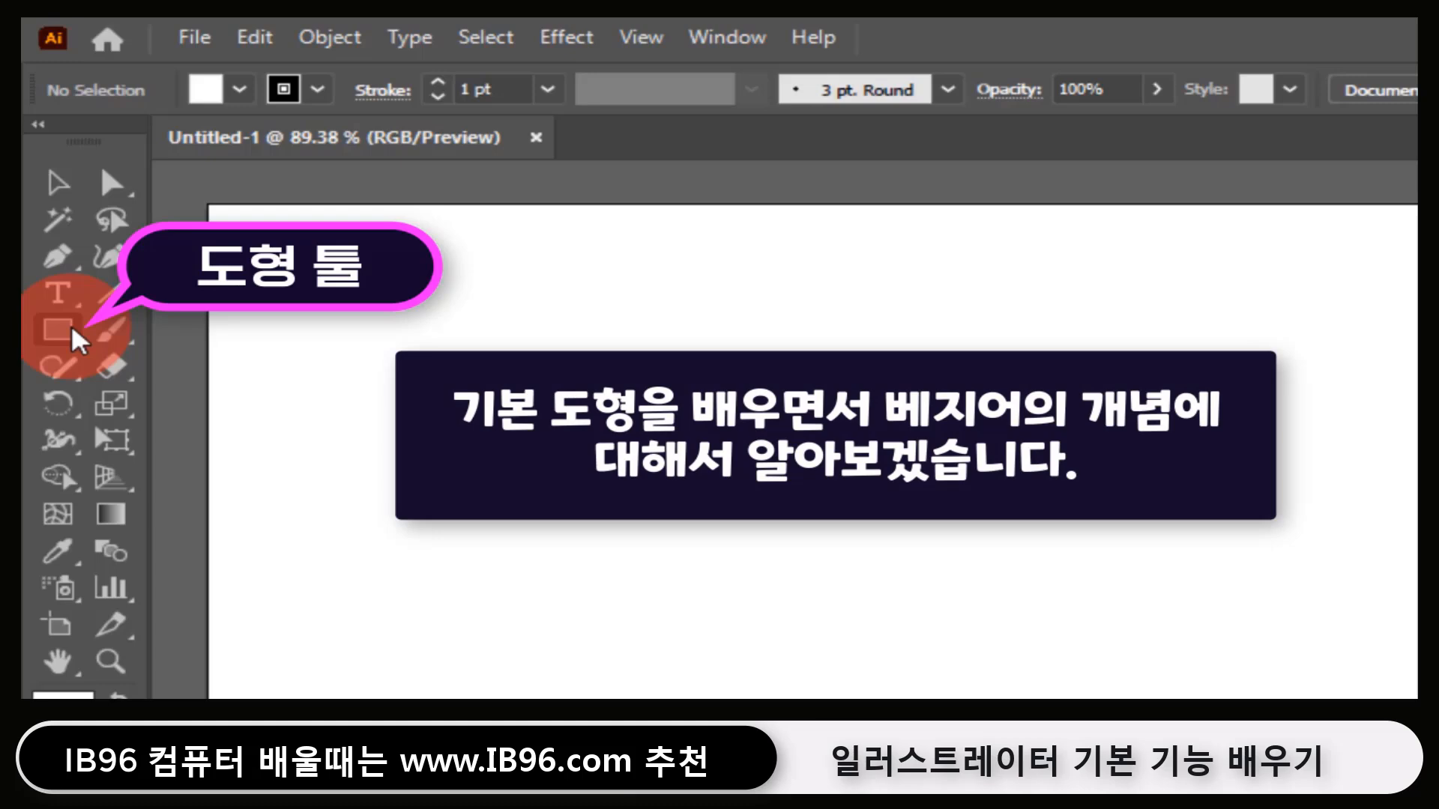
pyautogui.click(116, 193)
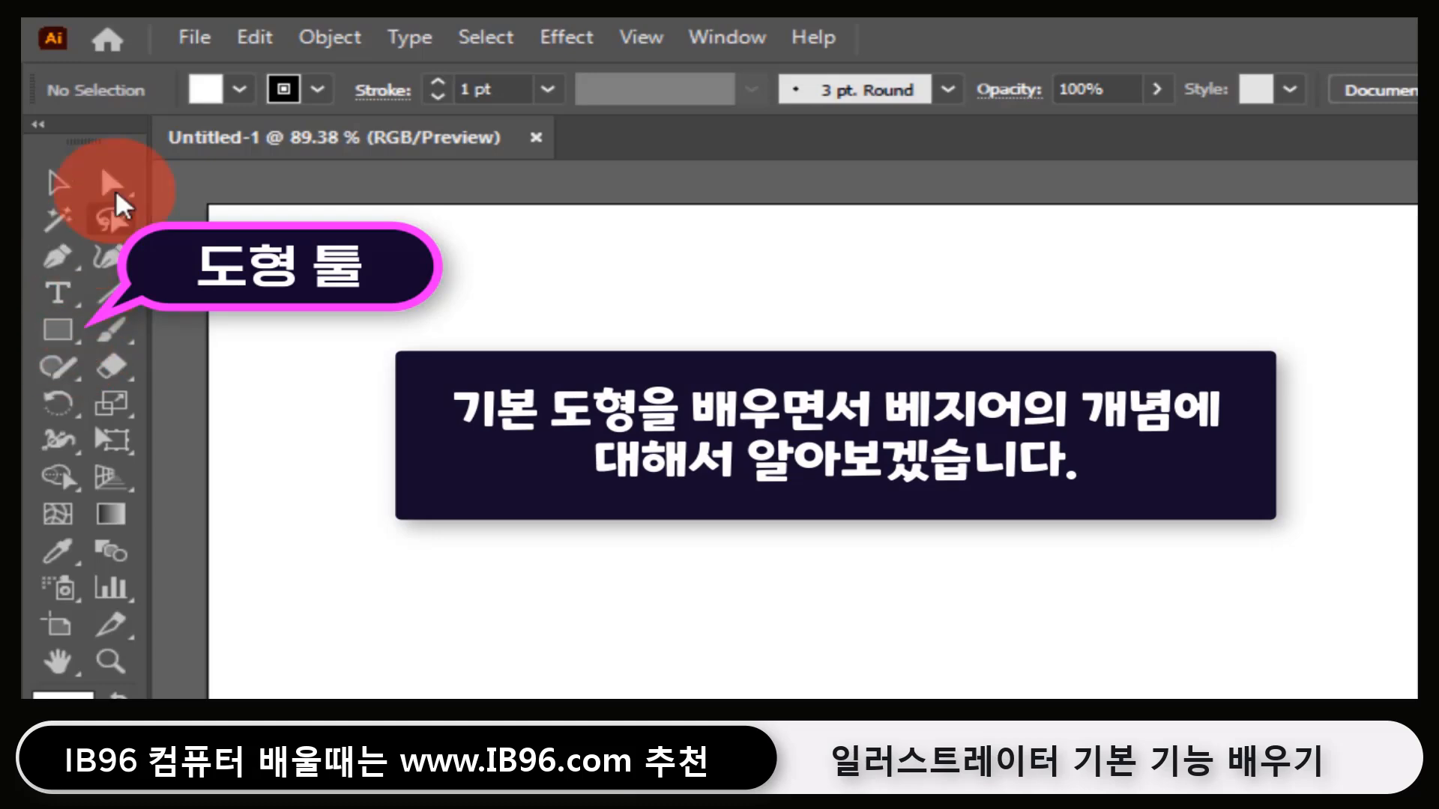
pyautogui.click(79, 341)
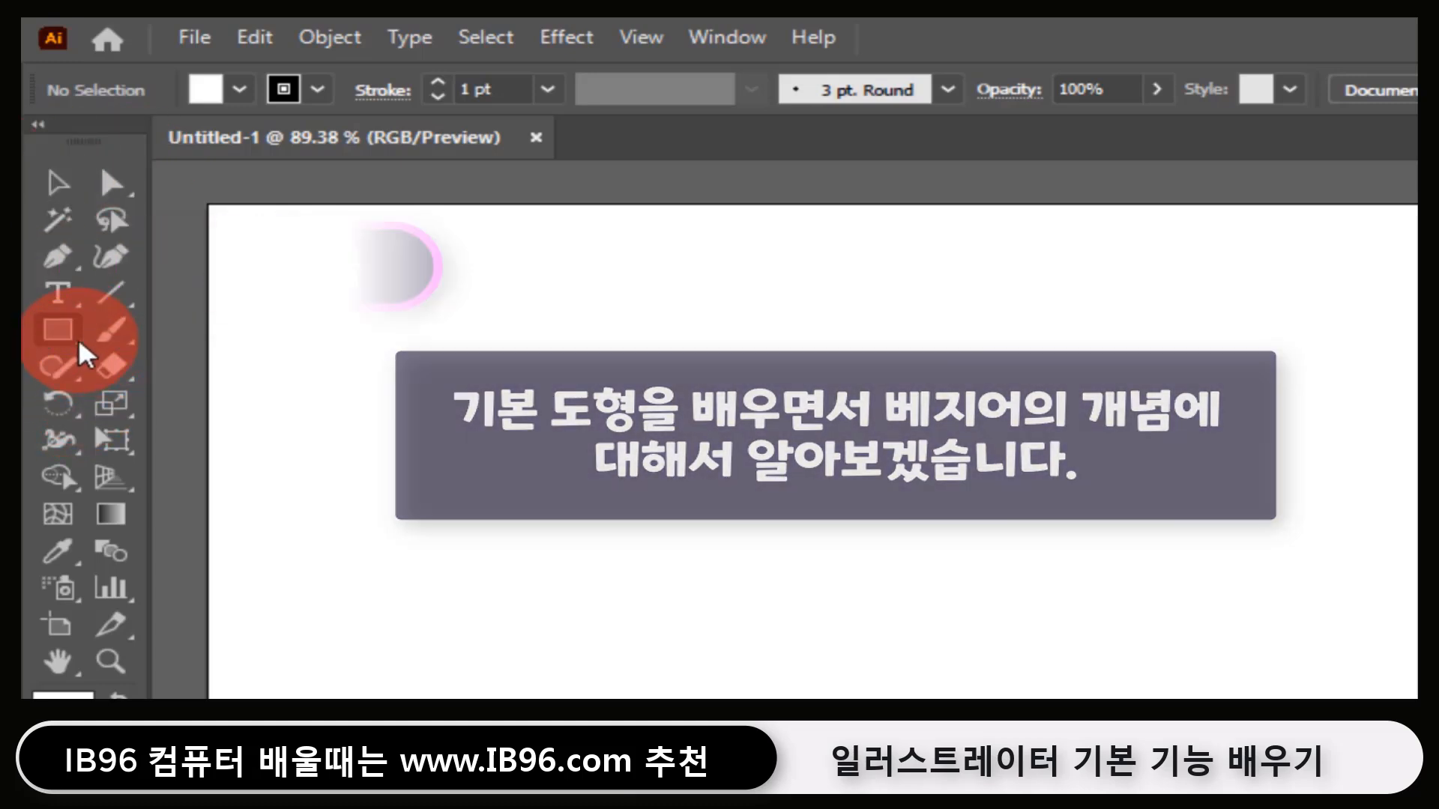
pyautogui.click(134, 303)
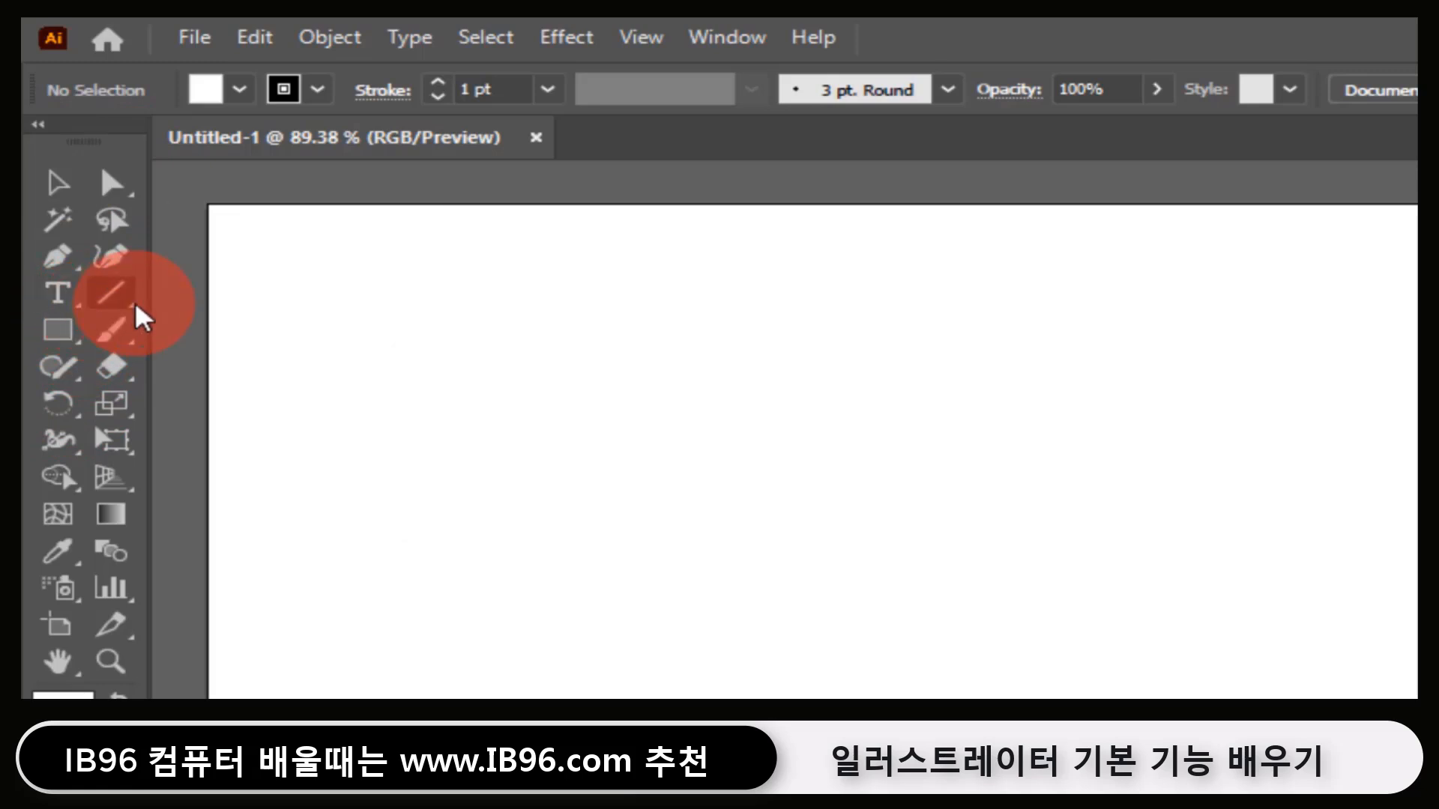
pyautogui.click(81, 347)
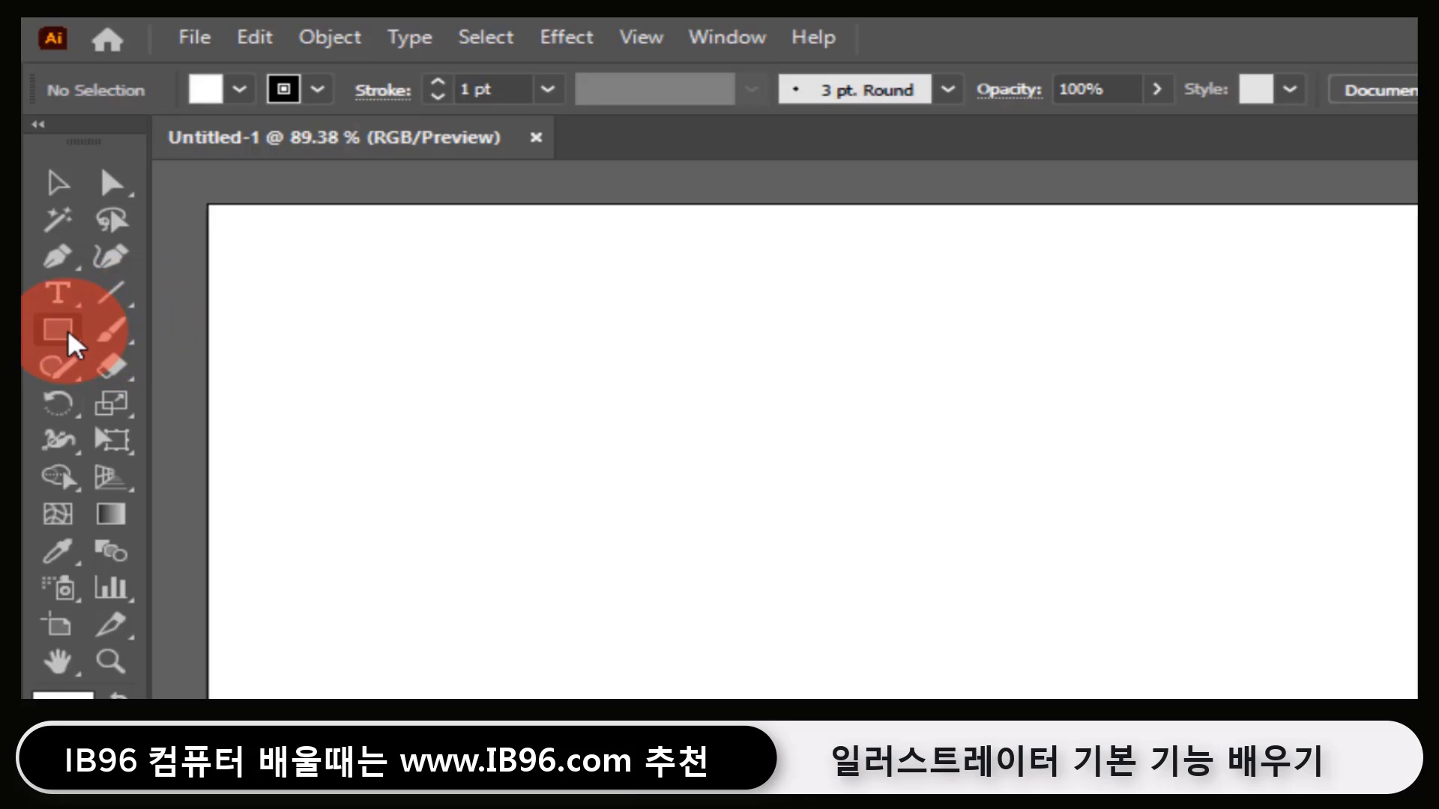
pyautogui.click(75, 346)
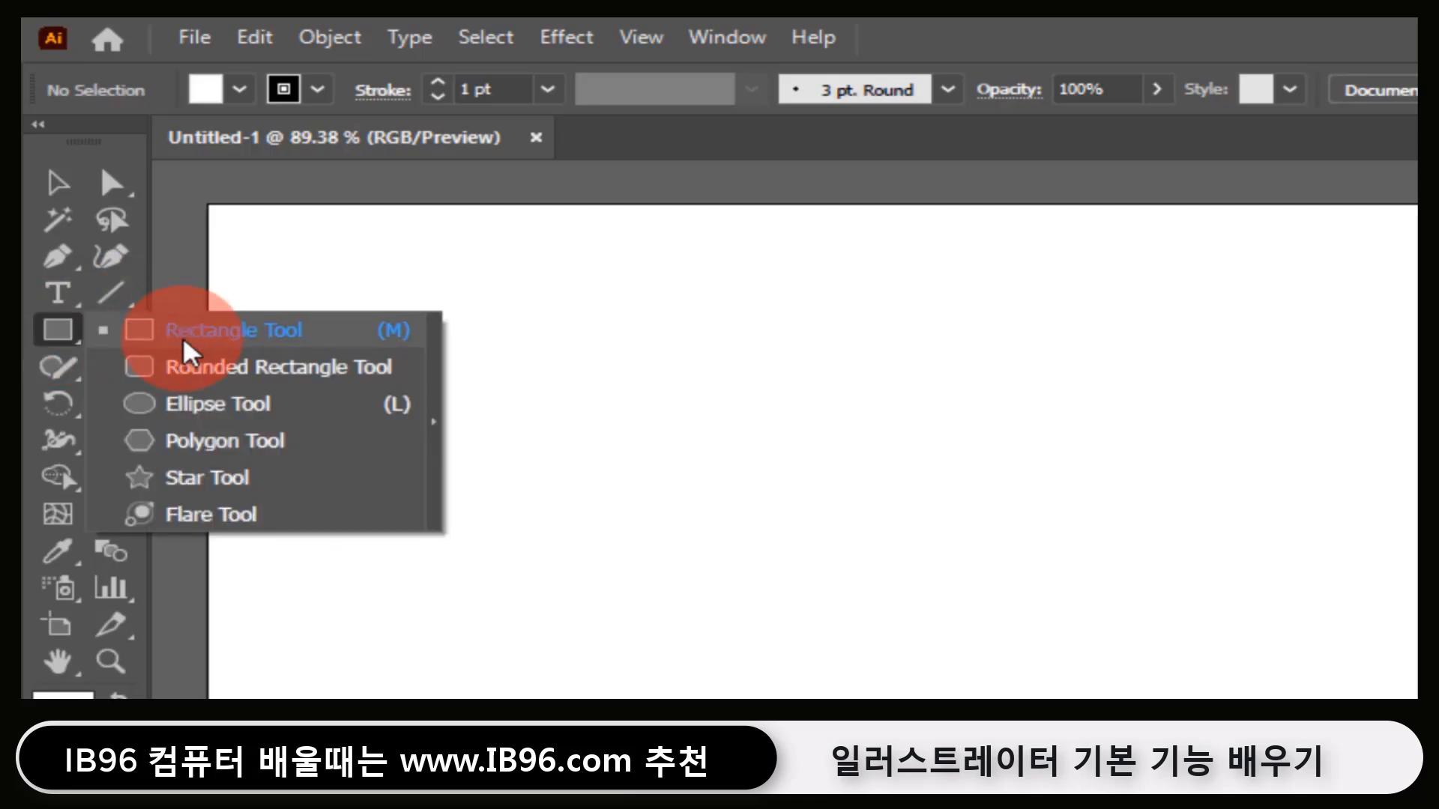
pyautogui.click(61, 294)
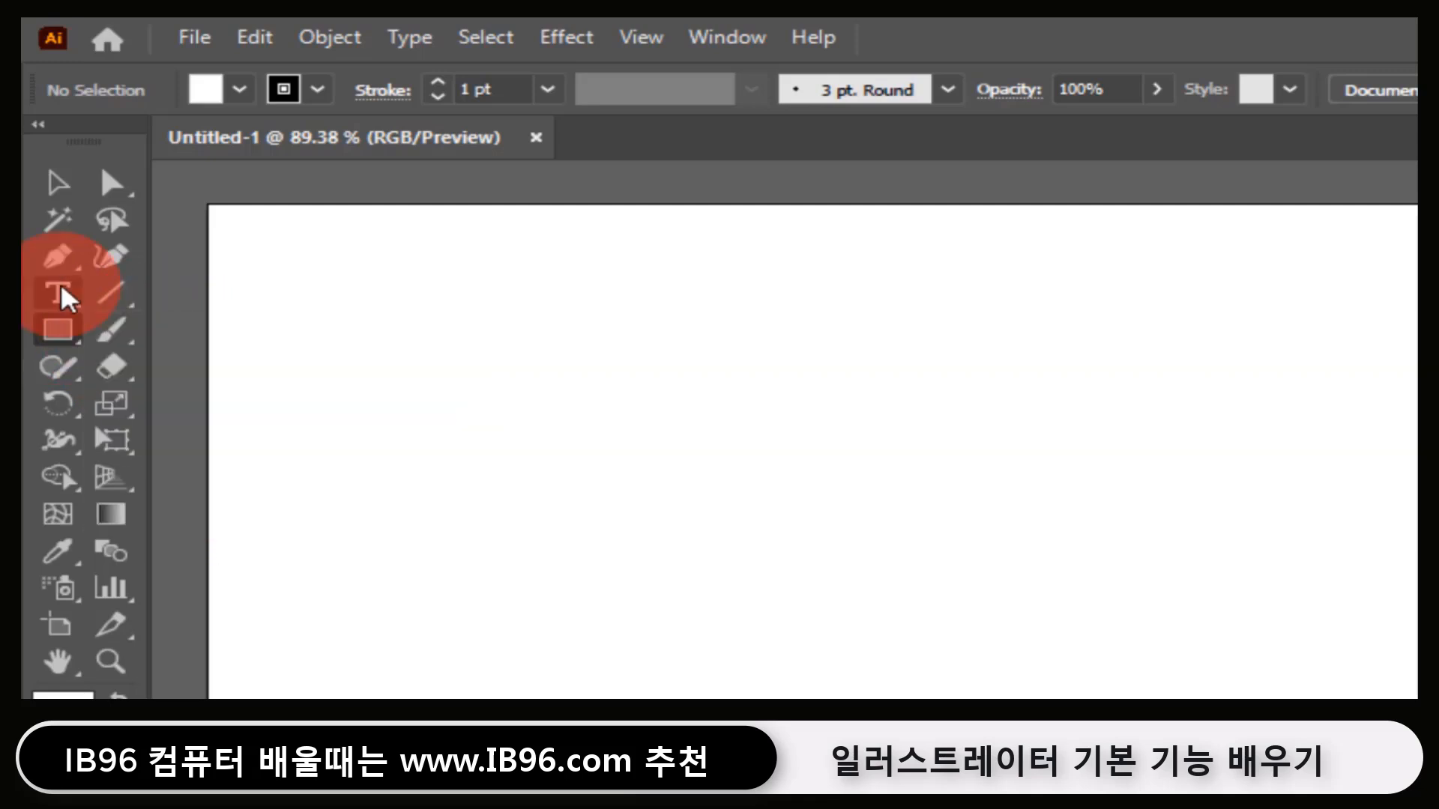
pyautogui.click(60, 262)
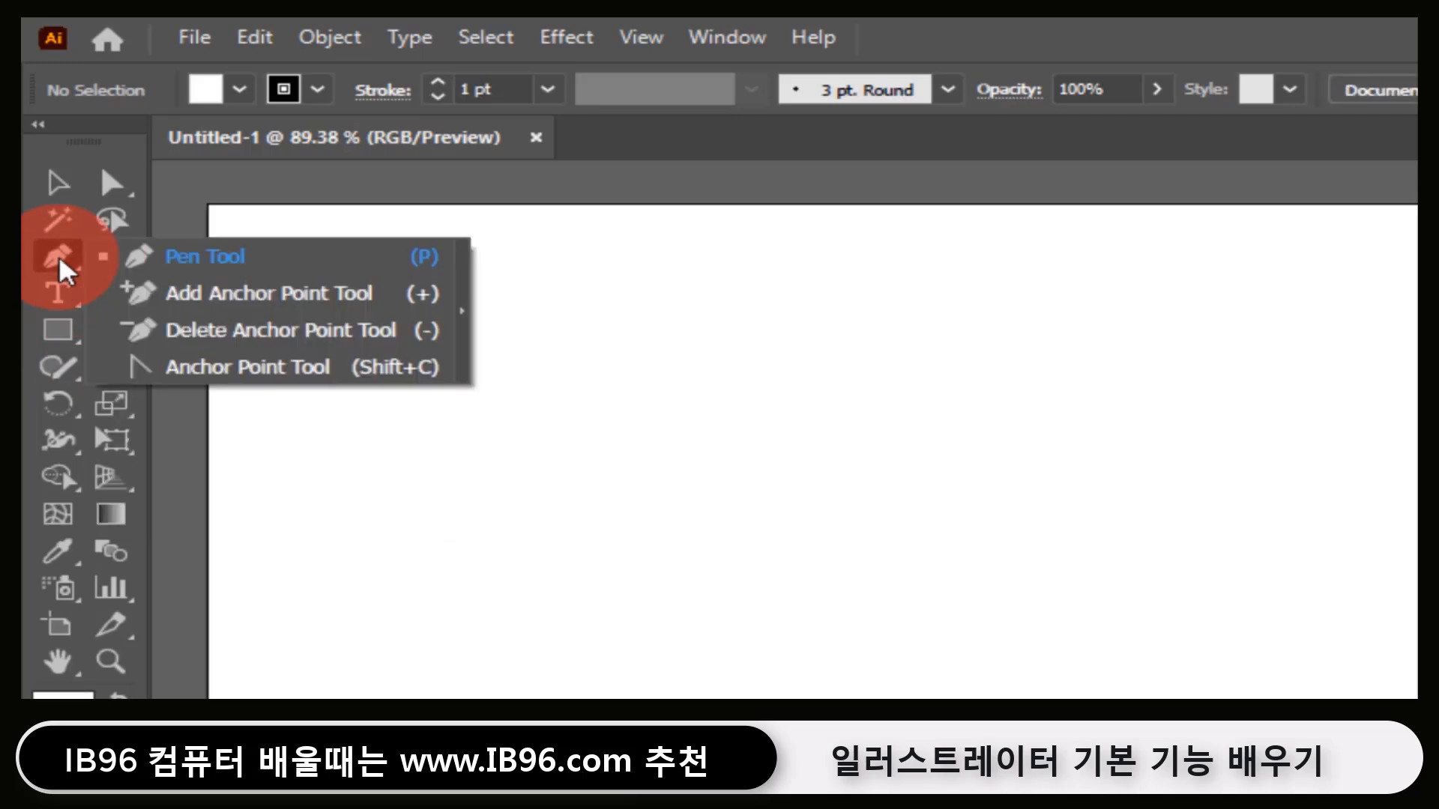
# - Detach the shape tool group as a floating panel and place it at the artboard's upper-left corner
pyautogui.click(60, 345)
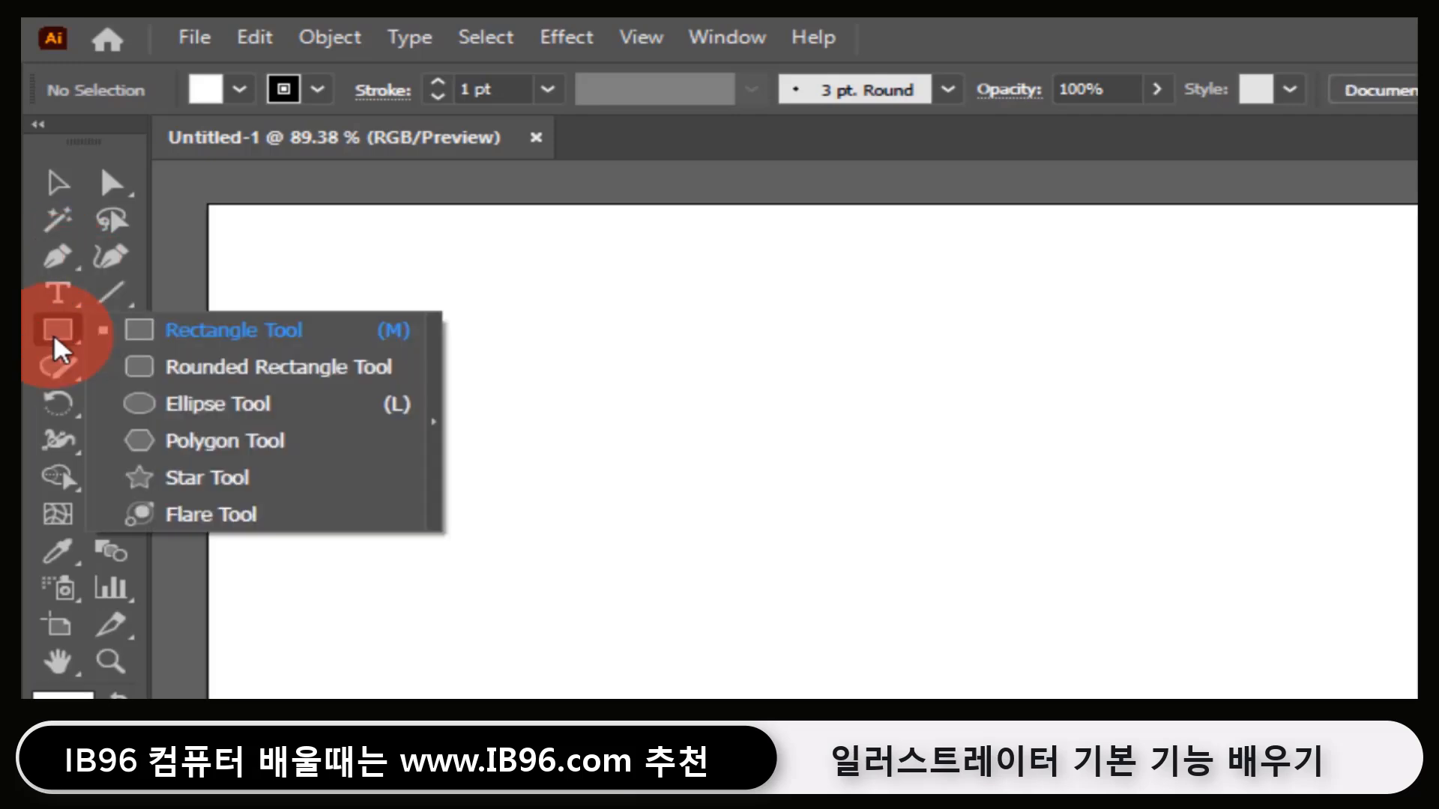
pyautogui.moveTo(60, 348); pyautogui.dragTo(440, 430)
pyautogui.moveTo(240, 369); pyautogui.dragTo(378, 241)
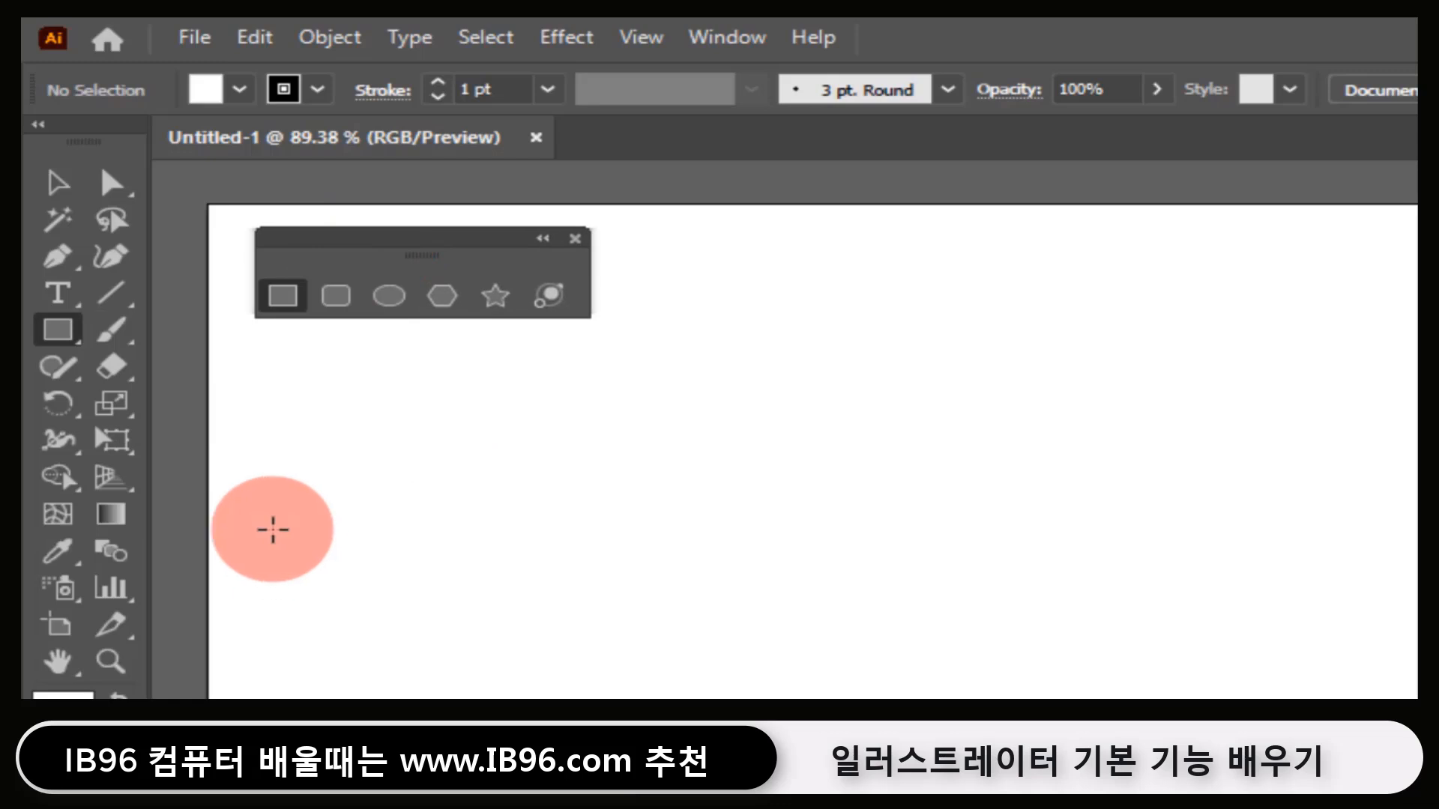
pyautogui.click(67, 339)
pyautogui.click(285, 304)
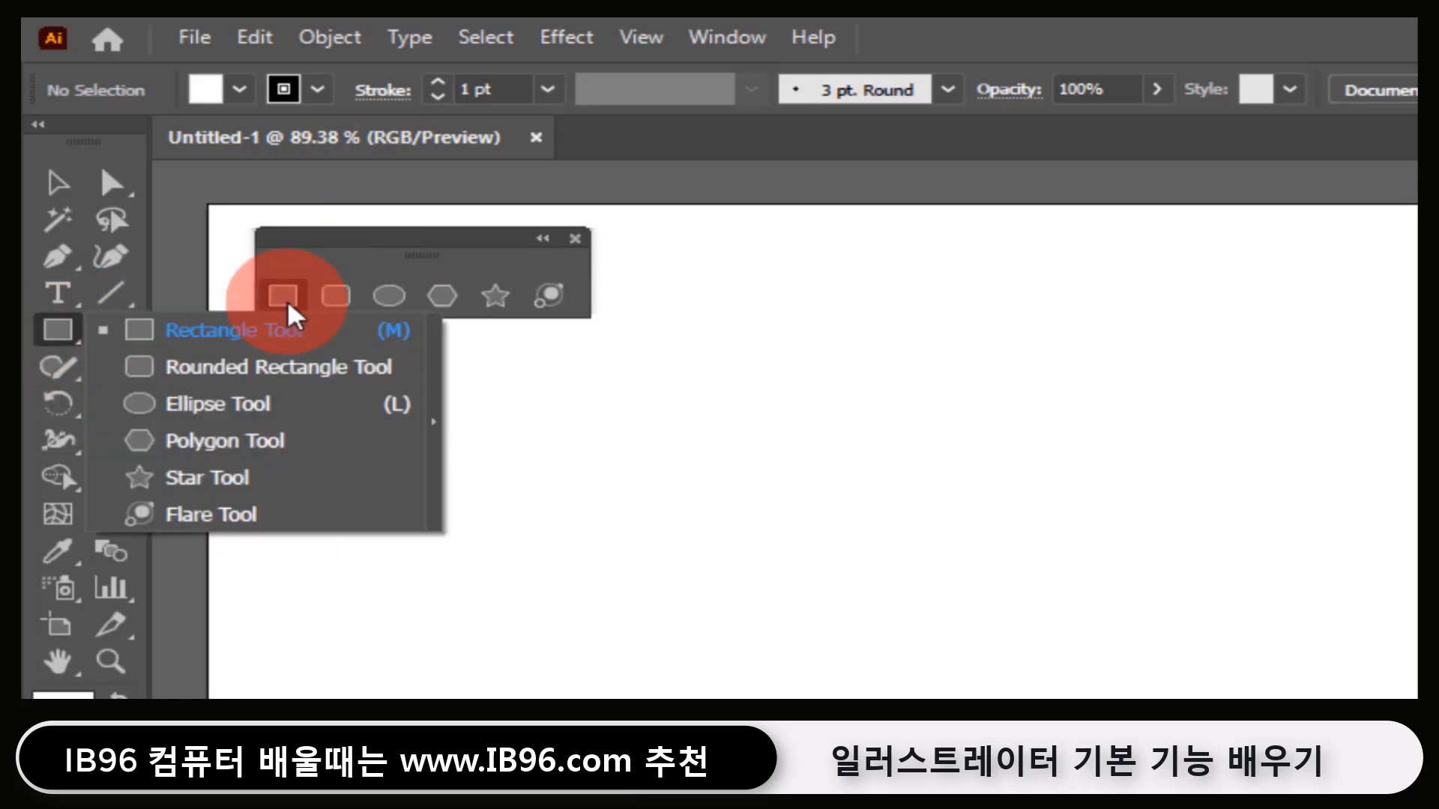
pyautogui.moveTo(436, 244); pyautogui.dragTo(410, 227)
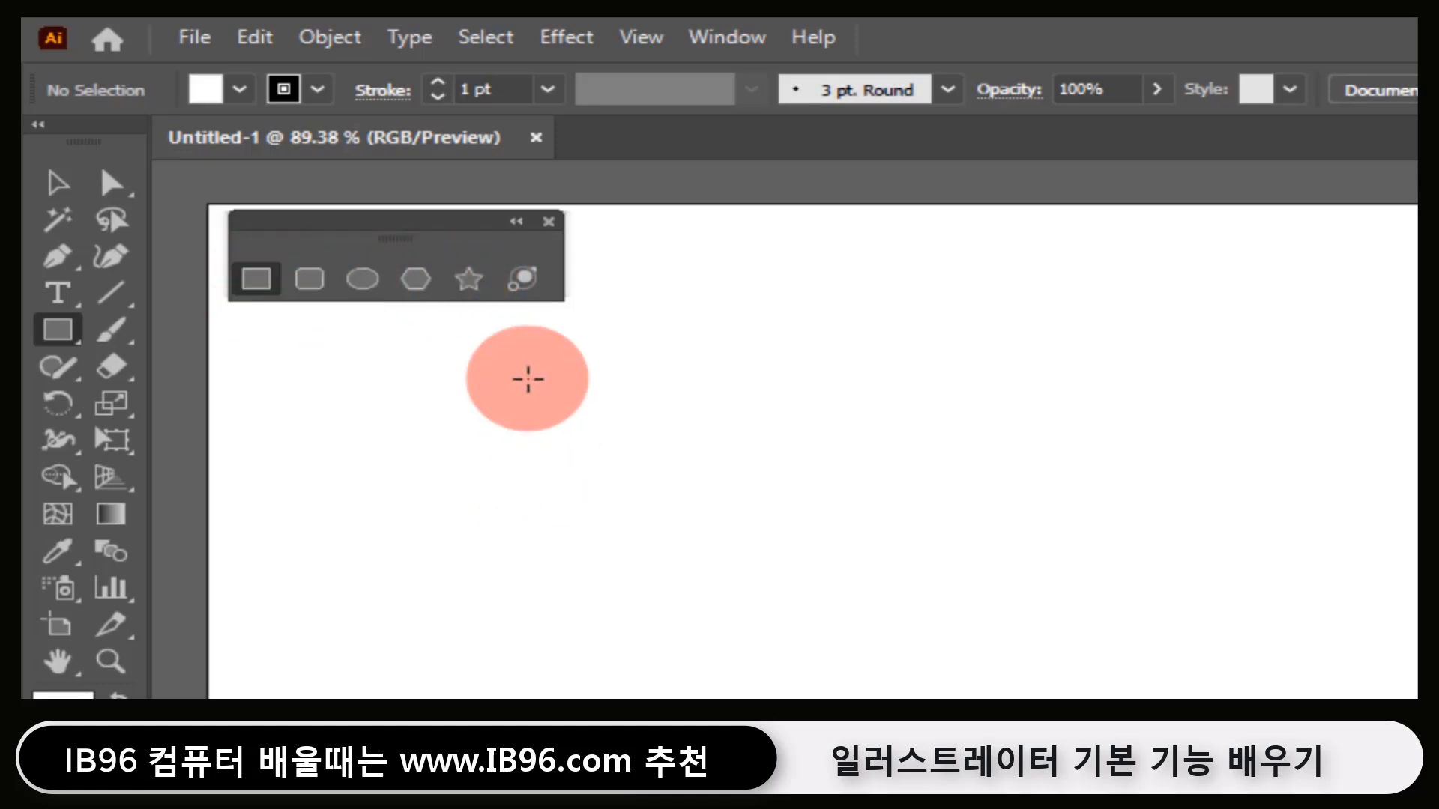
# - Draw a large rectangle in the artboard's upper-left area, move it closer to the left edge, and deselect it
pyautogui.moveTo(522, 373); pyautogui.dragTo(1032, 628)
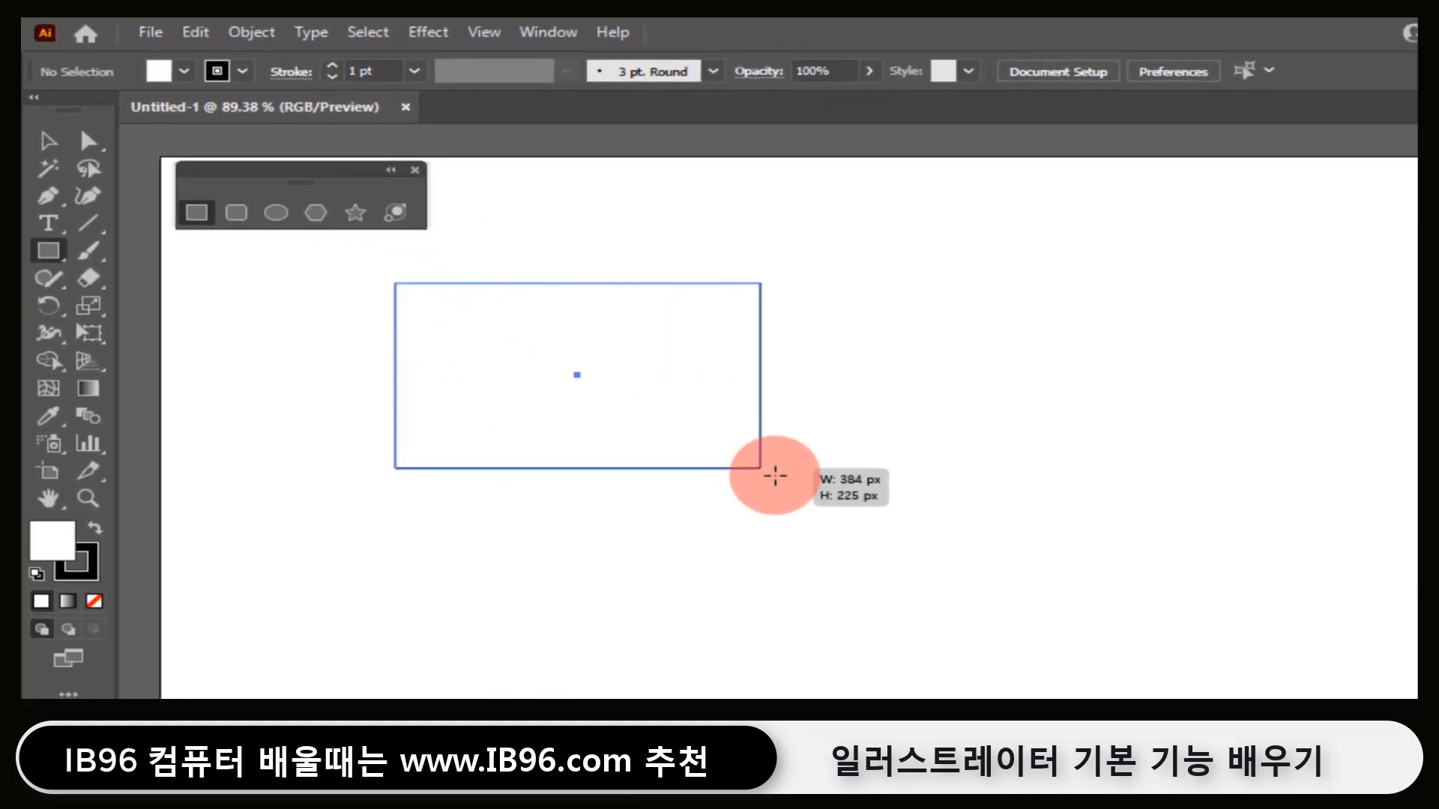
pyautogui.moveTo(776, 476); pyautogui.dragTo(859, 542)
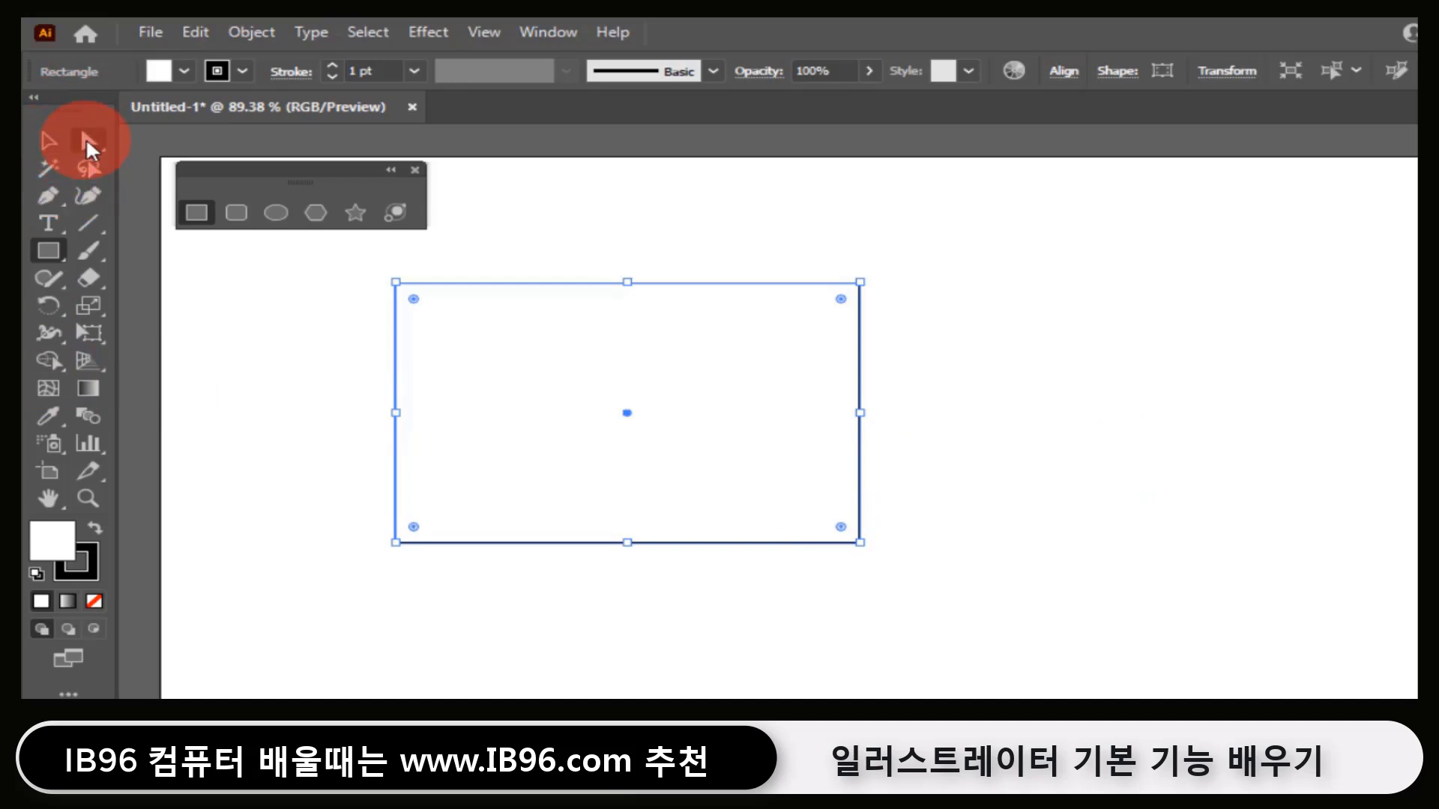
pyautogui.click(46, 140)
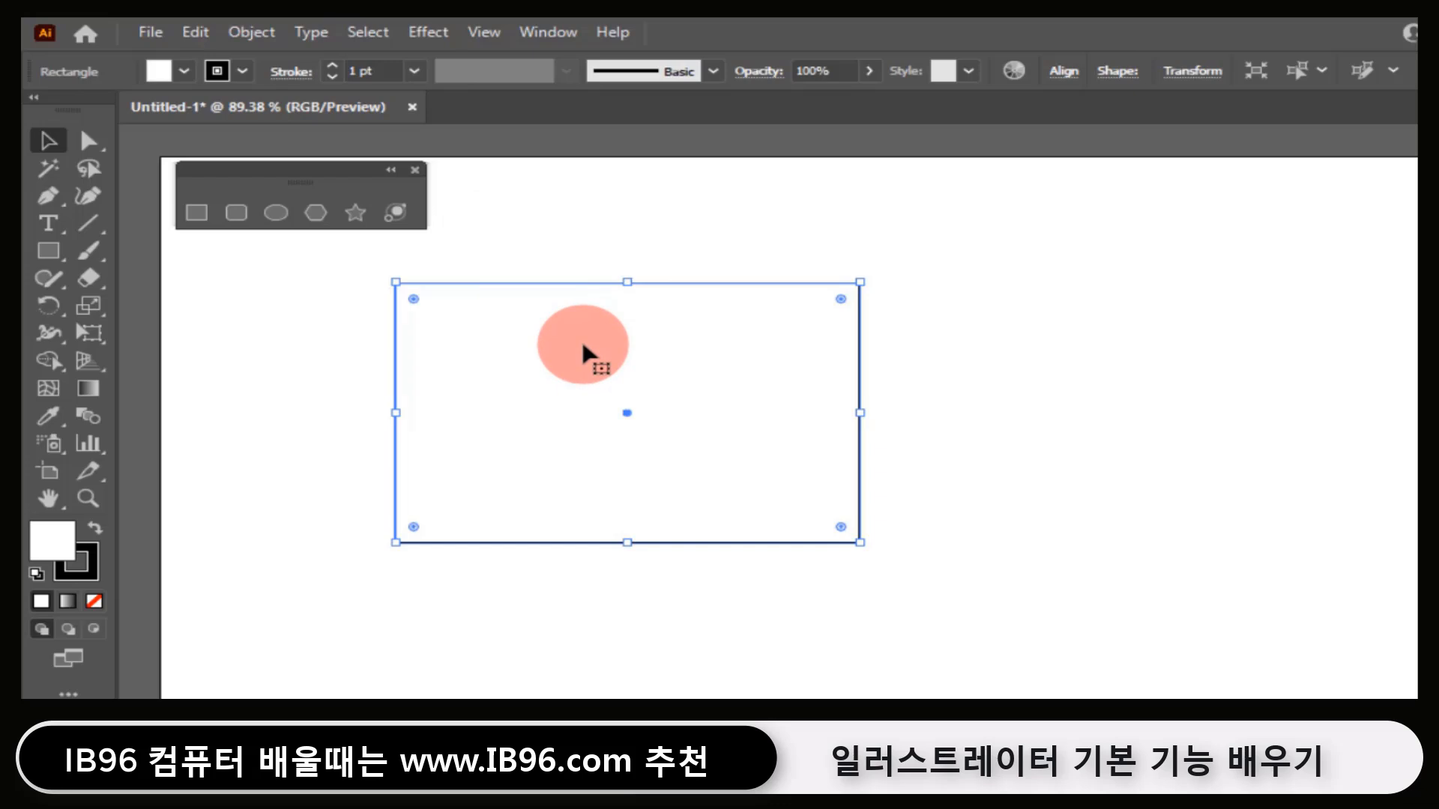
pyautogui.moveTo(582, 339); pyautogui.dragTo(447, 357)
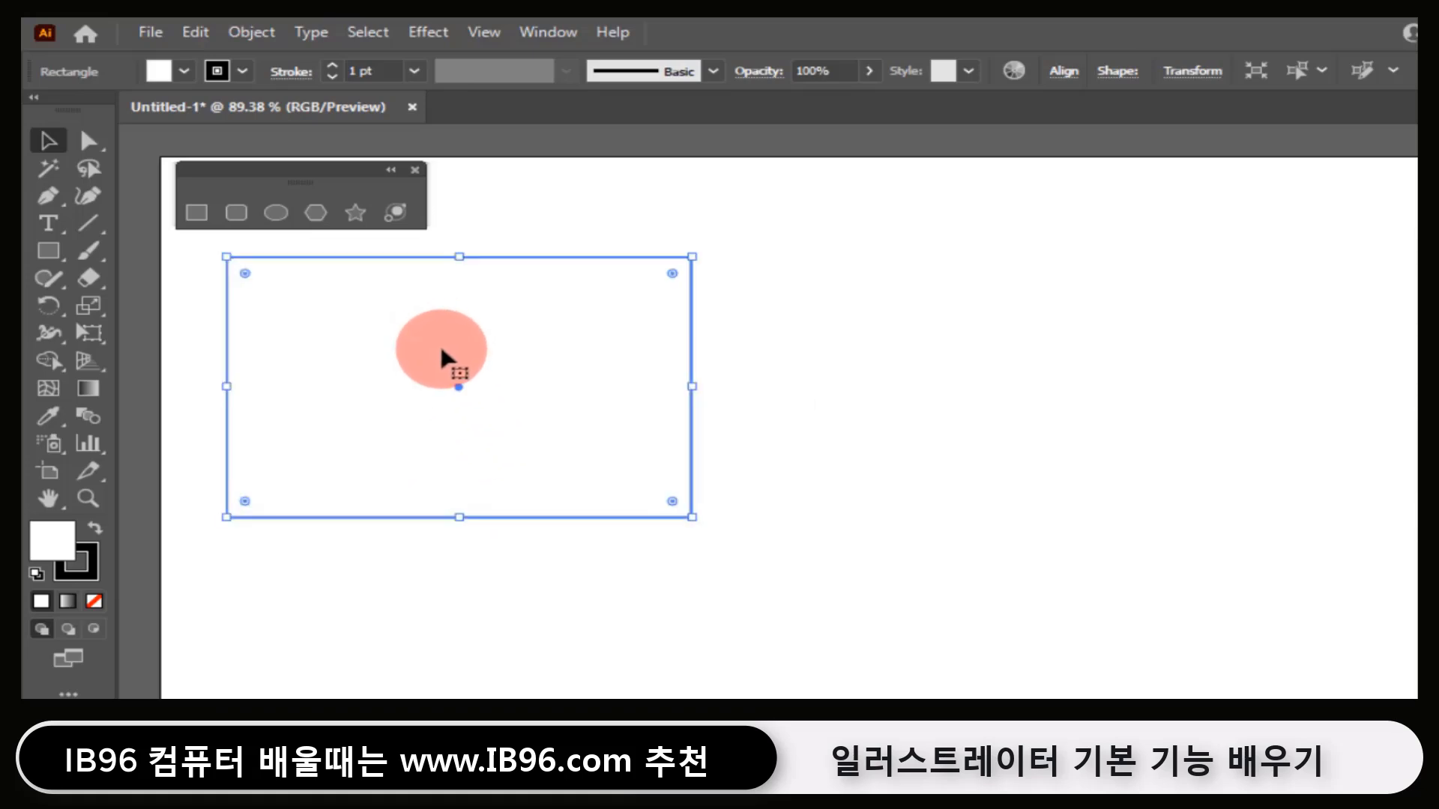
pyautogui.click(564, 198)
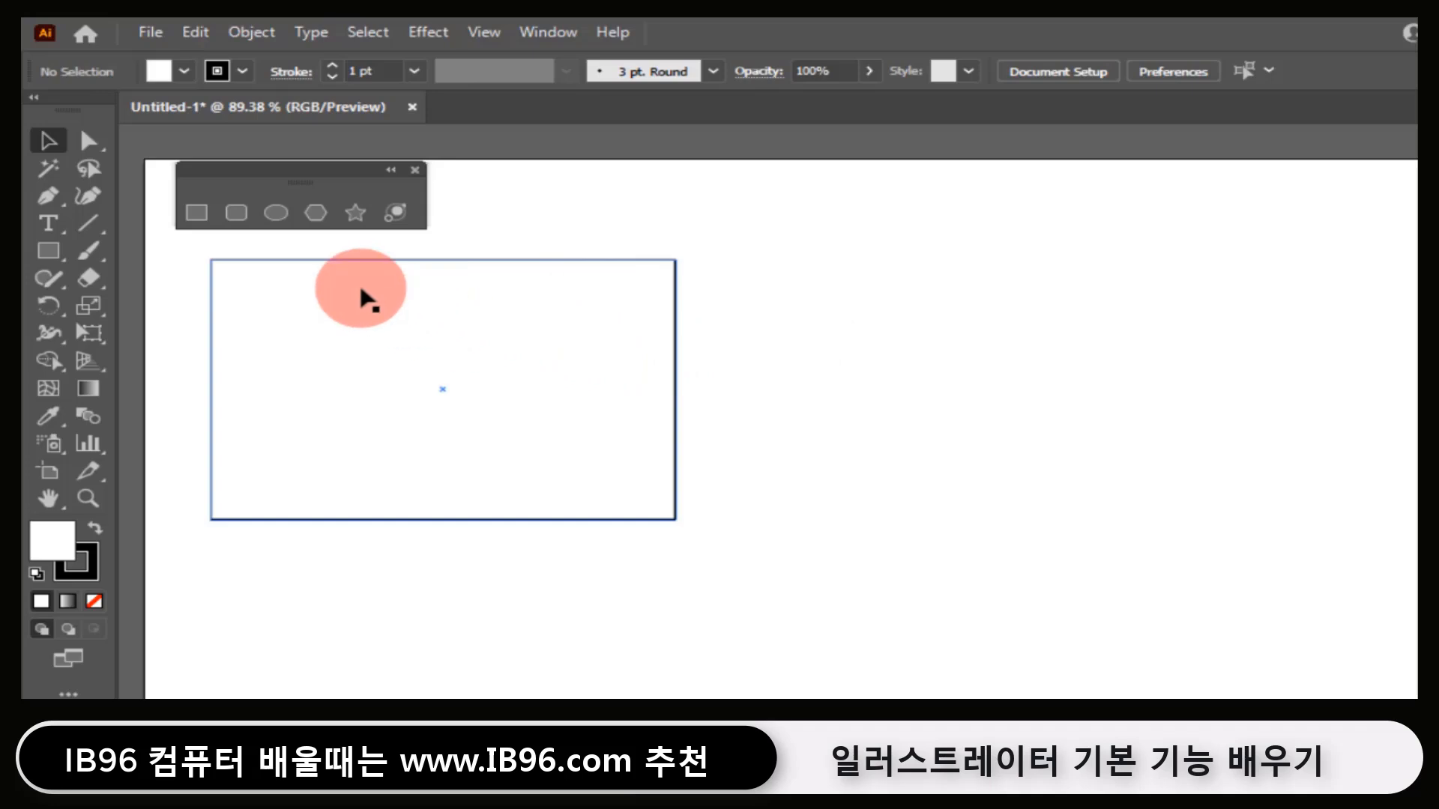
# - Draw three smaller rectangles: two stacked to the right of the large rectangle and one below it
pyautogui.click(196, 213)
pyautogui.moveTo(808, 263); pyautogui.dragTo(984, 405)
pyautogui.moveTo(785, 507); pyautogui.dragTo(967, 646)
pyautogui.moveTo(527, 574); pyautogui.dragTo(676, 679)
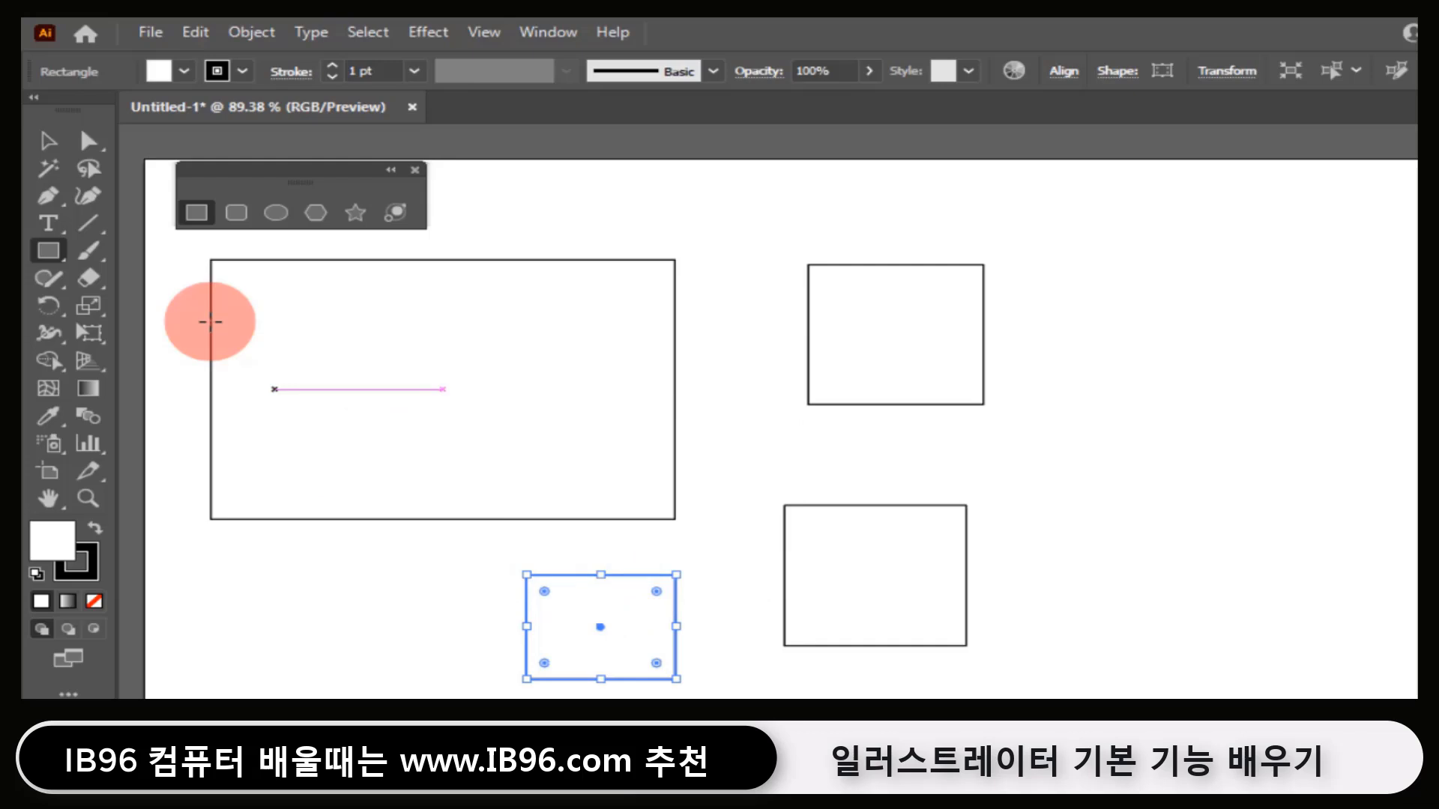
# - Move the large rectangle over the upper-right one and back to the left with the Selection tool, leaving nothing selected
pyautogui.click(46, 133)
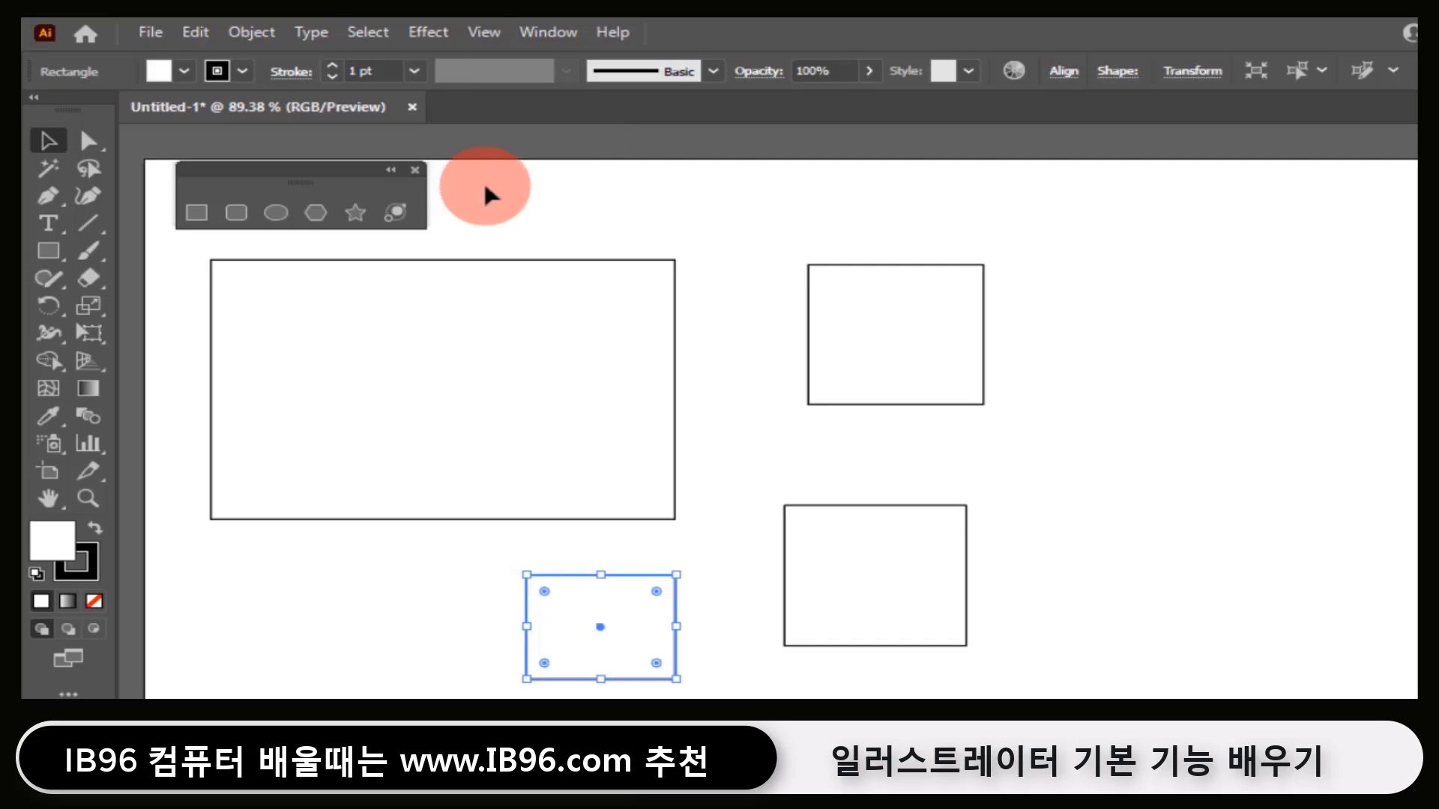
pyautogui.click(52, 139)
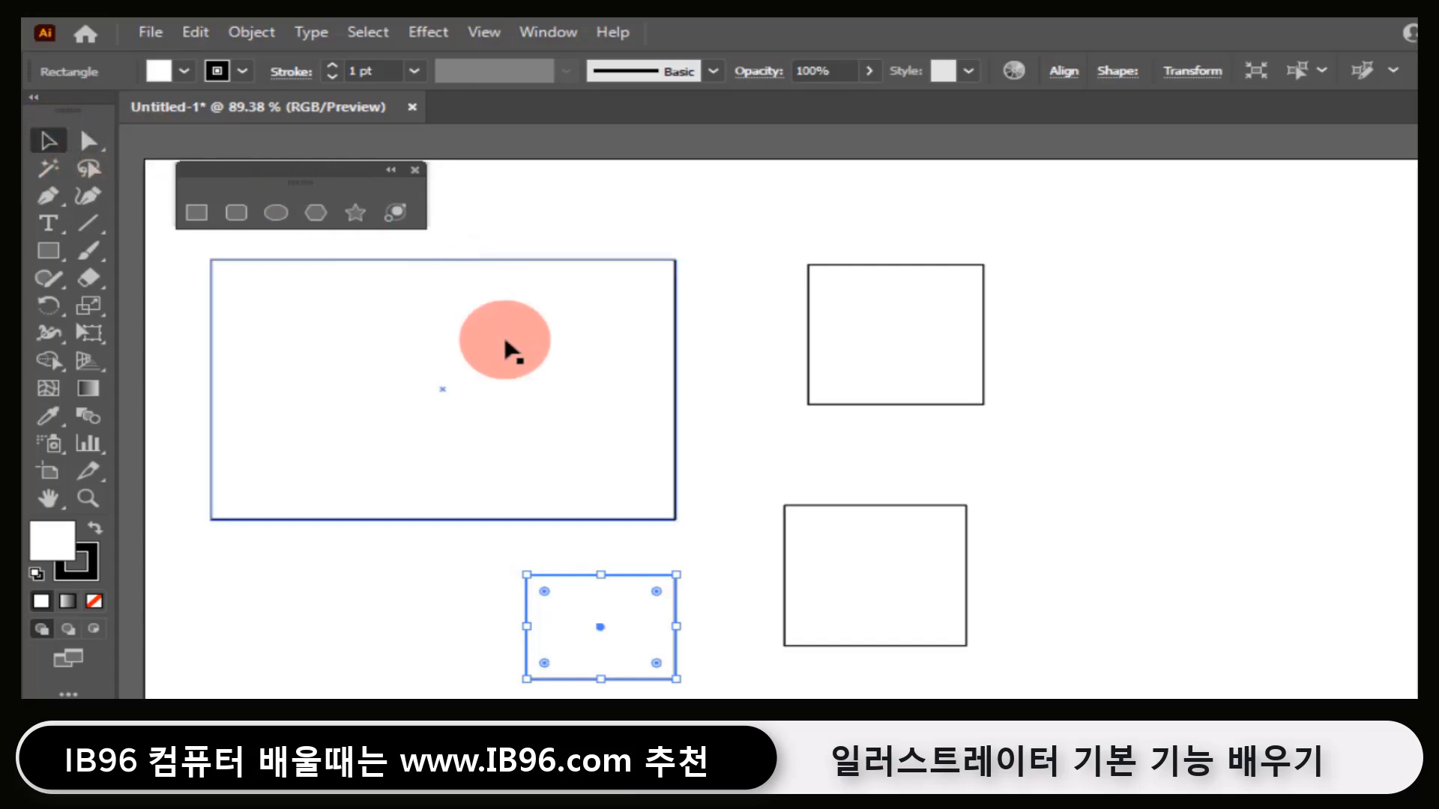
pyautogui.click(512, 352)
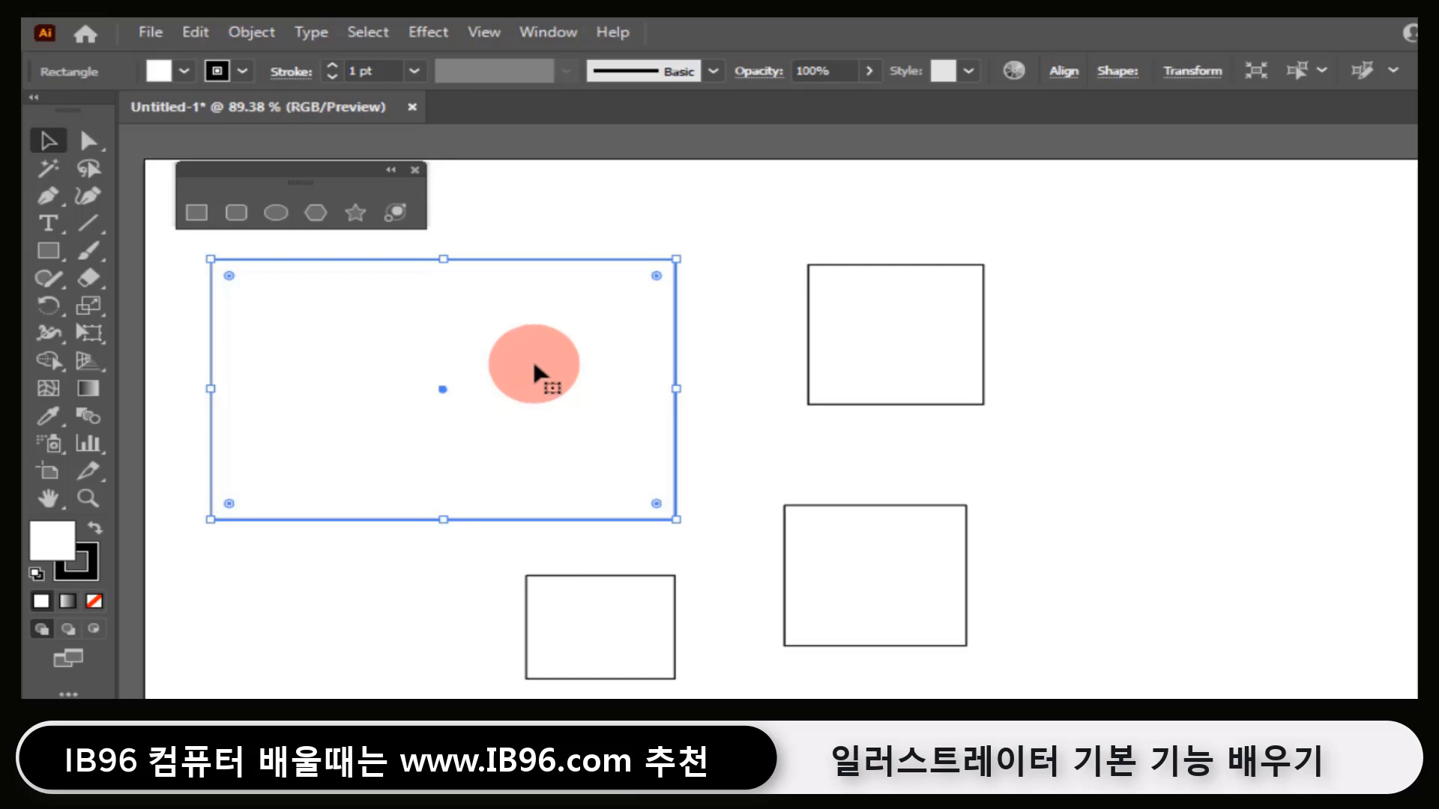
pyautogui.moveTo(523, 317); pyautogui.dragTo(1055, 340)
pyautogui.moveTo(969, 319); pyautogui.dragTo(542, 336)
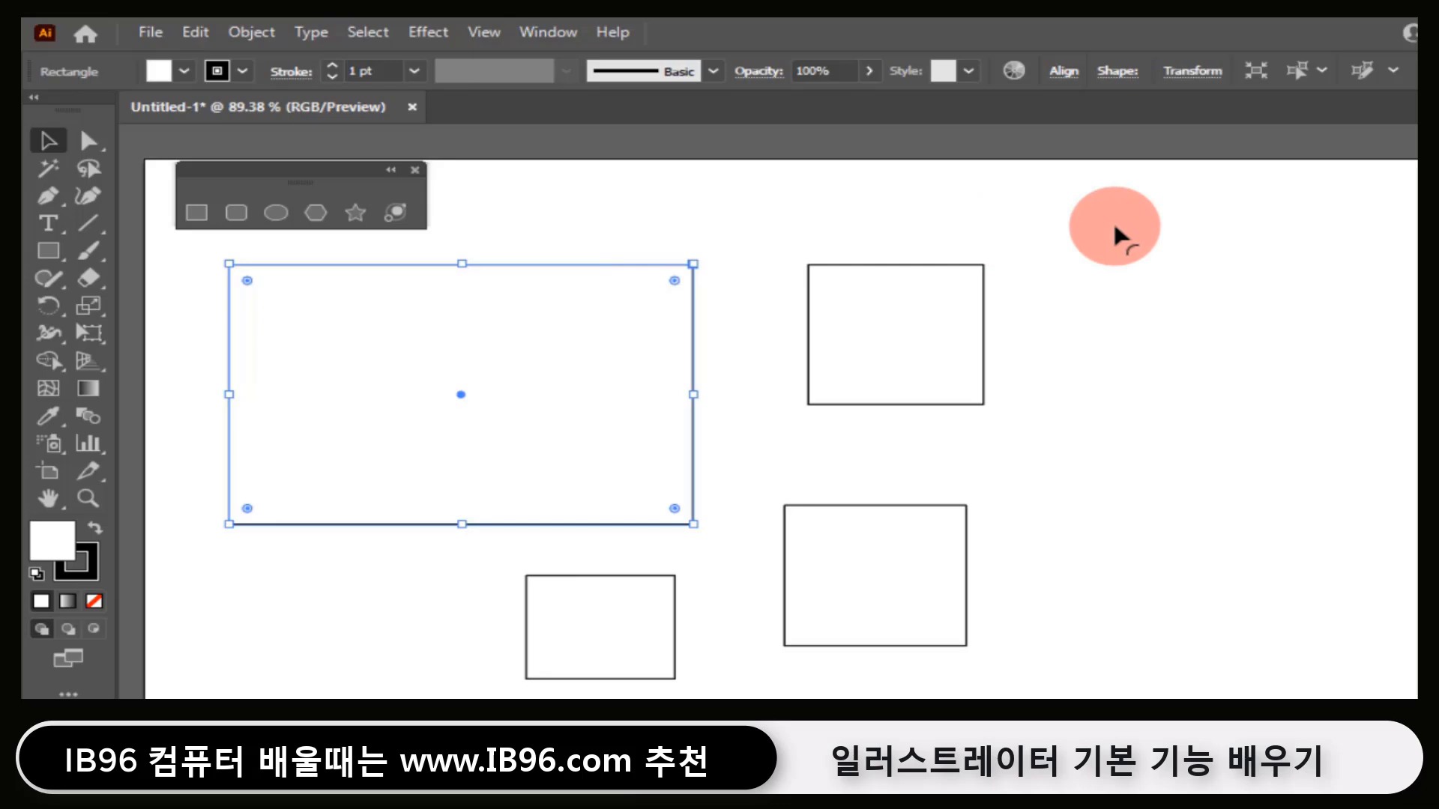
pyautogui.click(1092, 225)
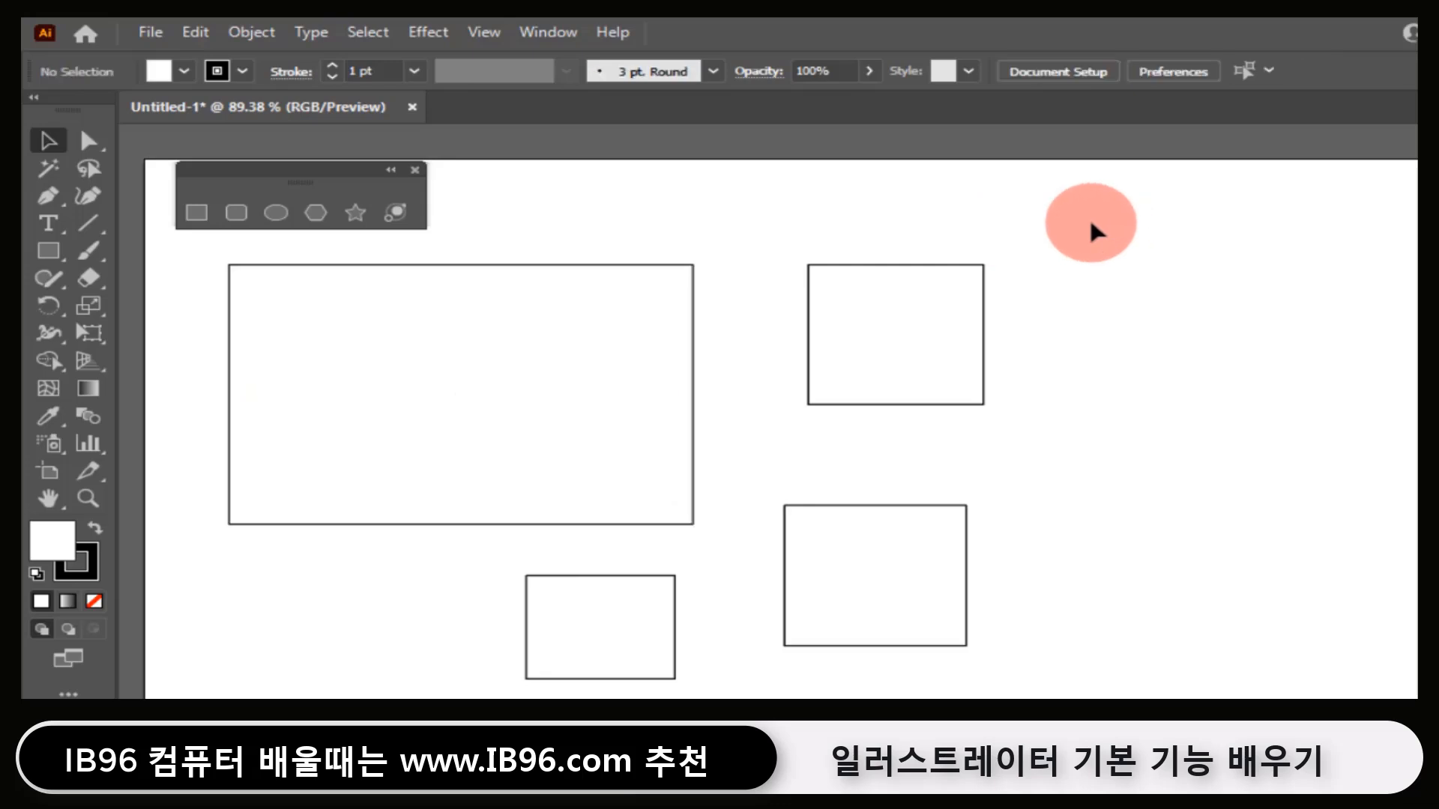
pyautogui.click(551, 369)
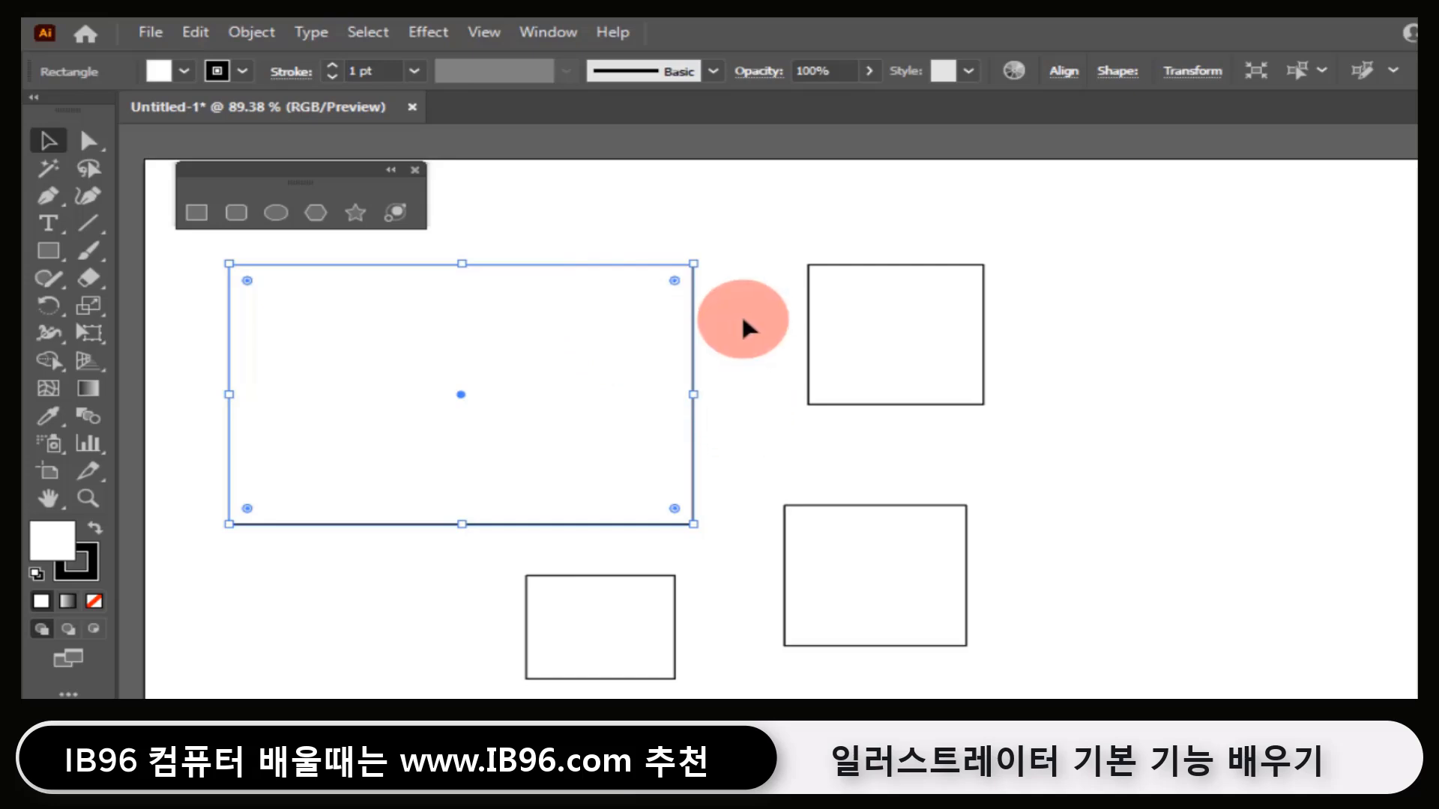
pyautogui.click(754, 207)
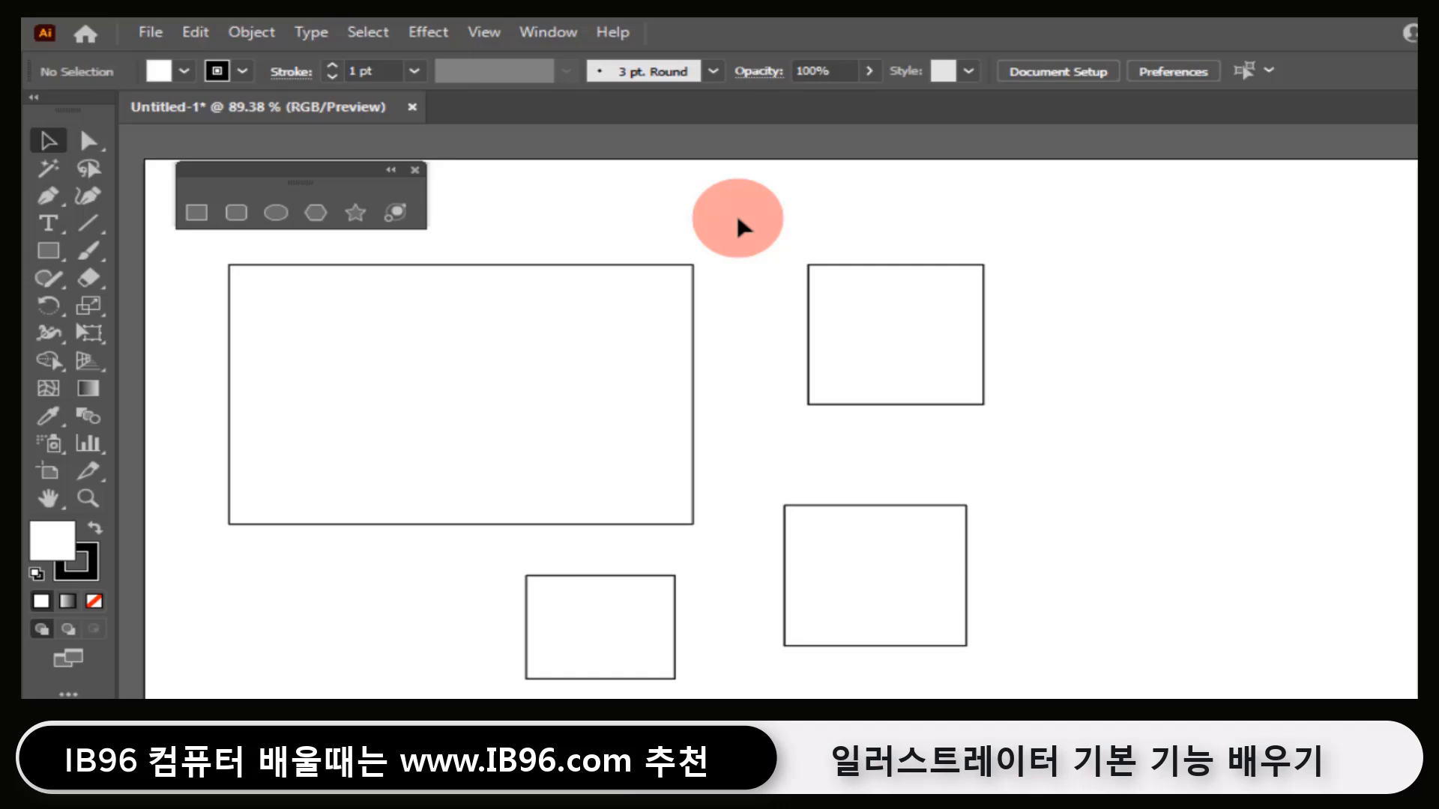
# - Move the upper-right rectangle up and left, raise the rectangle below it closer to the large rectangle, and deselect everything
pyautogui.moveTo(733, 214); pyautogui.dragTo(642, 324)
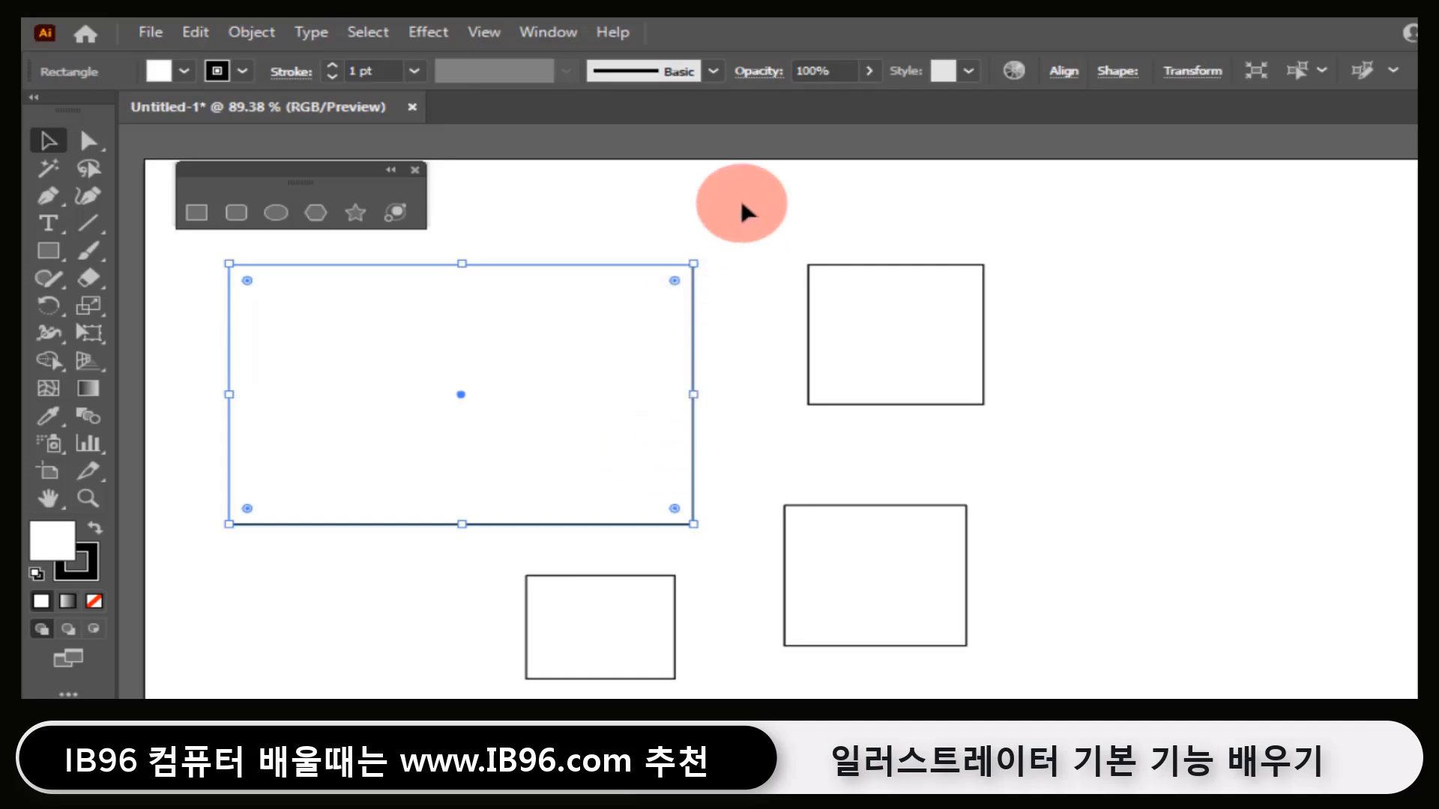
pyautogui.click(742, 204)
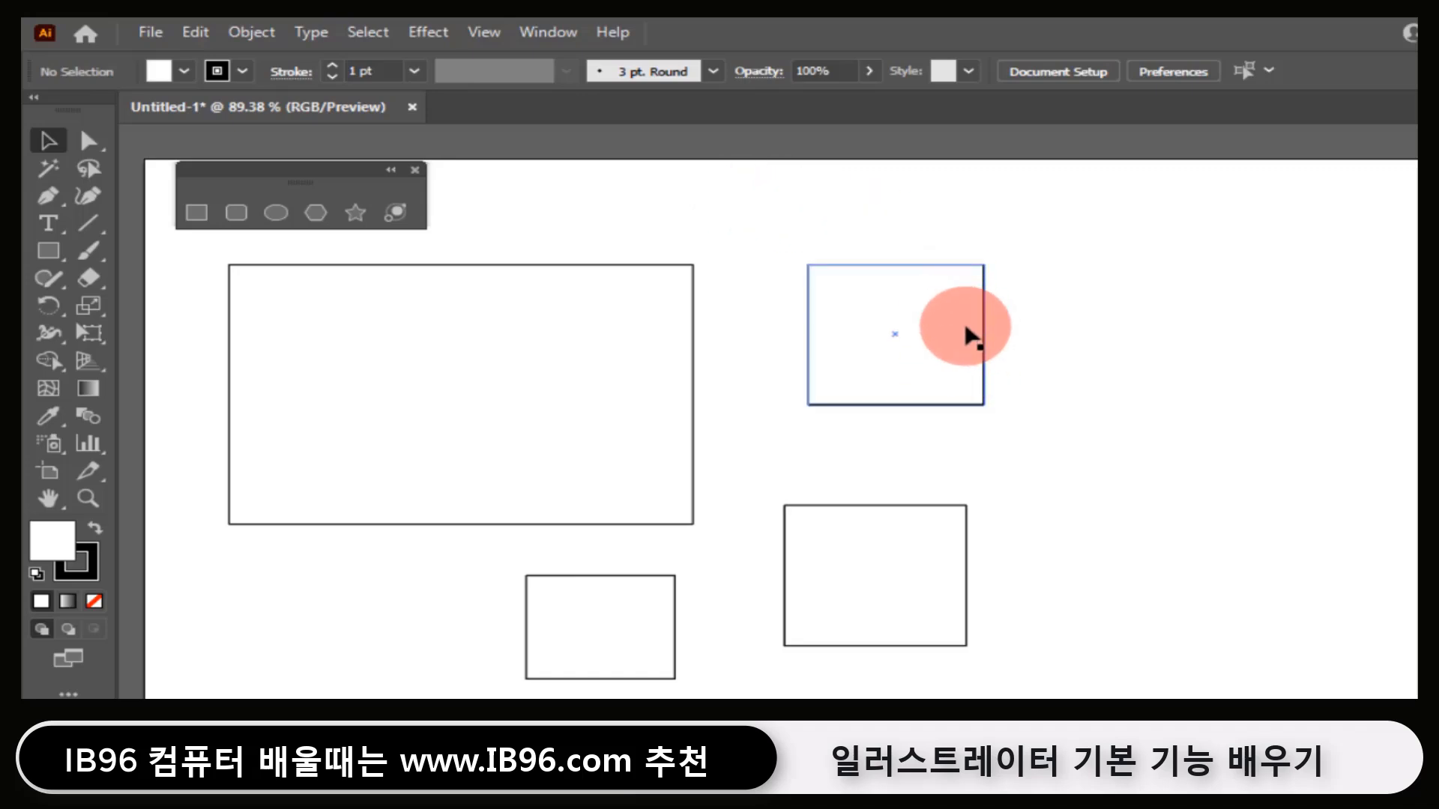
pyautogui.click(924, 321)
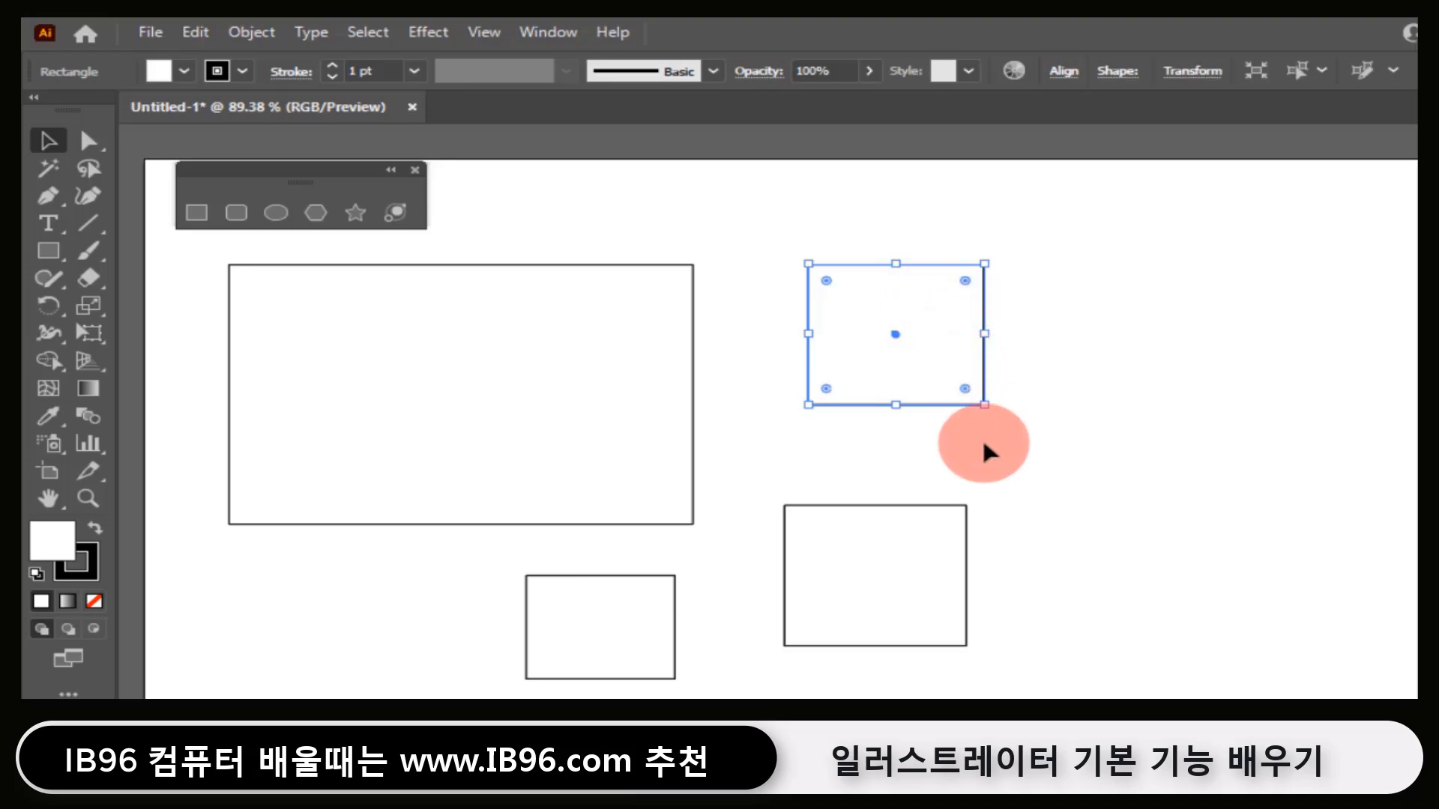
pyautogui.moveTo(919, 304); pyautogui.dragTo(881, 242)
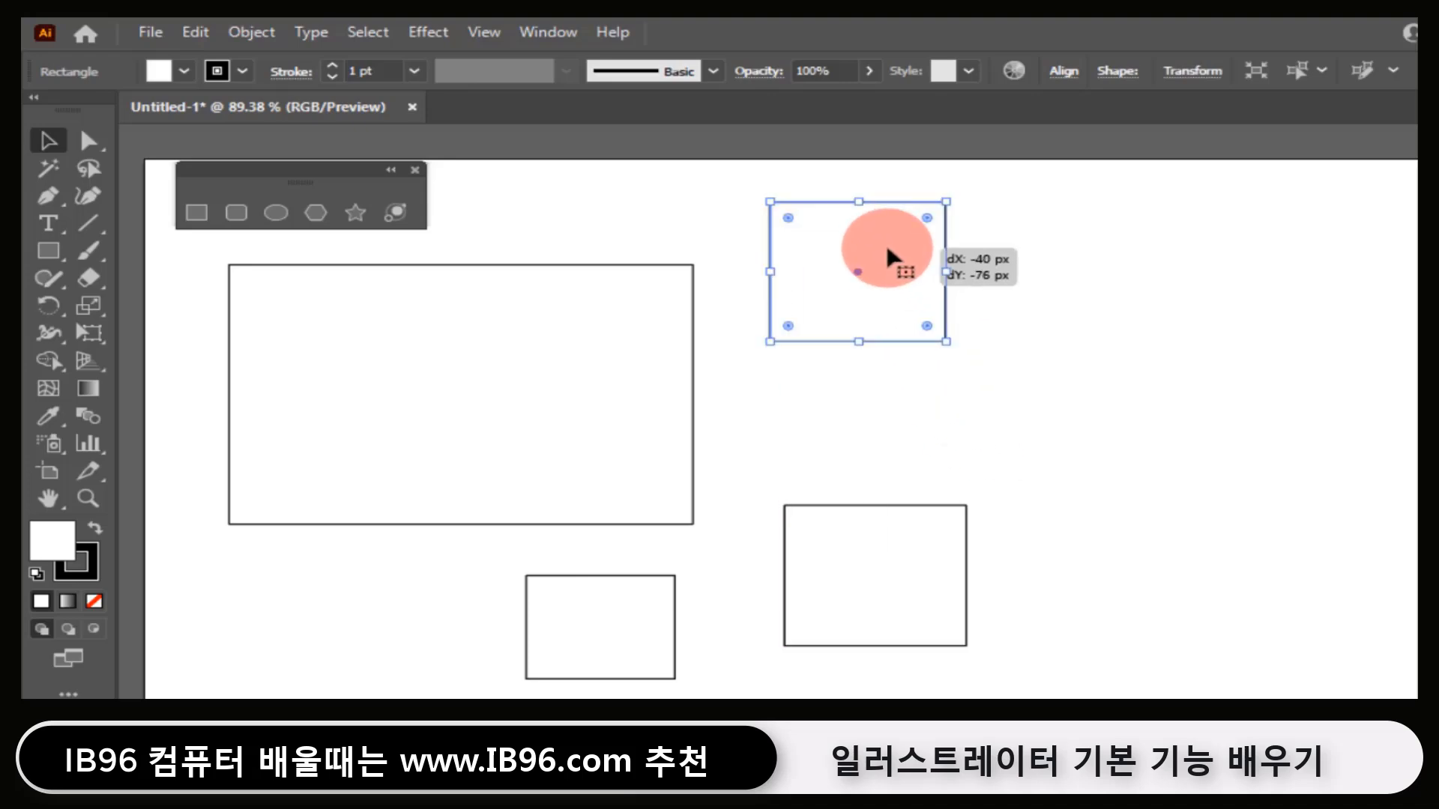
pyautogui.moveTo(909, 554); pyautogui.dragTo(909, 411)
pyautogui.click(955, 580)
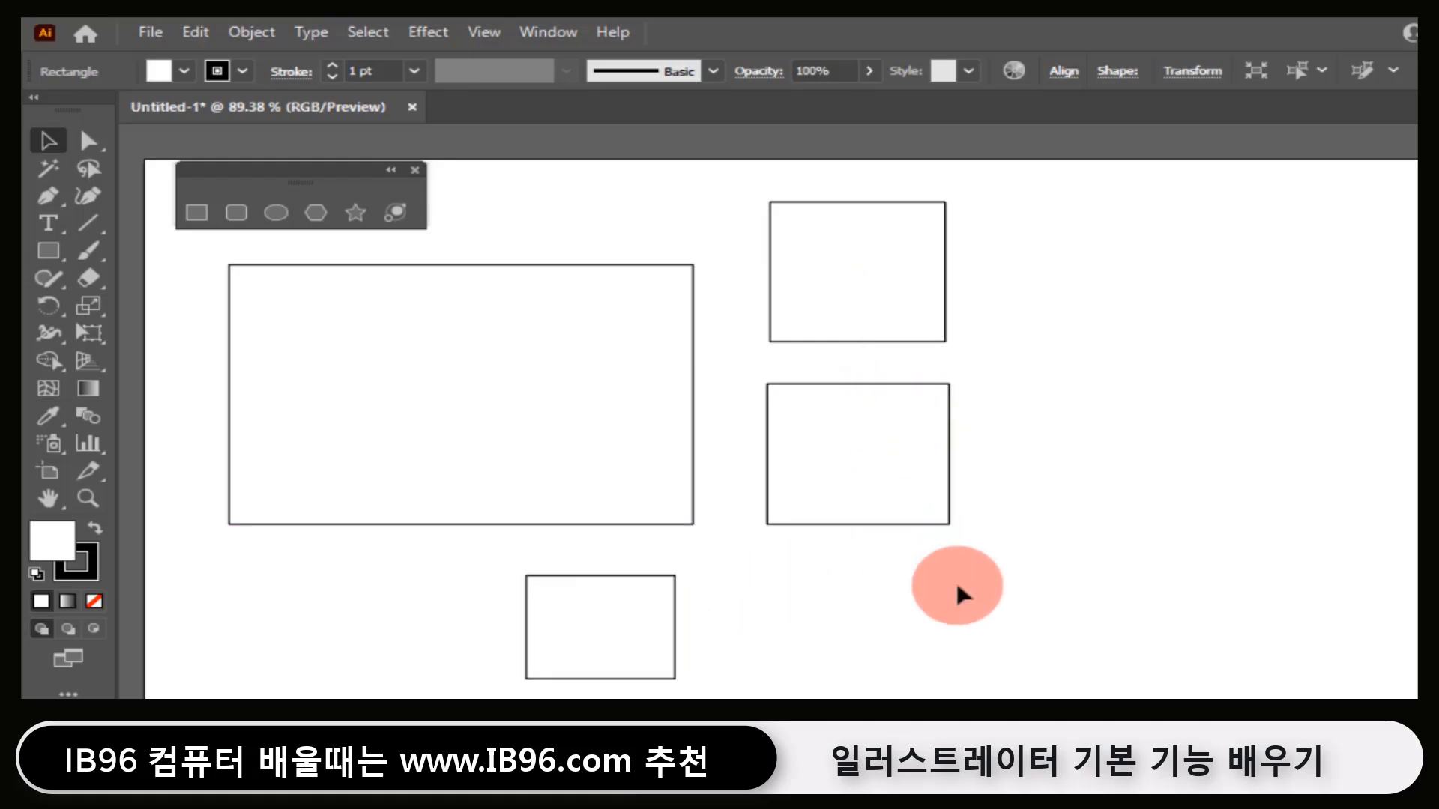
# - Draw a rounded rectangle overlapping the large rectangle's lower-right corner and an ellipse below the large rectangle's left half
pyautogui.click(236, 213)
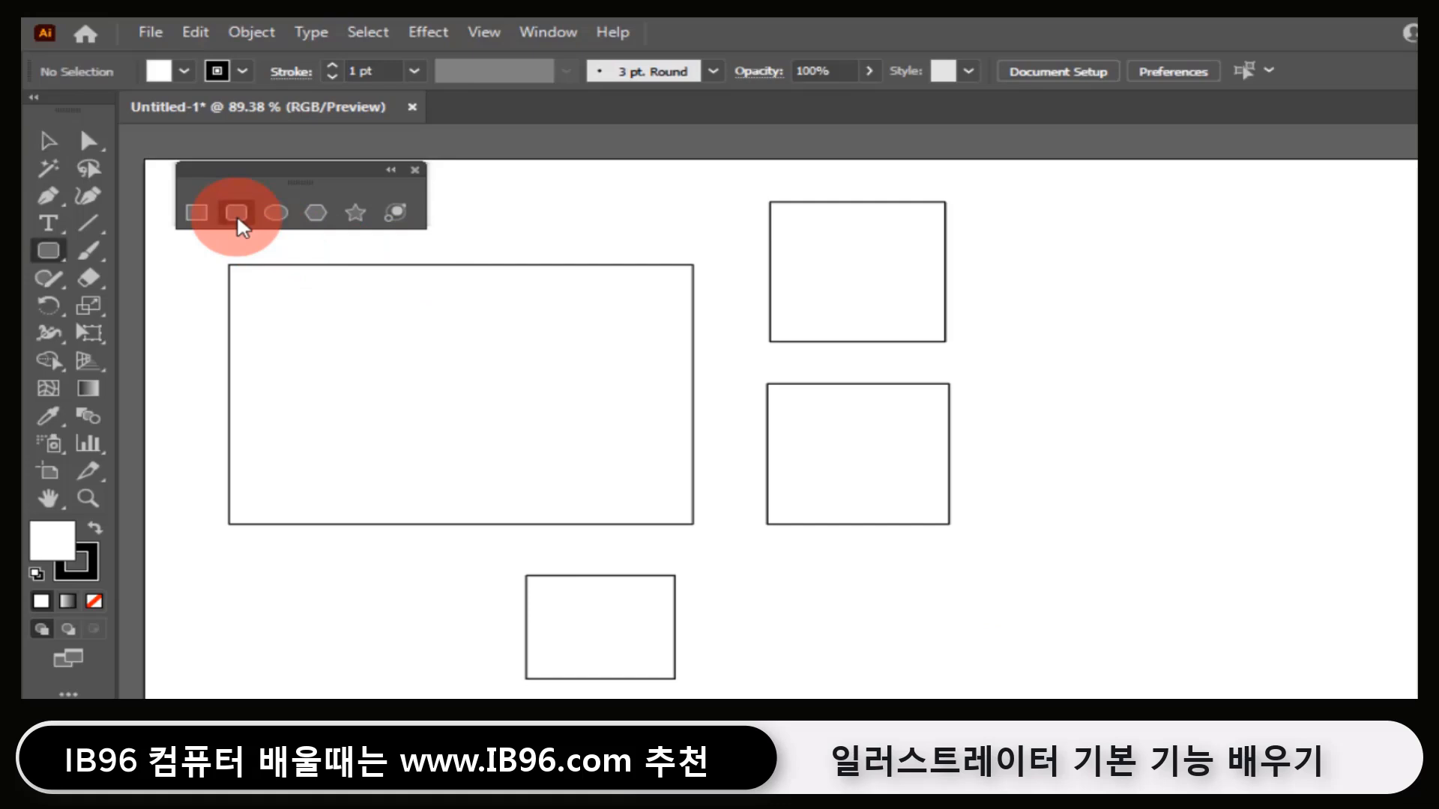
pyautogui.moveTo(585, 394); pyautogui.dragTo(849, 606)
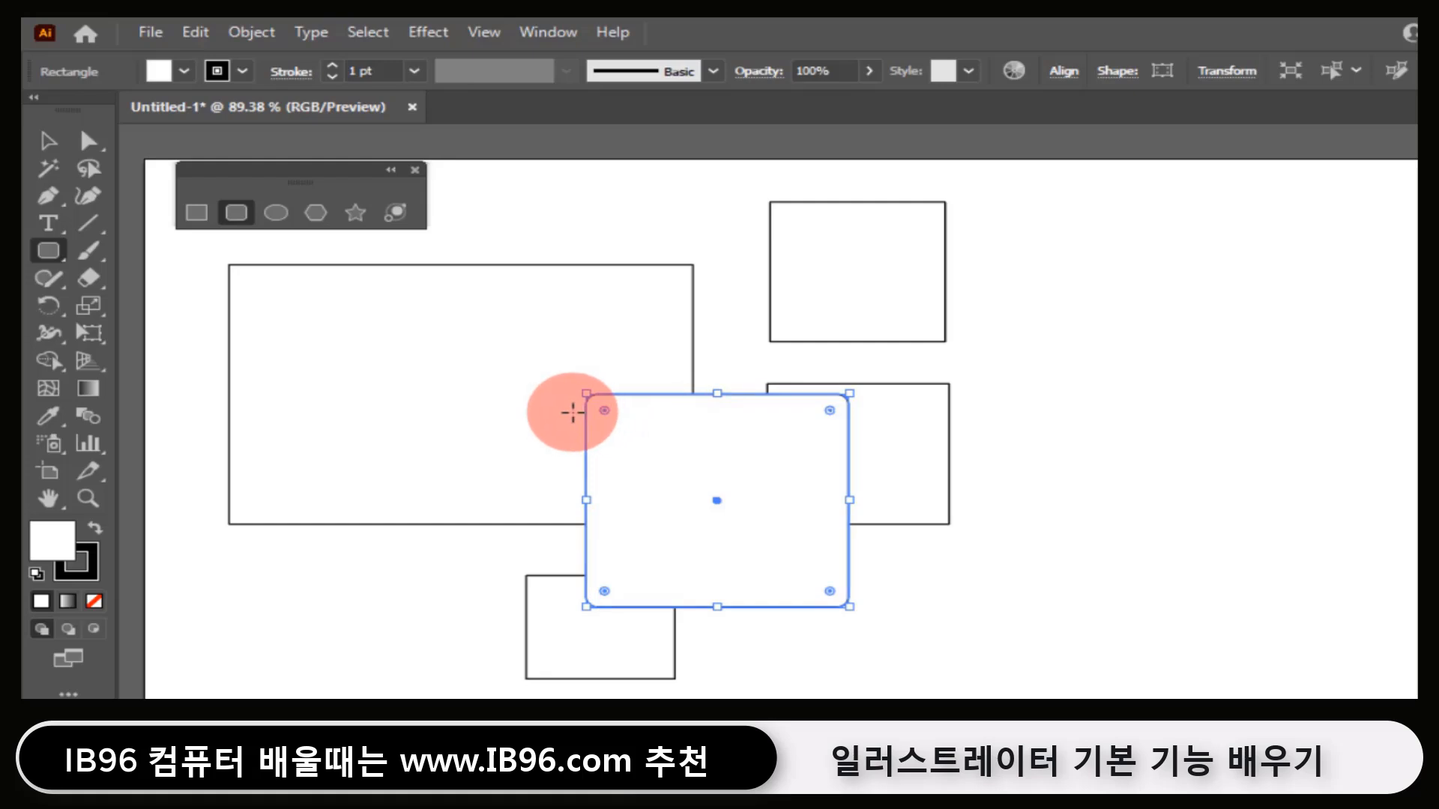
pyautogui.click(276, 213)
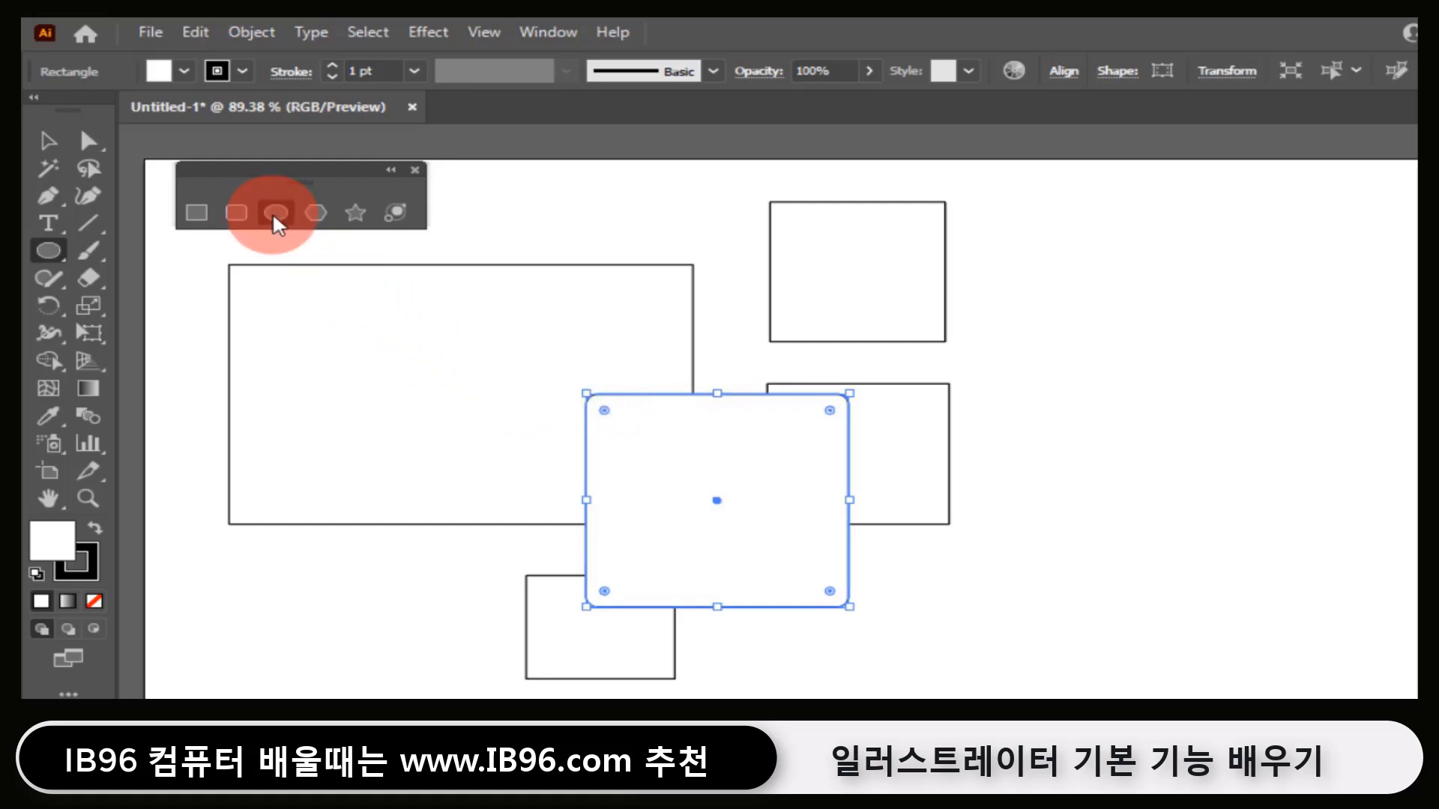
pyautogui.moveTo(304, 559); pyautogui.dragTo(457, 689)
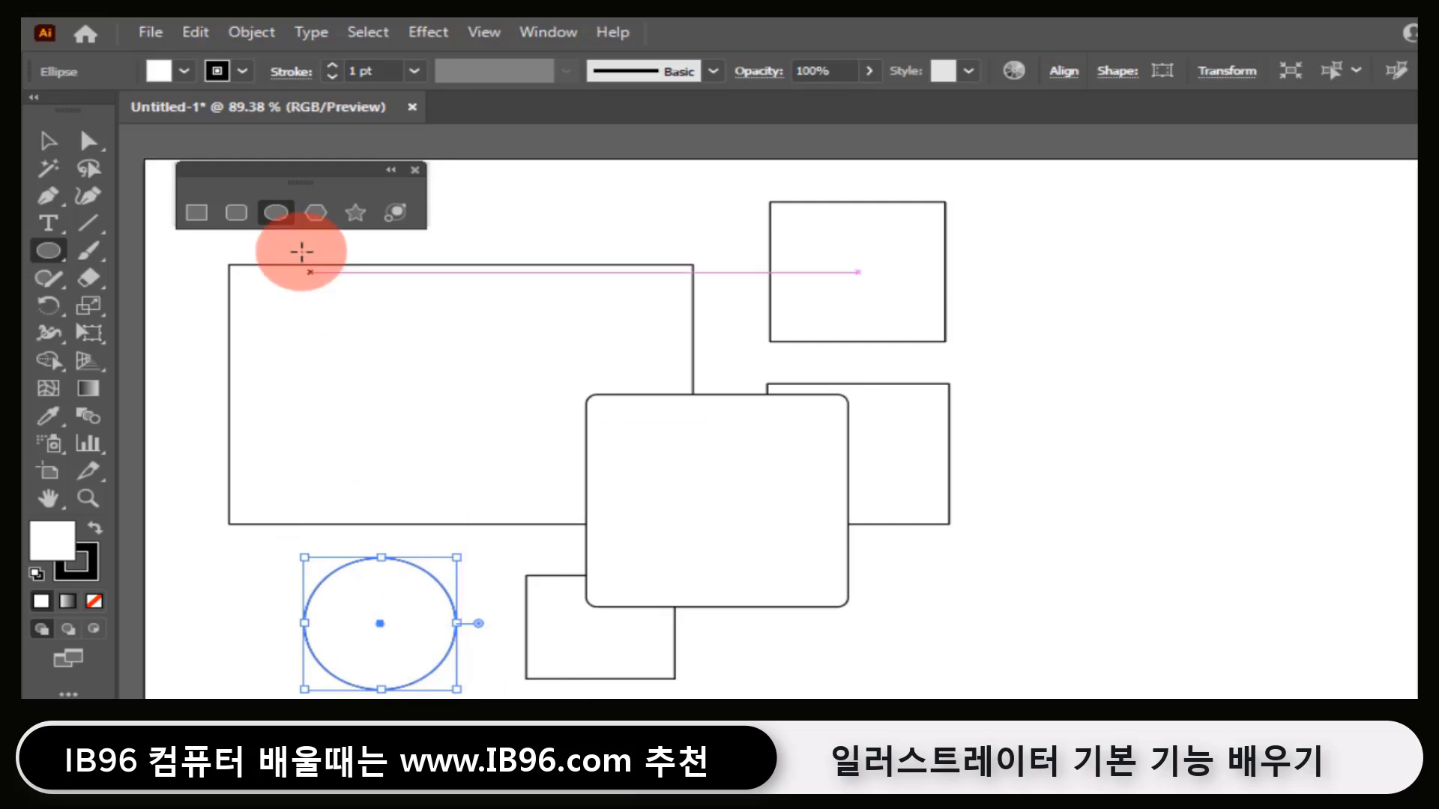
# - Draw a hexagon to the lower right of the rounded rectangle and a five-pointed star above it, overlapping the upper-right rectangle
pyautogui.click(316, 213)
pyautogui.moveTo(940, 576); pyautogui.dragTo(1003, 653)
pyautogui.click(355, 213)
pyautogui.moveTo(1000, 365); pyautogui.dragTo(1061, 487)
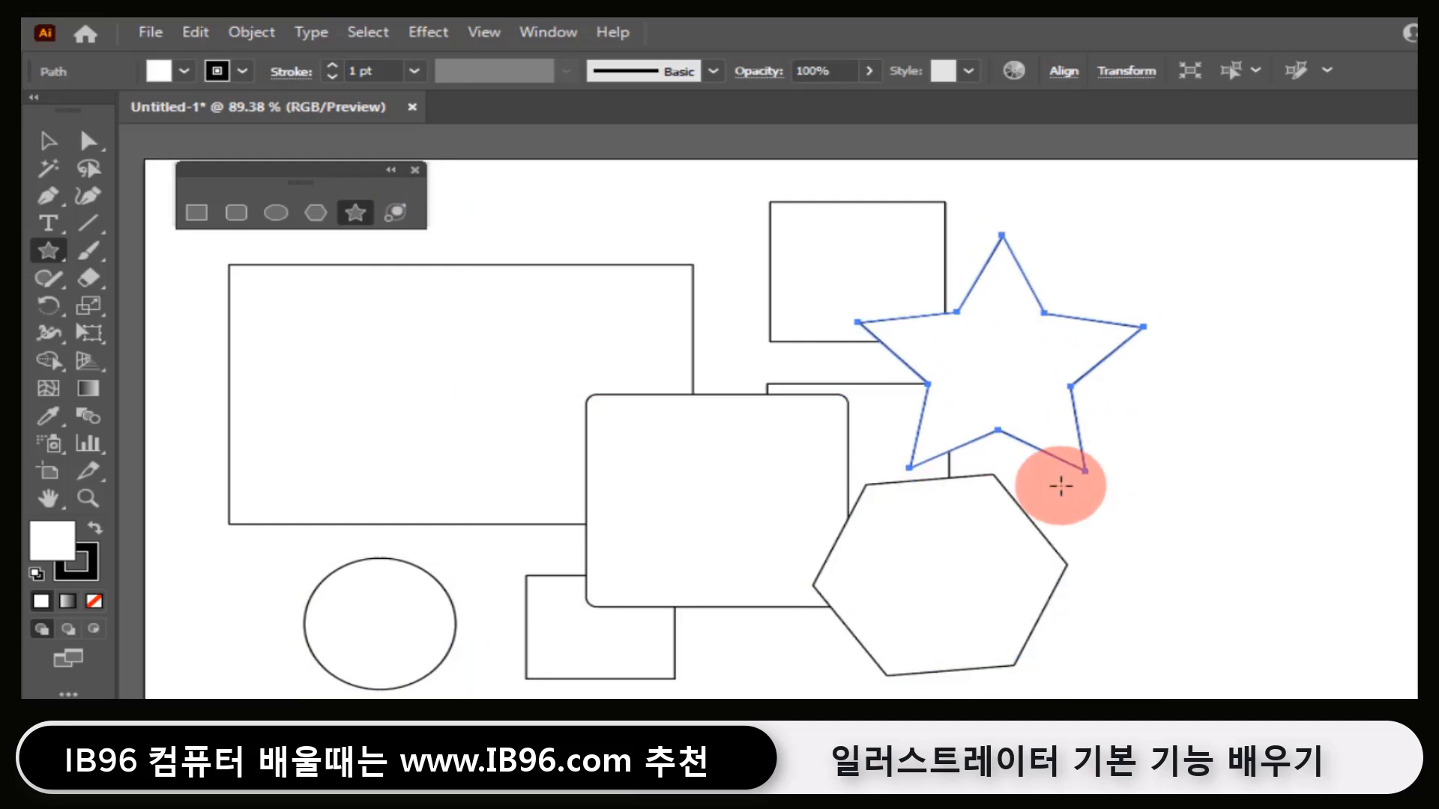
pyautogui.click(233, 215)
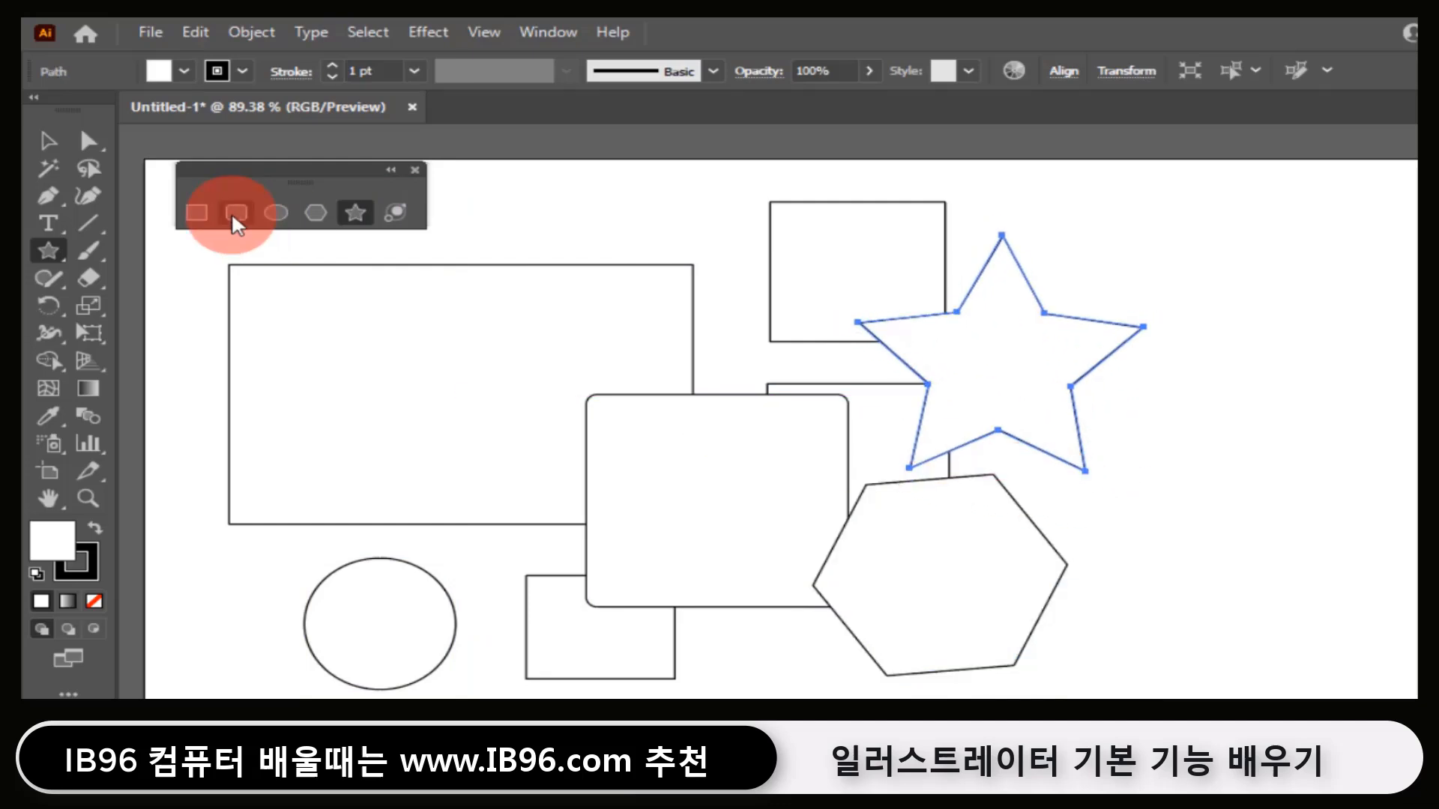
# - Delete the upper-right rectangle and the star, selecting each with the Selection tool
pyautogui.click(46, 141)
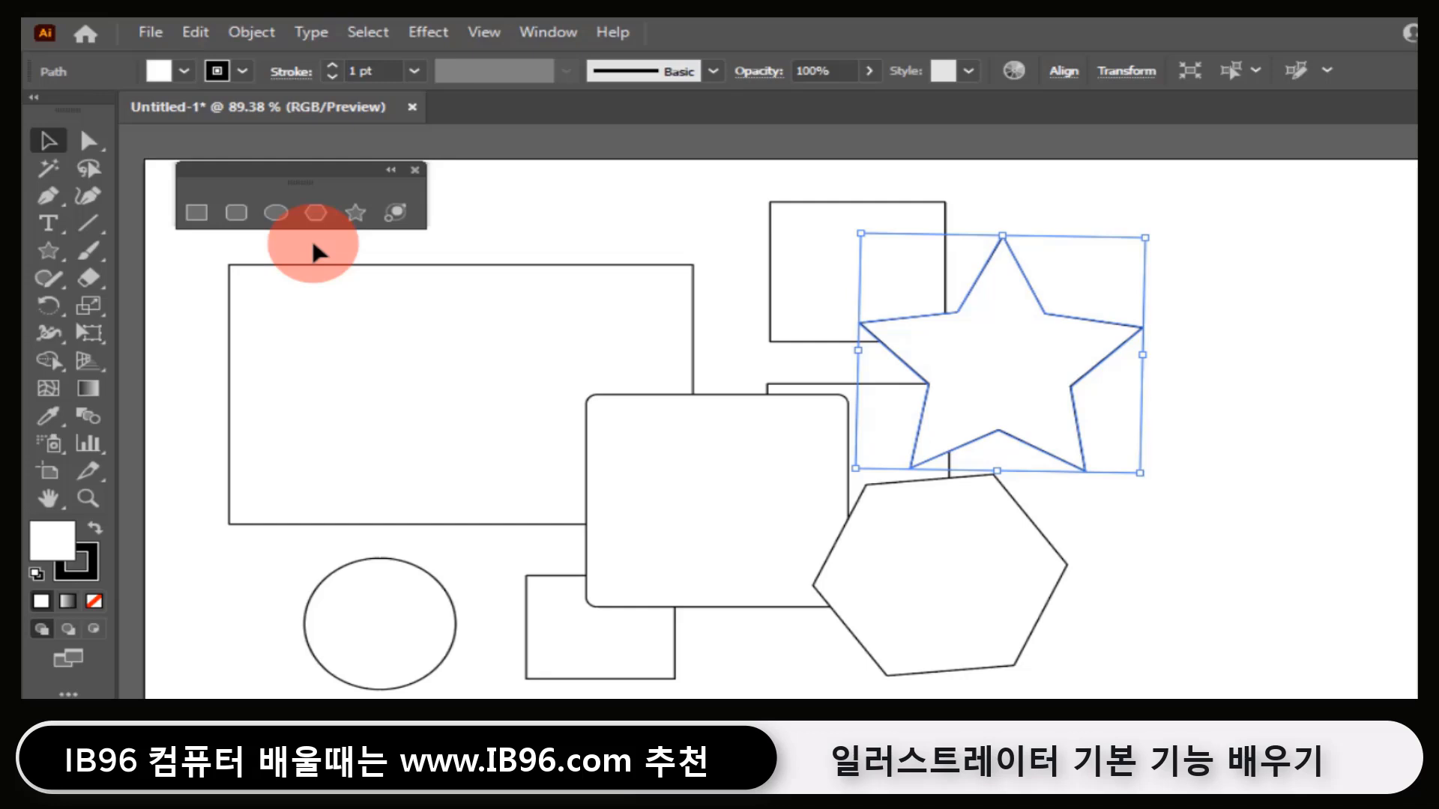
pyautogui.click(723, 336)
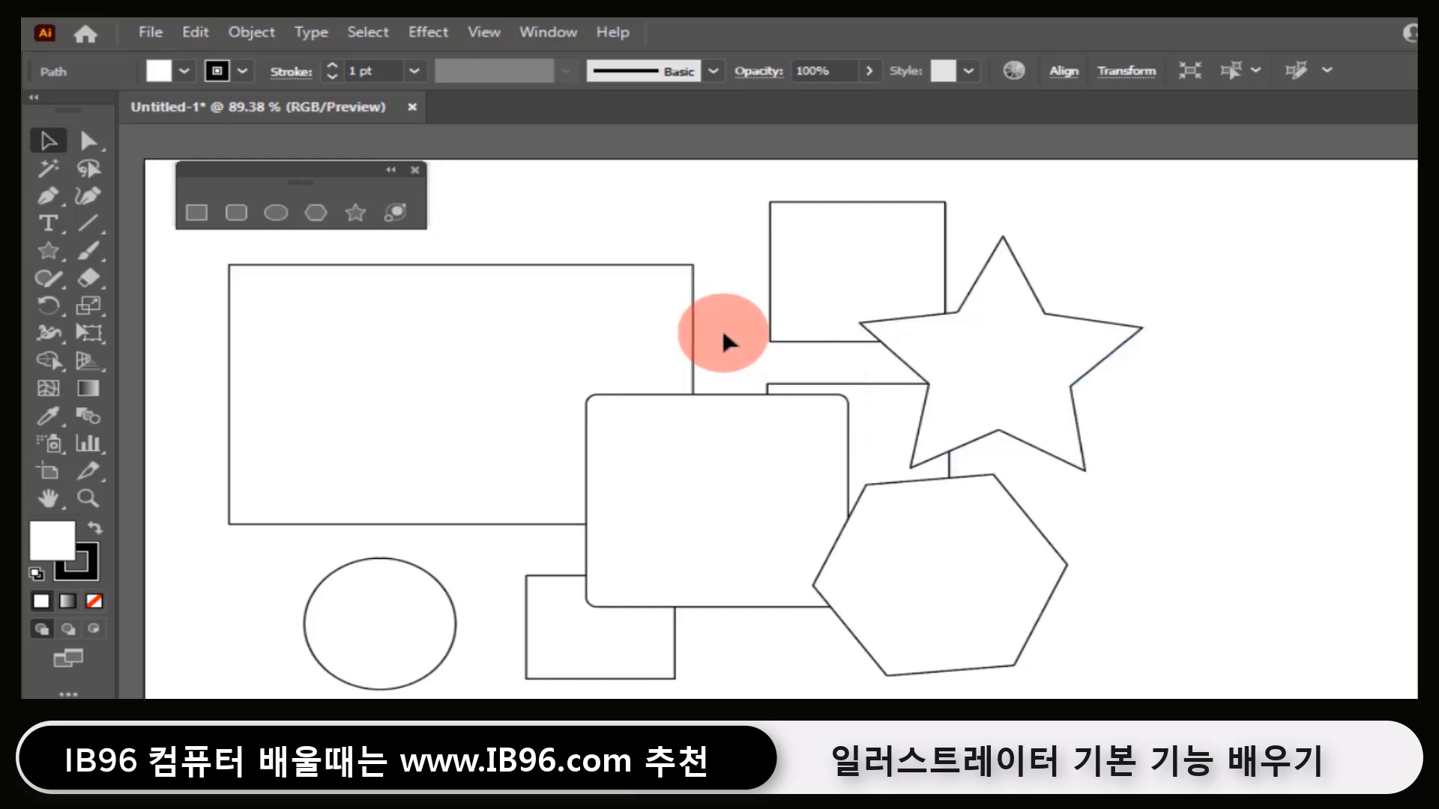
pyautogui.click(822, 262)
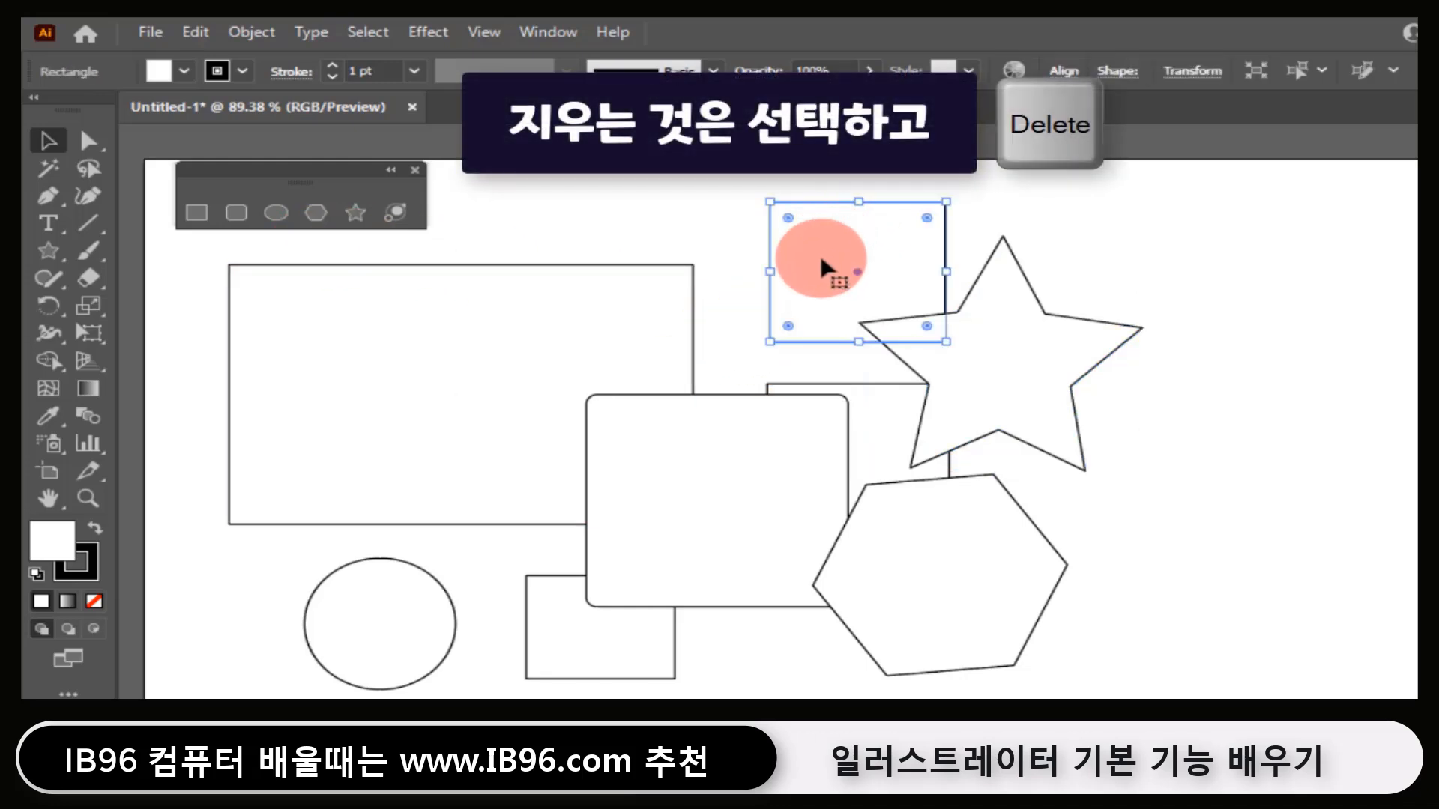
pyautogui.press('Delete')
pyautogui.click(1031, 371)
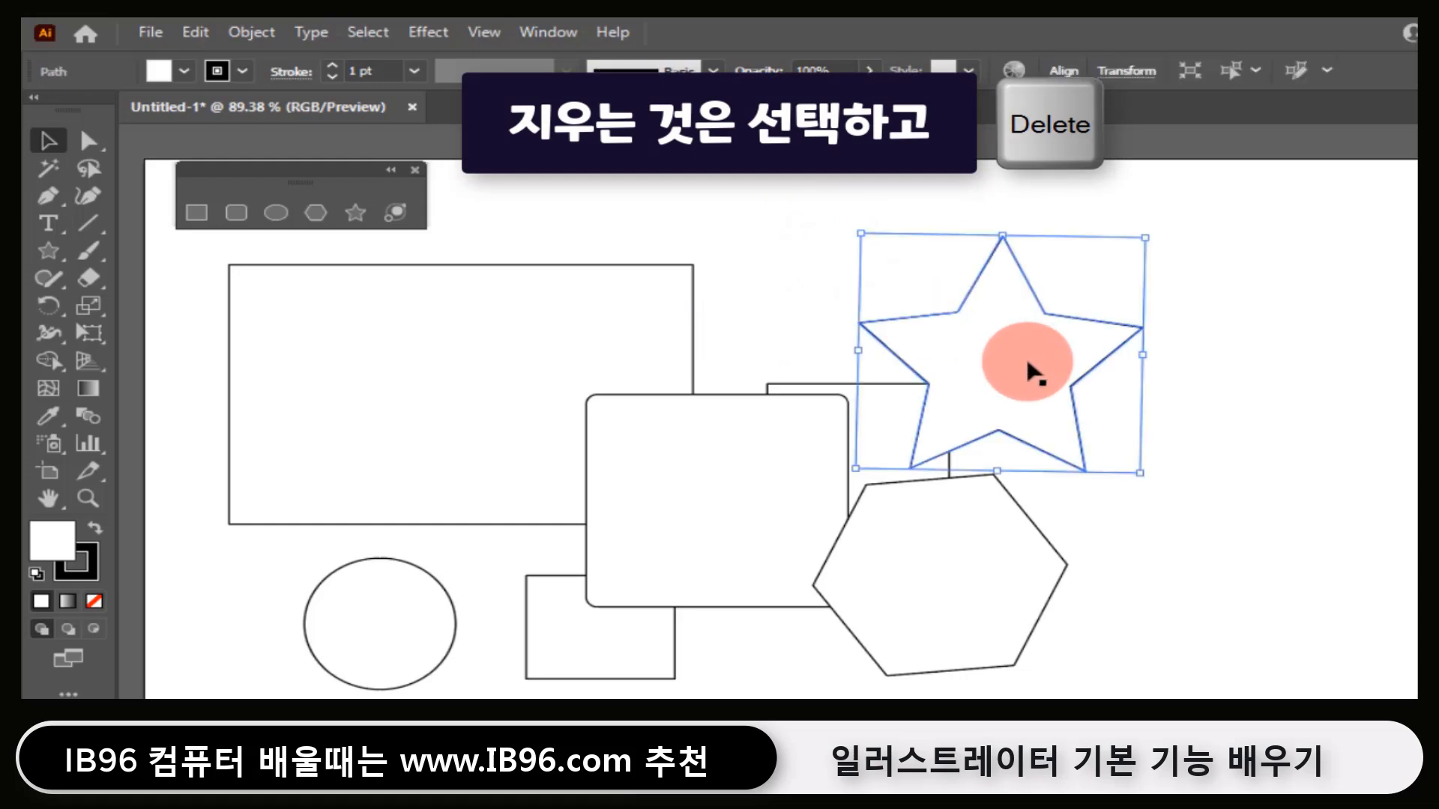
pyautogui.press('Delete')
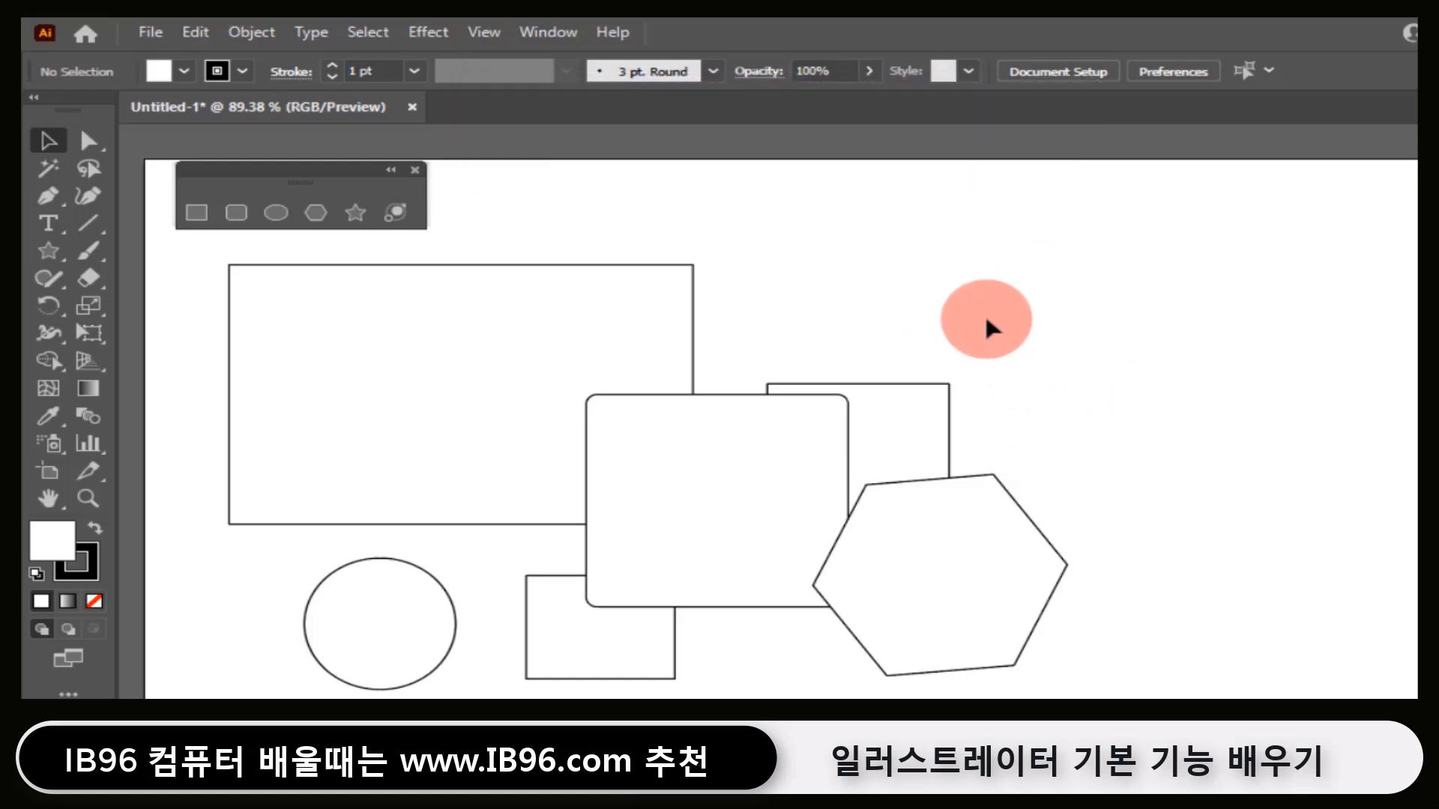
# - Select the large rectangle, the rounded rectangle and the ellipse together and delete them
pyautogui.click(359, 323)
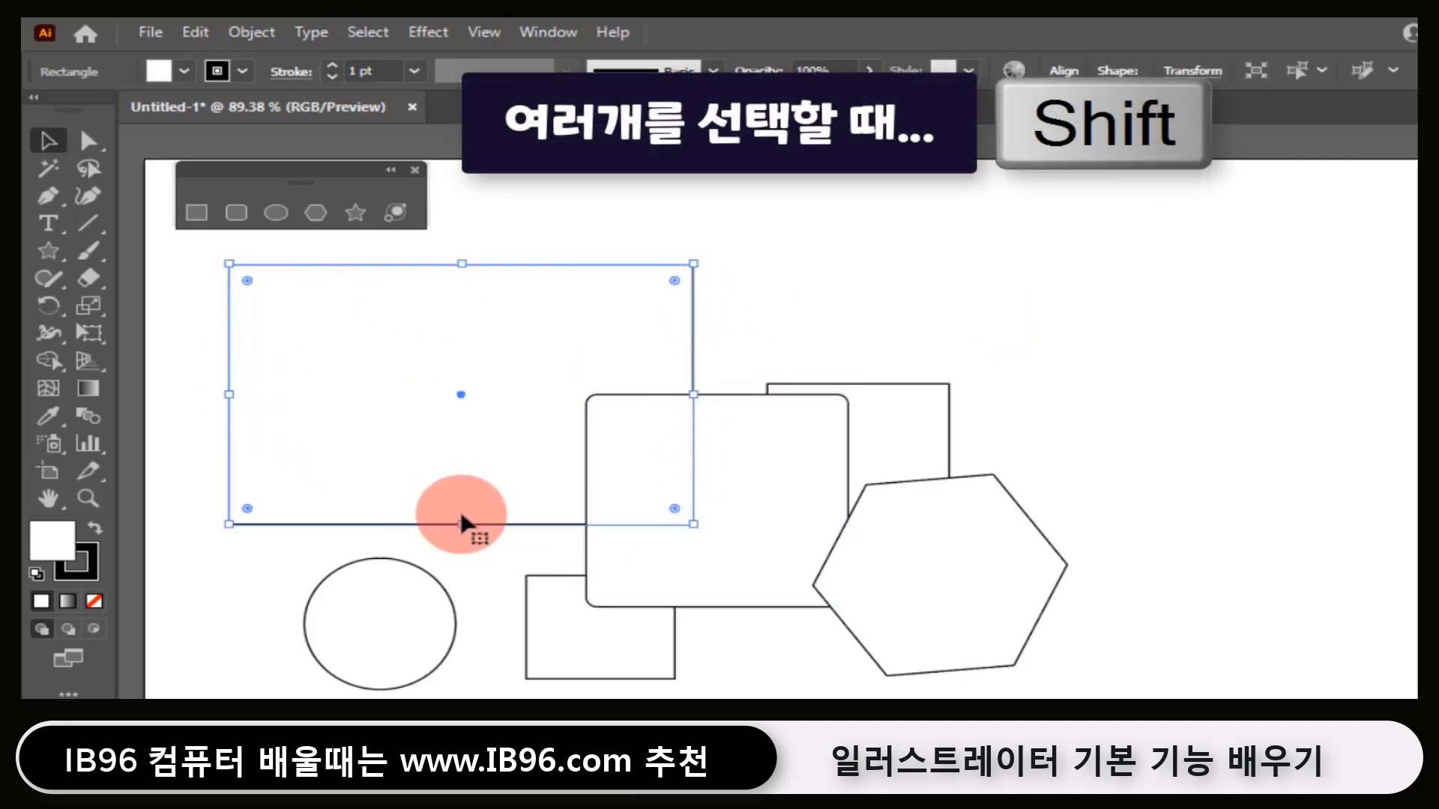
pyautogui.keyDown('shift'); pyautogui.click(697, 526); pyautogui.keyUp('shift')
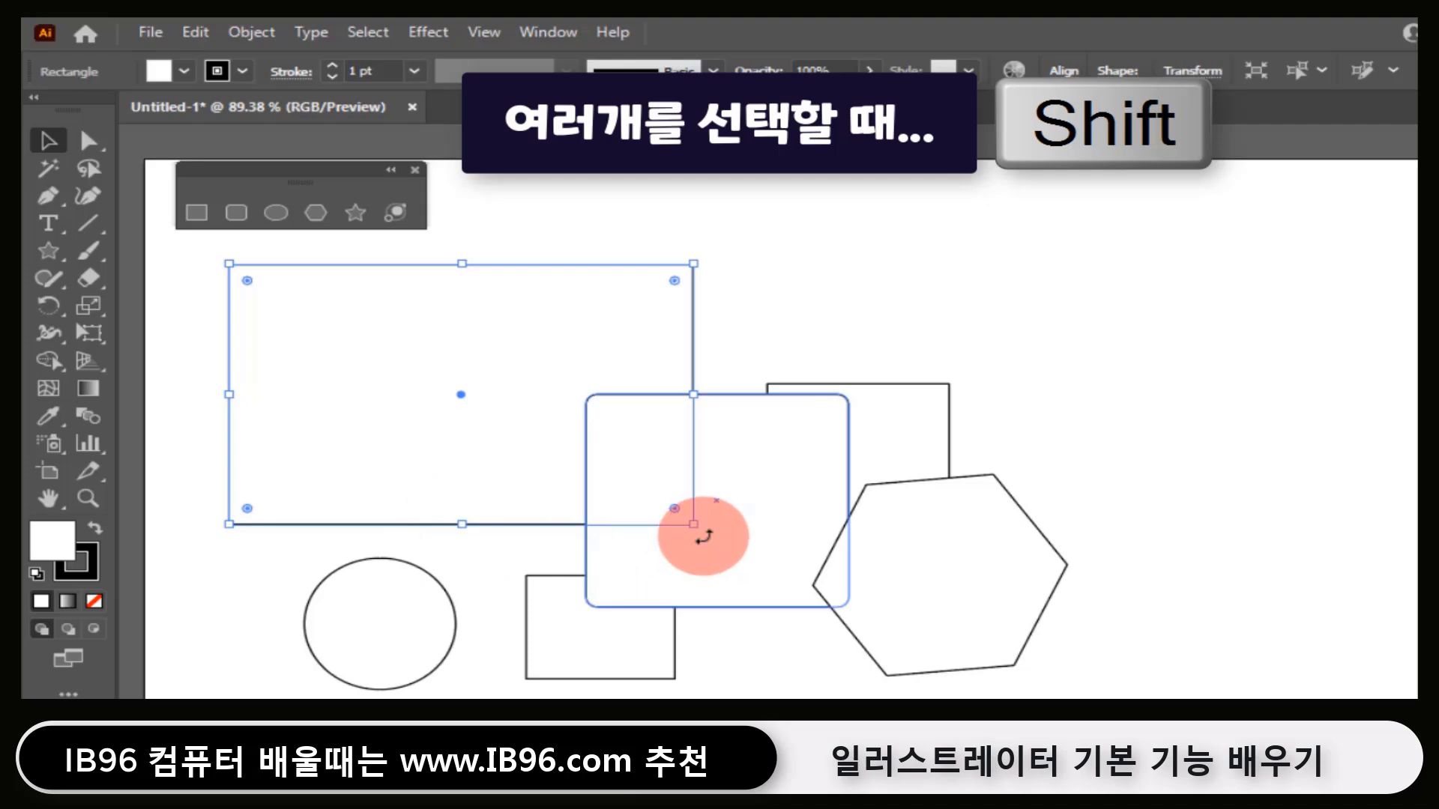
pyautogui.keyDown('shift'); pyautogui.click(766, 436); pyautogui.keyUp('shift')
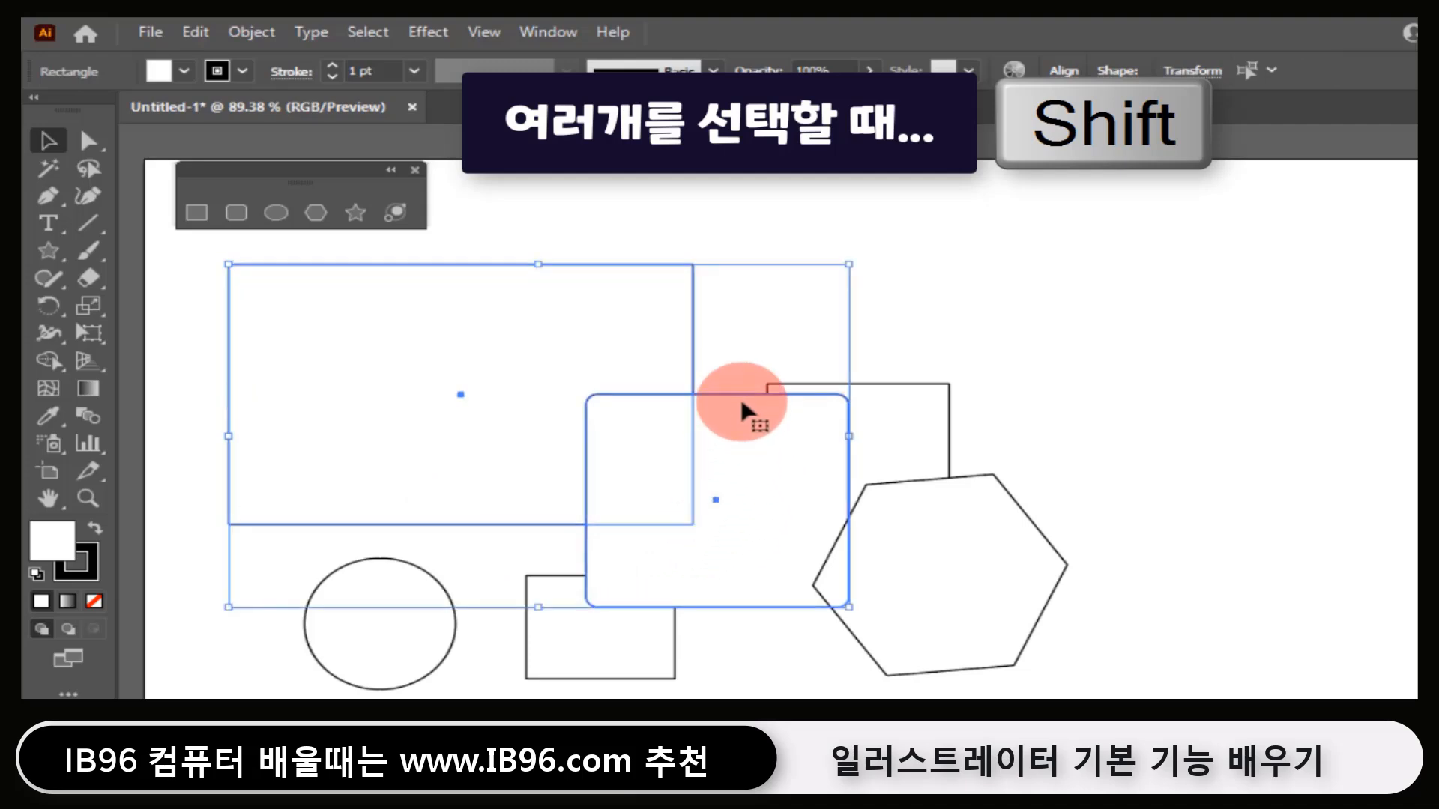
pyautogui.keyDown('shift'); pyautogui.click(867, 598); pyautogui.keyUp('shift')
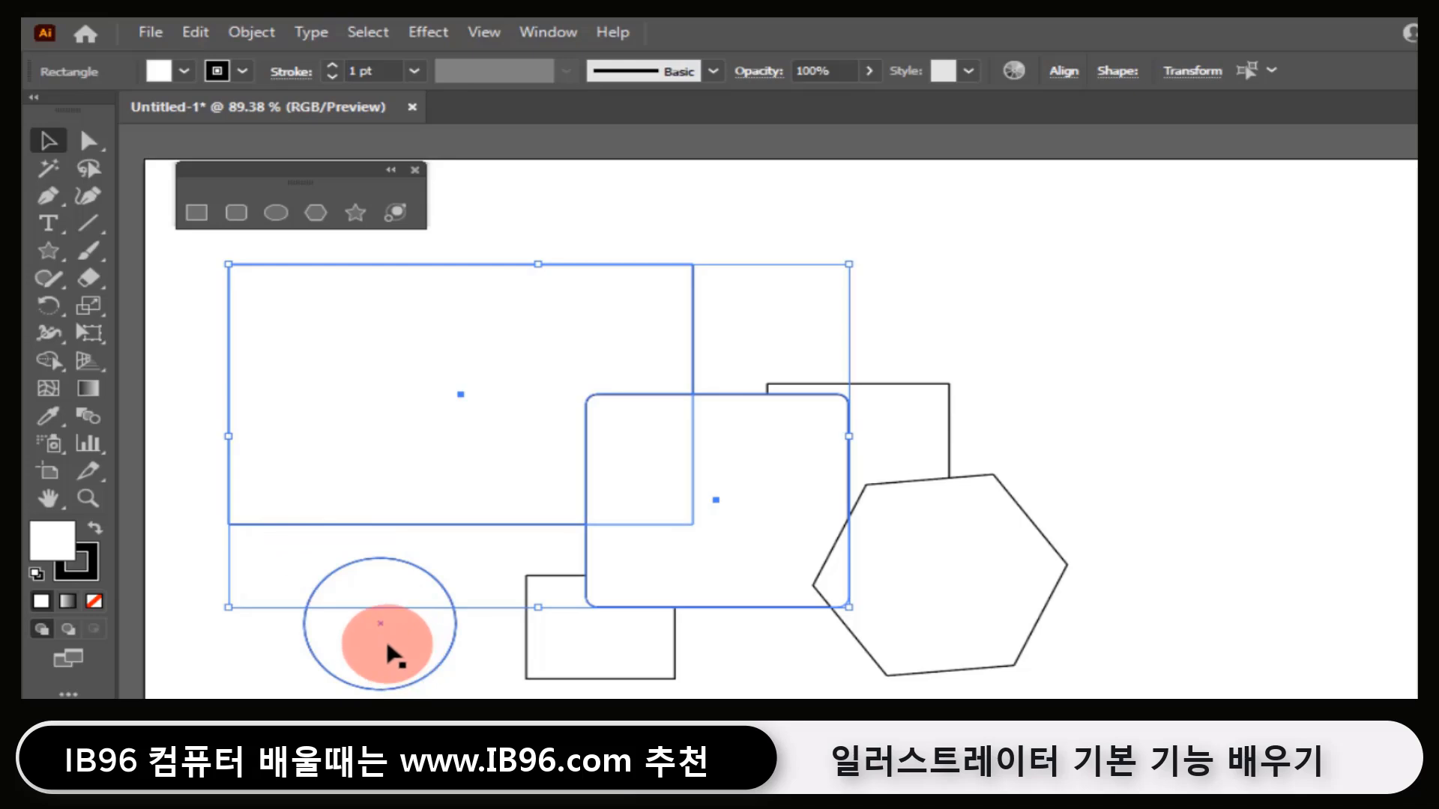
pyautogui.keyDown('shift'); pyautogui.click(389, 655); pyautogui.keyUp('shift')
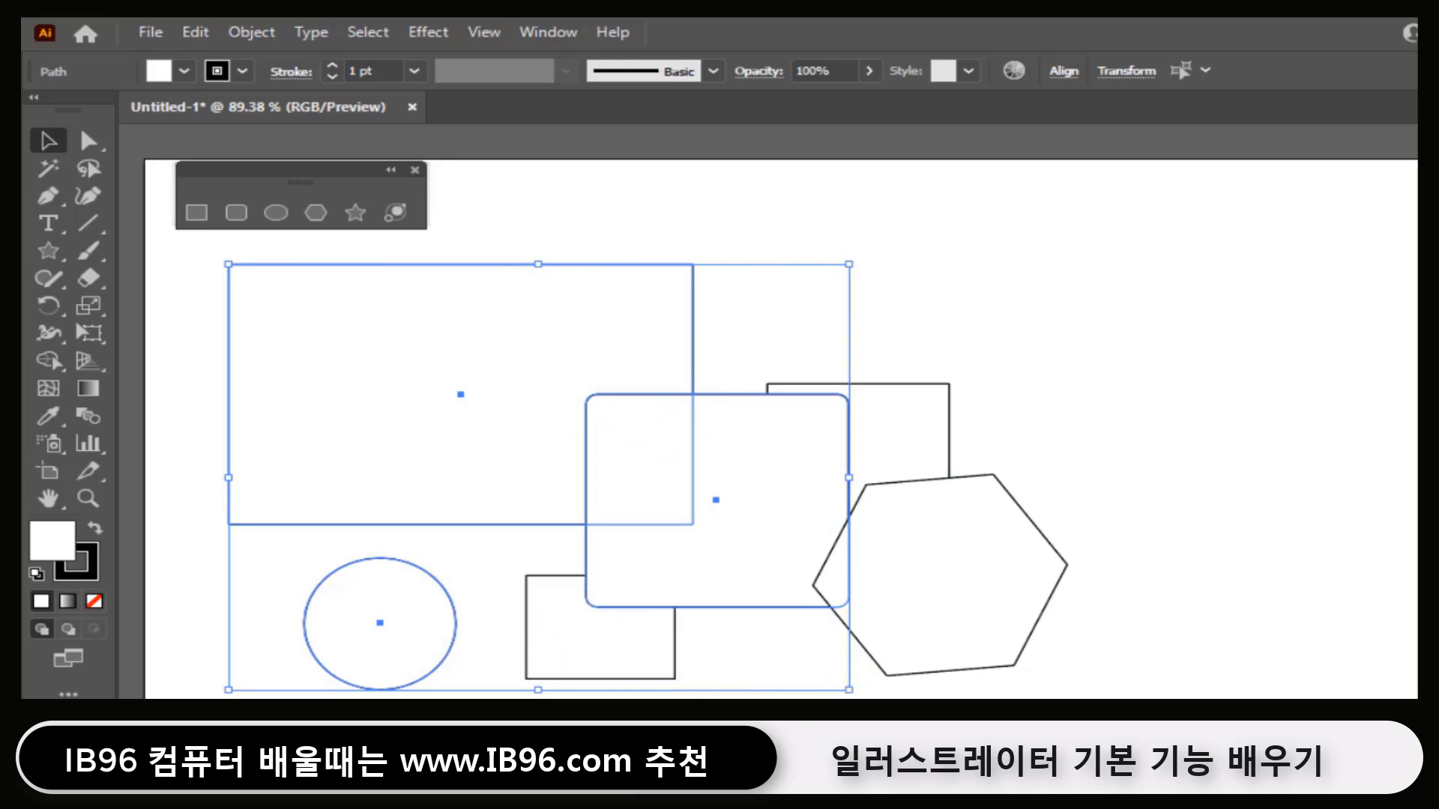
pyautogui.press('Delete')
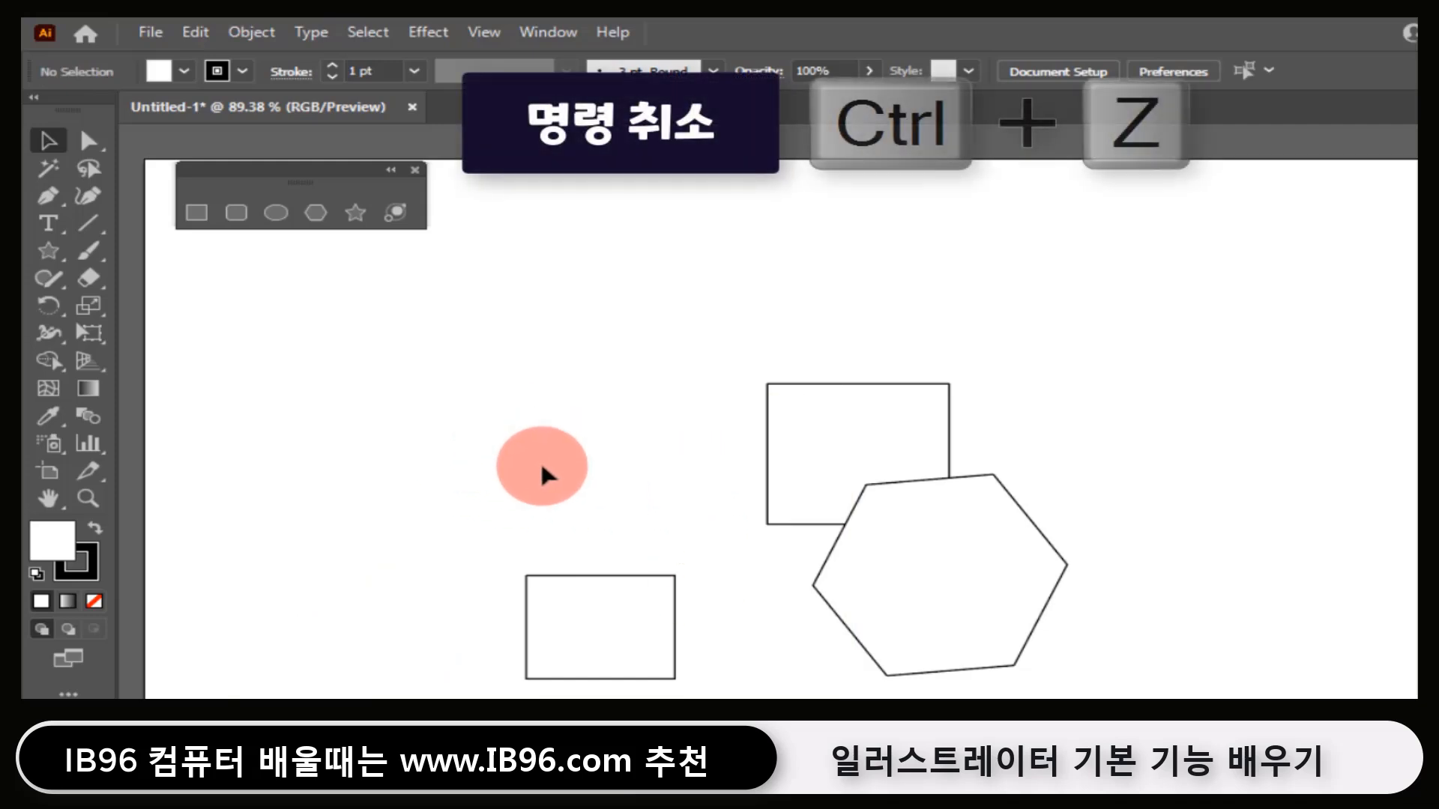
# - Undo the deletion of the three shapes and clear the selection
pyautogui.hotkey('ctrl', 'z')
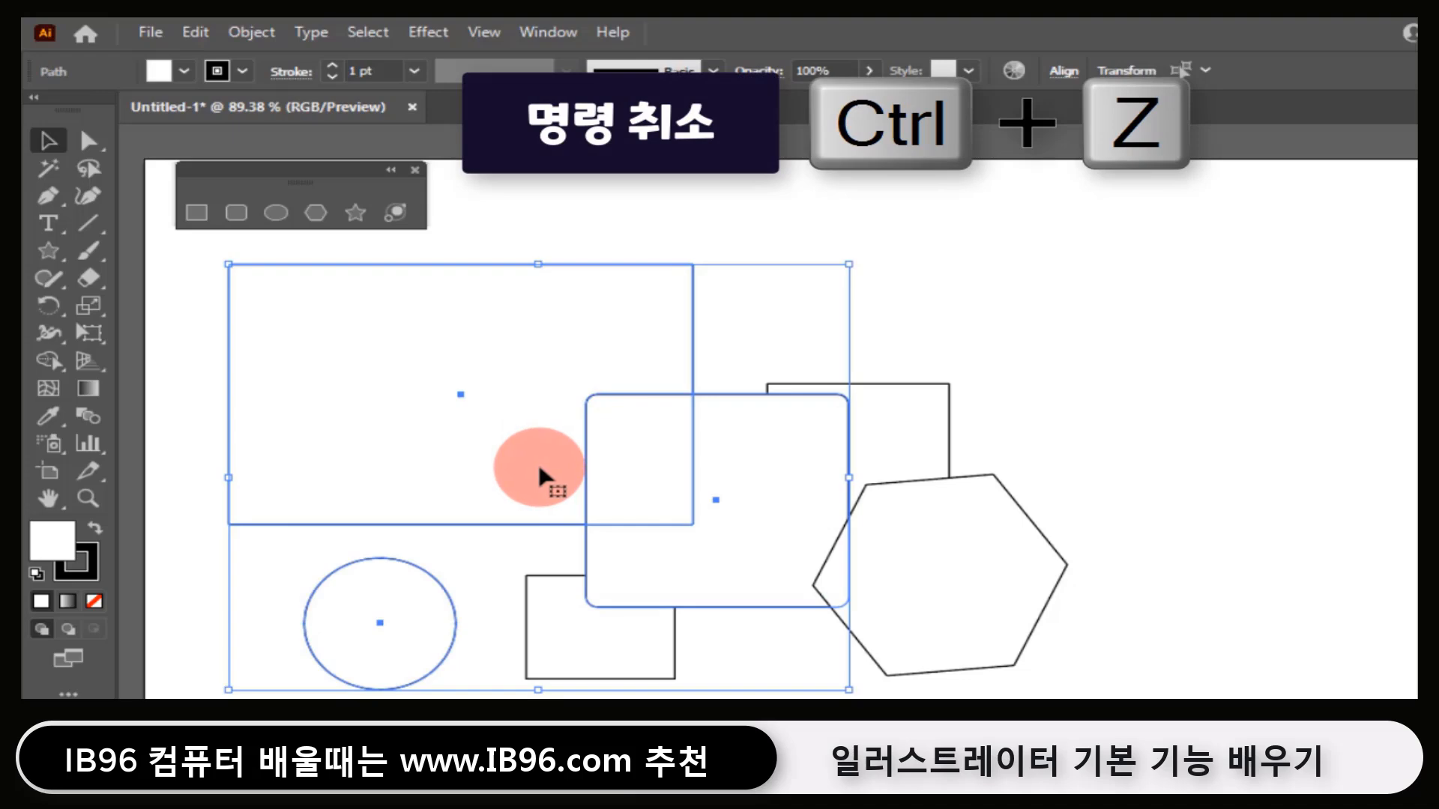
pyautogui.click(429, 243)
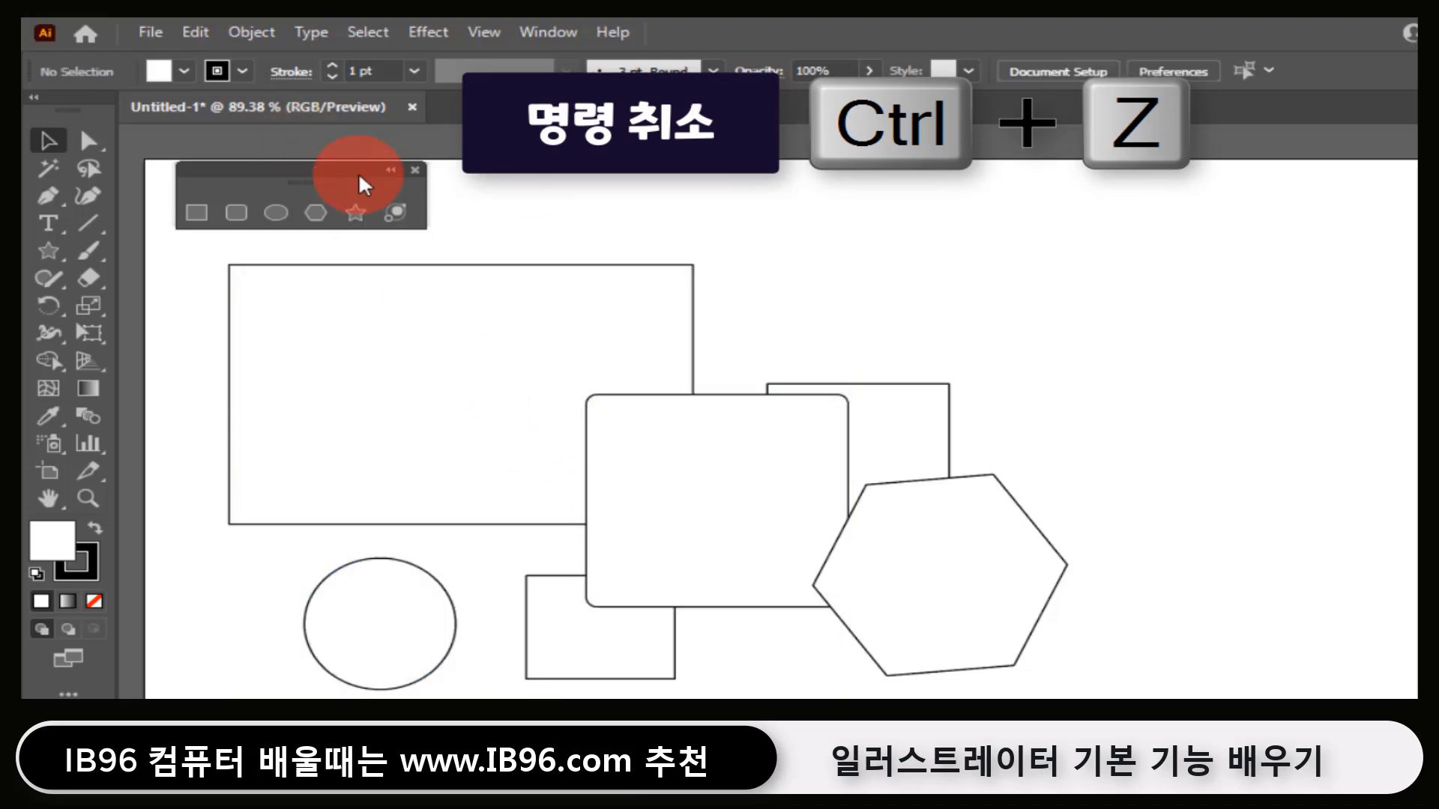
pyautogui.click(196, 28)
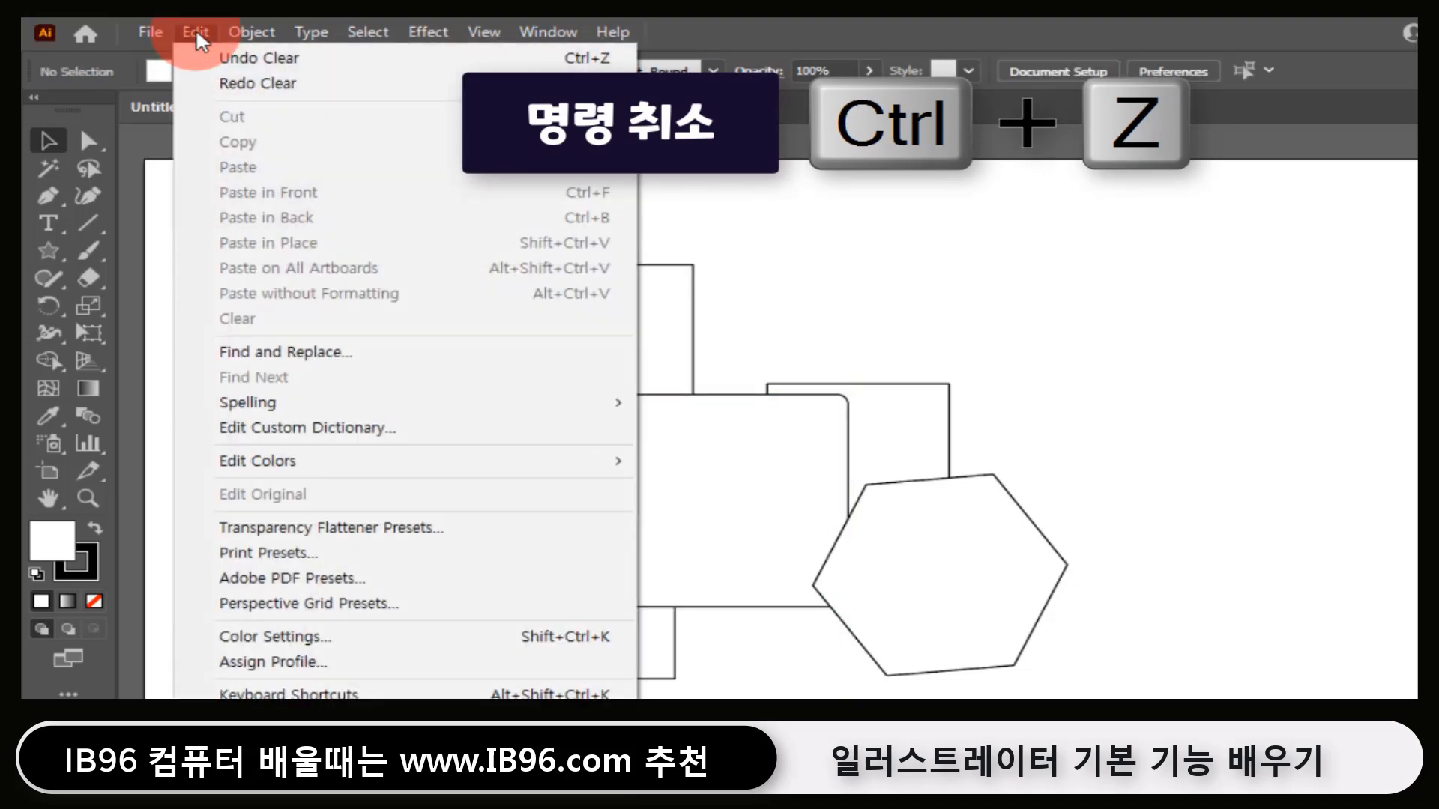
pyautogui.click(289, 52)
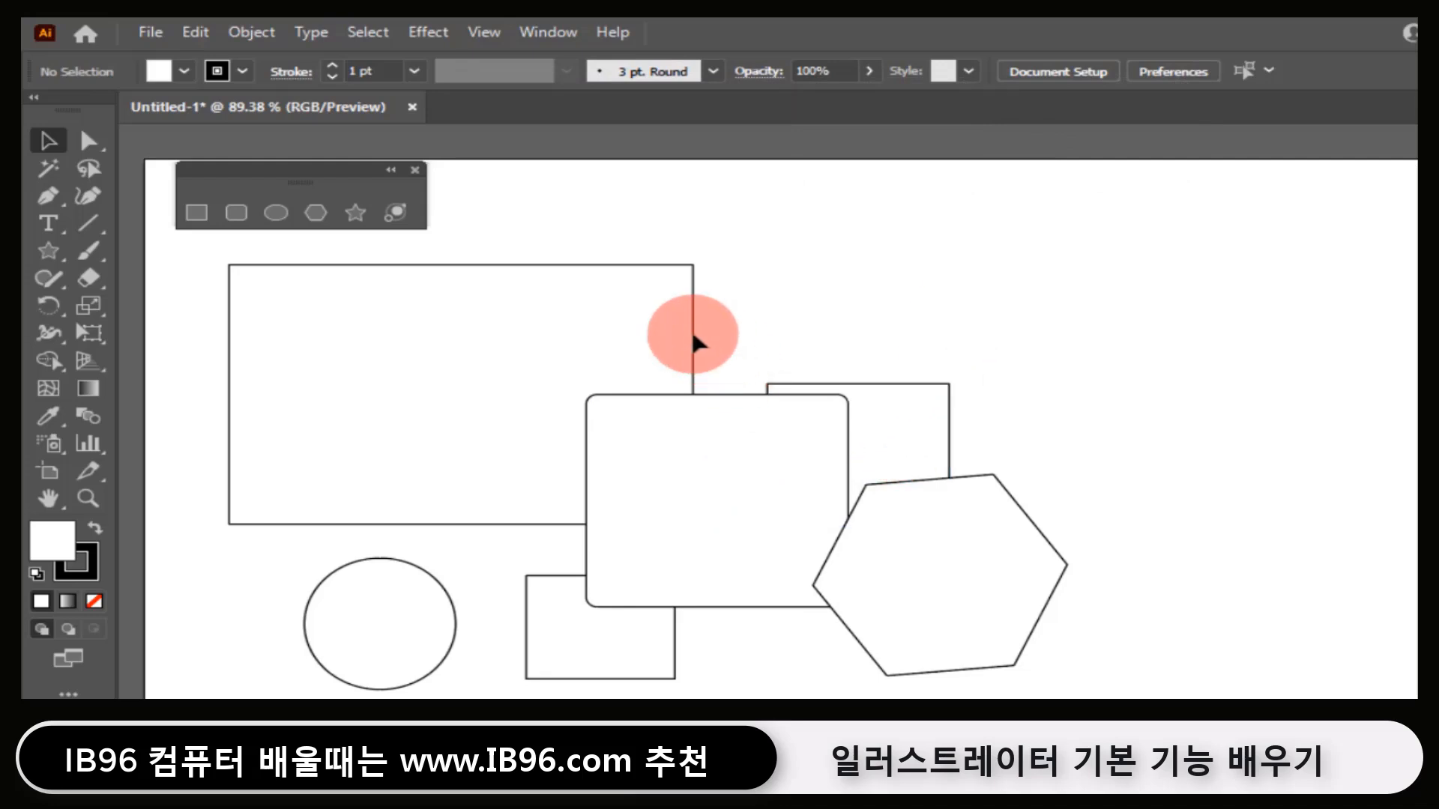
# - Add the large rectangle, the rounded rectangle, the rectangle behind it and the hexagon to one selection, and deselect all
pyautogui.click(671, 363)
pyautogui.keyDown('shift'); pyautogui.click(733, 472); pyautogui.keyUp('shift')
pyautogui.keyDown('shift'); pyautogui.click(943, 461); pyautogui.keyUp('shift')
pyautogui.keyDown('shift'); pyautogui.click(946, 497); pyautogui.keyUp('shift')
pyautogui.click(1118, 424)
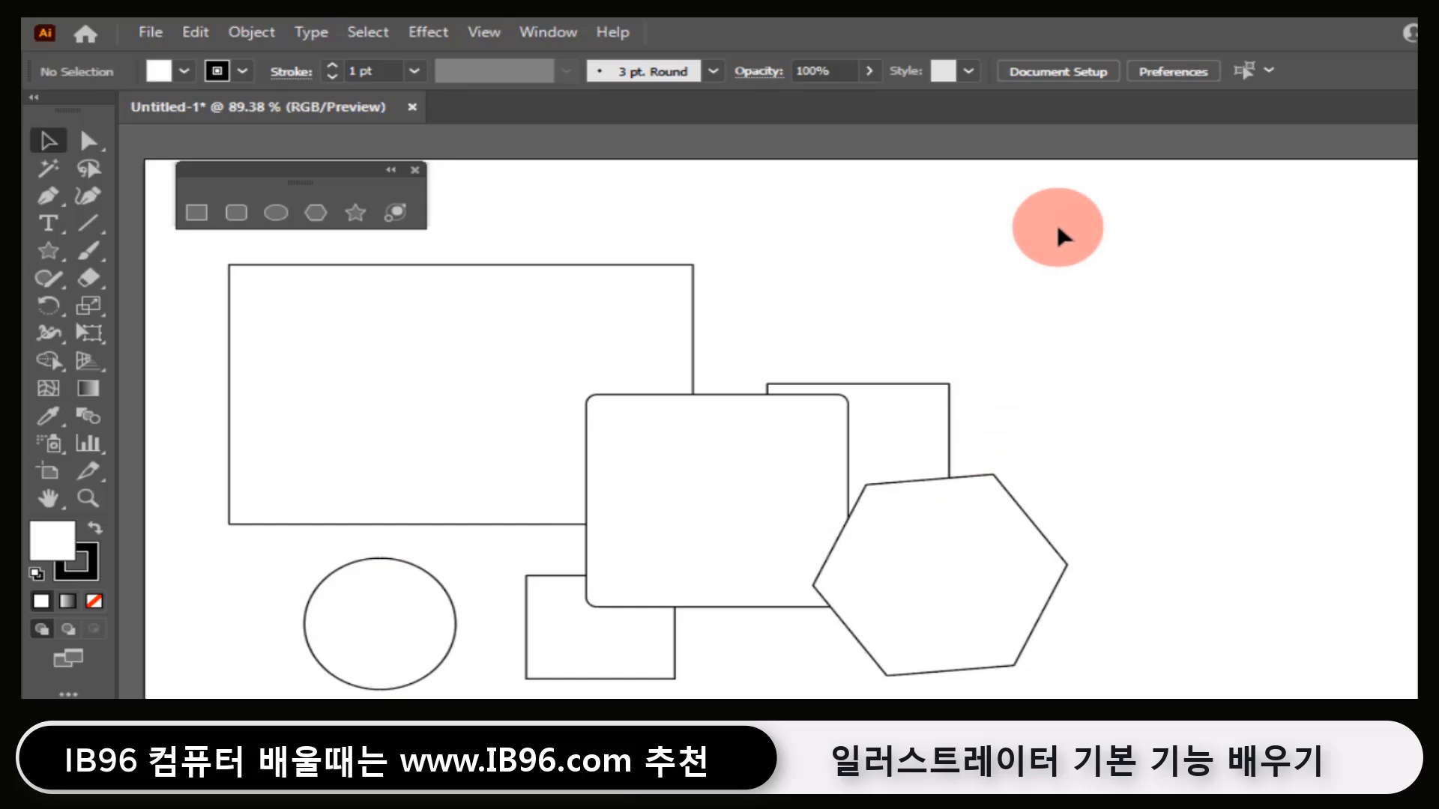
# - Marquee-select the large rectangle alone, all the shapes, and finally every shape except the ellipse
pyautogui.moveTo(1058, 228); pyautogui.dragTo(687, 282)
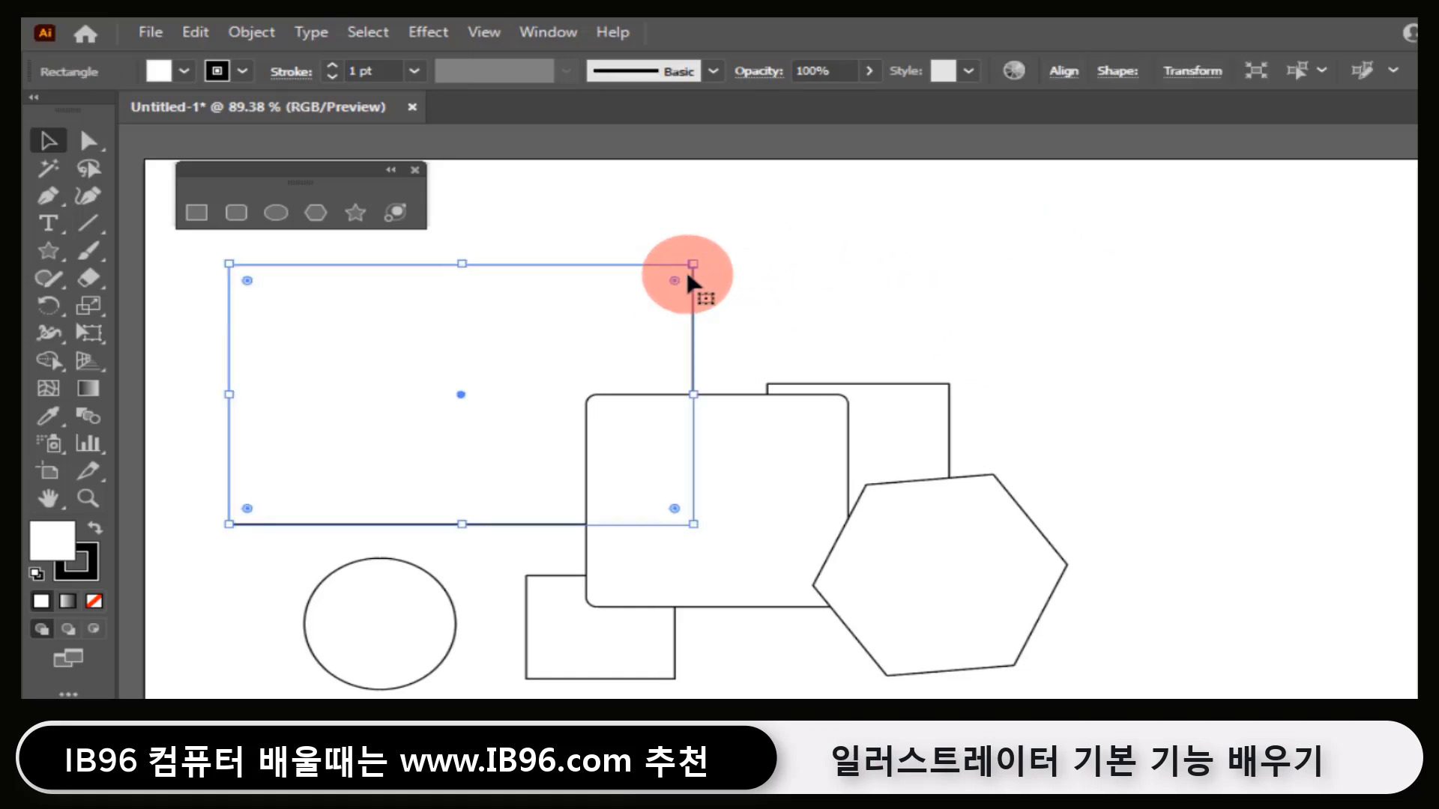
pyautogui.moveTo(1044, 217); pyautogui.dragTo(446, 618)
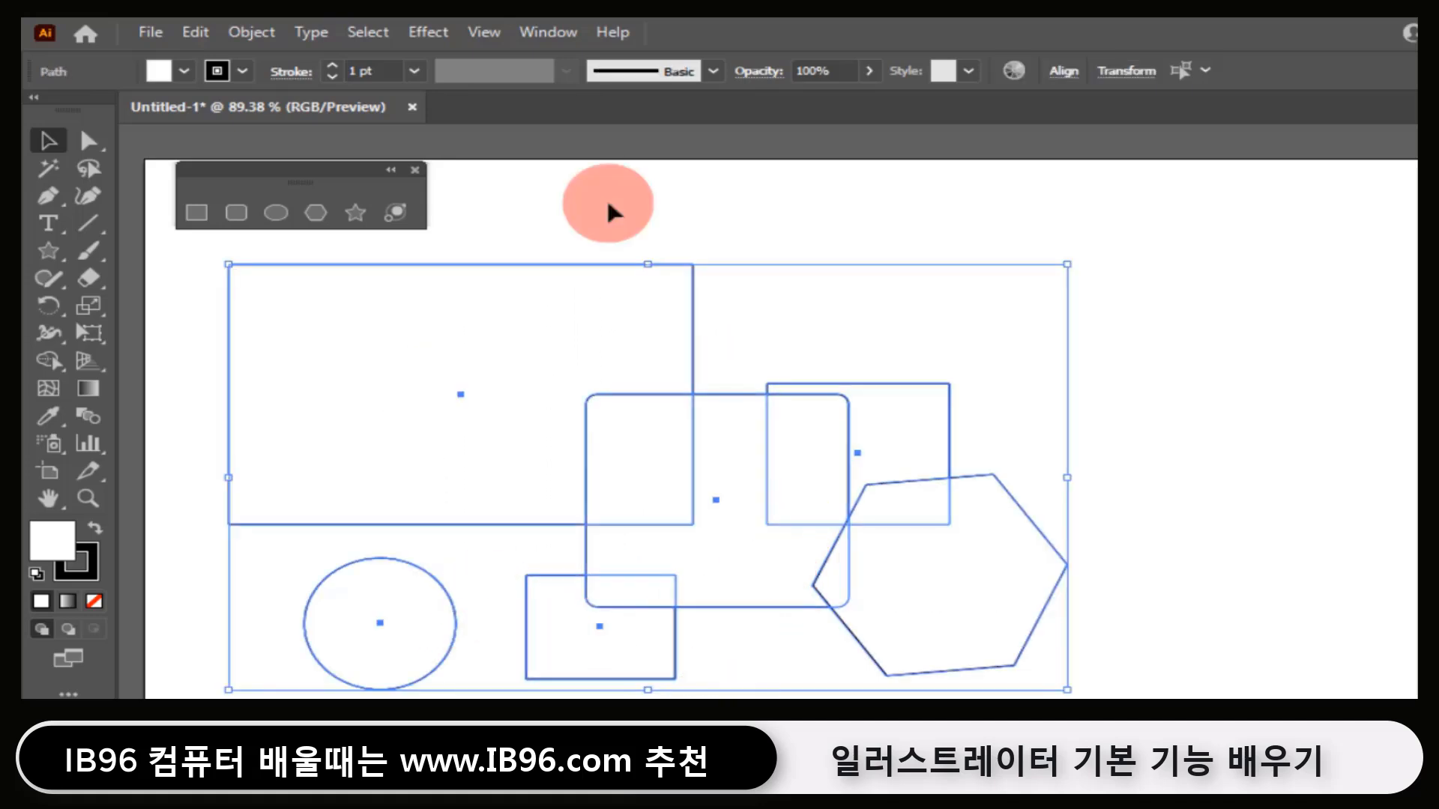
pyautogui.moveTo(1045, 330); pyautogui.dragTo(543, 672)
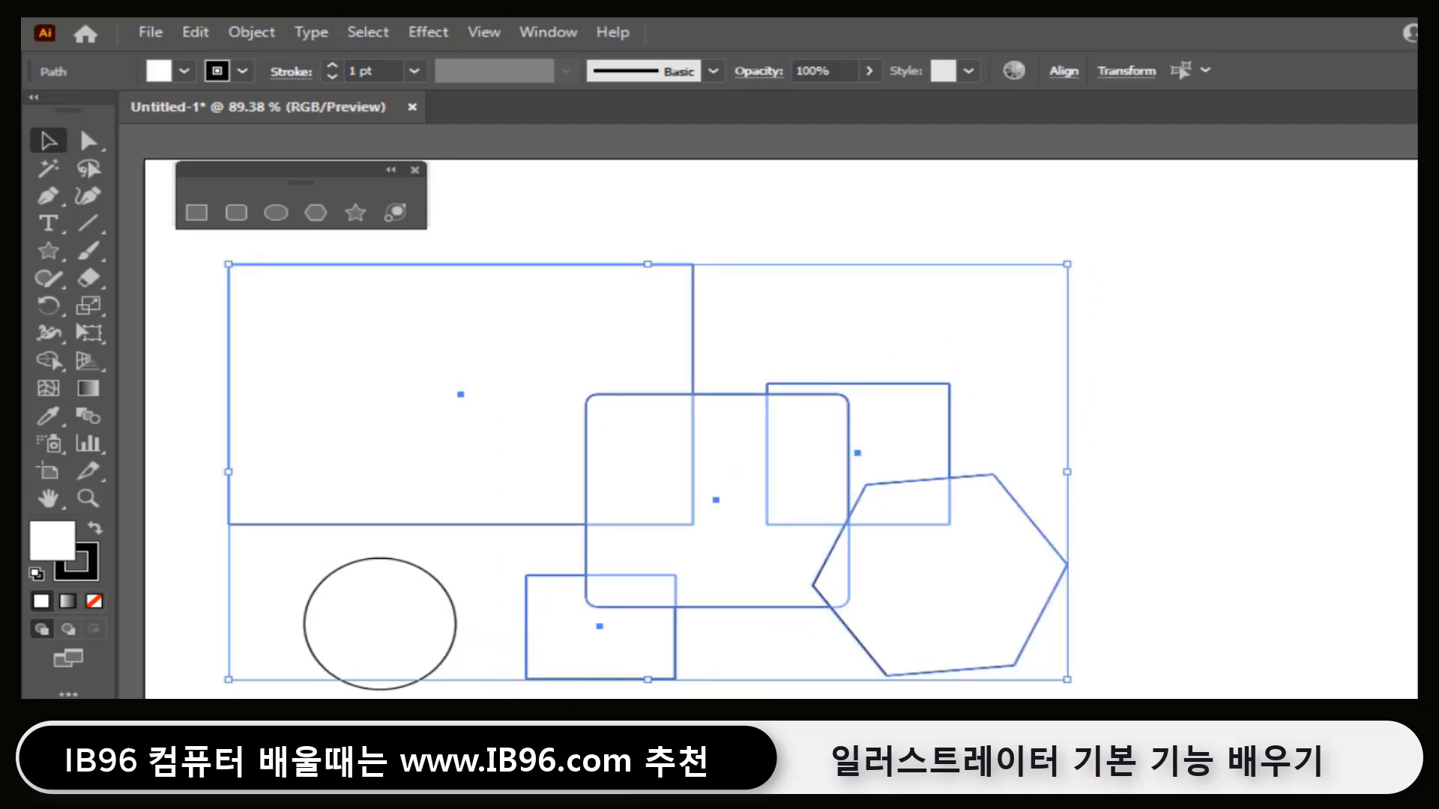
# - Marquee-select the rounded rectangle with the rectangle behind it, and add the large rectangle to the selection
pyautogui.moveTo(1039, 339); pyautogui.dragTo(740, 445)
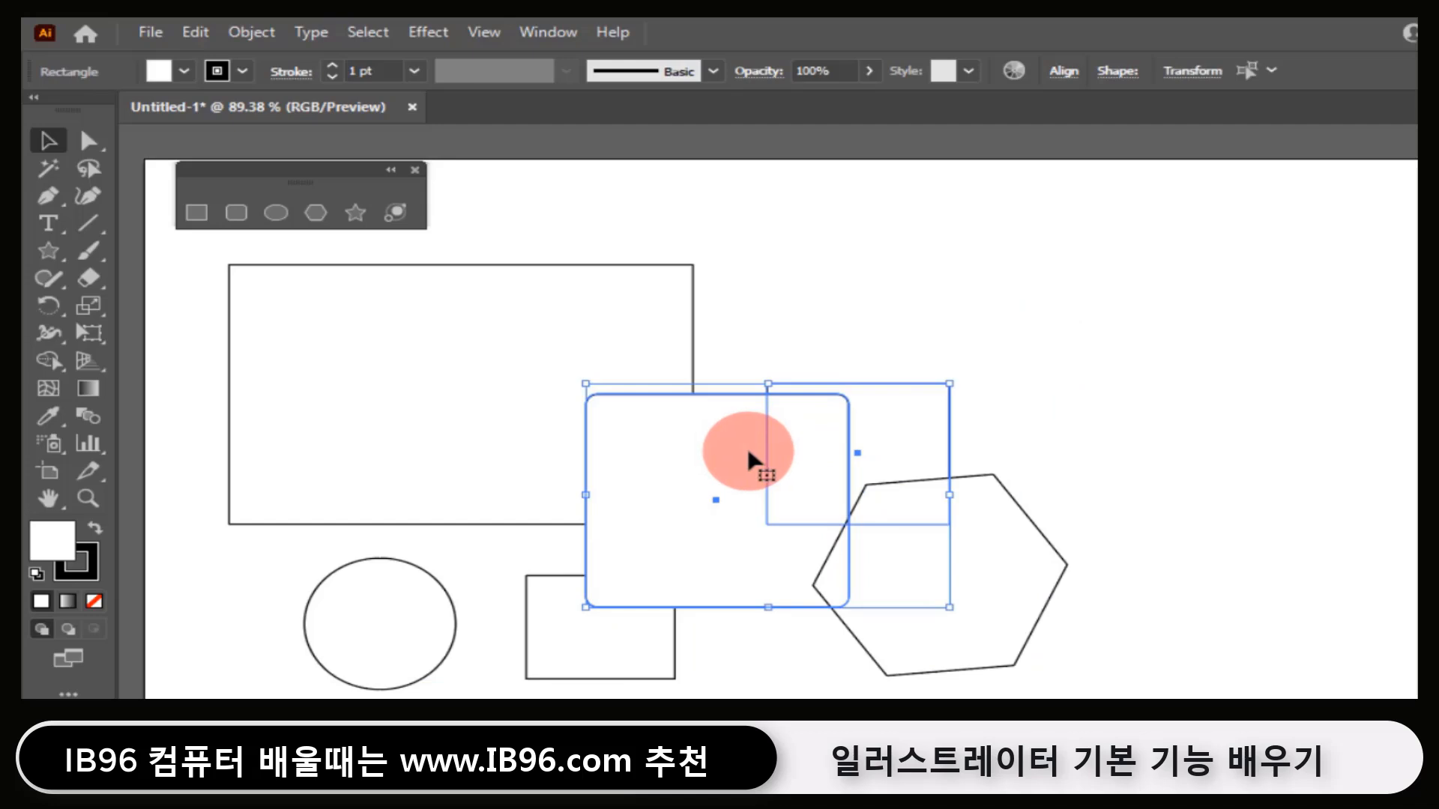
pyautogui.moveTo(752, 450); pyautogui.dragTo(755, 474)
pyautogui.moveTo(1040, 294); pyautogui.dragTo(779, 450)
pyautogui.keyDown('shift'); pyautogui.click(591, 299); pyautogui.keyUp('shift')
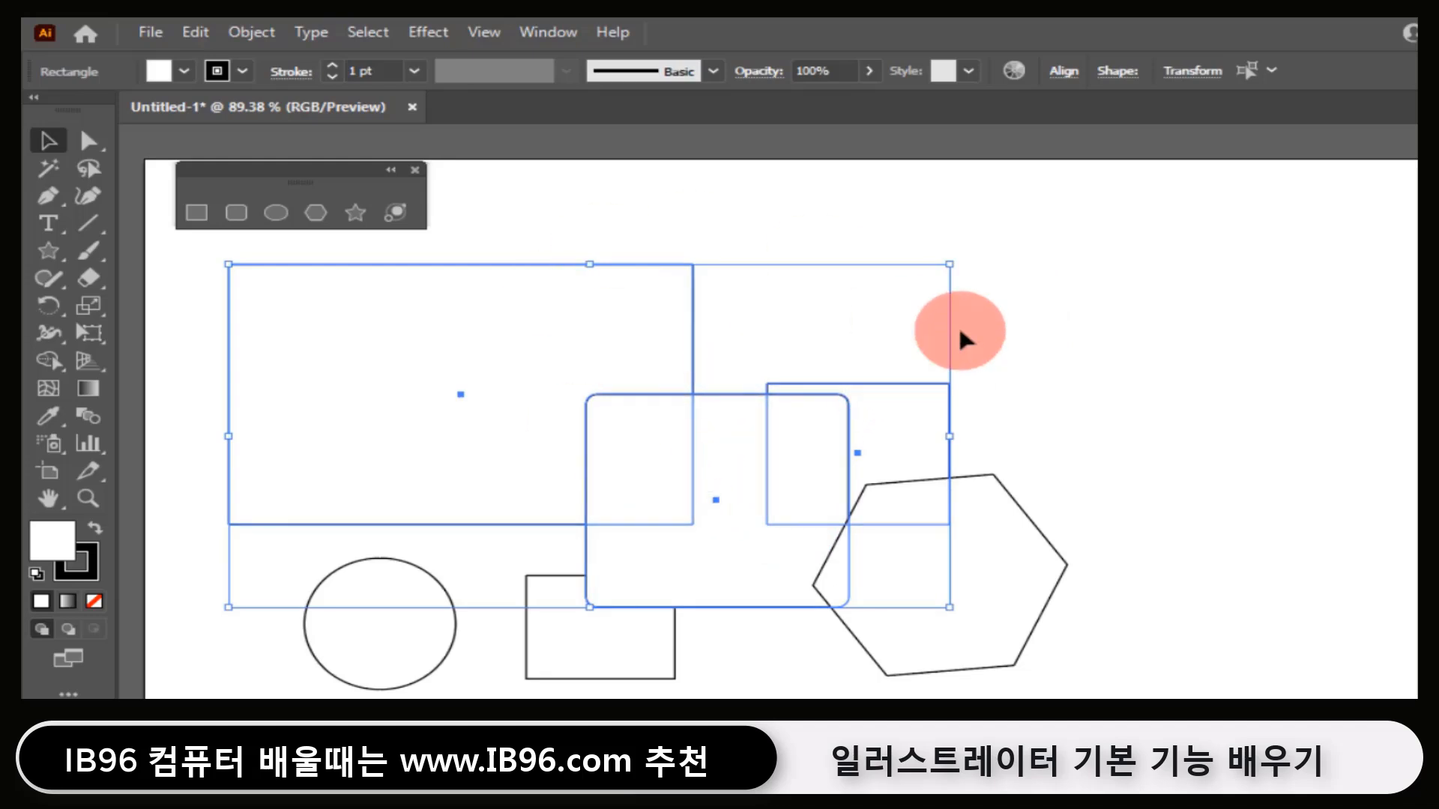
pyautogui.moveTo(1032, 272); pyautogui.dragTo(607, 459)
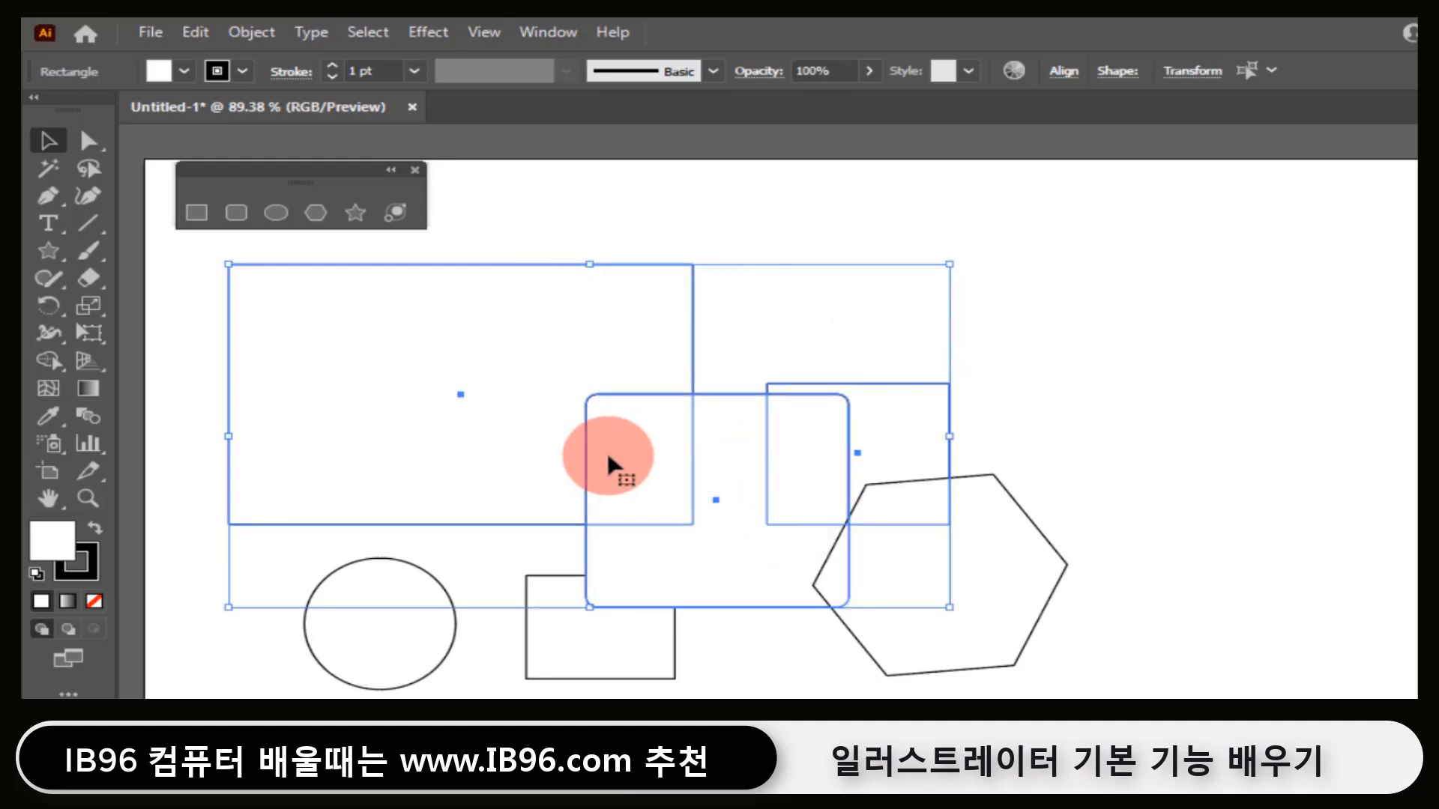
# - Select all the remaining shapes with one marquee and delete them to clear the artboard
pyautogui.click(824, 339)
pyautogui.moveTo(1057, 271); pyautogui.dragTo(440, 619)
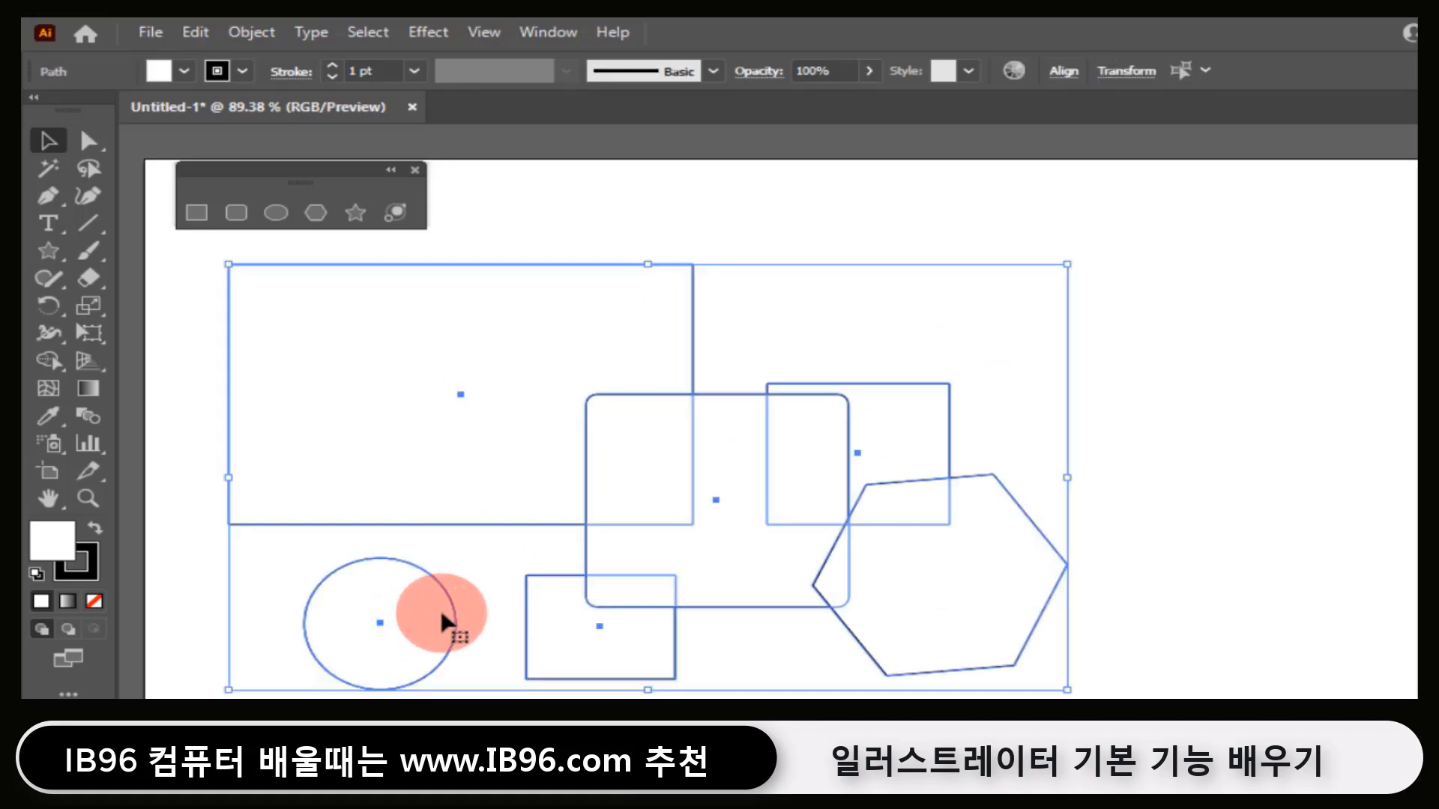
pyautogui.press('Delete')
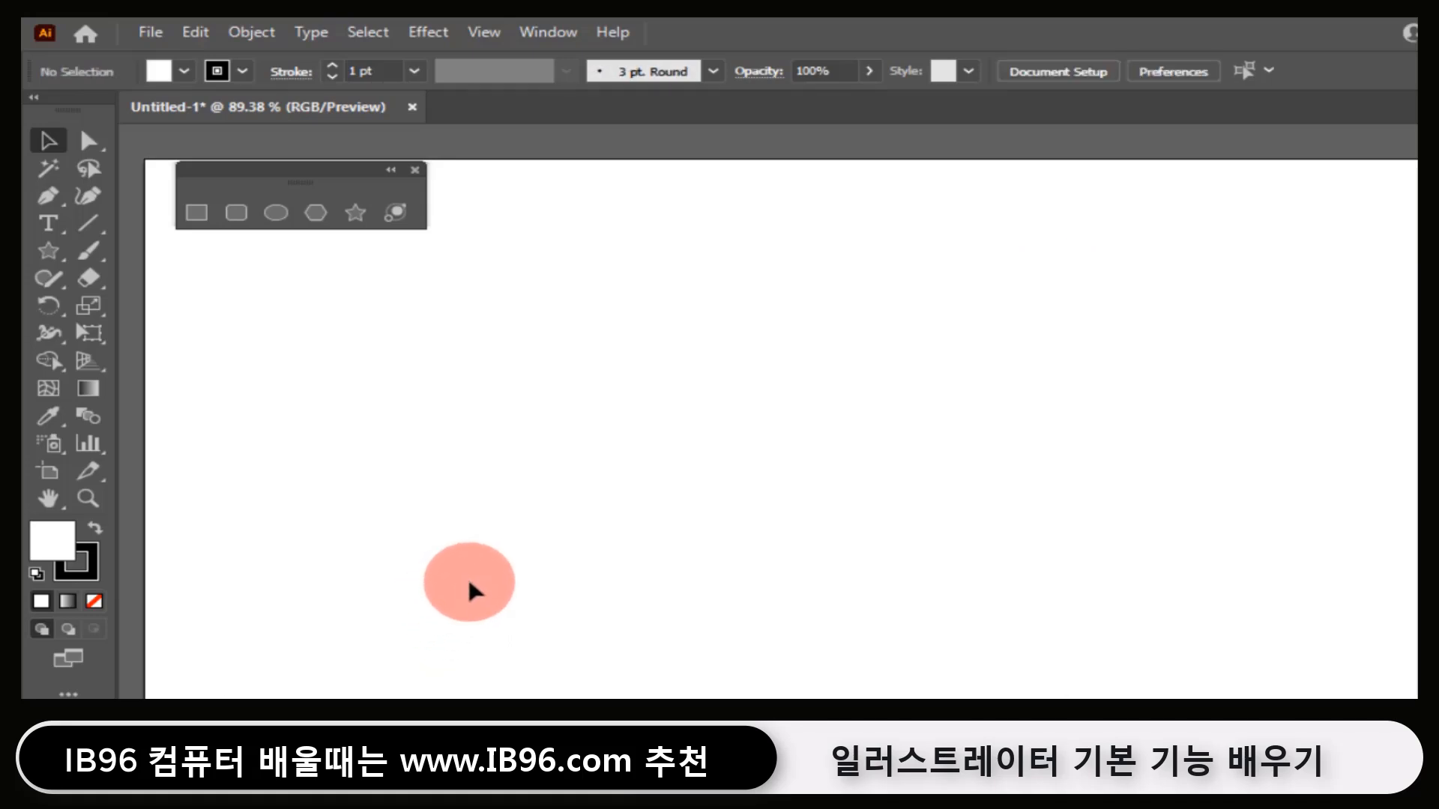
# - Draw a small rectangle and an ellipse below it, and delete both shapes from the artboard
pyautogui.click(196, 212)
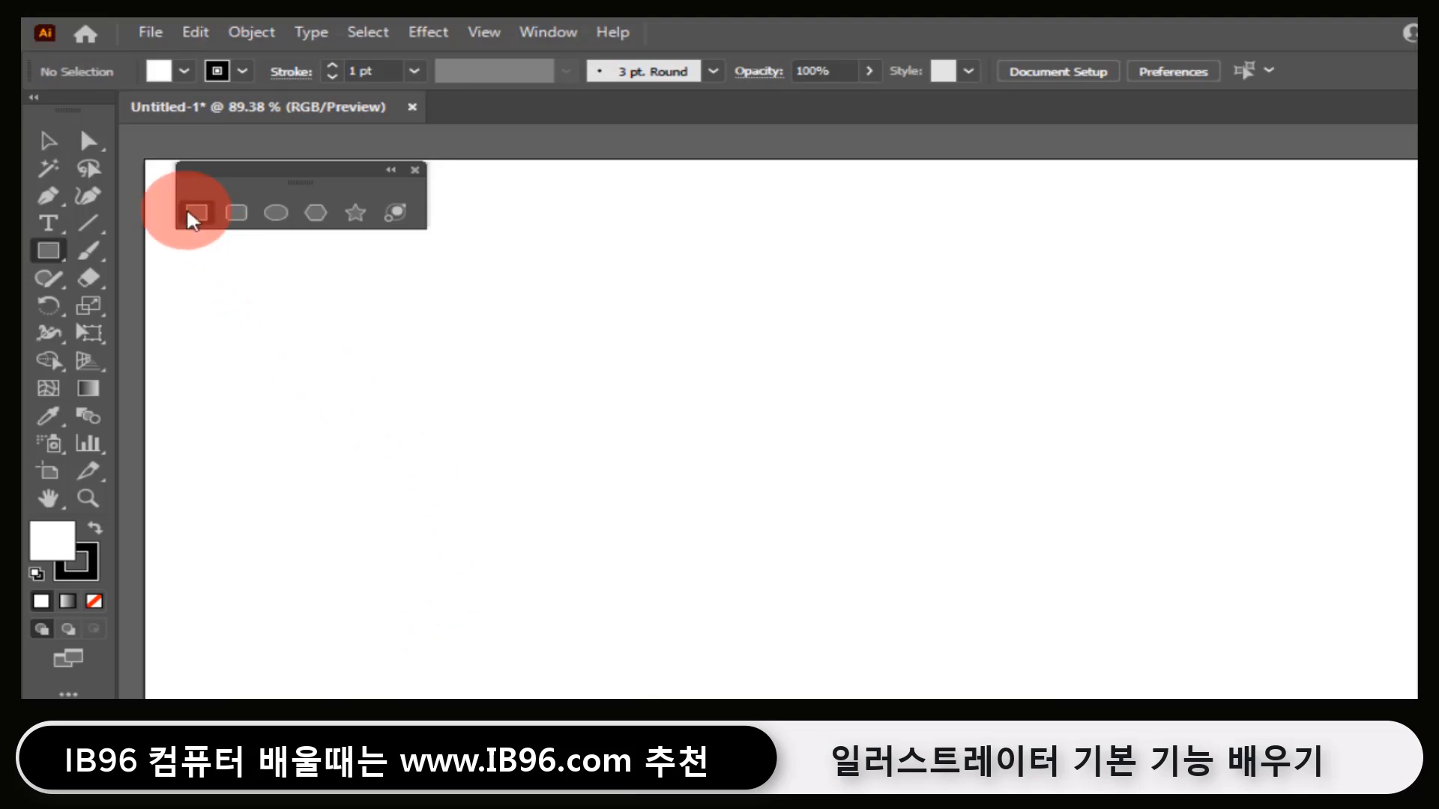
pyautogui.moveTo(331, 297); pyautogui.dragTo(604, 577)
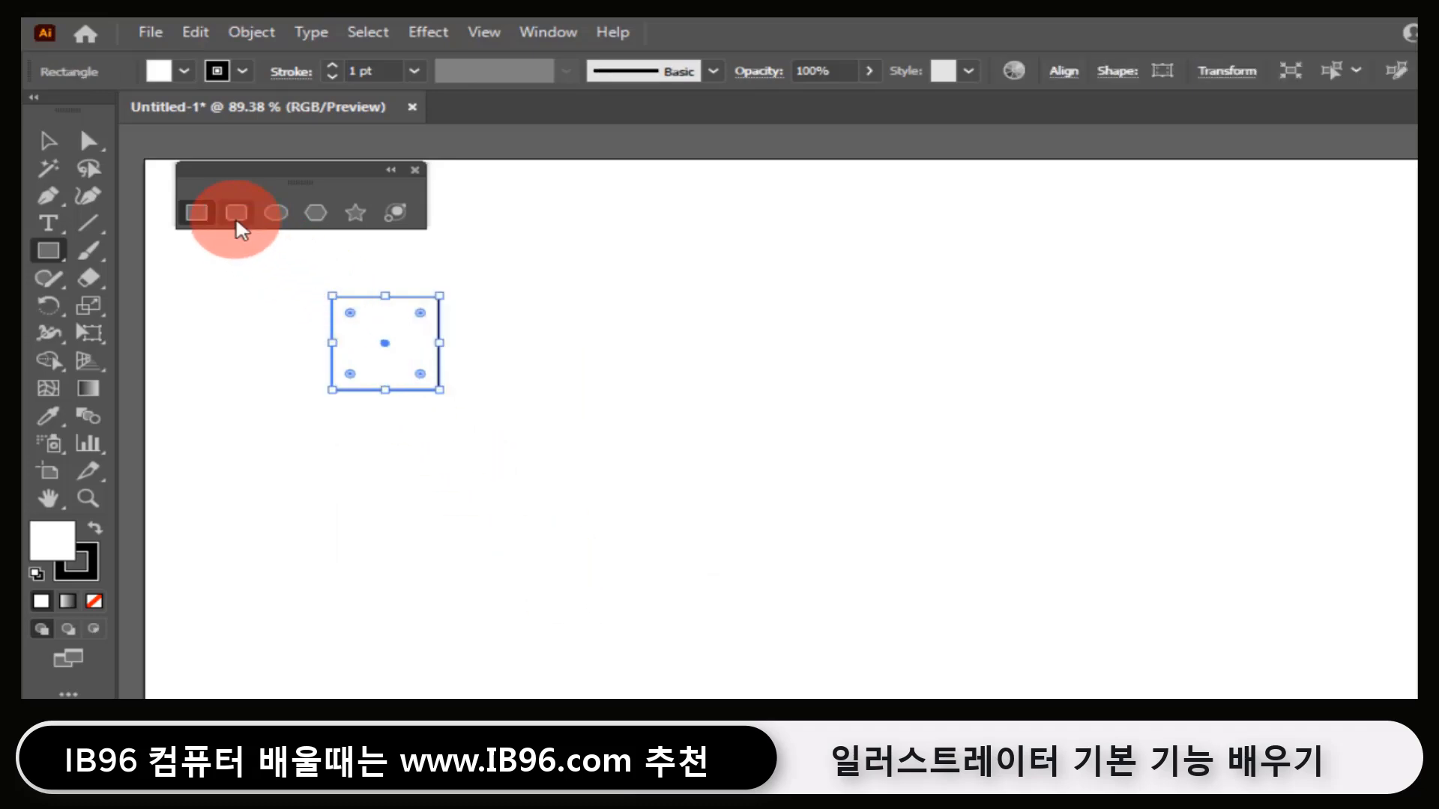
pyautogui.click(275, 213)
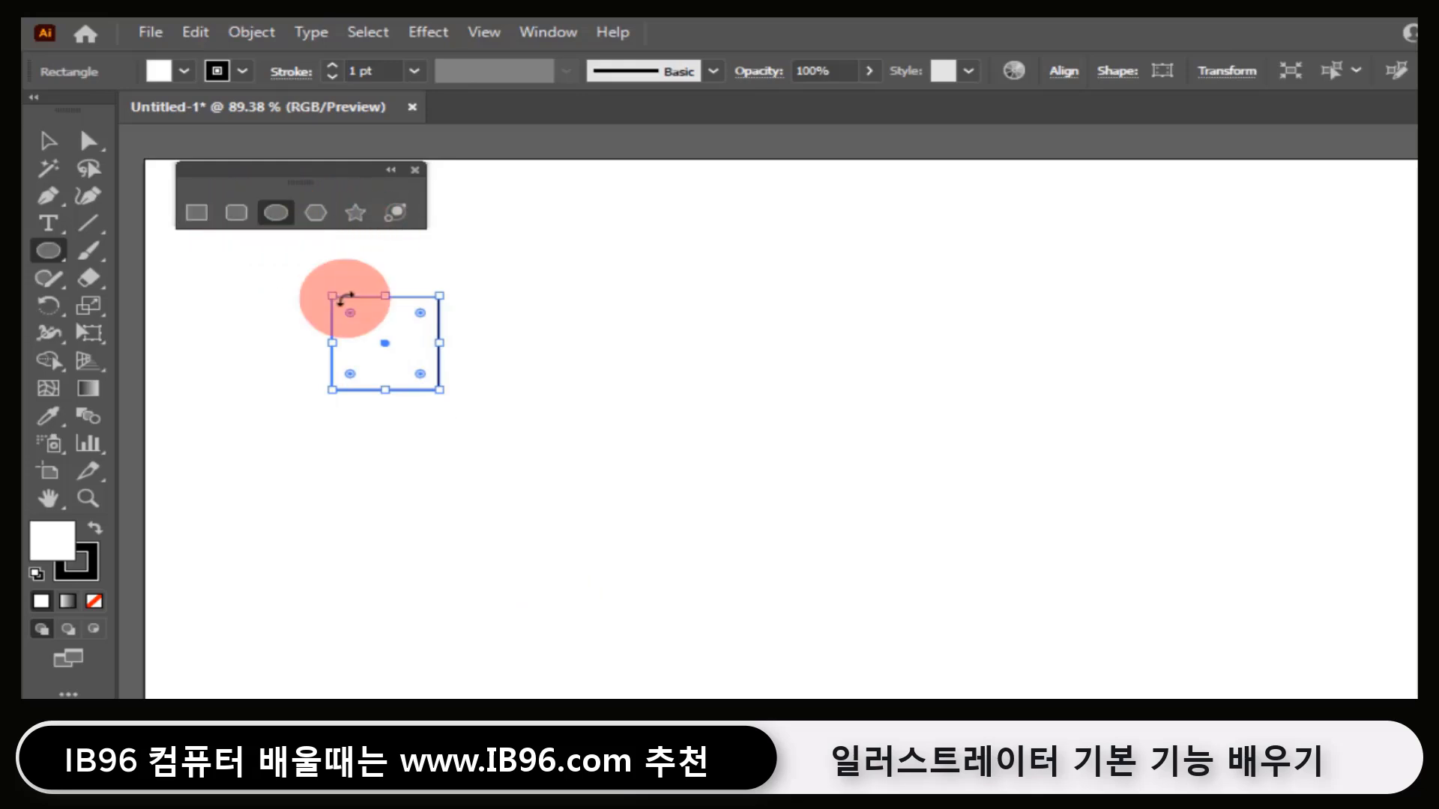
pyautogui.moveTo(392, 472); pyautogui.dragTo(525, 585)
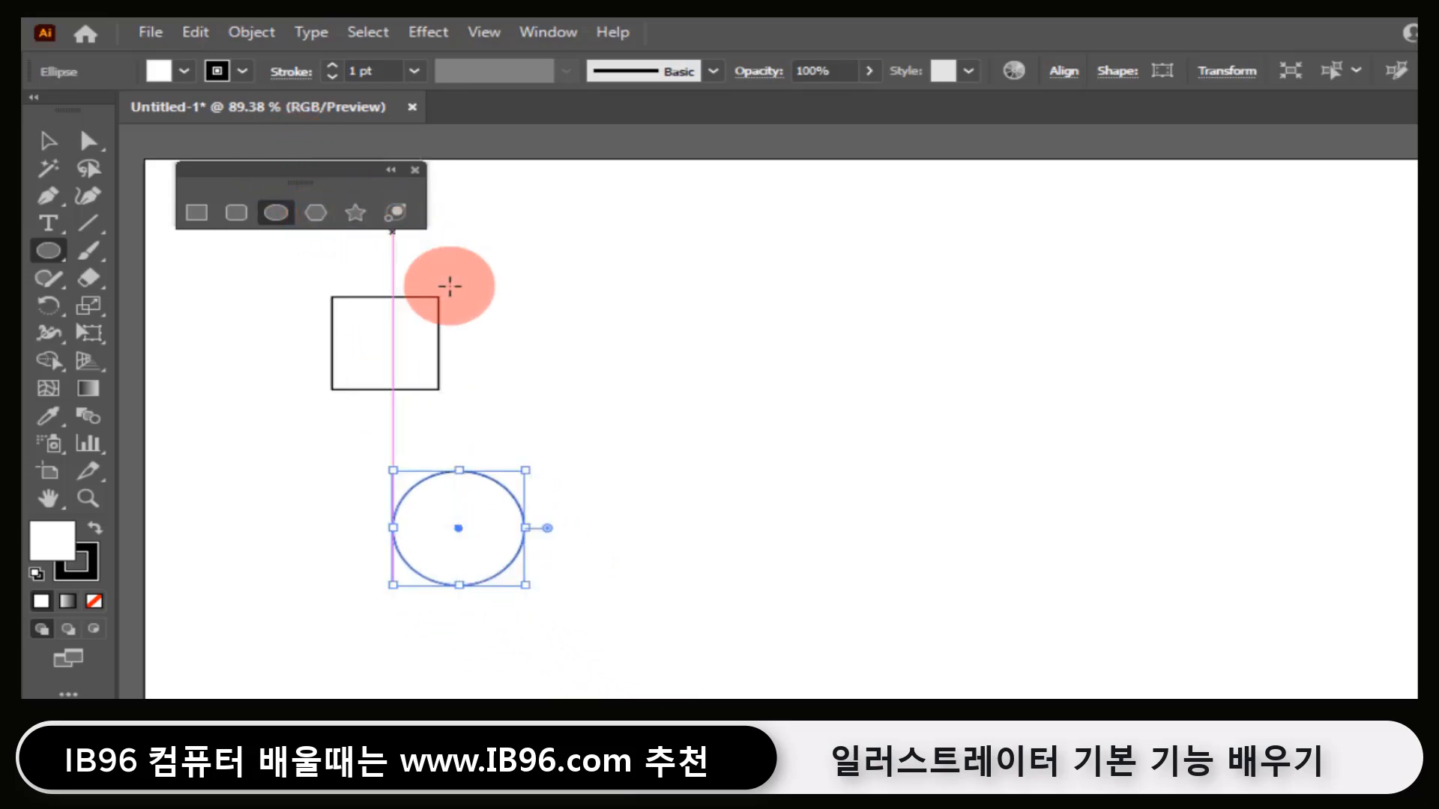
pyautogui.hotkey('ctrl', 'a')
pyautogui.press('Delete')
# - Draw a large rectangle on the empty artboard and reduce its width and height with its bounding-box handles
pyautogui.press('m')
pyautogui.moveTo(308, 349); pyautogui.dragTo(565, 571)
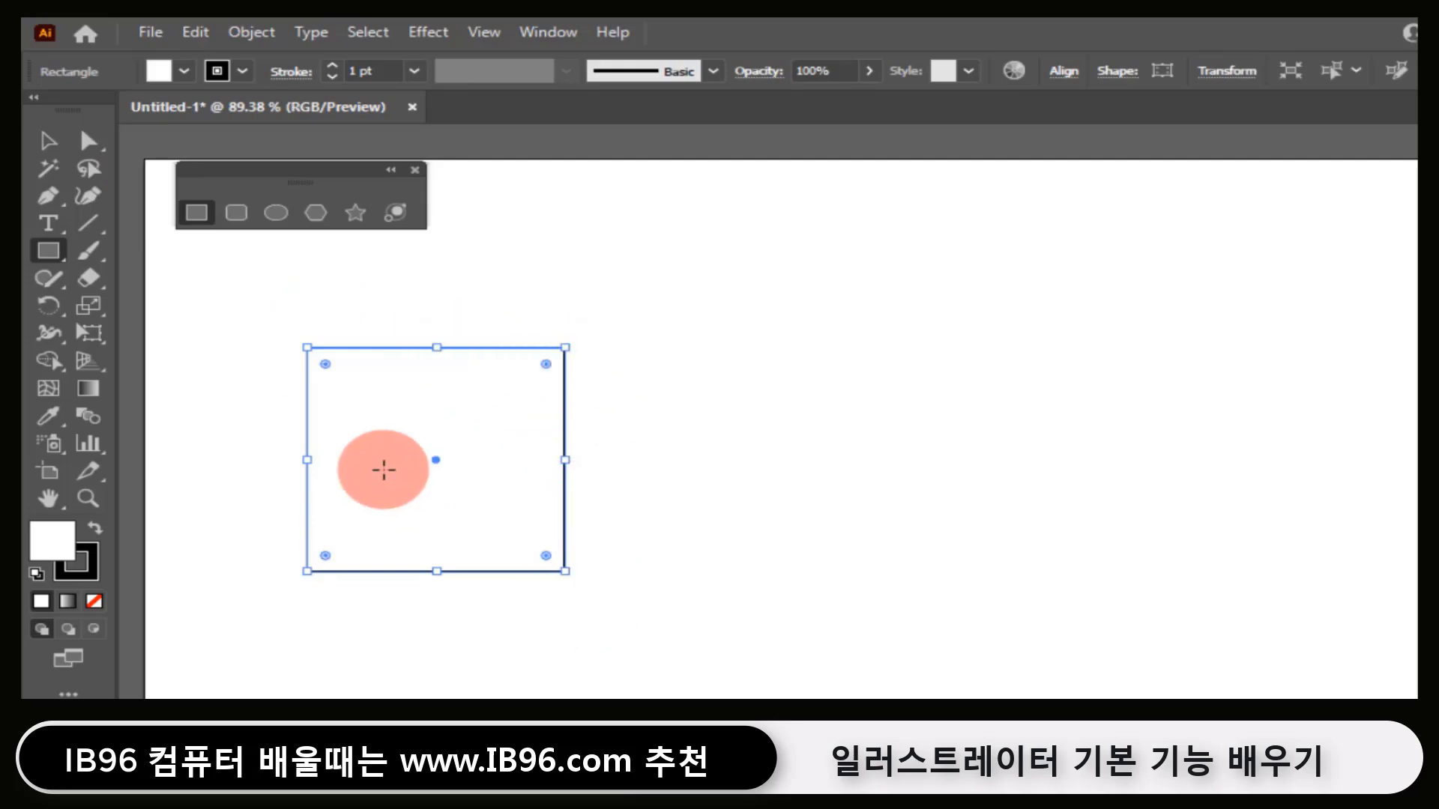
pyautogui.click(44, 137)
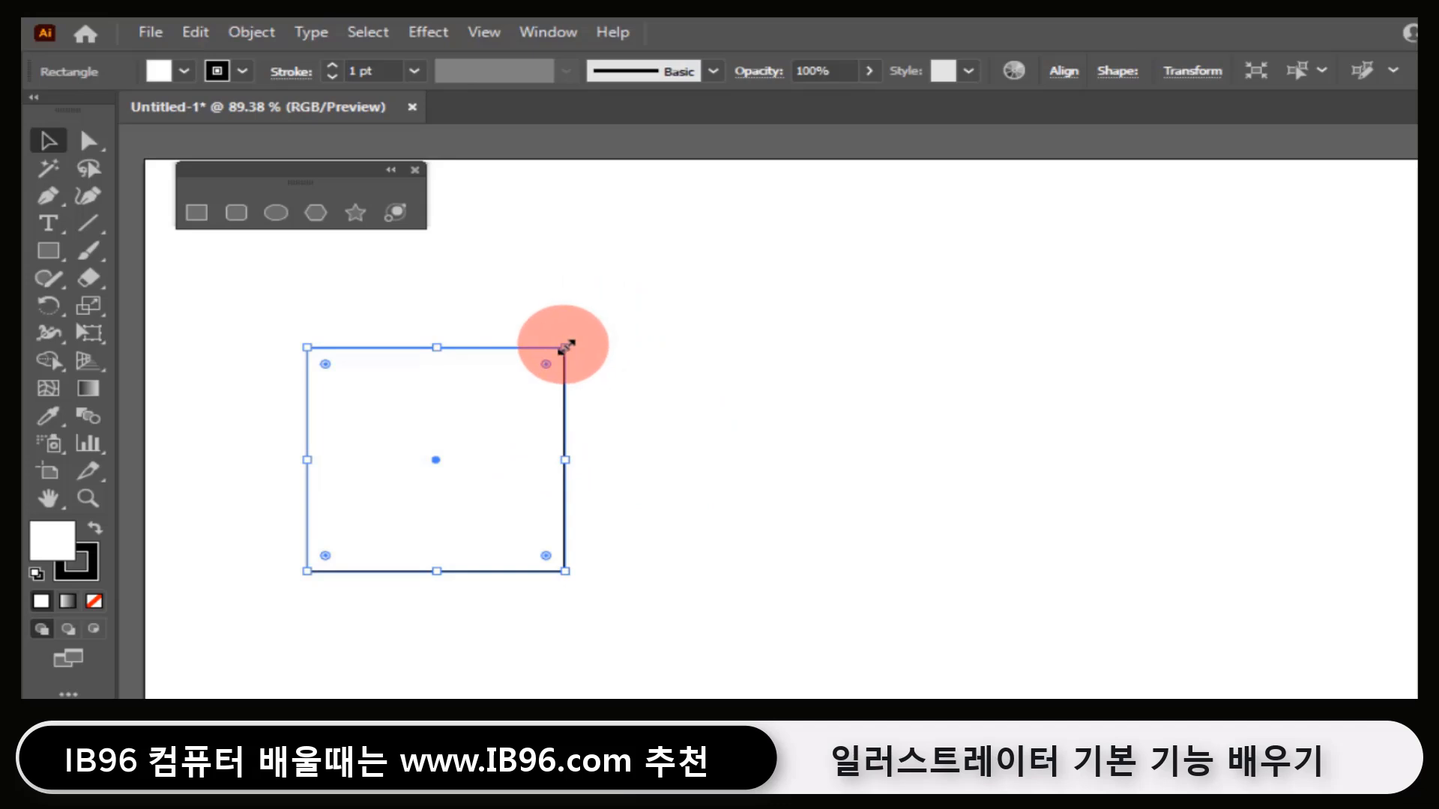
pyautogui.moveTo(566, 347); pyautogui.dragTo(547, 373)
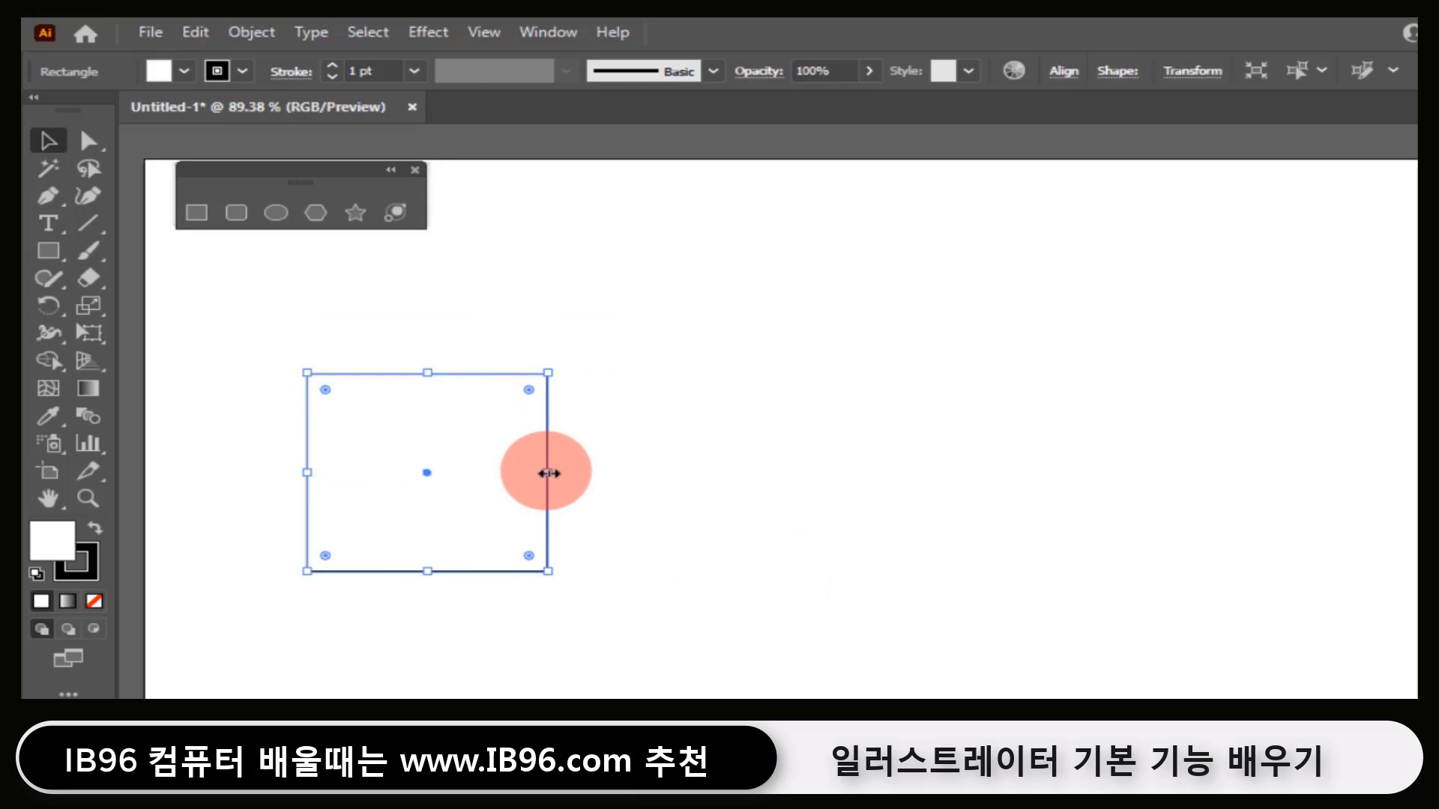
pyautogui.moveTo(548, 473); pyautogui.dragTo(477, 491)
pyautogui.moveTo(398, 369); pyautogui.dragTo(516, 401)
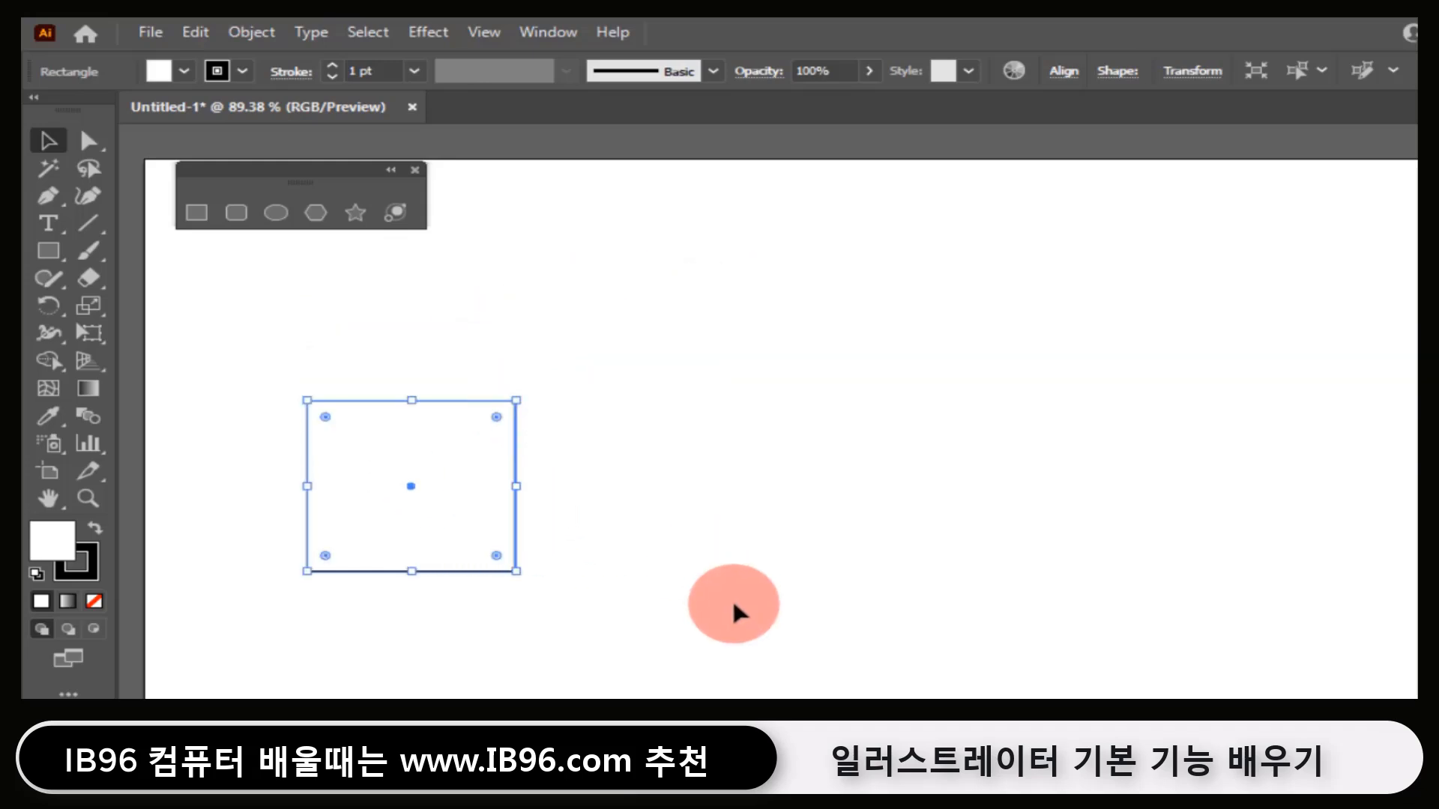
# - Draw an ellipse beside the rectangle and resize it with its bounding-box handles, and clear the artboard
pyautogui.click(277, 213)
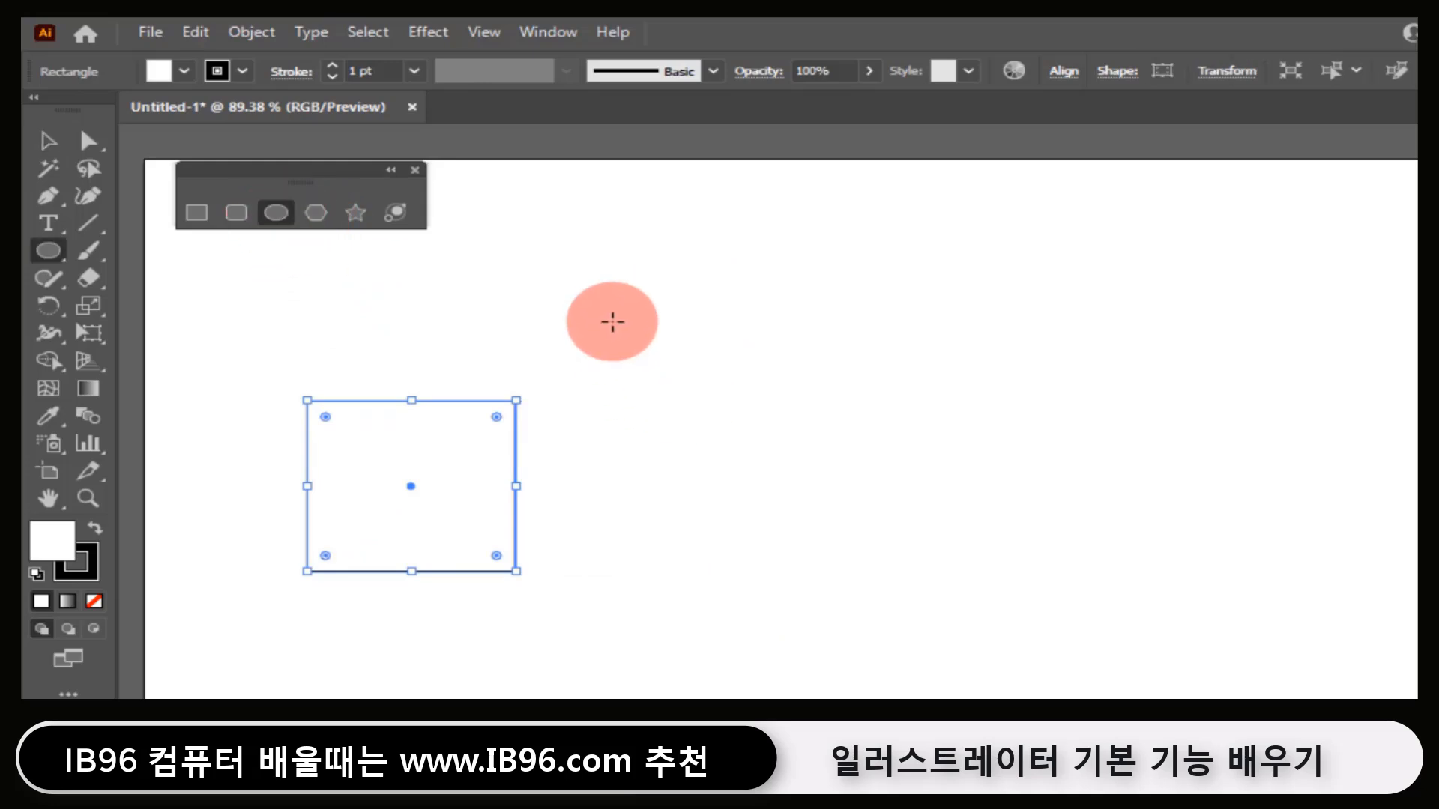
pyautogui.moveTo(613, 302); pyautogui.dragTo(832, 501)
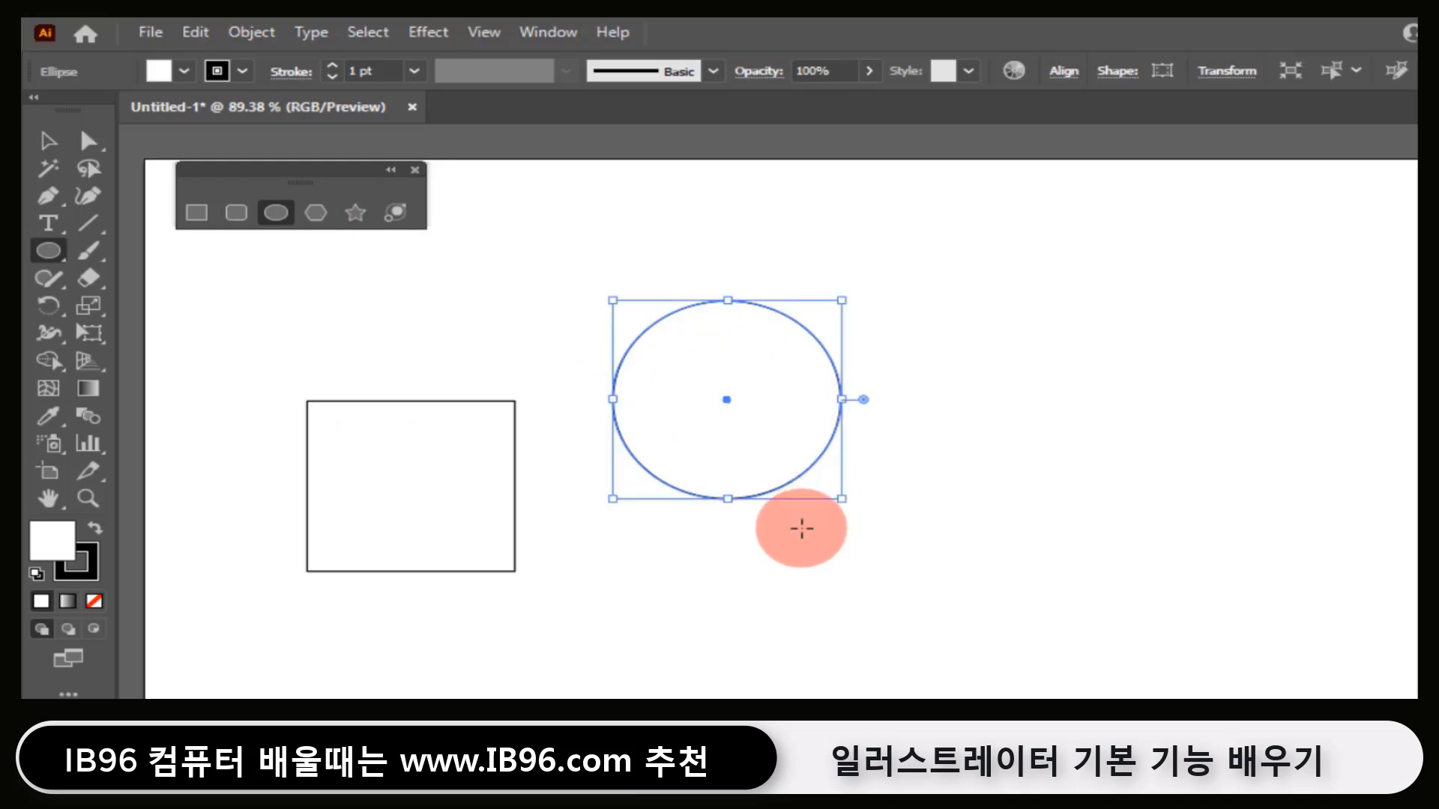
pyautogui.click(46, 142)
pyautogui.click(687, 424)
pyautogui.moveTo(842, 399); pyautogui.dragTo(783, 435)
pyautogui.moveTo(786, 321); pyautogui.dragTo(746, 310)
pyautogui.click(319, 240)
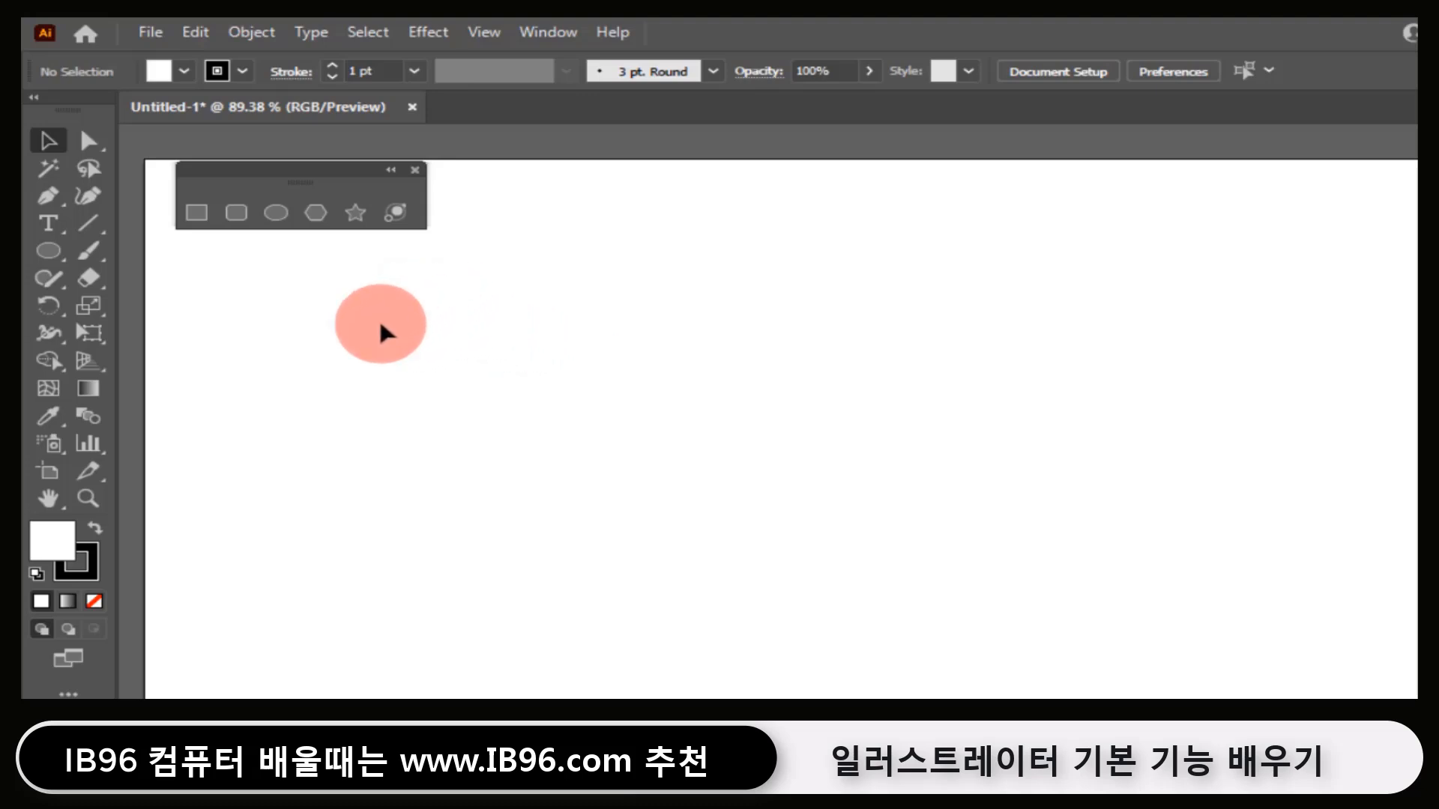
# - Draw a rectangle freehand on the empty artboard and undo it
pyautogui.click(194, 213)
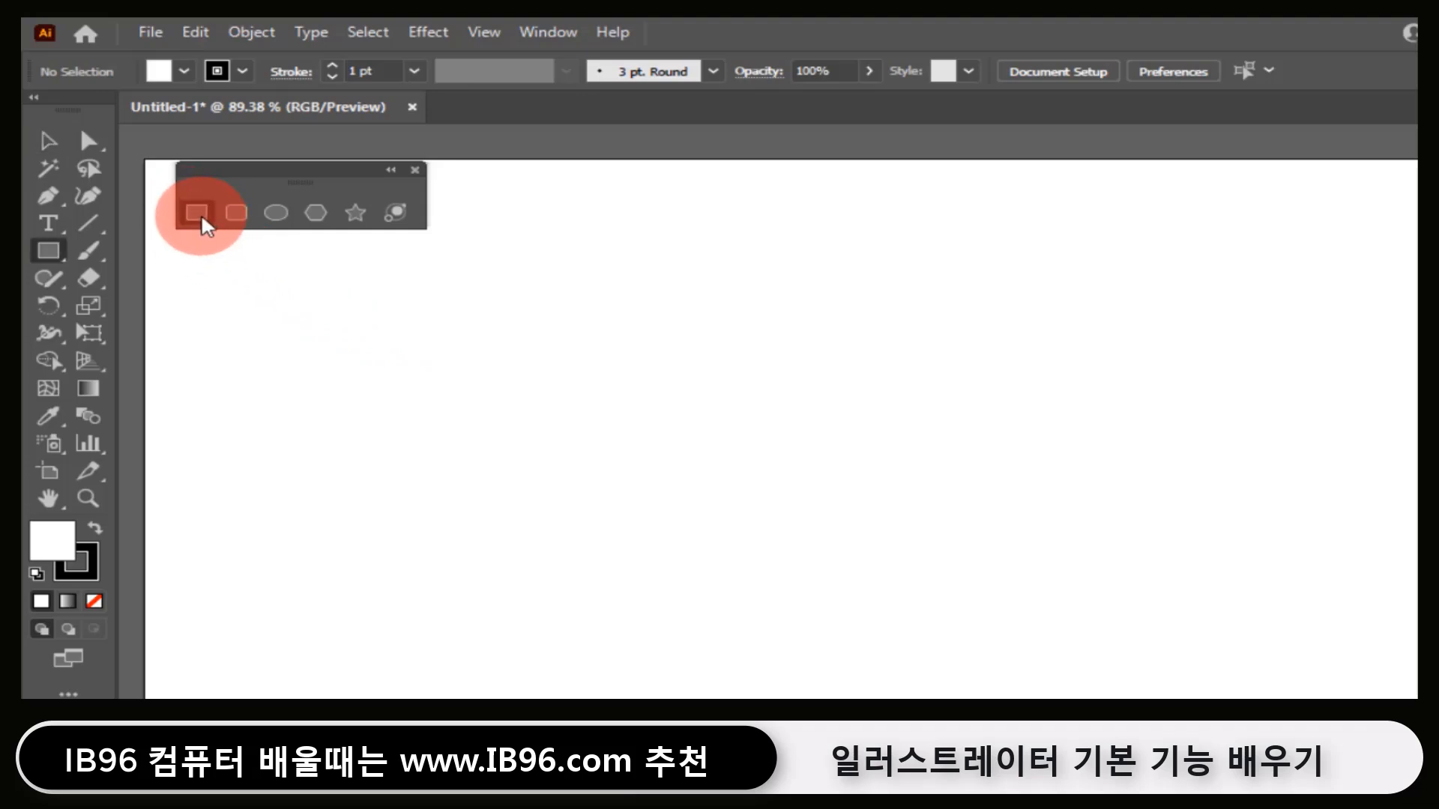
pyautogui.moveTo(335, 289); pyautogui.dragTo(567, 492)
pyautogui.hotkey('ctrl', 'z')
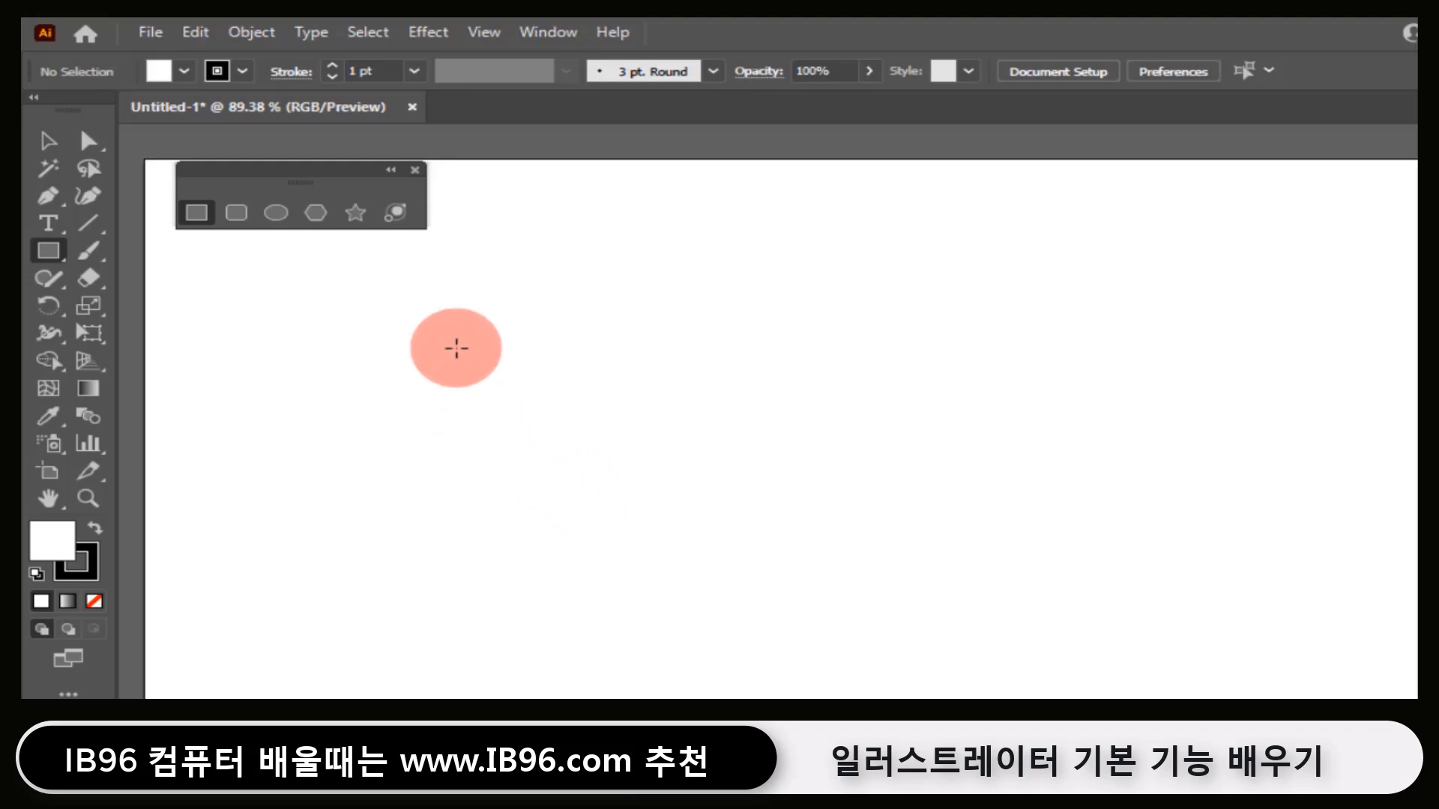
# - Create a rectangle by exact dimensions, 200 px wide and 250 px high
pyautogui.click(439, 391)
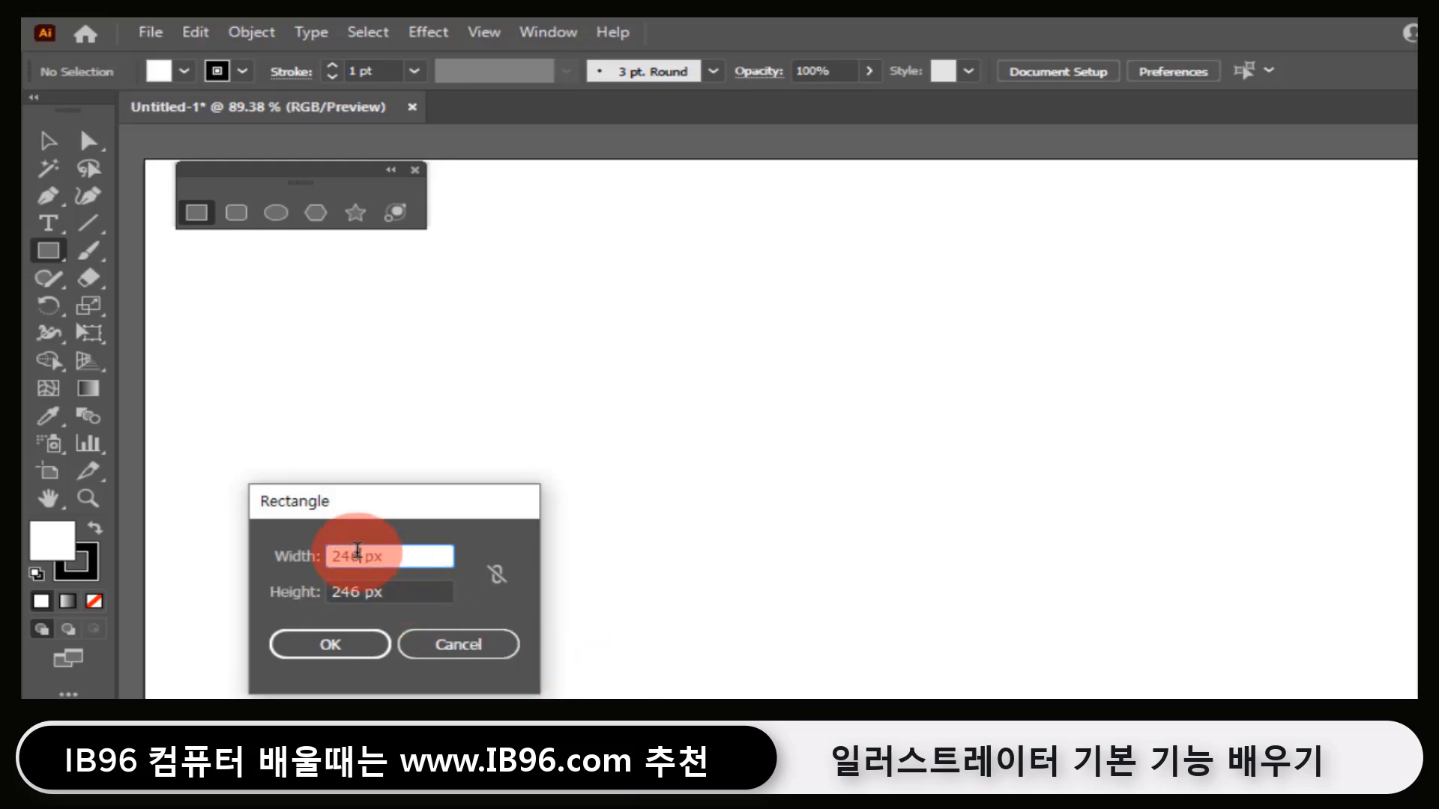
pyautogui.doubleClick(344, 592)
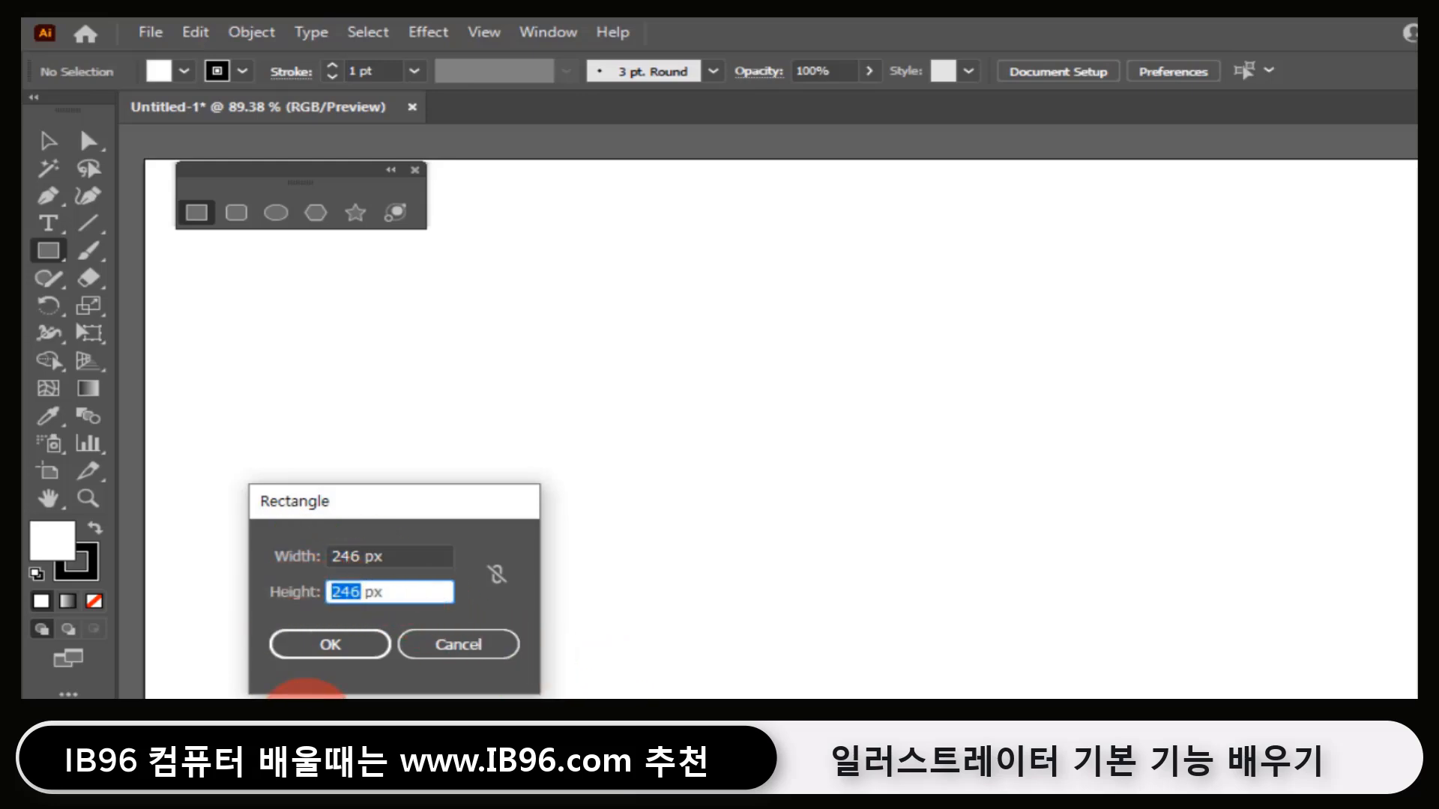
pyautogui.press('Tab')
pyautogui.press('BackSpace')
pyautogui.write('200')
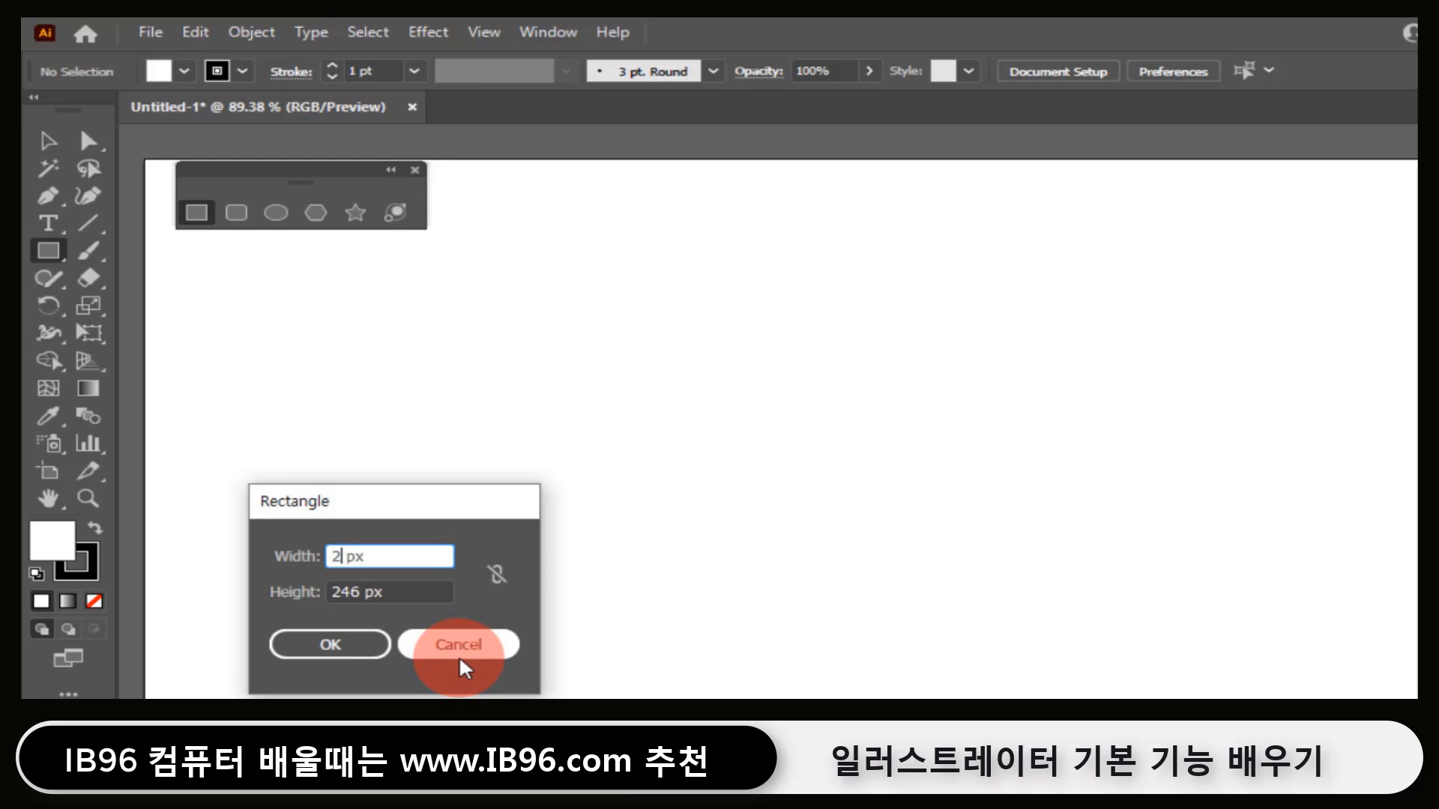
pyautogui.press('Tab')
pyautogui.press('BackSpace')
pyautogui.write('250')
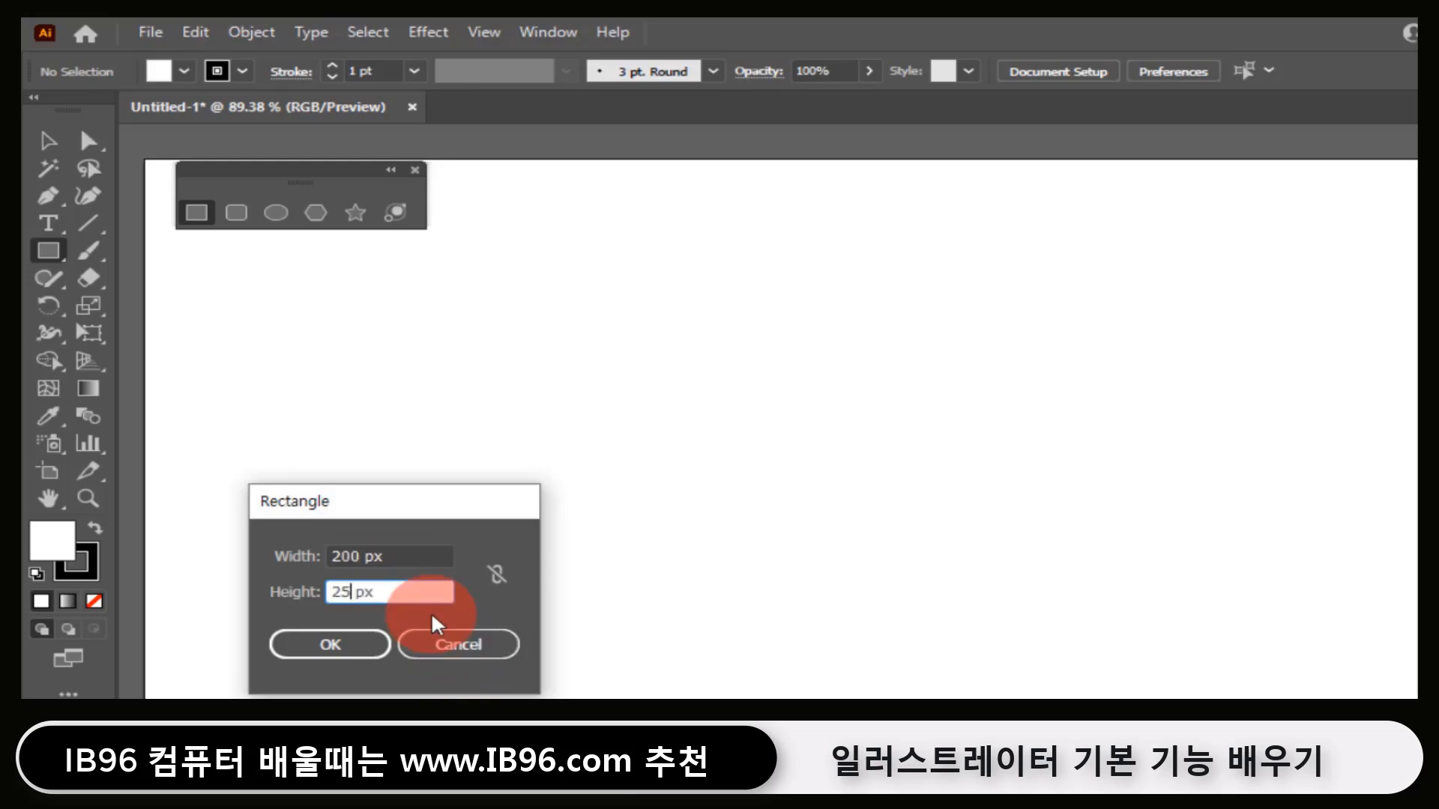
pyautogui.click(363, 648)
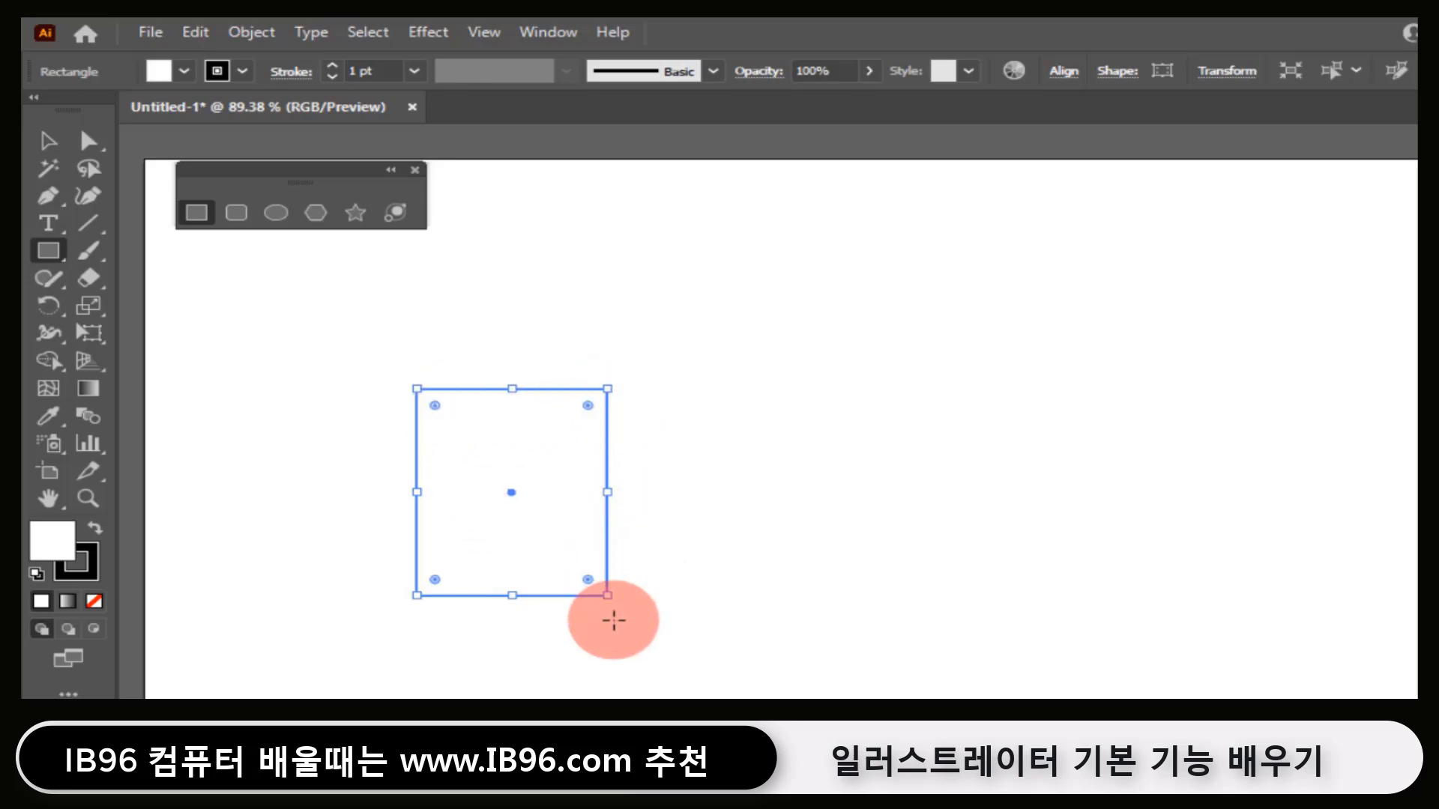
# - Delete the rectangle and open the exact-size settings for a new ellipse, looking over its width and height values
pyautogui.press('Delete')
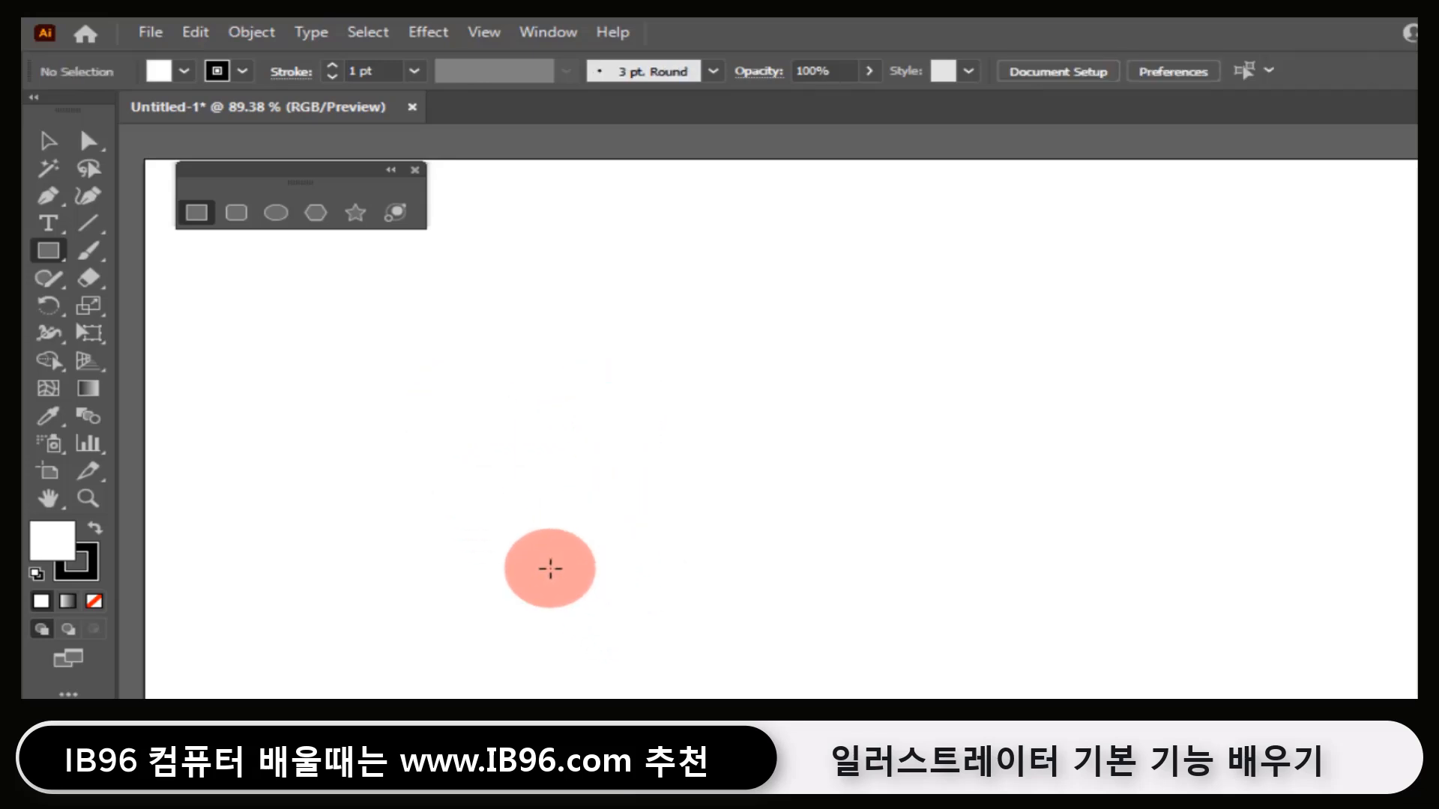
pyautogui.click(276, 213)
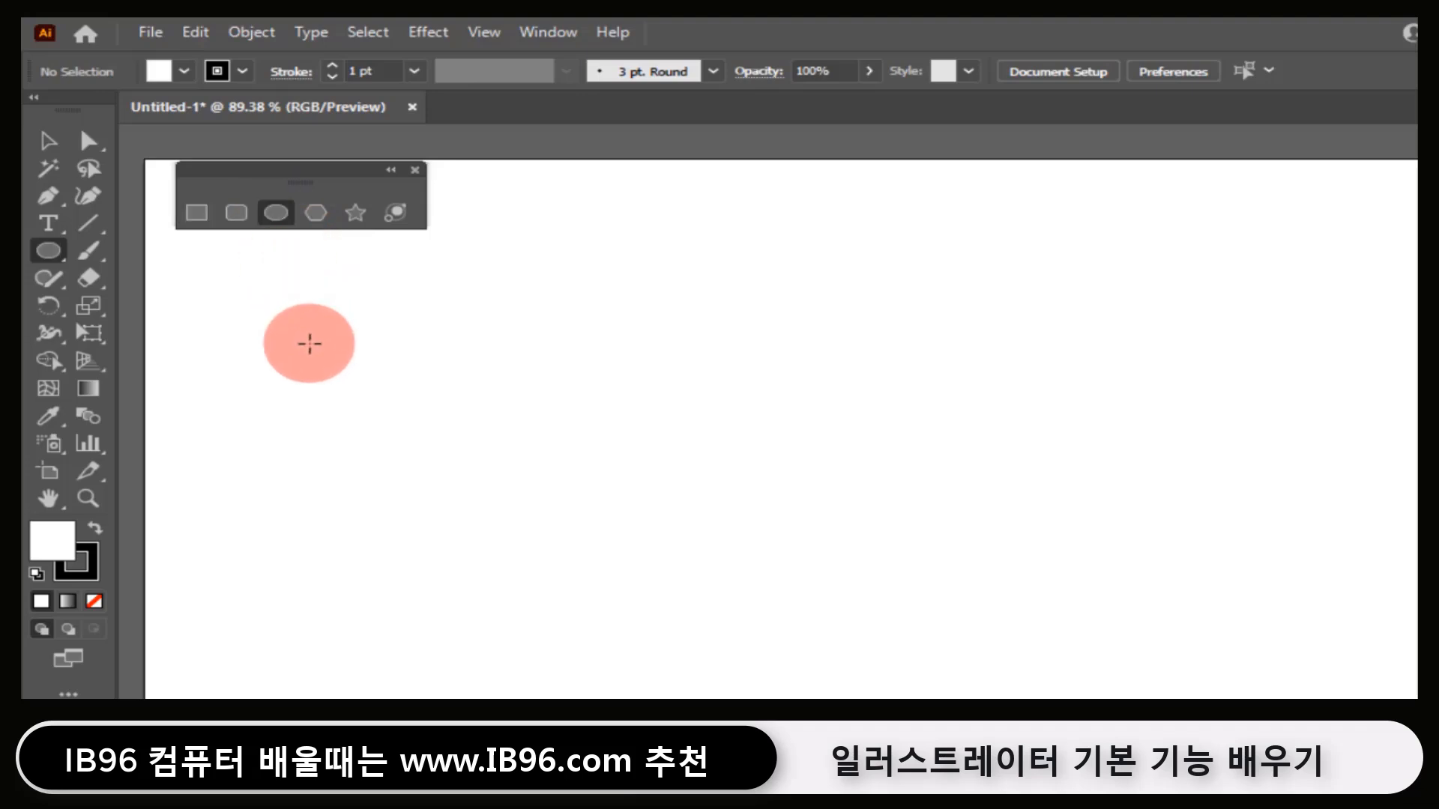
pyautogui.click(309, 344)
pyautogui.moveTo(828, 351); pyautogui.dragTo(391, 391)
pyautogui.doubleClick(392, 433)
pyautogui.doubleClick(384, 469)
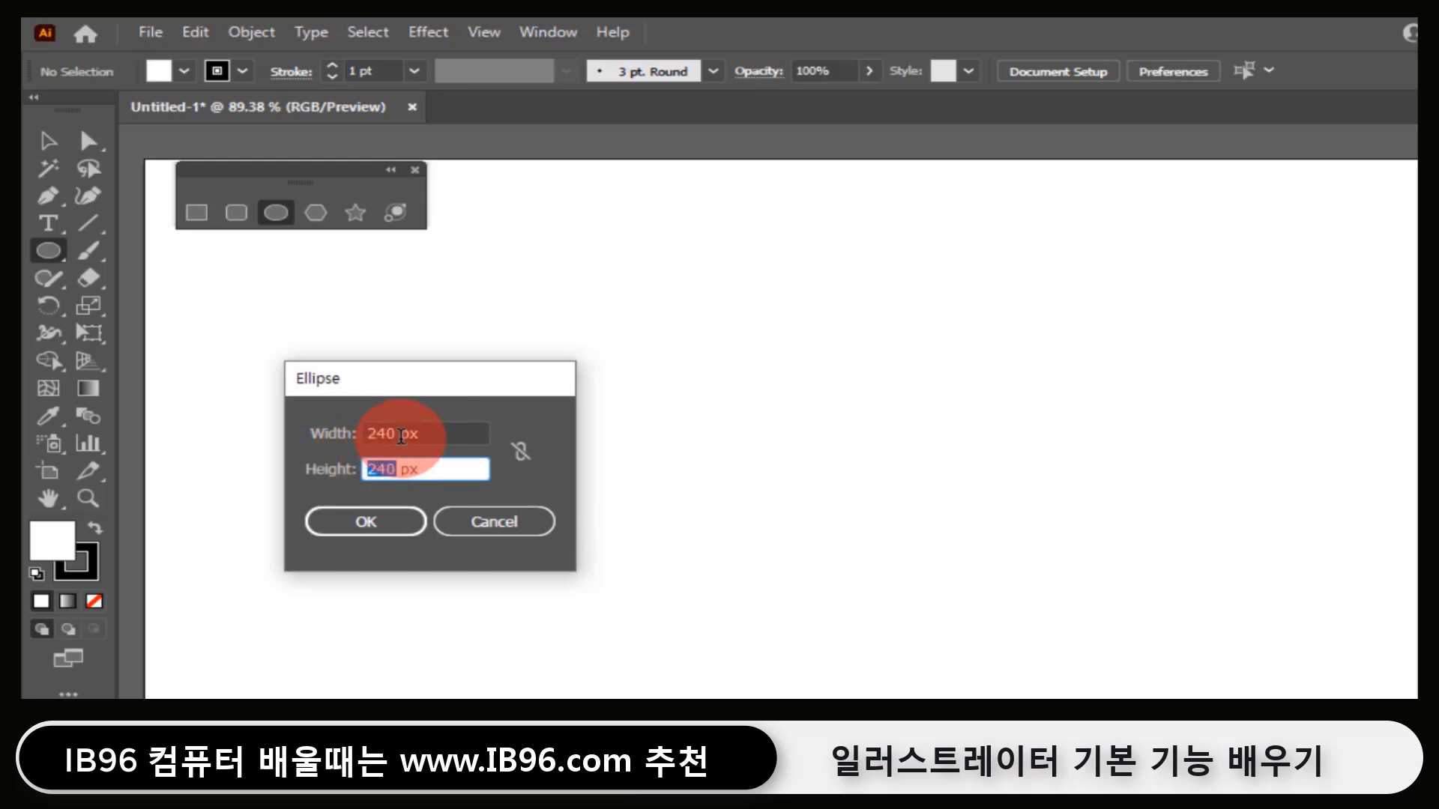
pyautogui.click(401, 435)
pyautogui.doubleClick(392, 471)
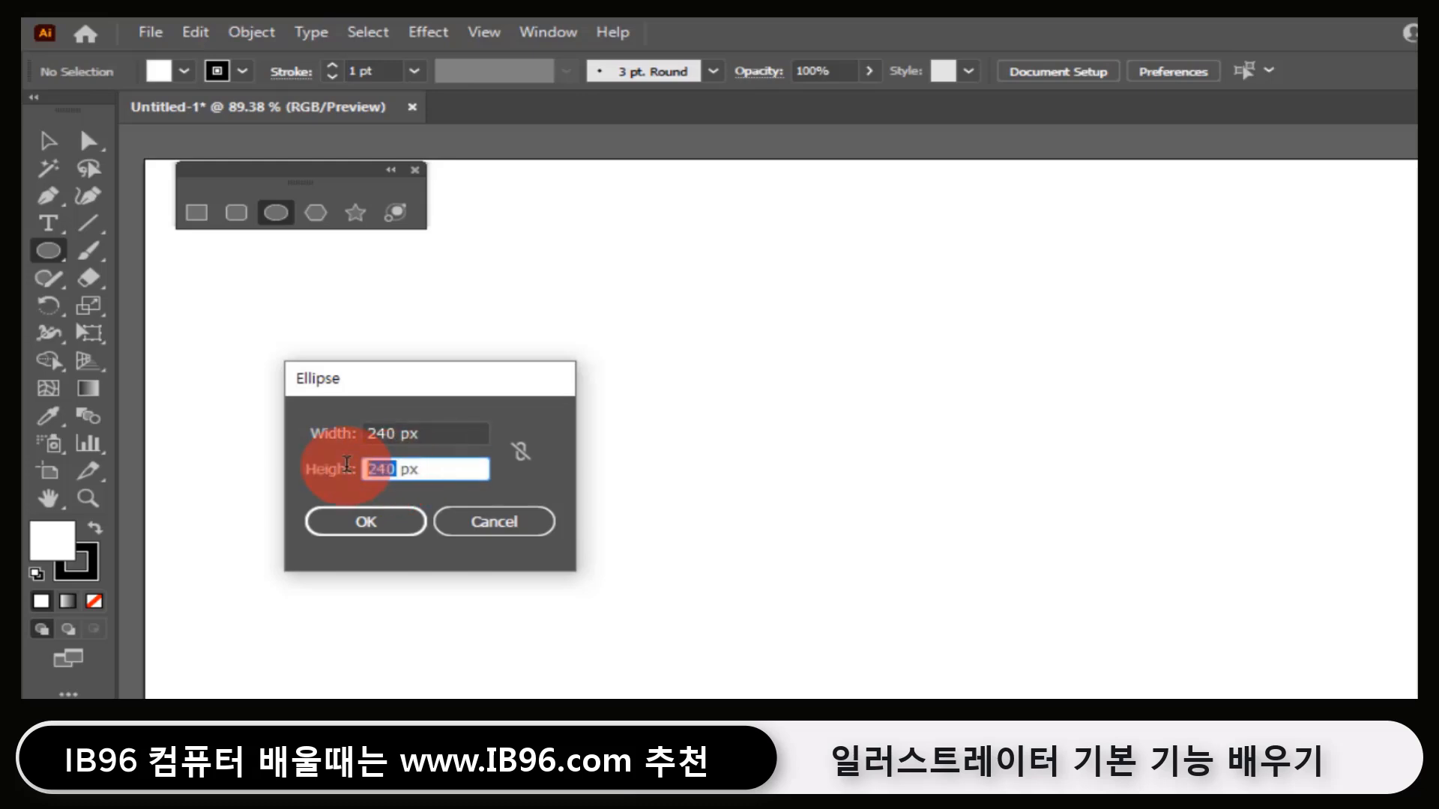
# - Link the ellipse's width and height proportions, set the width to 300 px, and cancel creating the ellipse
pyautogui.click(529, 457)
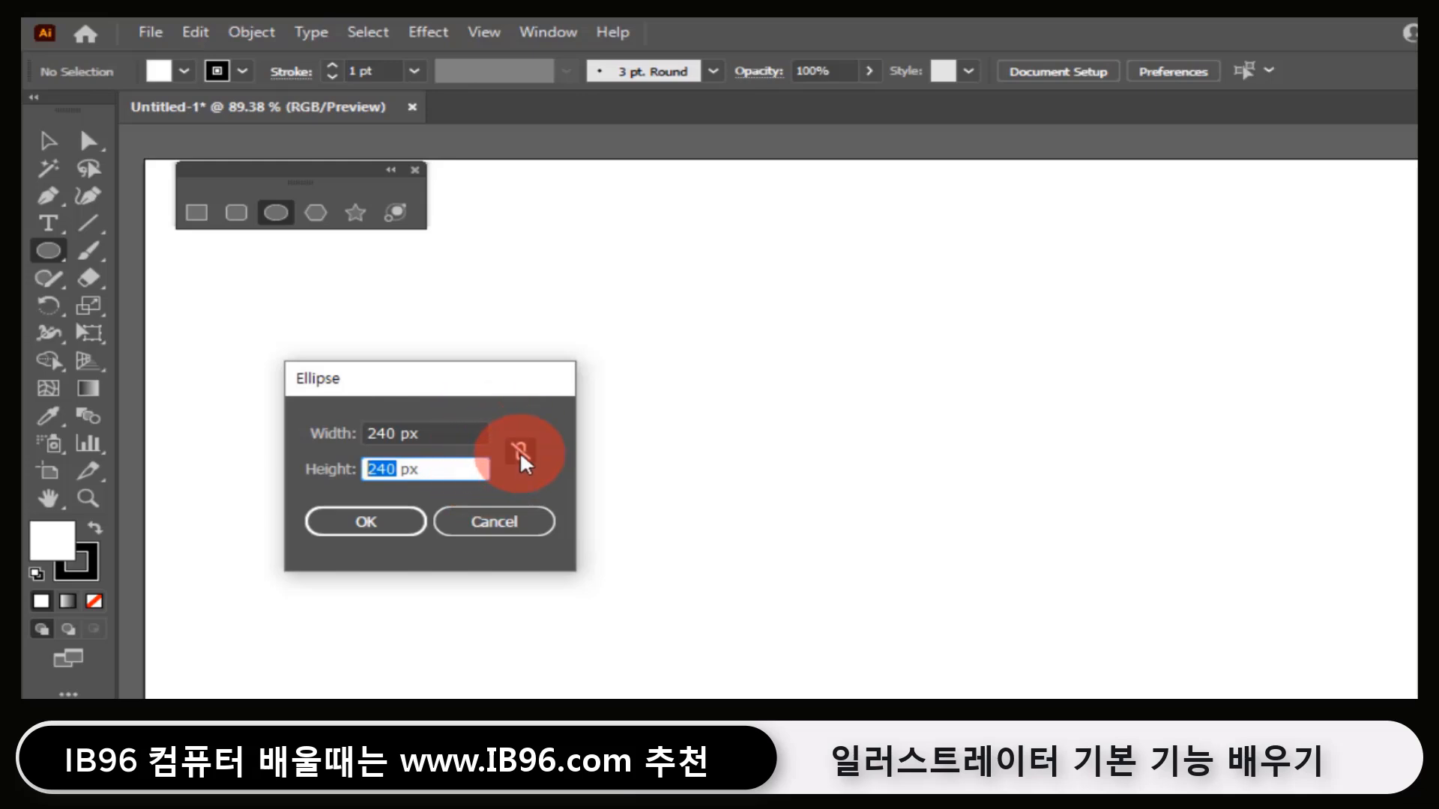
pyautogui.click(519, 451)
pyautogui.click(410, 433)
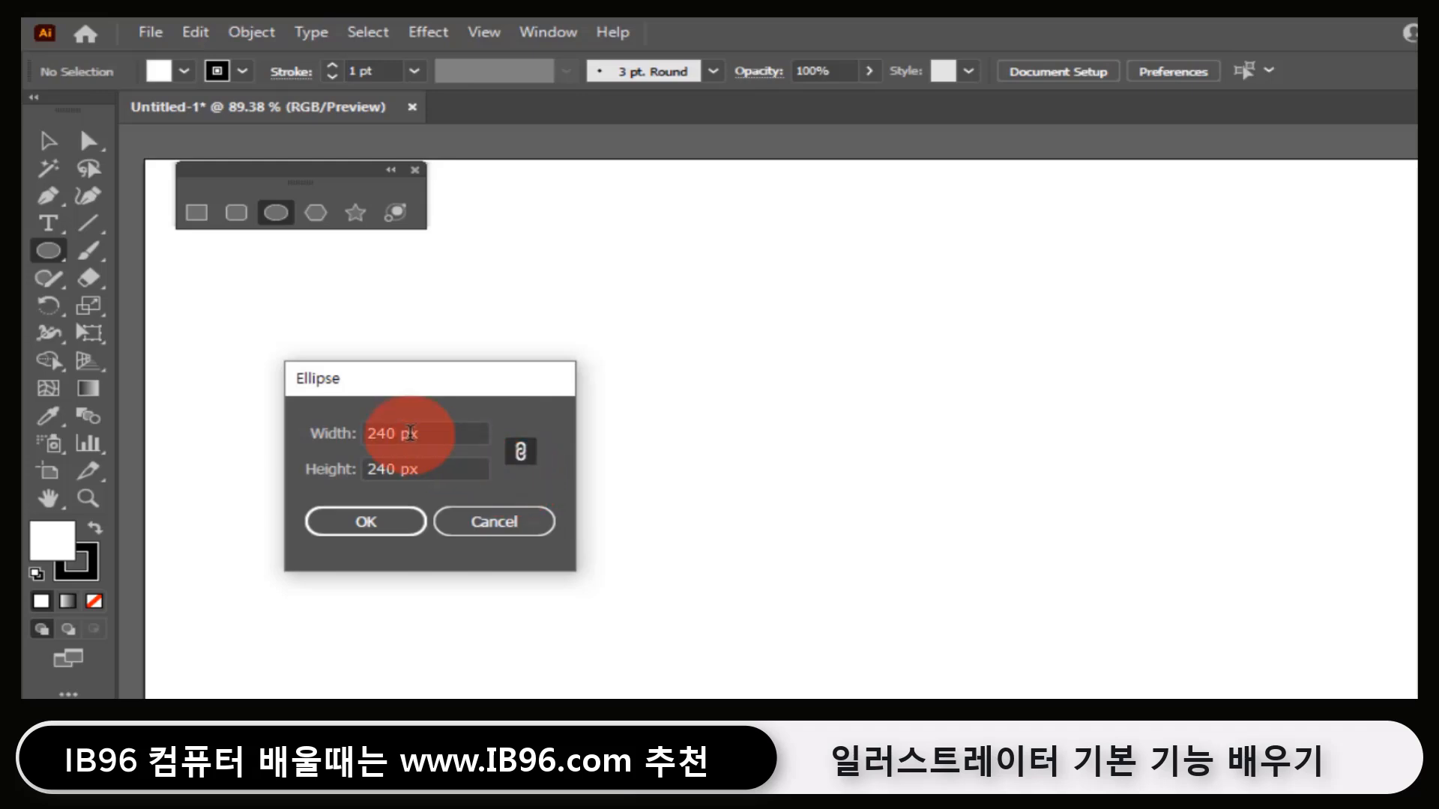
pyautogui.moveTo(411, 433); pyautogui.dragTo(334, 432)
pyautogui.write('300px')
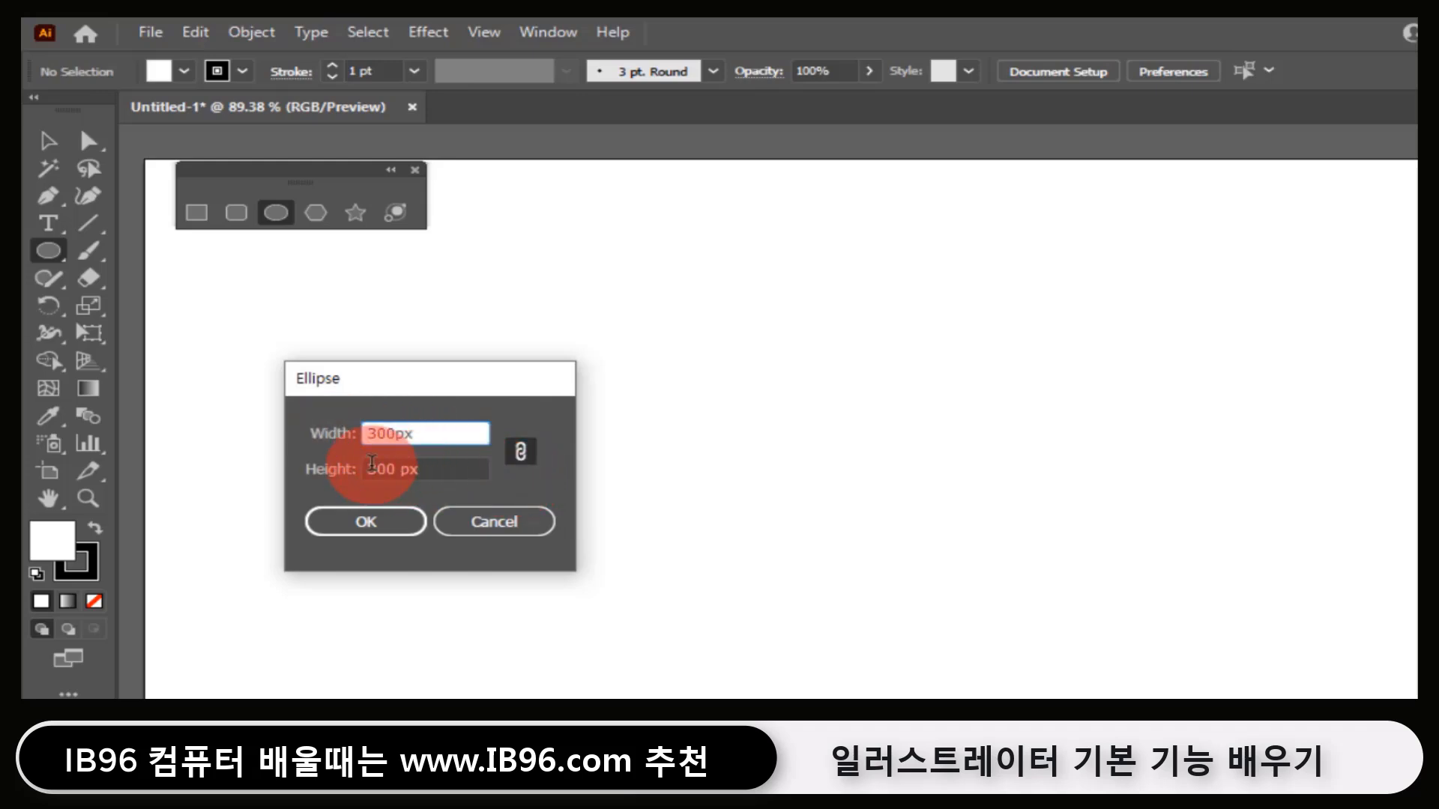
pyautogui.press('Escape')
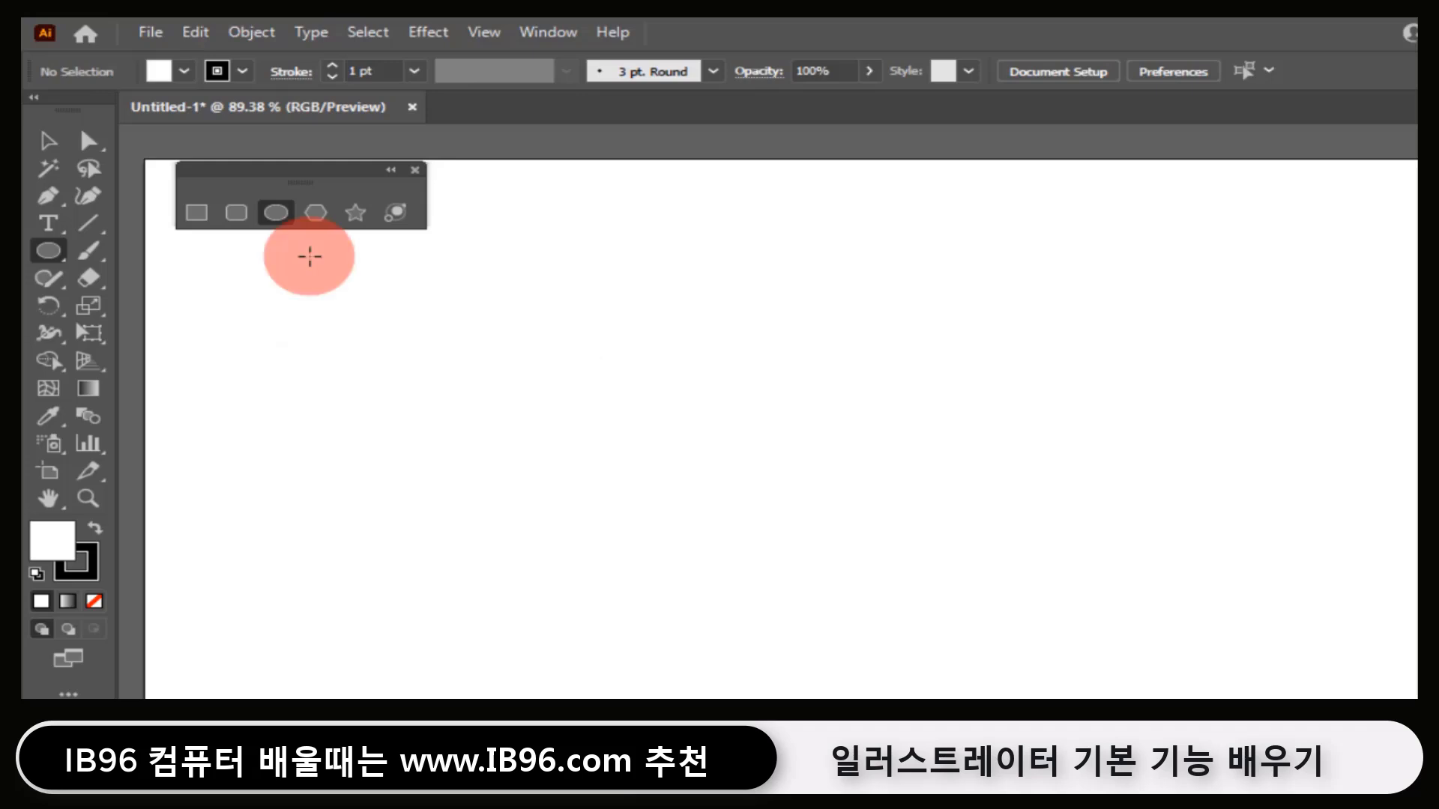
# - Draw two overlapping hexagons freehand, select both with a marquee and delete them
pyautogui.click(315, 213)
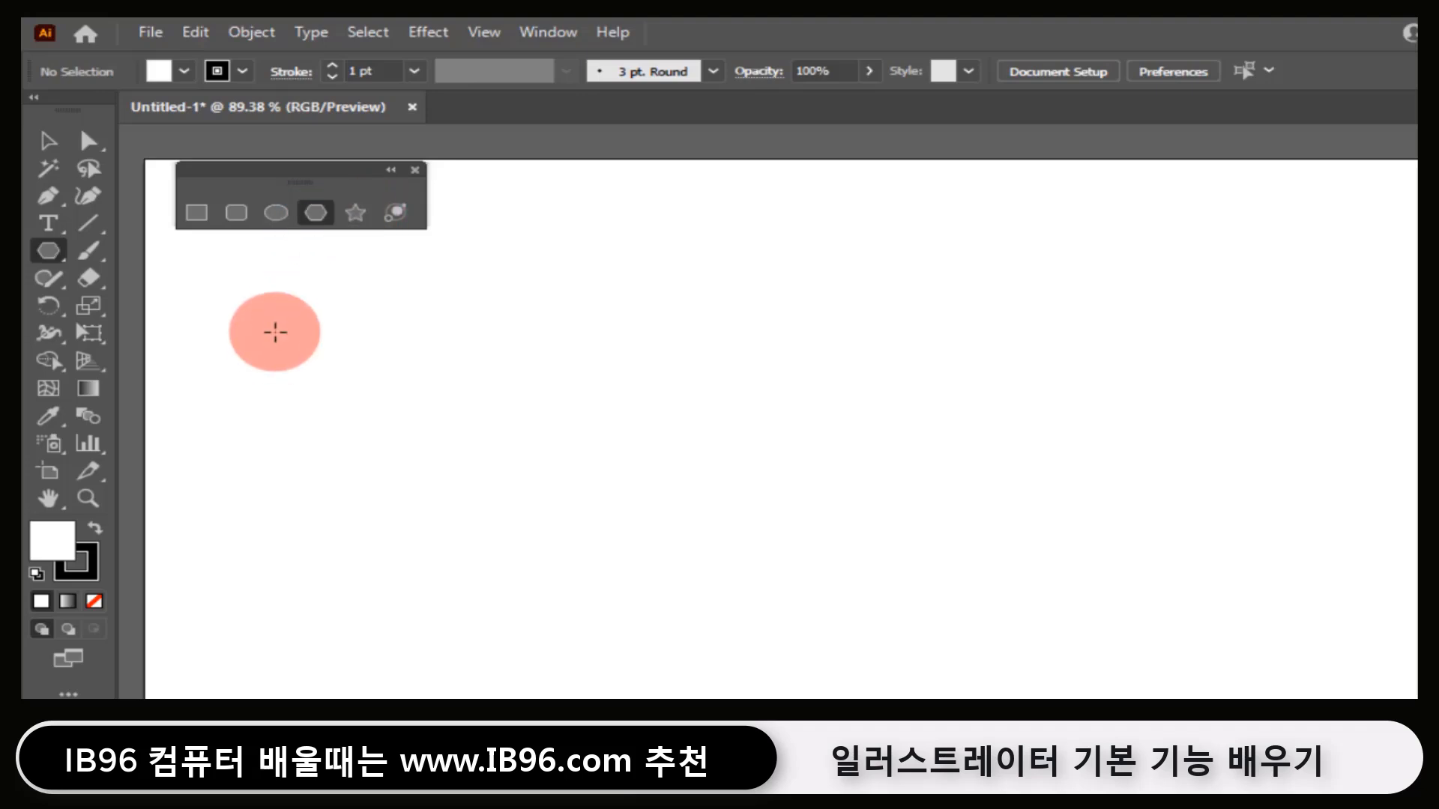
pyautogui.moveTo(258, 338); pyautogui.dragTo(322, 438)
pyautogui.moveTo(408, 411)
pyautogui.mouseDown()
pyautogui.moveTo(472, 475)
pyautogui.moveTo(464, 508)
pyautogui.mouseUp()
pyautogui.press('v')
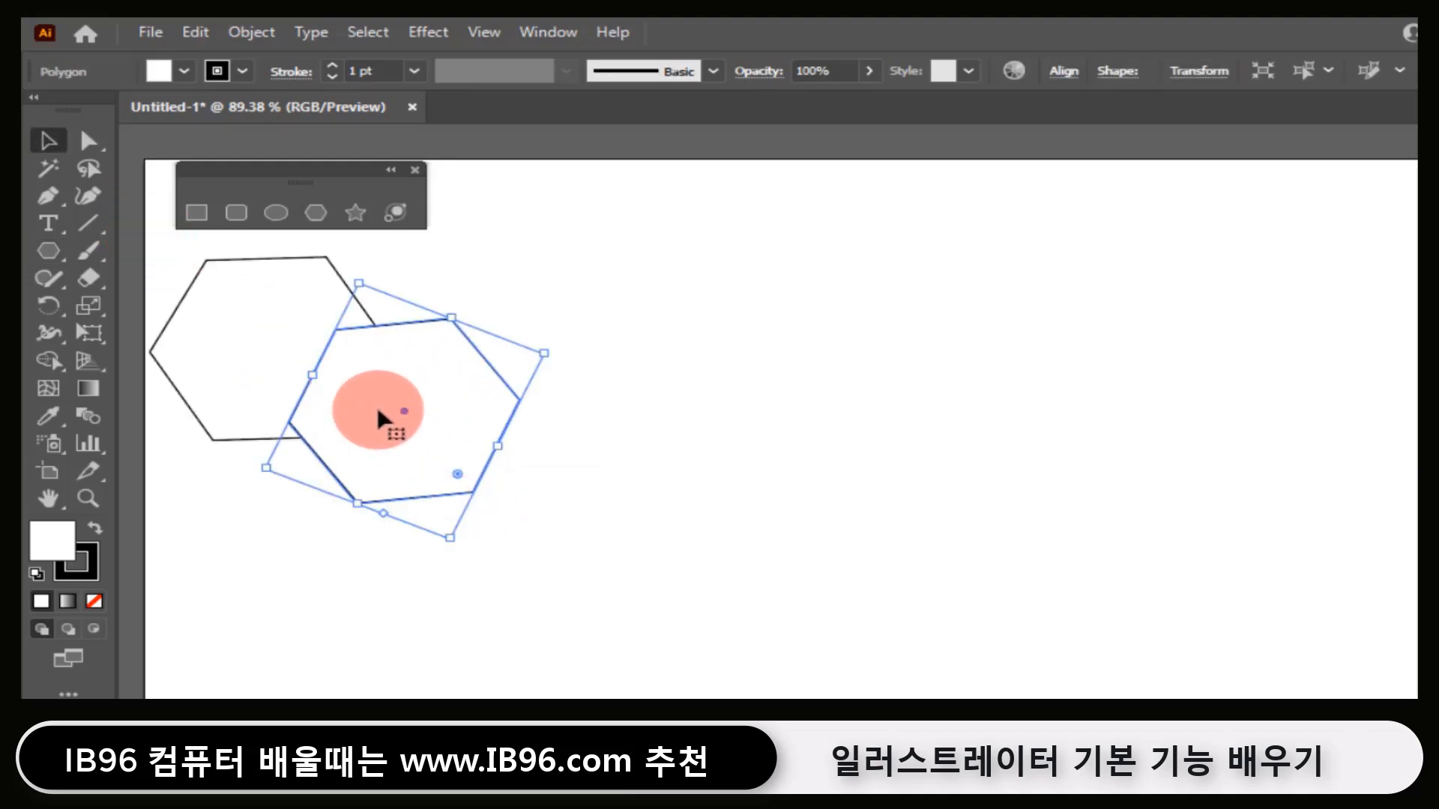
pyautogui.moveTo(515, 299); pyautogui.dragTo(292, 458)
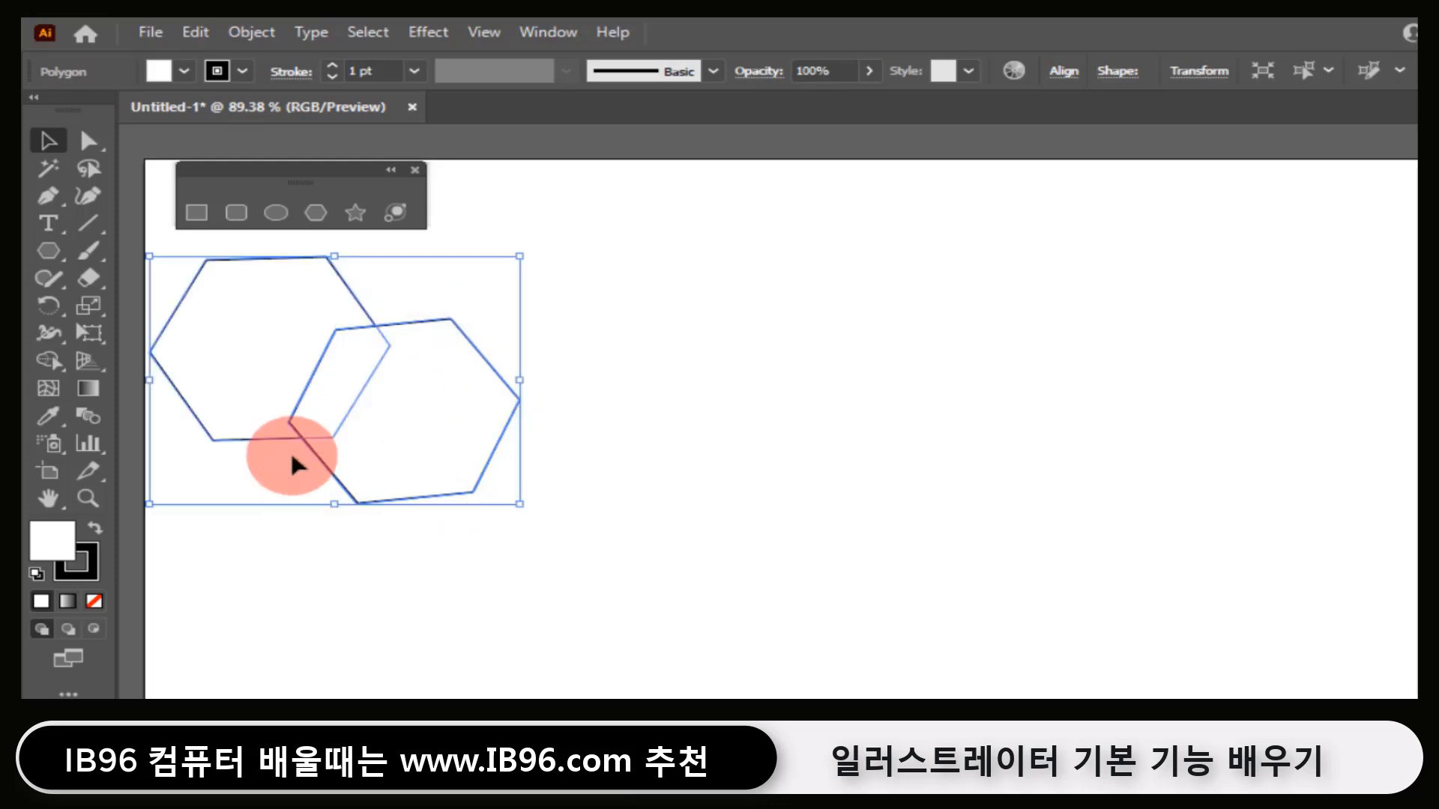
pyautogui.press('Delete')
# - Create a pentagon by exact dimensions with a radius of 200 px and 5 sides
pyautogui.click(316, 212)
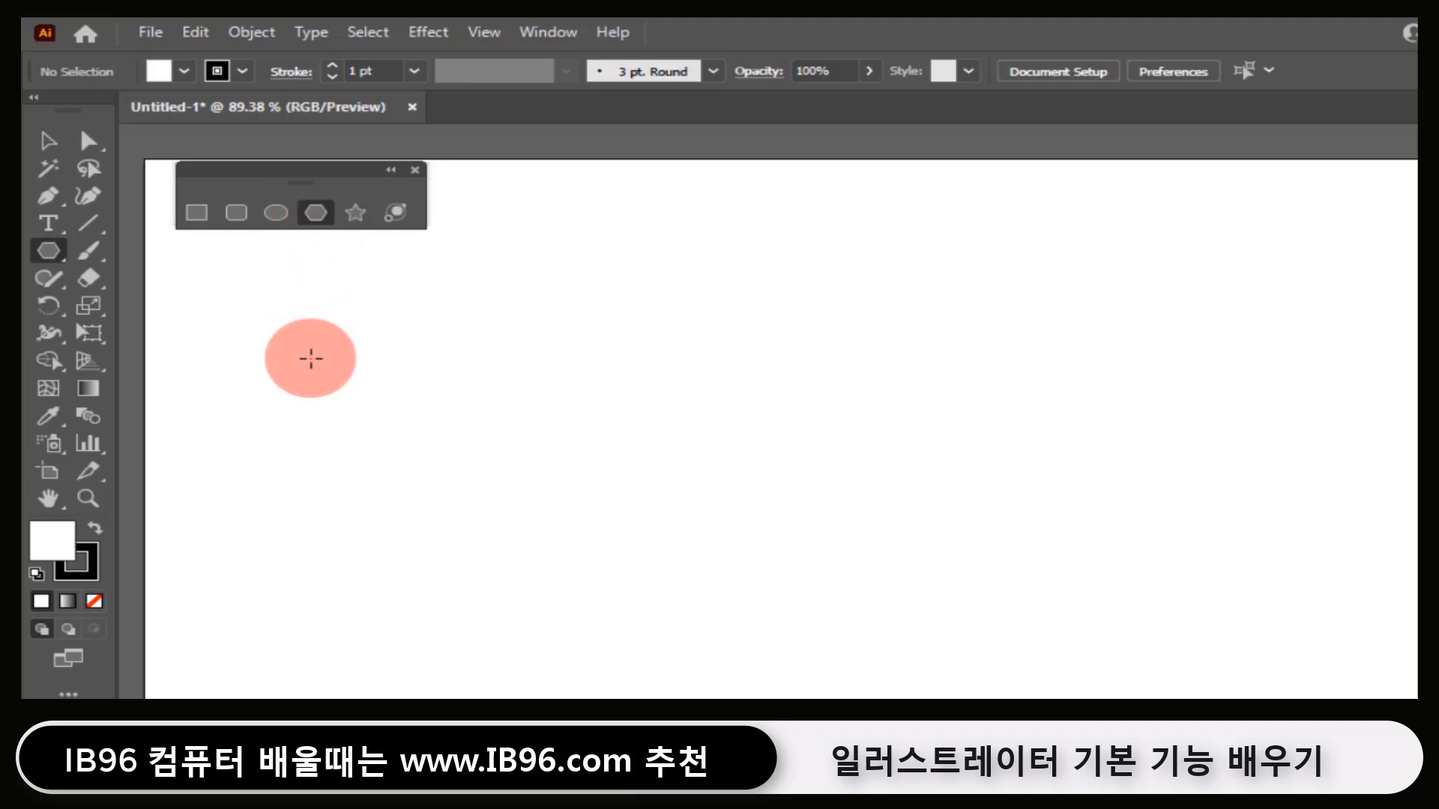
pyautogui.click(254, 363)
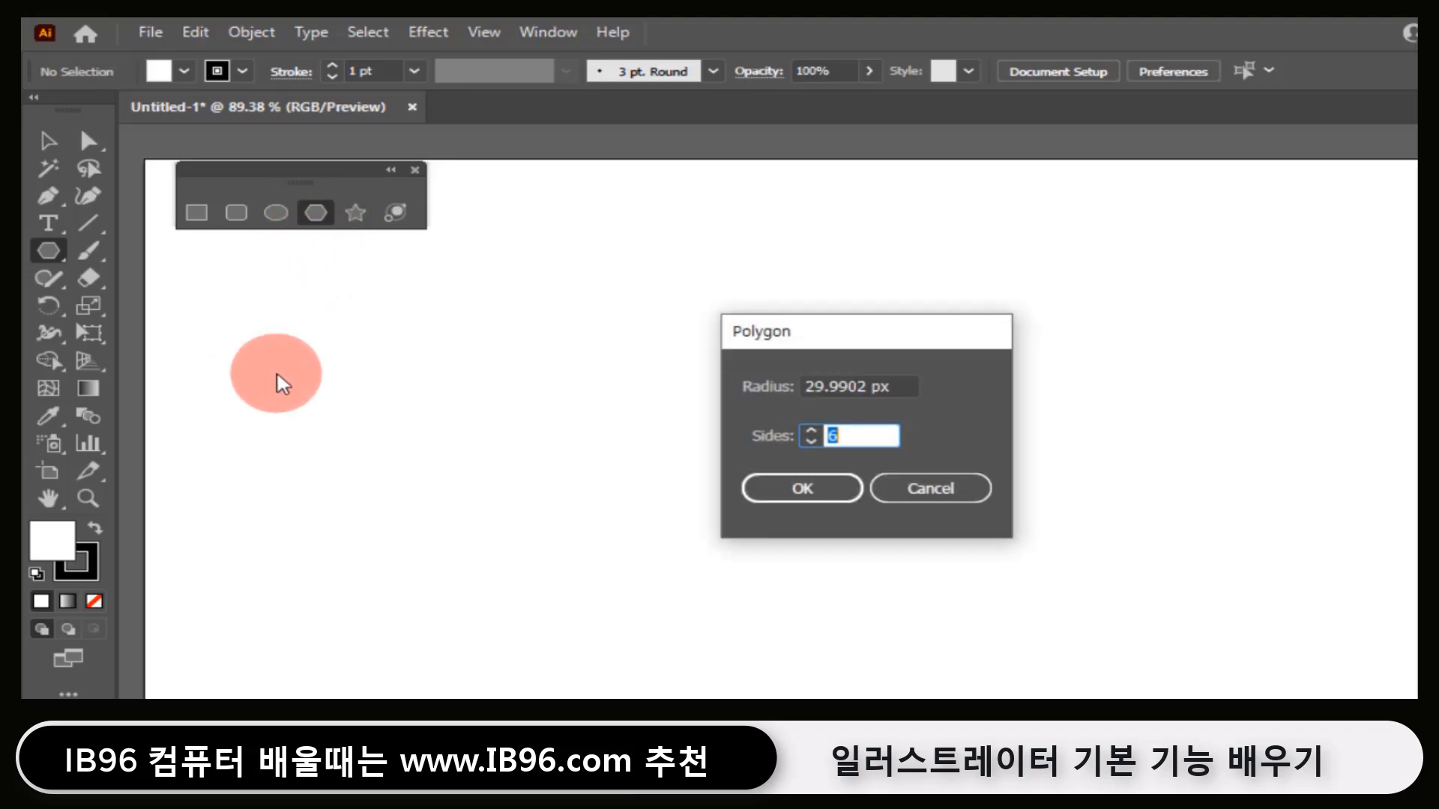
pyautogui.moveTo(828, 341); pyautogui.dragTo(511, 330)
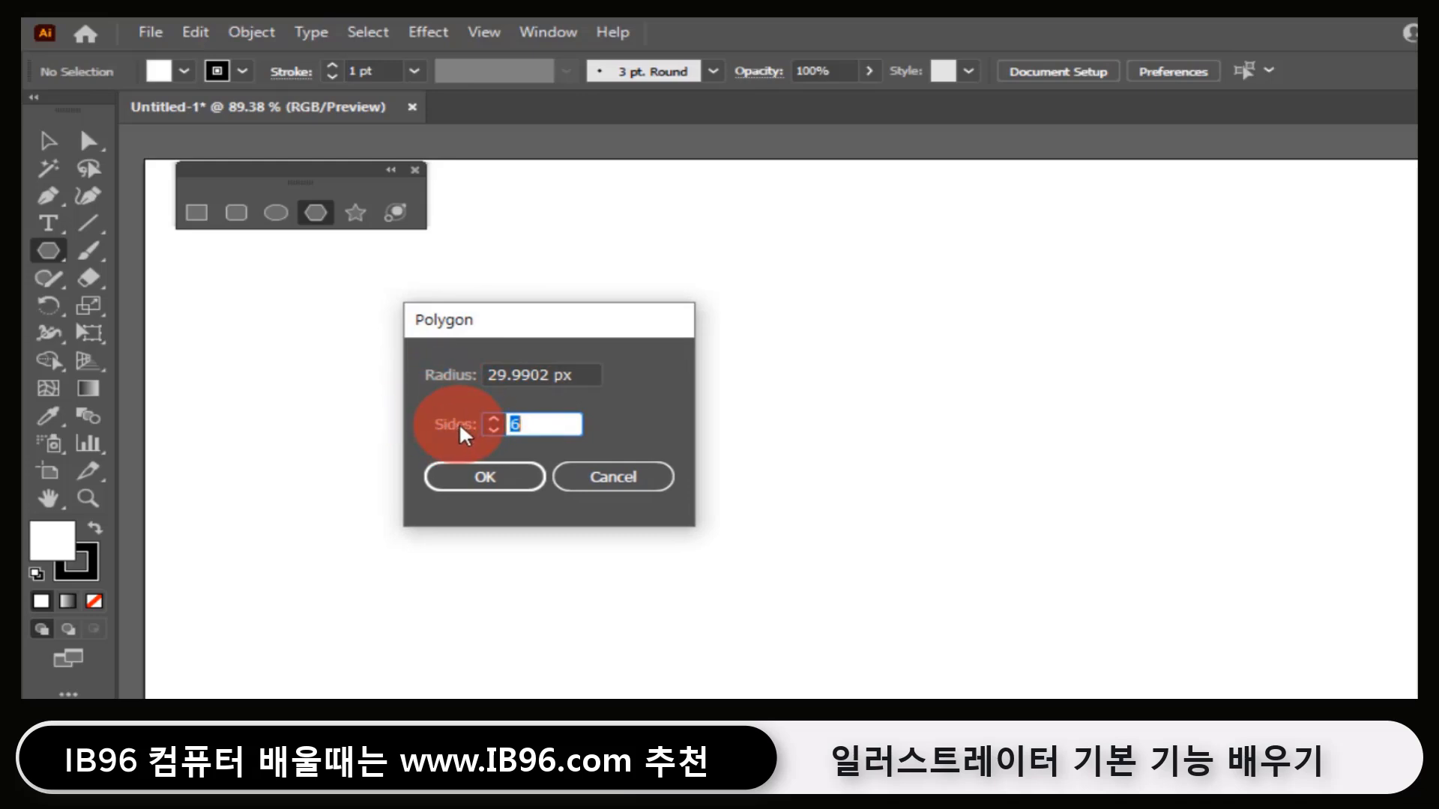
pyautogui.click(550, 375)
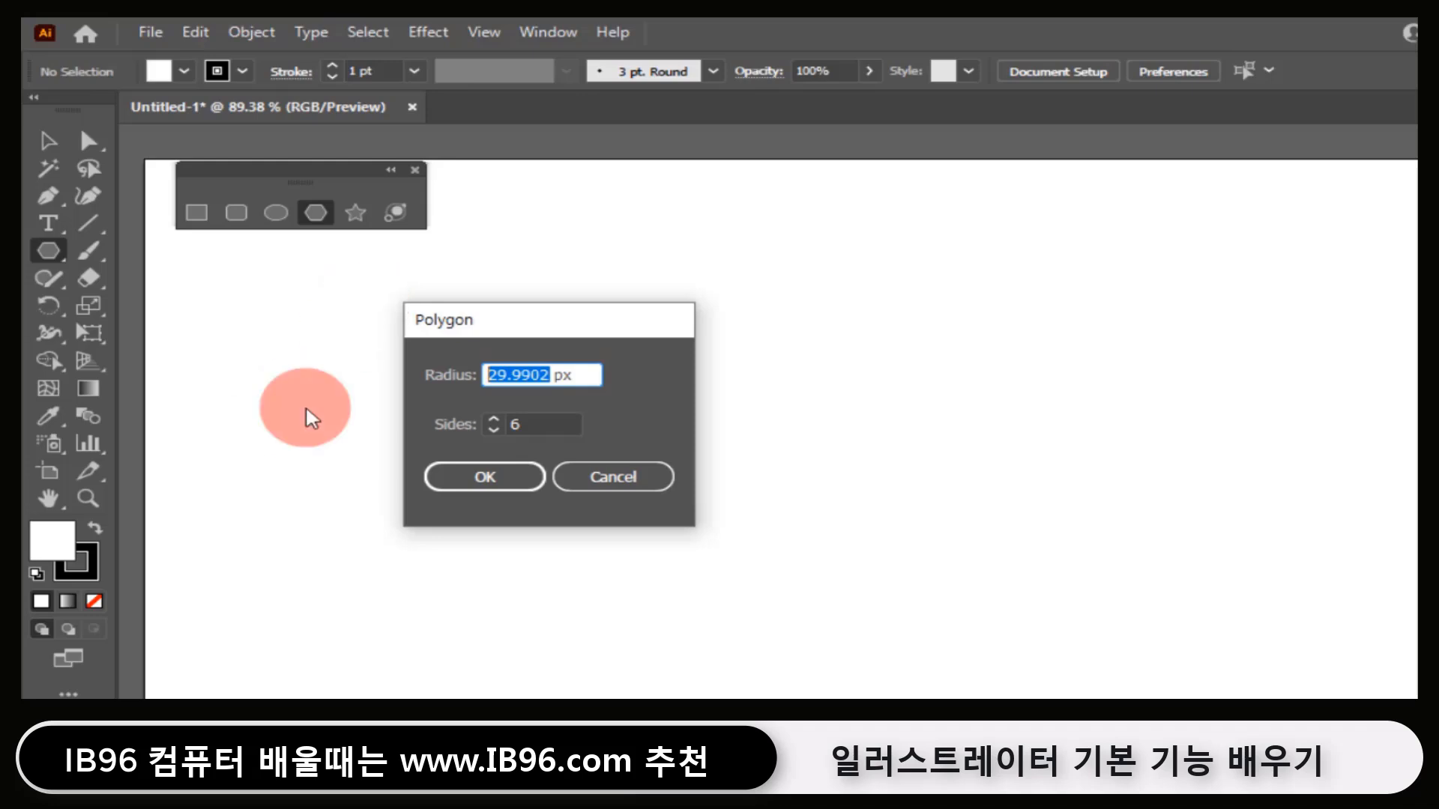
pyautogui.write('200')
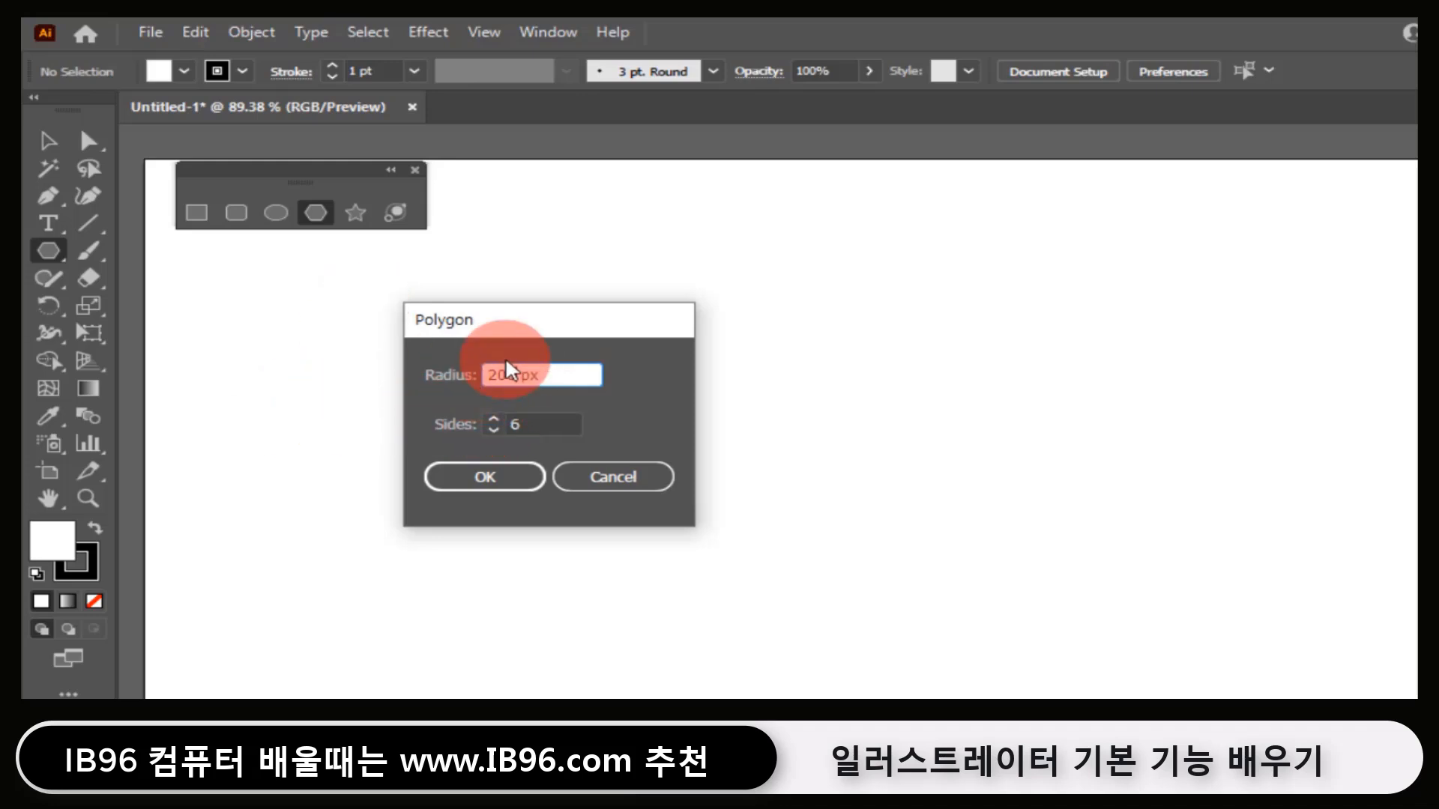
pyautogui.press('Tab')
pyautogui.write('5')
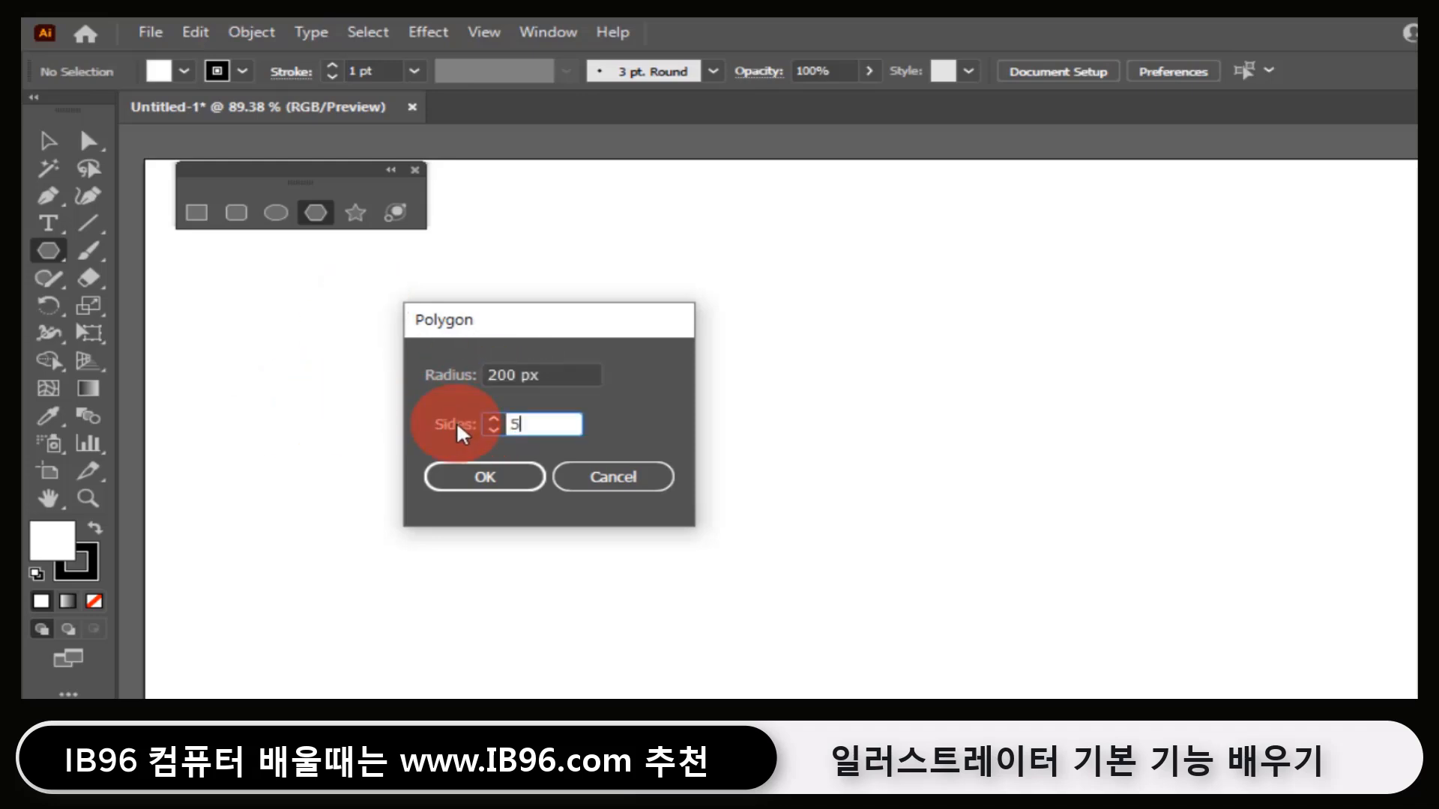
pyautogui.click(470, 480)
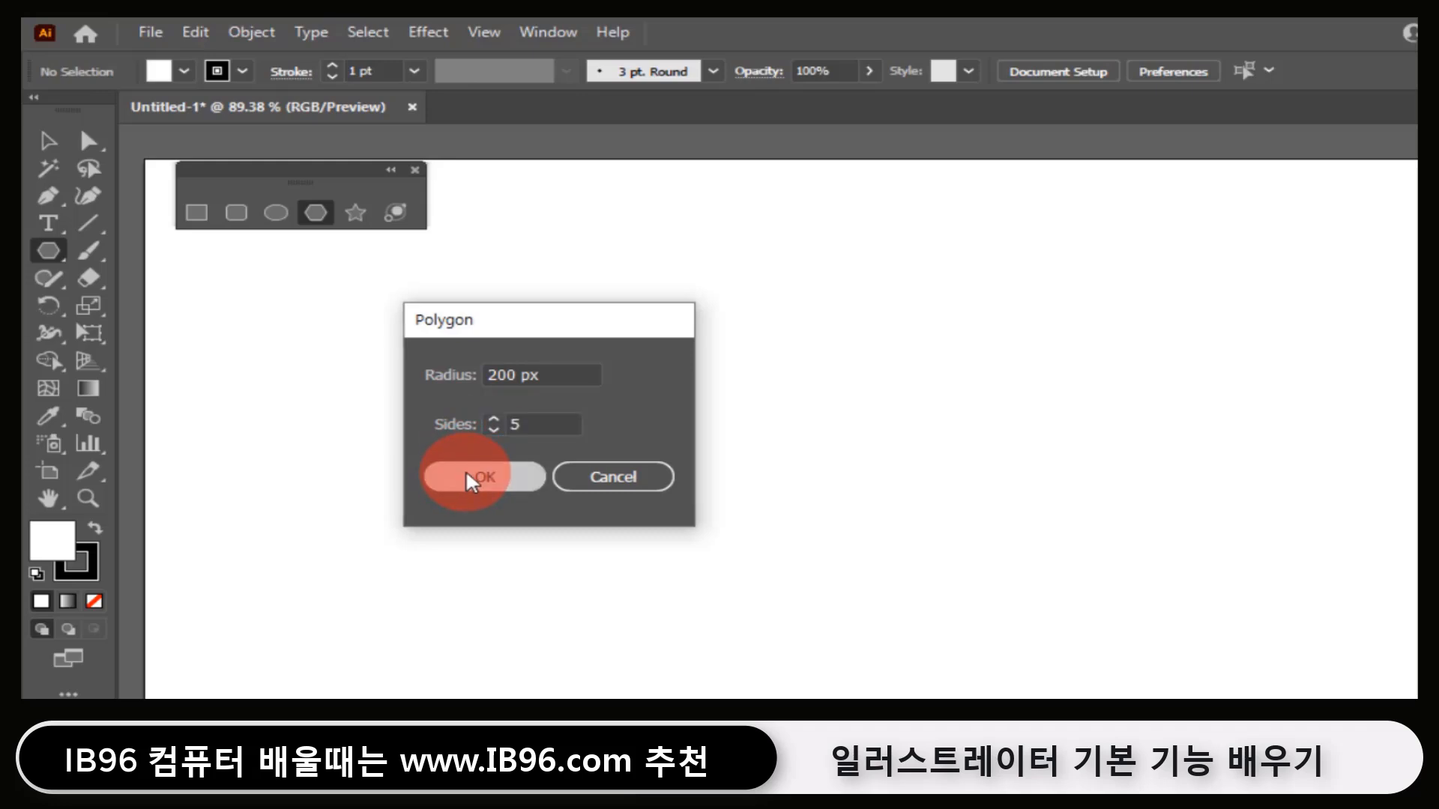
# - Select the pentagon with a marquee and delete it
pyautogui.click(39, 140)
pyautogui.moveTo(266, 299); pyautogui.dragTo(413, 396)
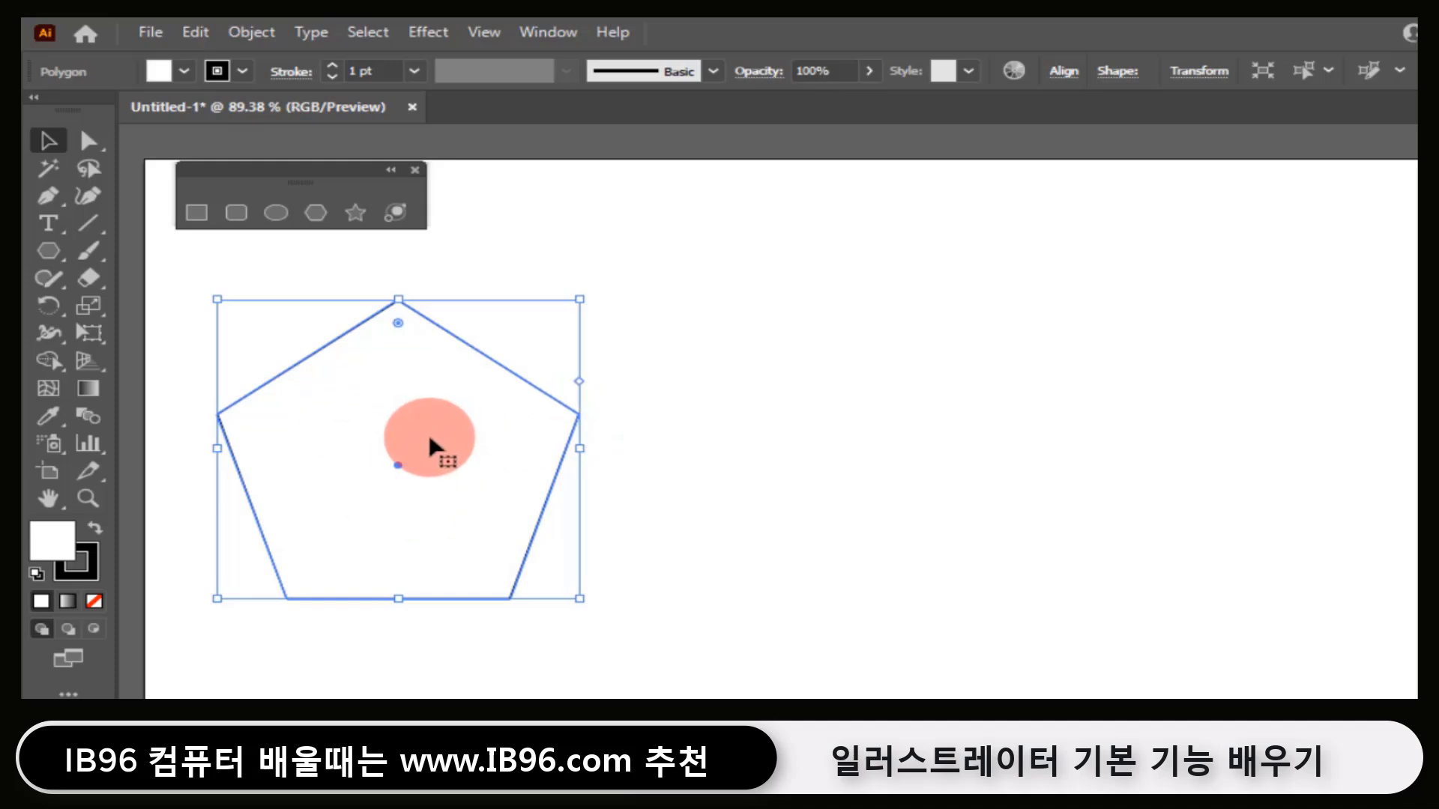
pyautogui.press('Delete')
# - Draw a five-pointed star freehand with the Star tool and delete it
pyautogui.click(355, 212)
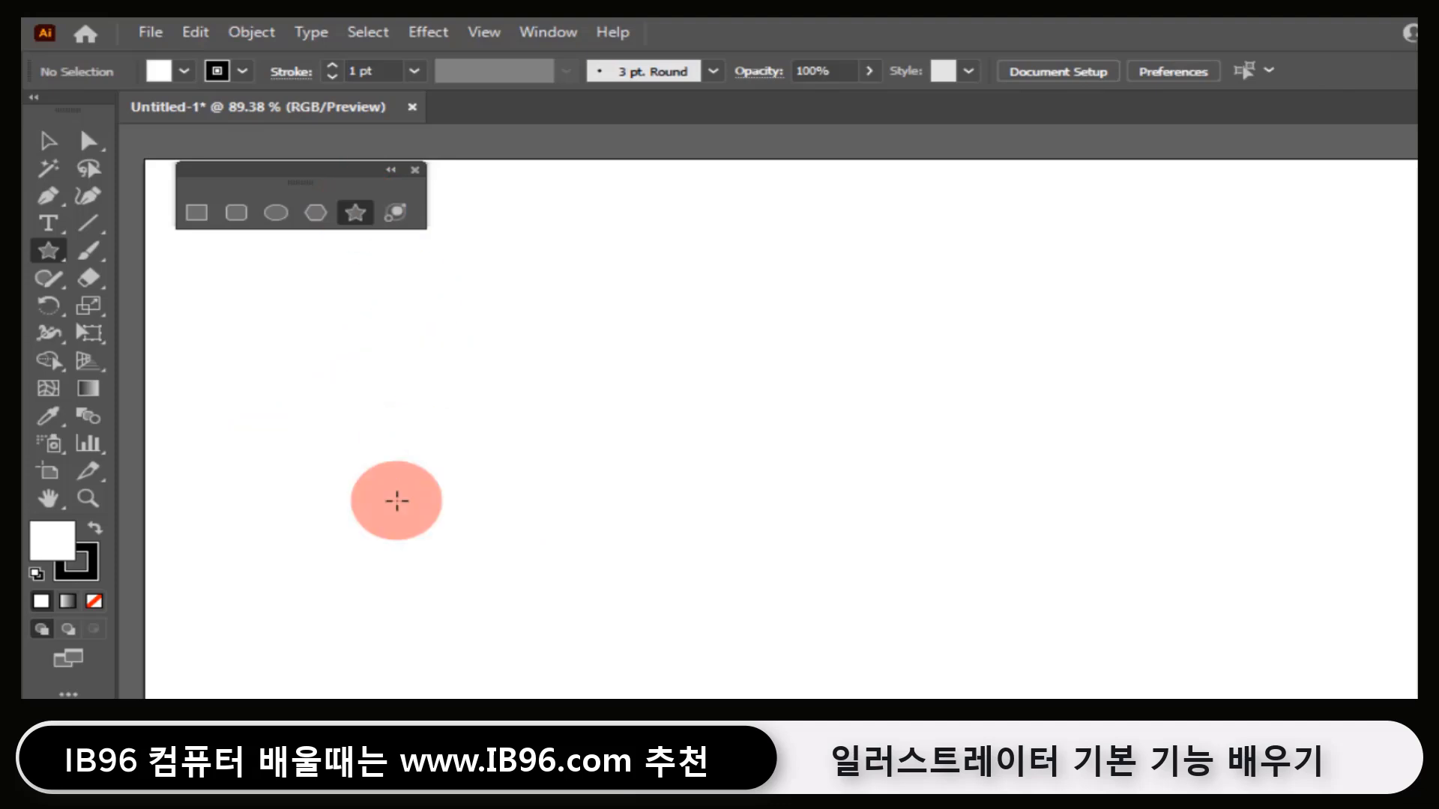
pyautogui.moveTo(327, 395); pyautogui.dragTo(402, 482)
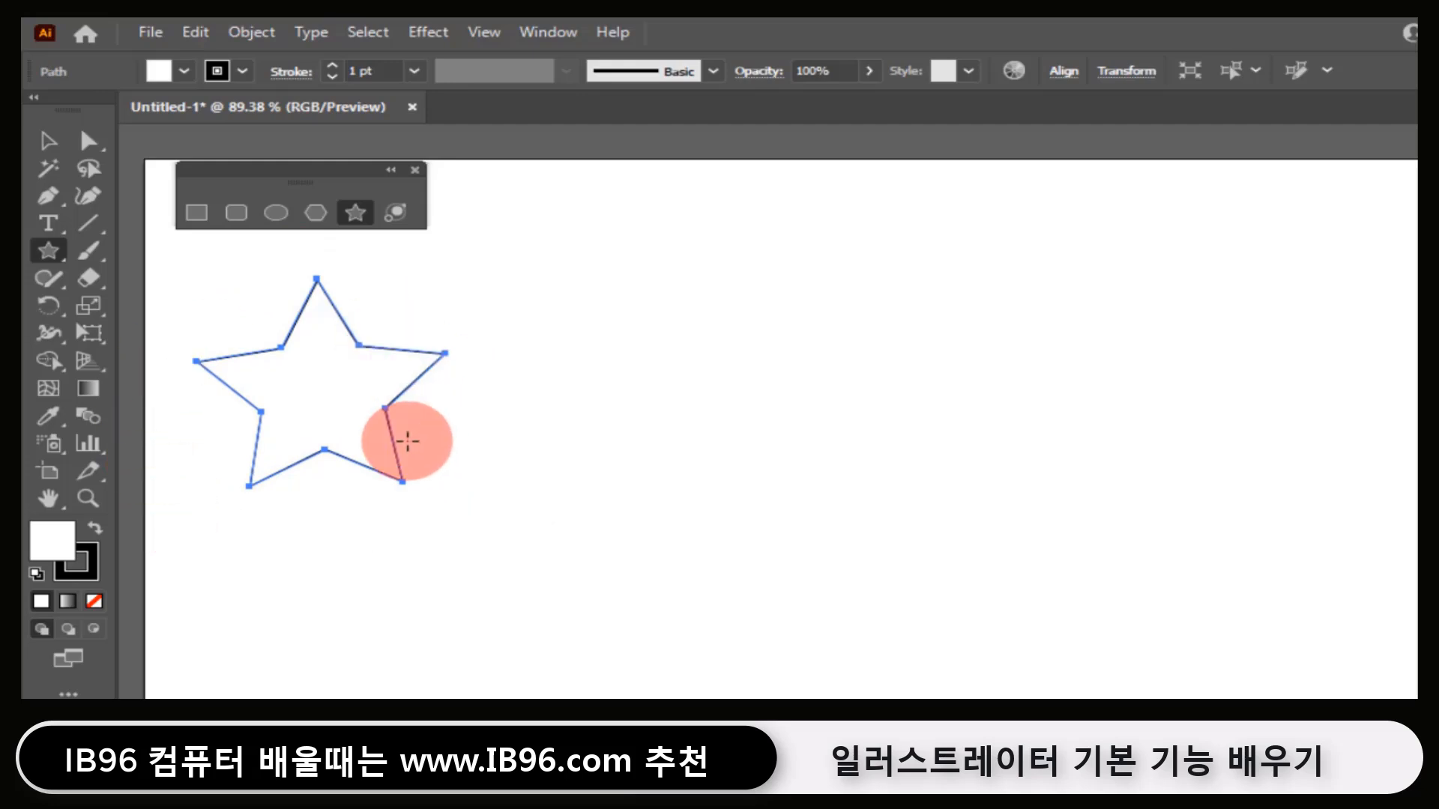
pyautogui.press('Delete')
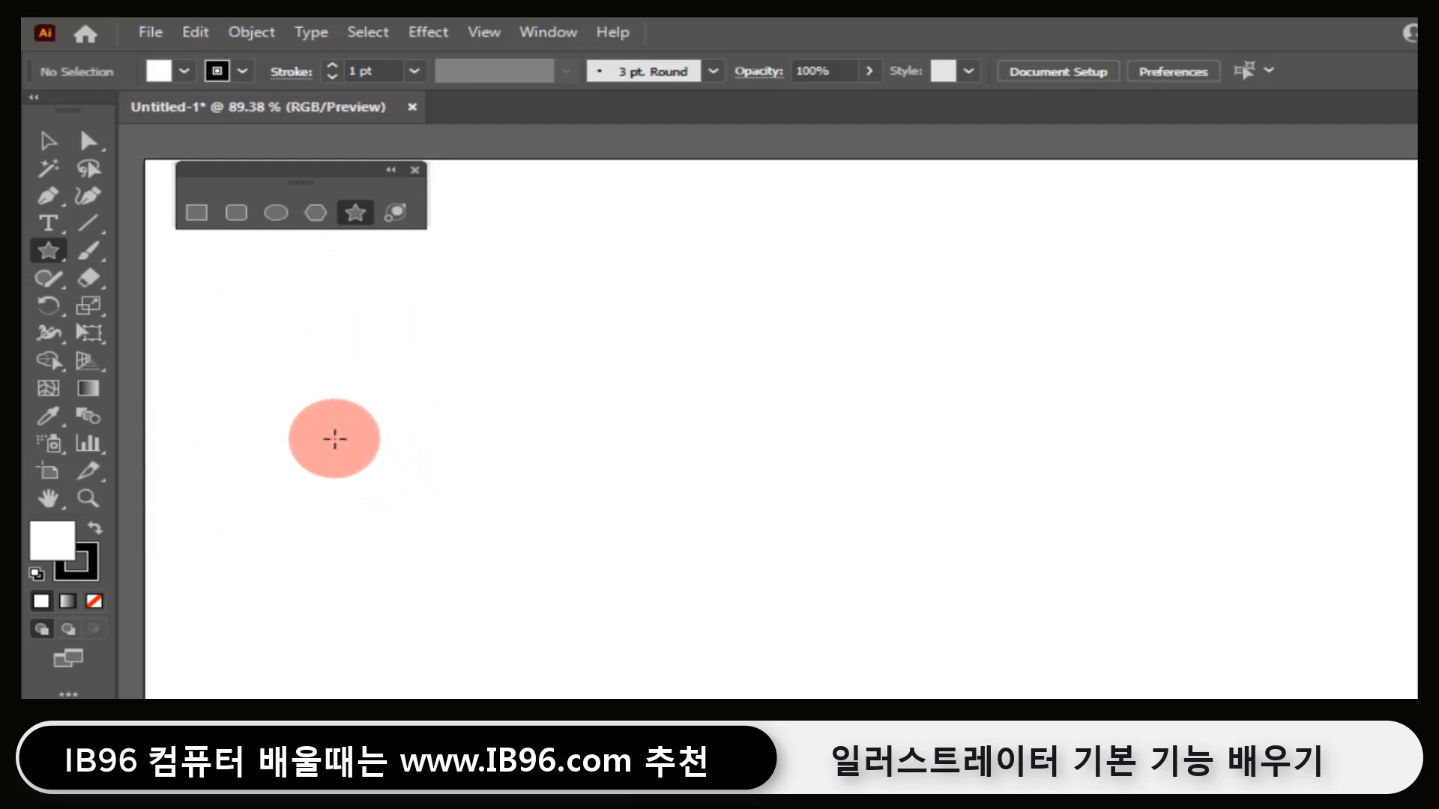
# - Create a star by exact dimensions with Radius 1 of 150 px, Radius 2 of 100 px and 10 points
pyautogui.click(334, 439)
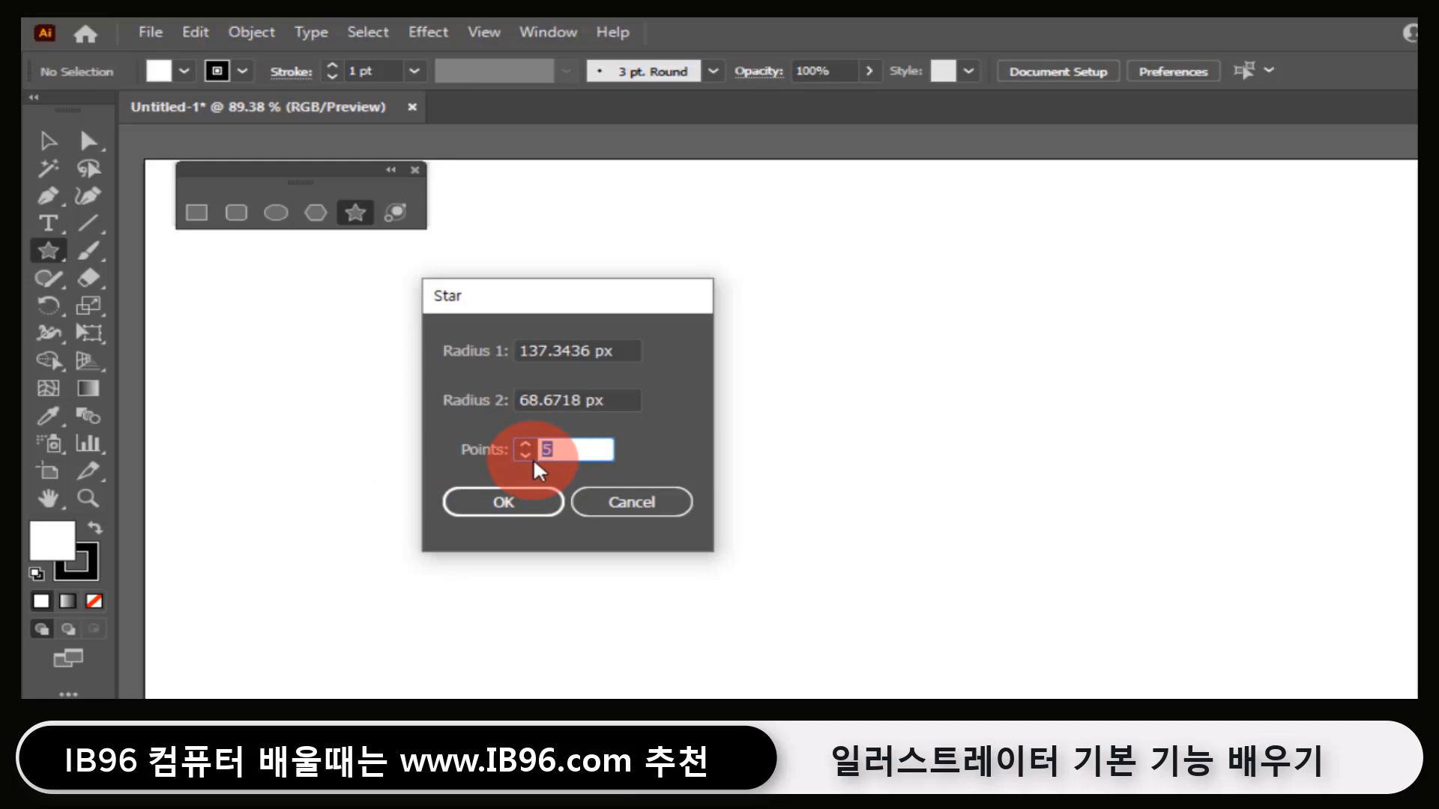
pyautogui.click(543, 499)
pyautogui.write('10')
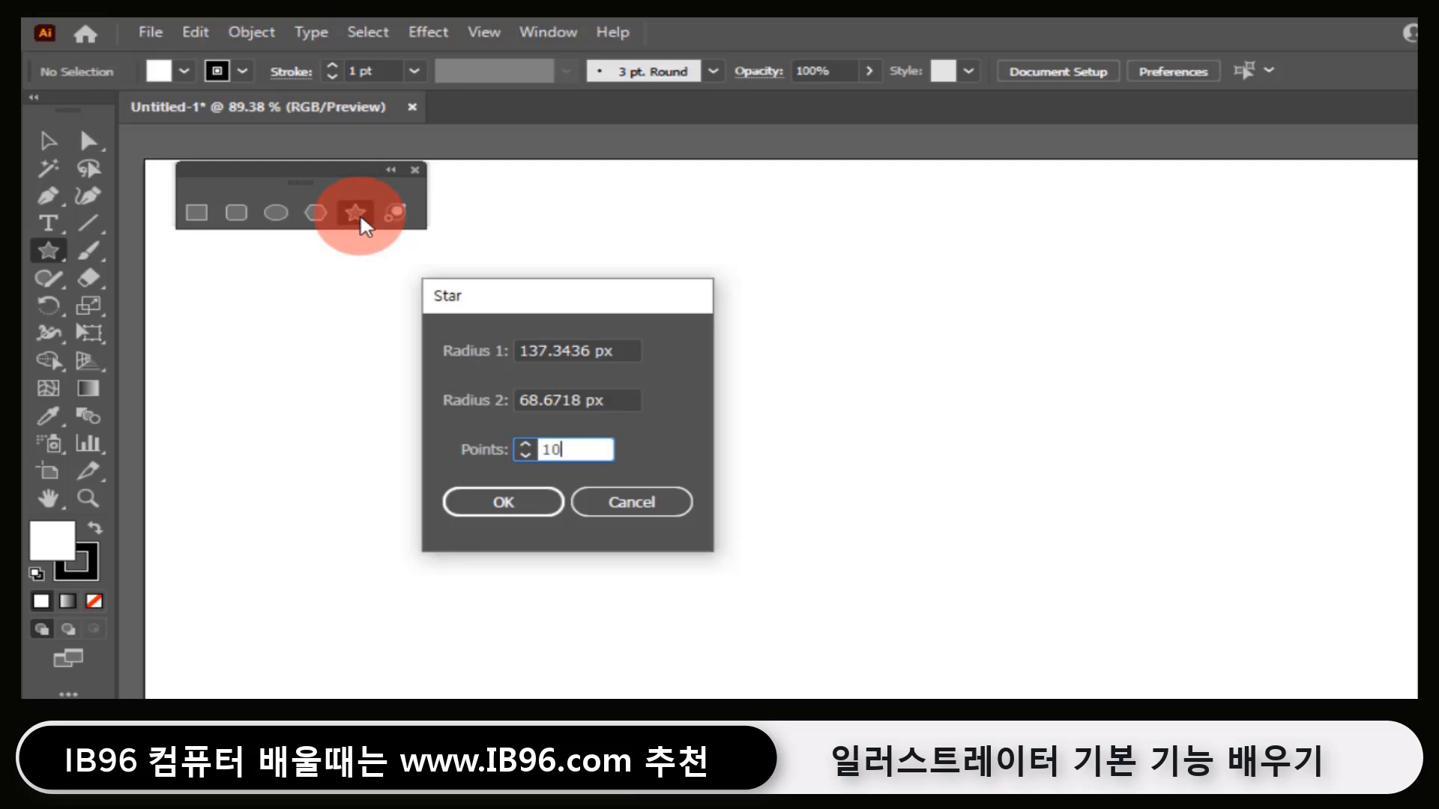
pyautogui.moveTo(637, 354); pyautogui.dragTo(468, 340)
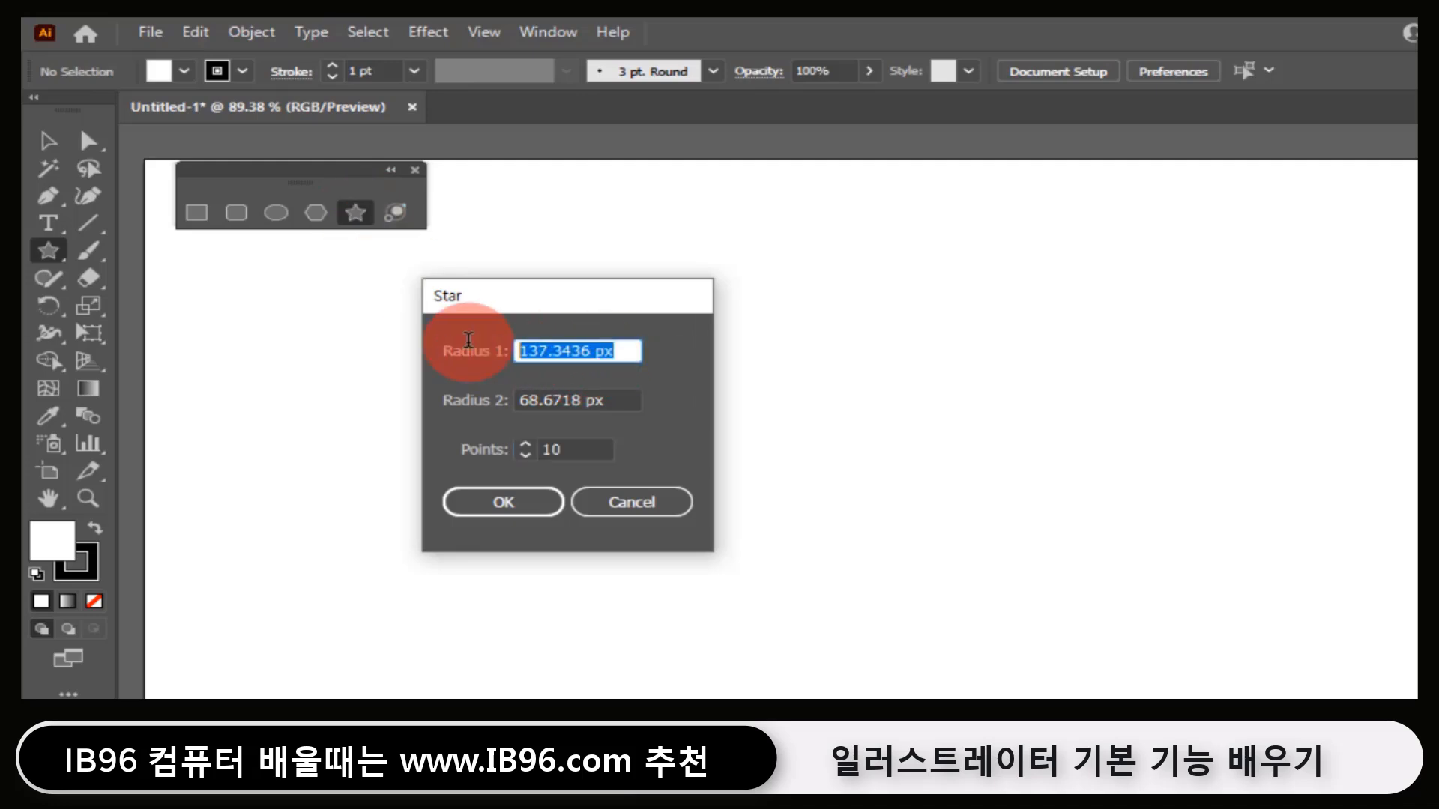
pyautogui.write('150')
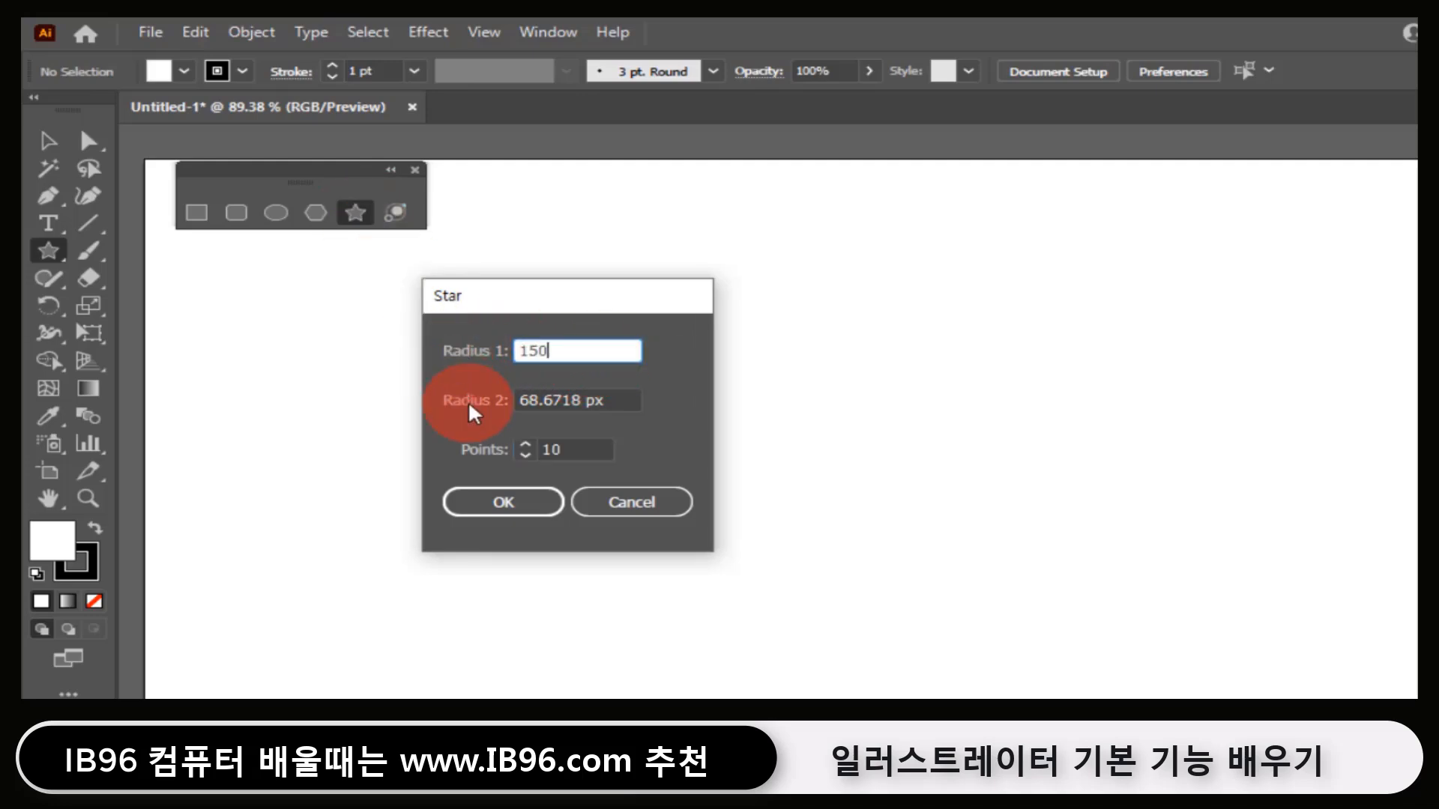
pyautogui.moveTo(588, 392); pyautogui.dragTo(341, 375)
pyautogui.write('100')
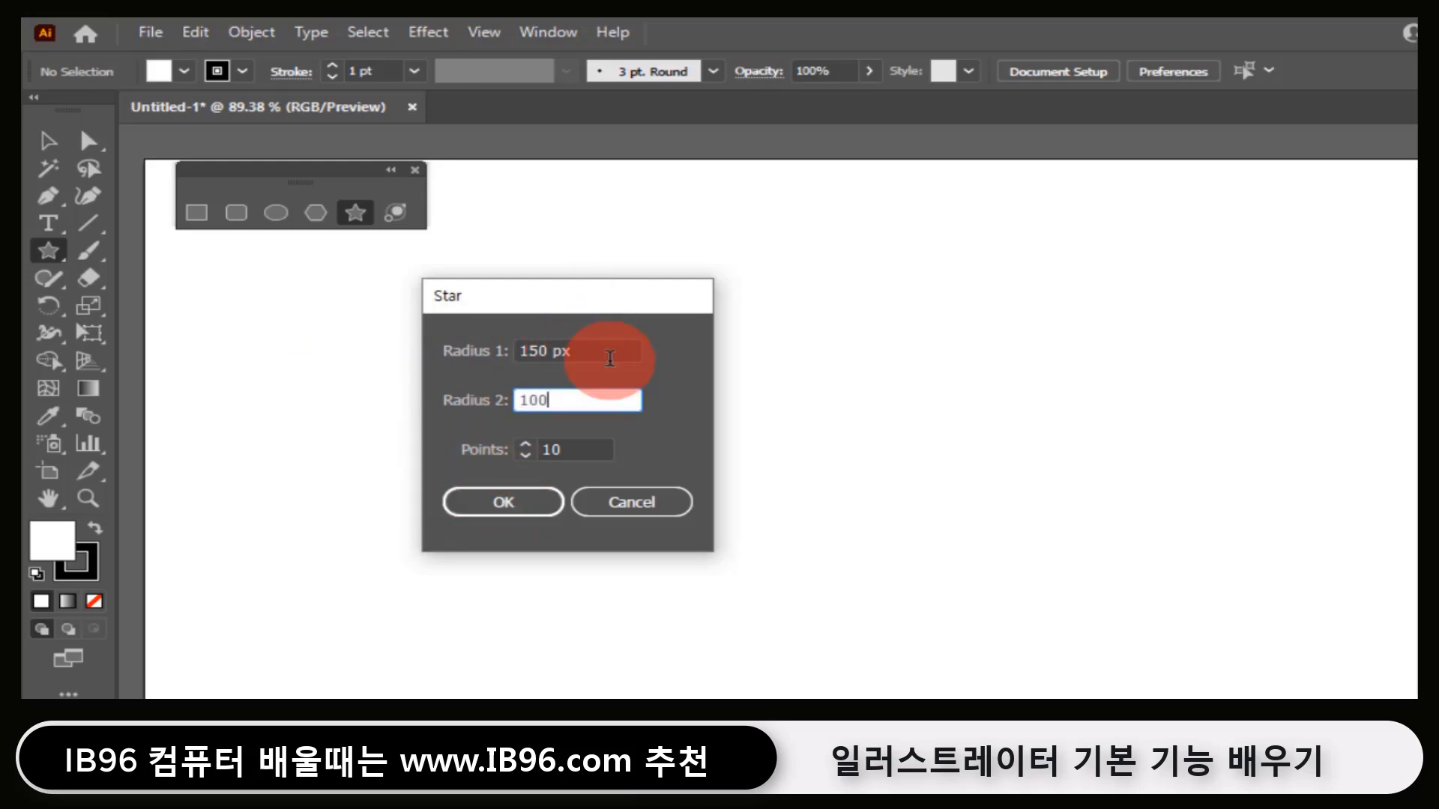
pyautogui.click(532, 507)
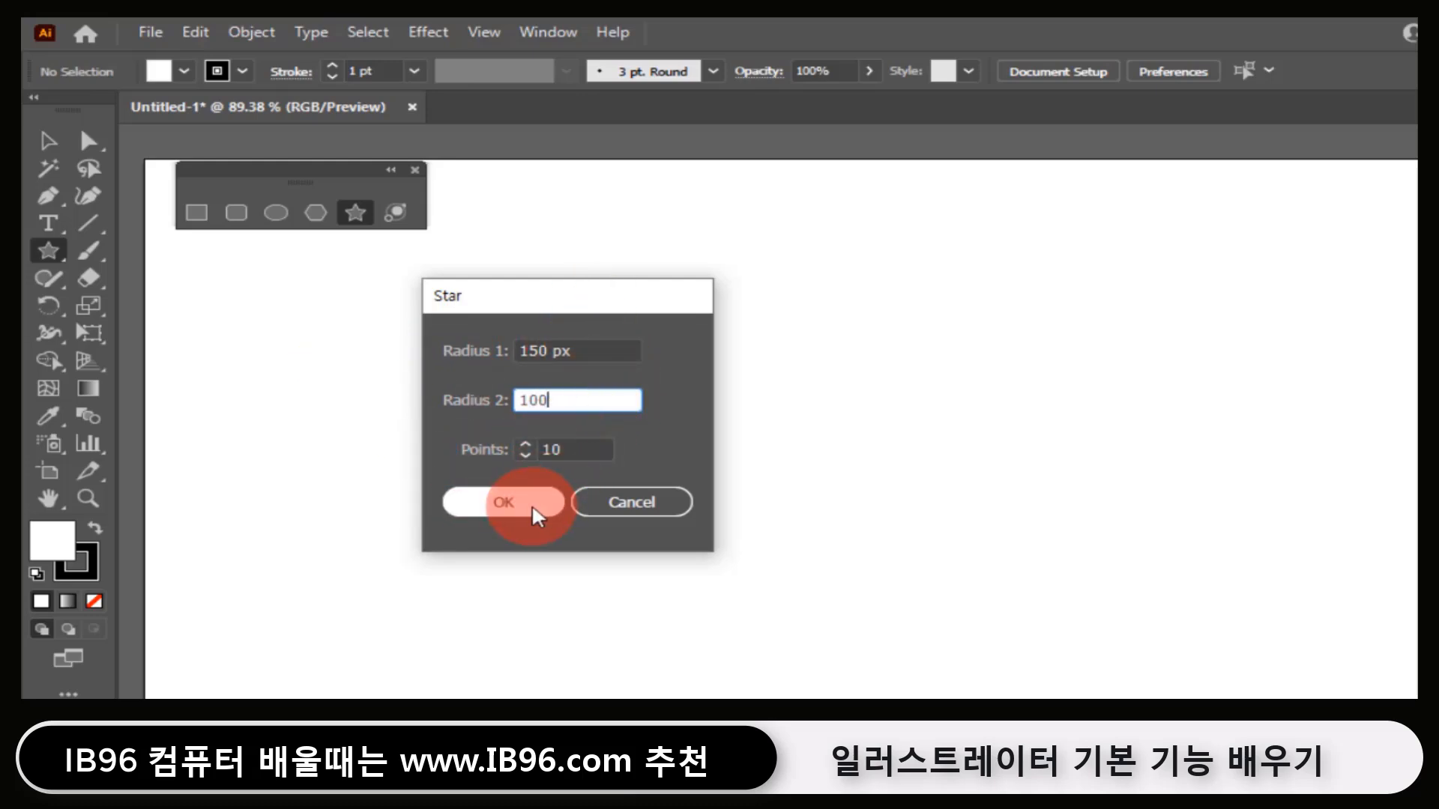
# - Select the ten-pointed star with the Selection tool and delete it
pyautogui.click(54, 141)
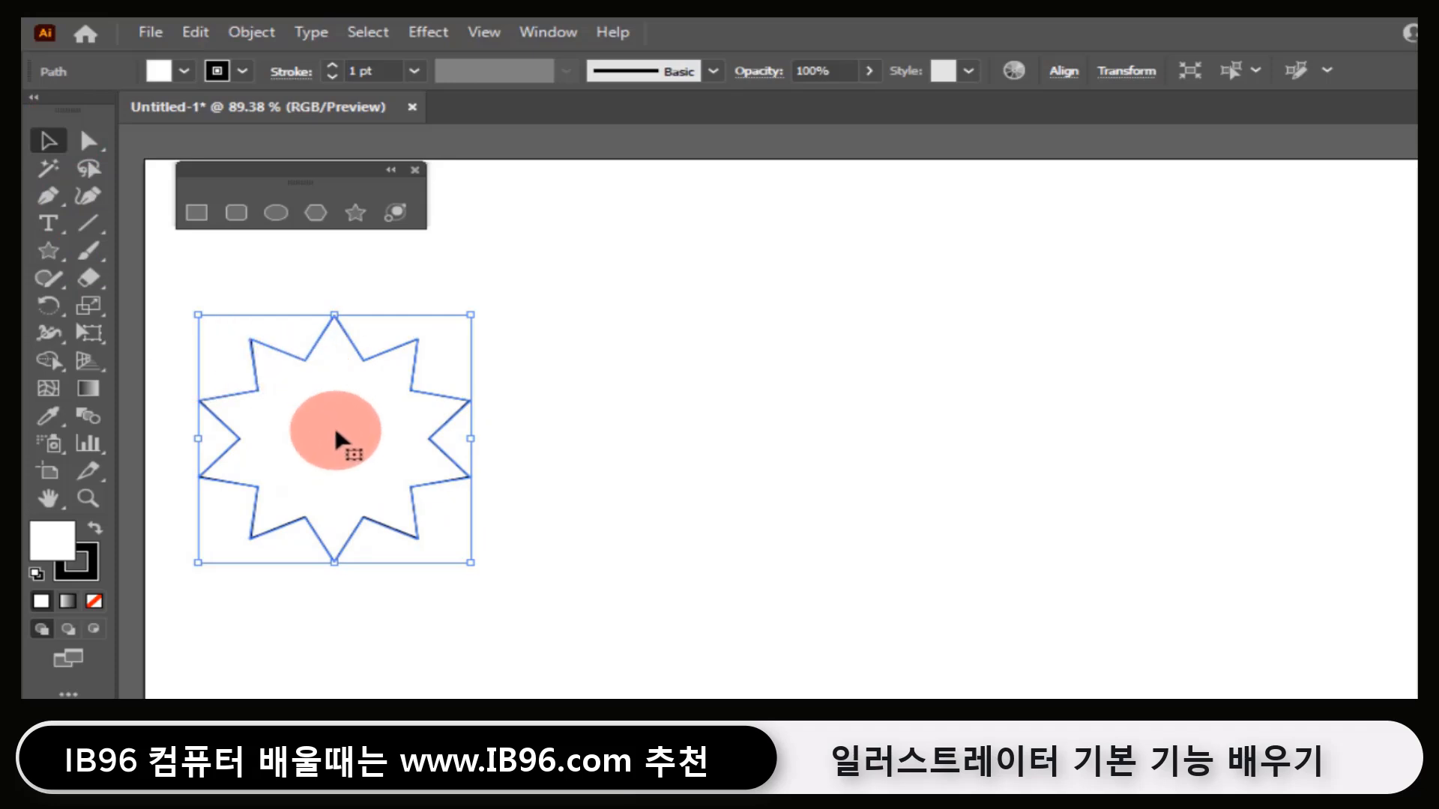
pyautogui.moveTo(334, 429); pyautogui.dragTo(333, 315)
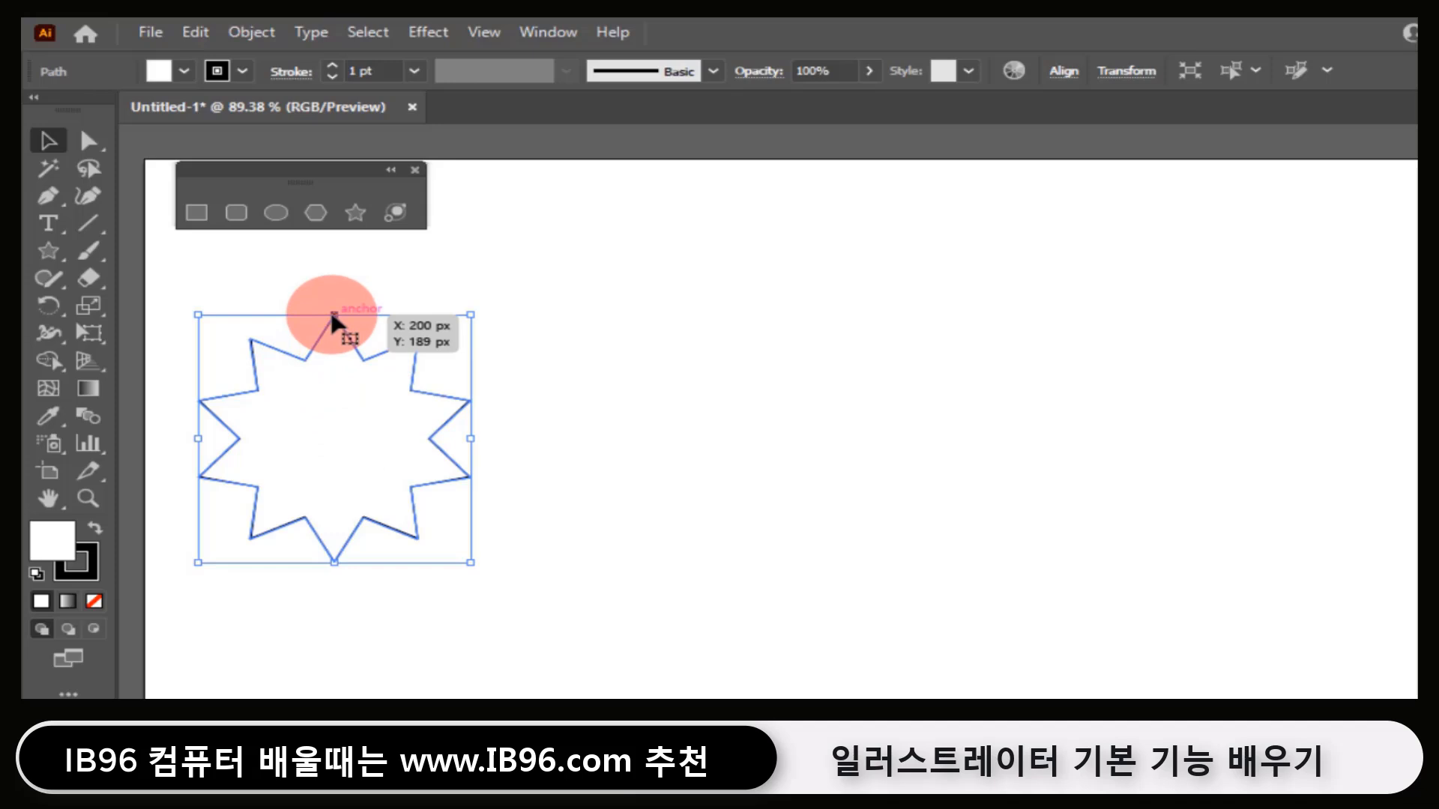
pyautogui.moveTo(524, 568); pyautogui.dragTo(301, 391)
pyautogui.press('Delete')
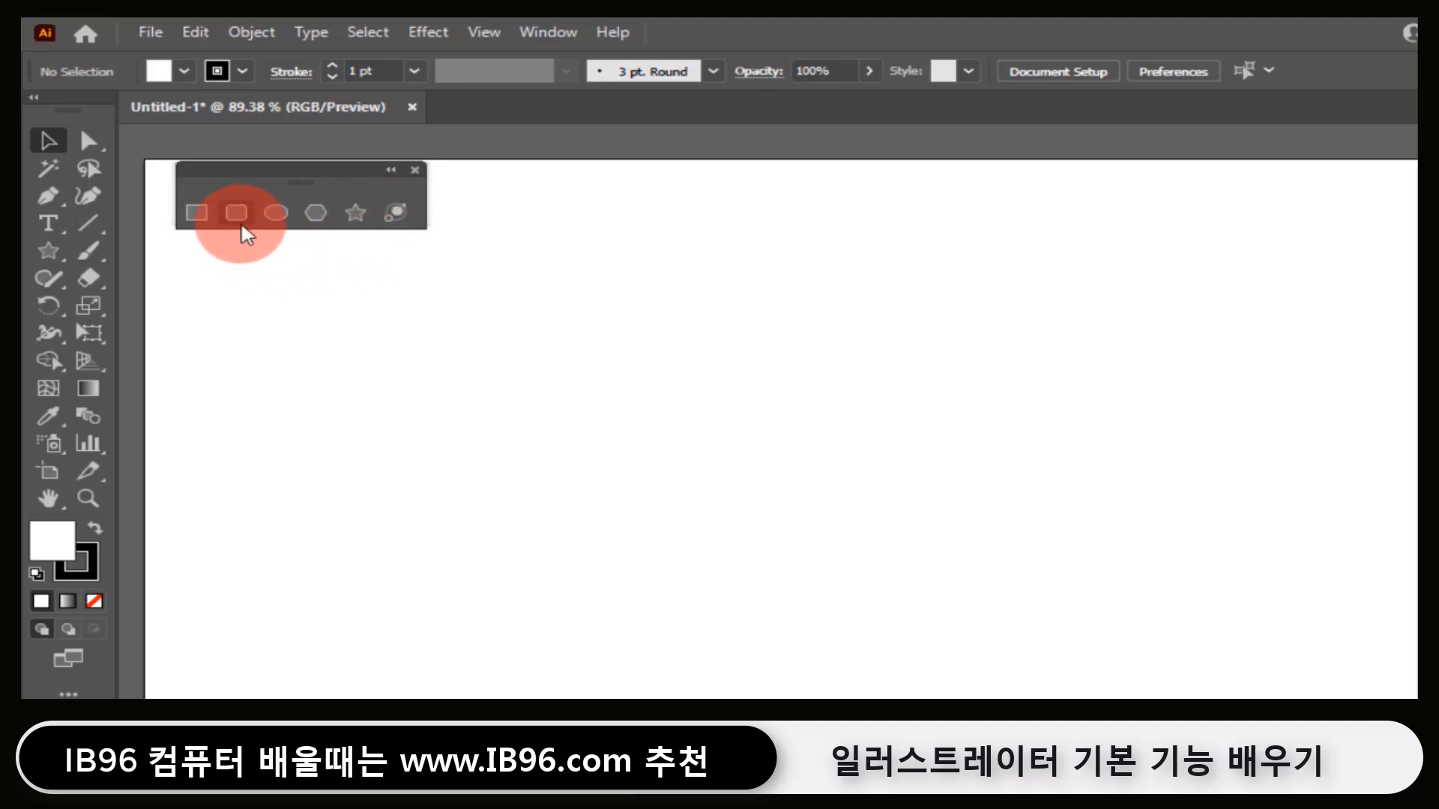
# - Draw a landscape rectangle freehand on the empty artboard and deselect it
pyautogui.click(198, 214)
pyautogui.moveTo(292, 346); pyautogui.dragTo(498, 498)
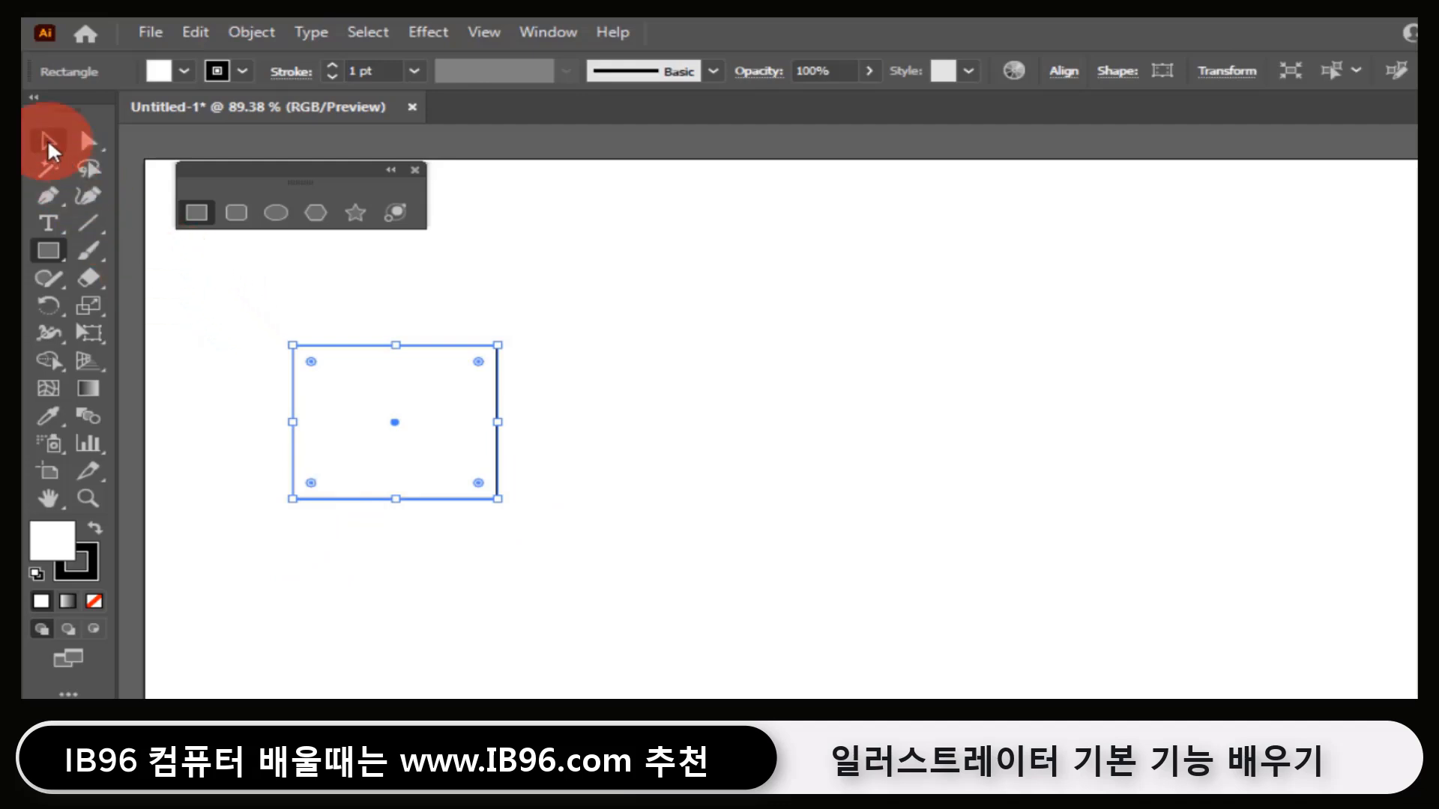
pyautogui.click(47, 138)
pyautogui.click(189, 517)
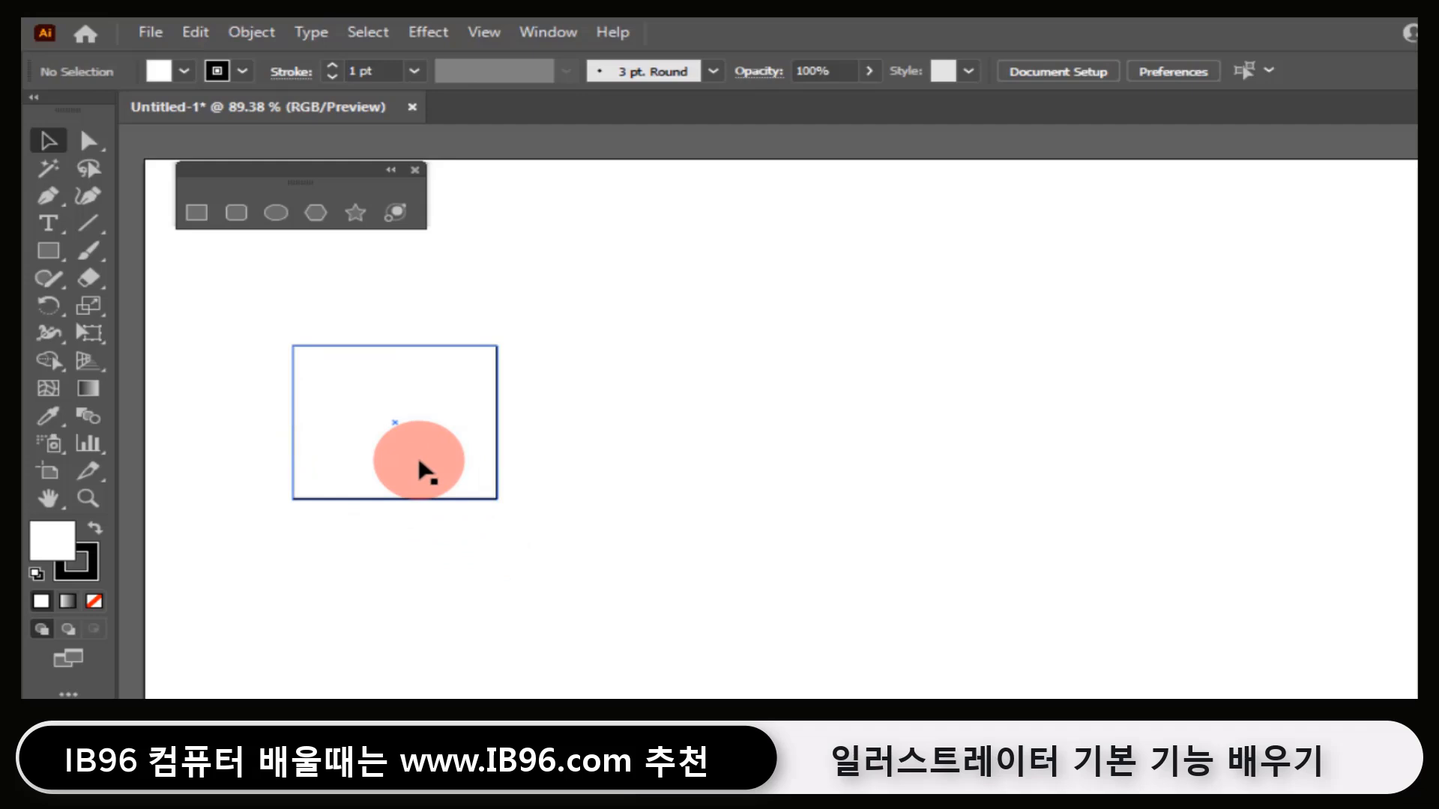
# - Select the rectangle and move it up and to the left, nearer the artboard's upper-left corner
pyautogui.moveTo(420, 470); pyautogui.dragTo(429, 463)
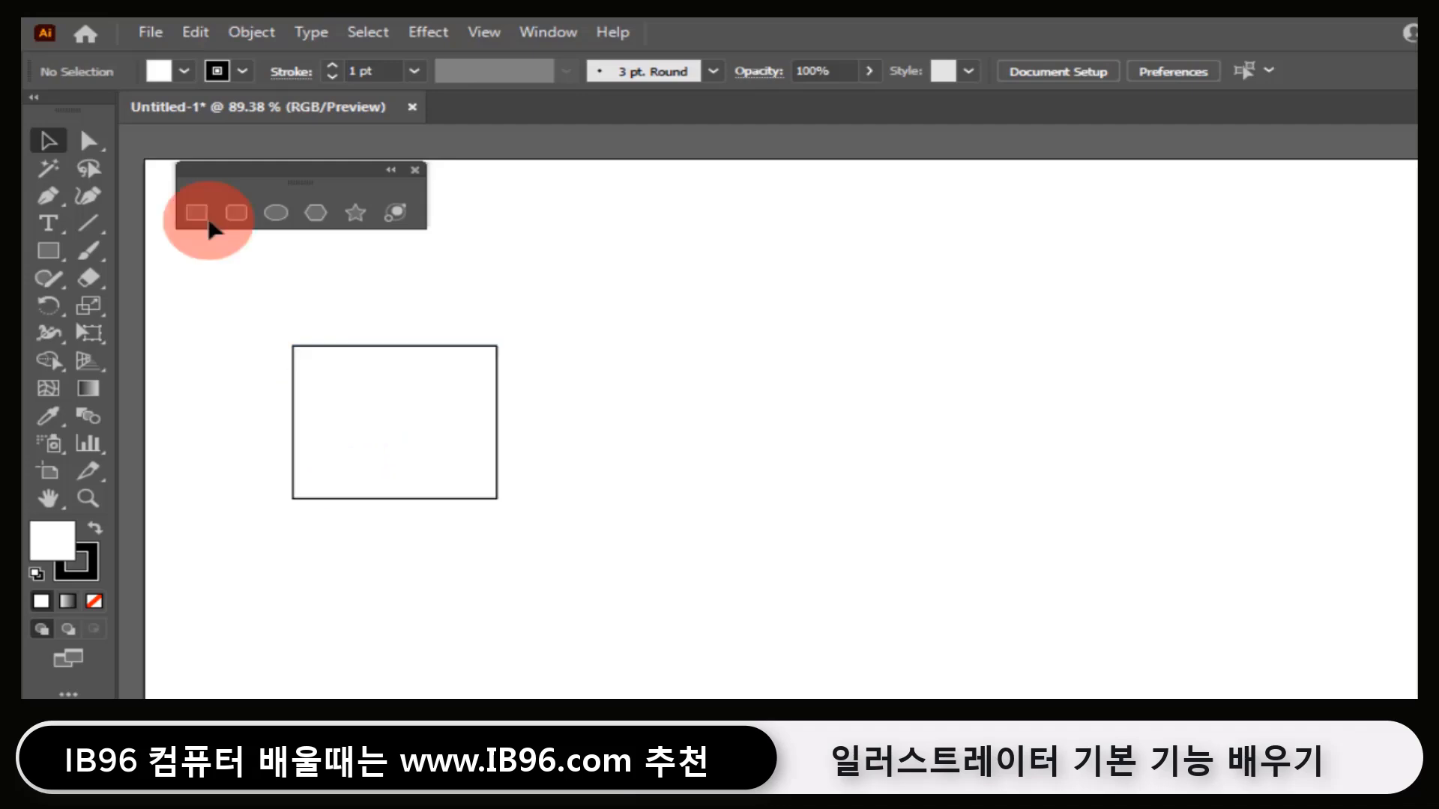
pyautogui.click(345, 380)
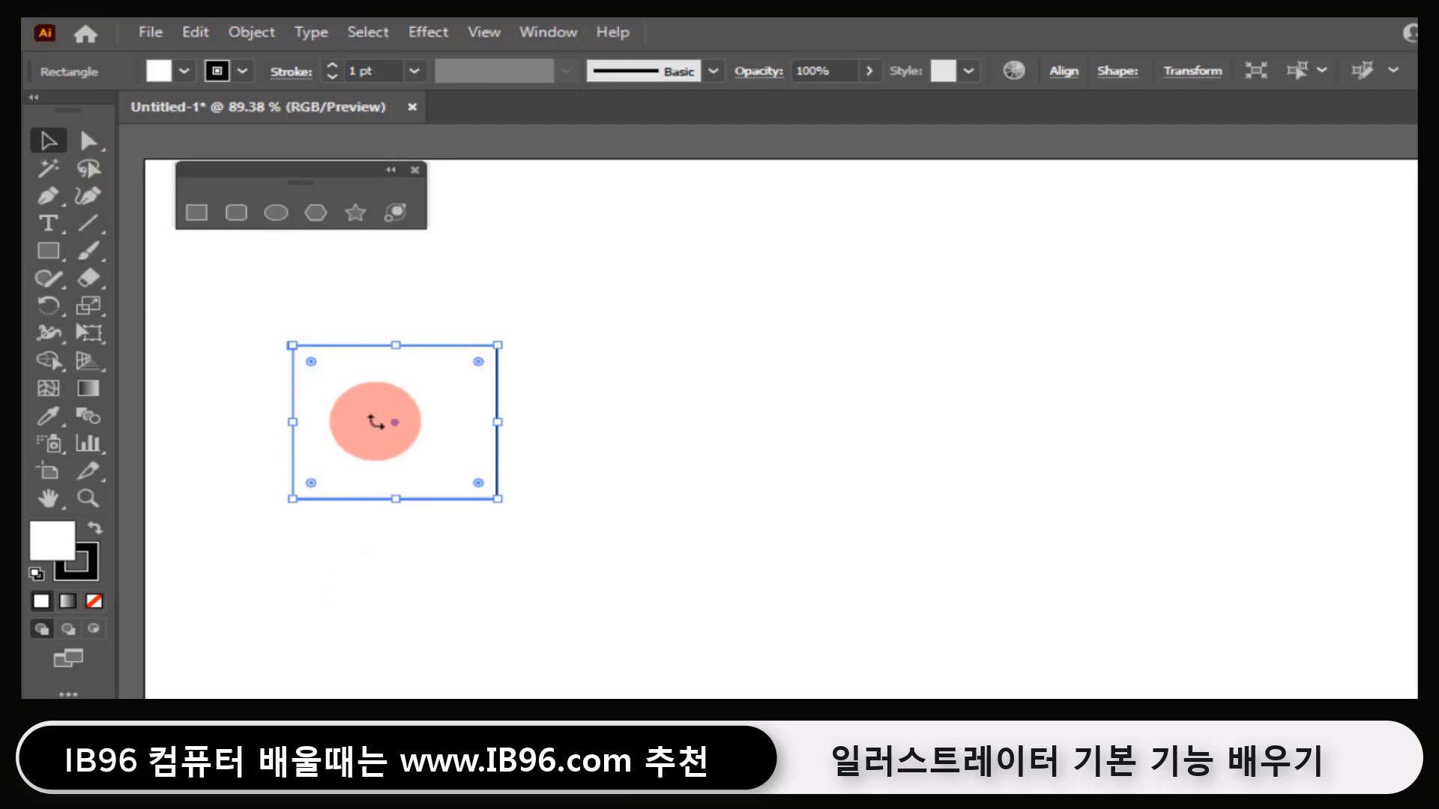
pyautogui.moveTo(357, 393); pyautogui.dragTo(272, 316)
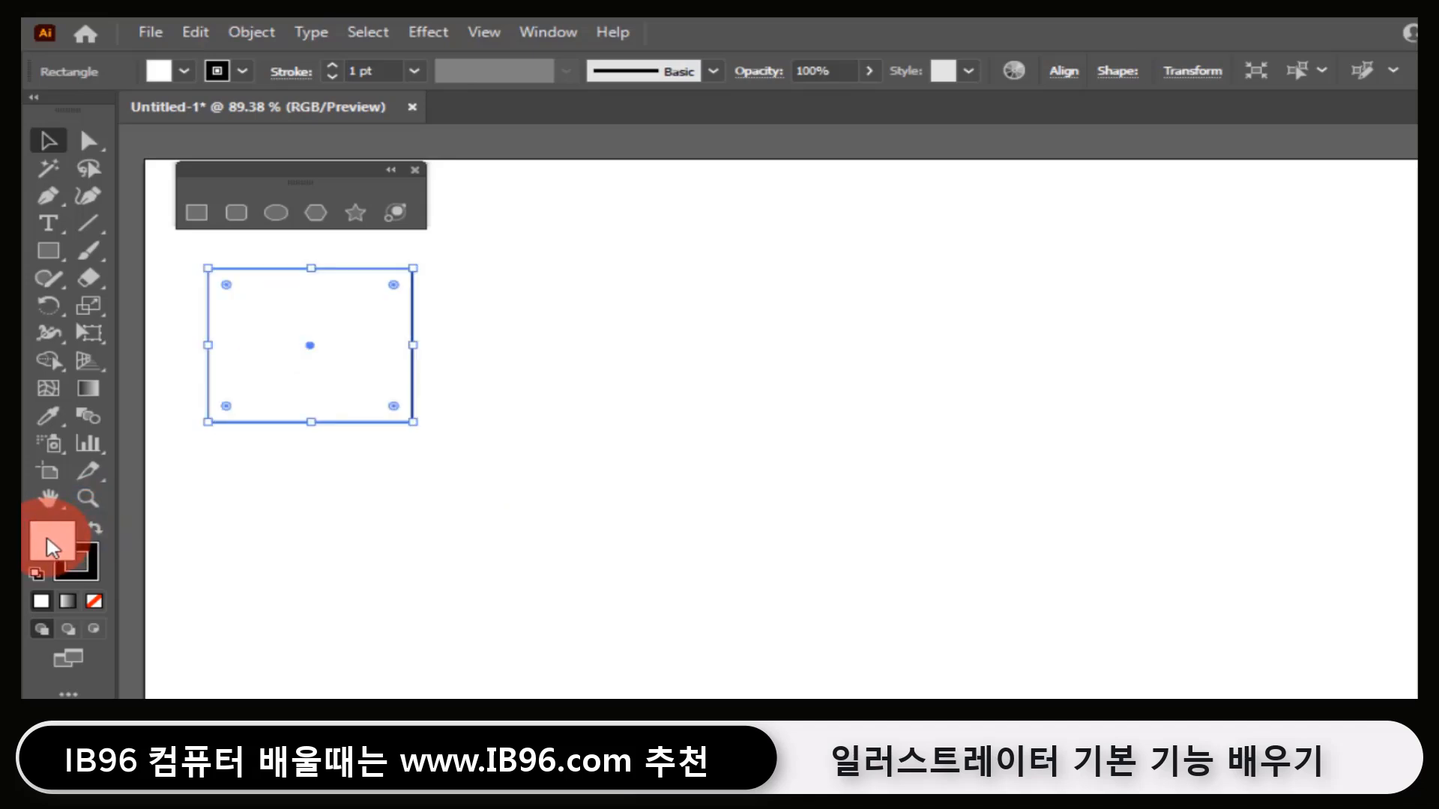
# - Set the selected rectangle's fill colour to bright red (F90B0B) with the Color Picker
pyautogui.doubleClick(53, 548)
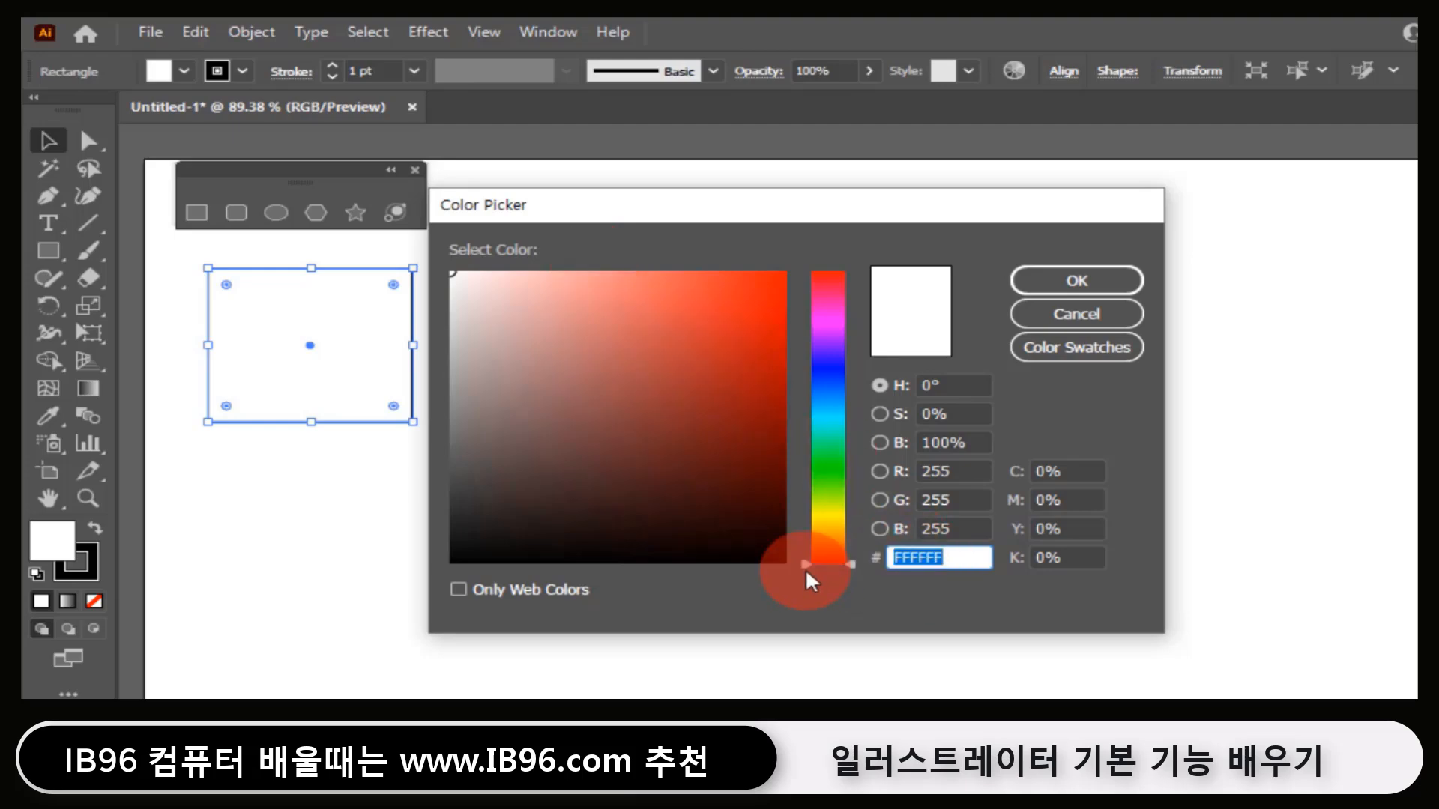
pyautogui.moveTo(848, 560); pyautogui.dragTo(797, 561)
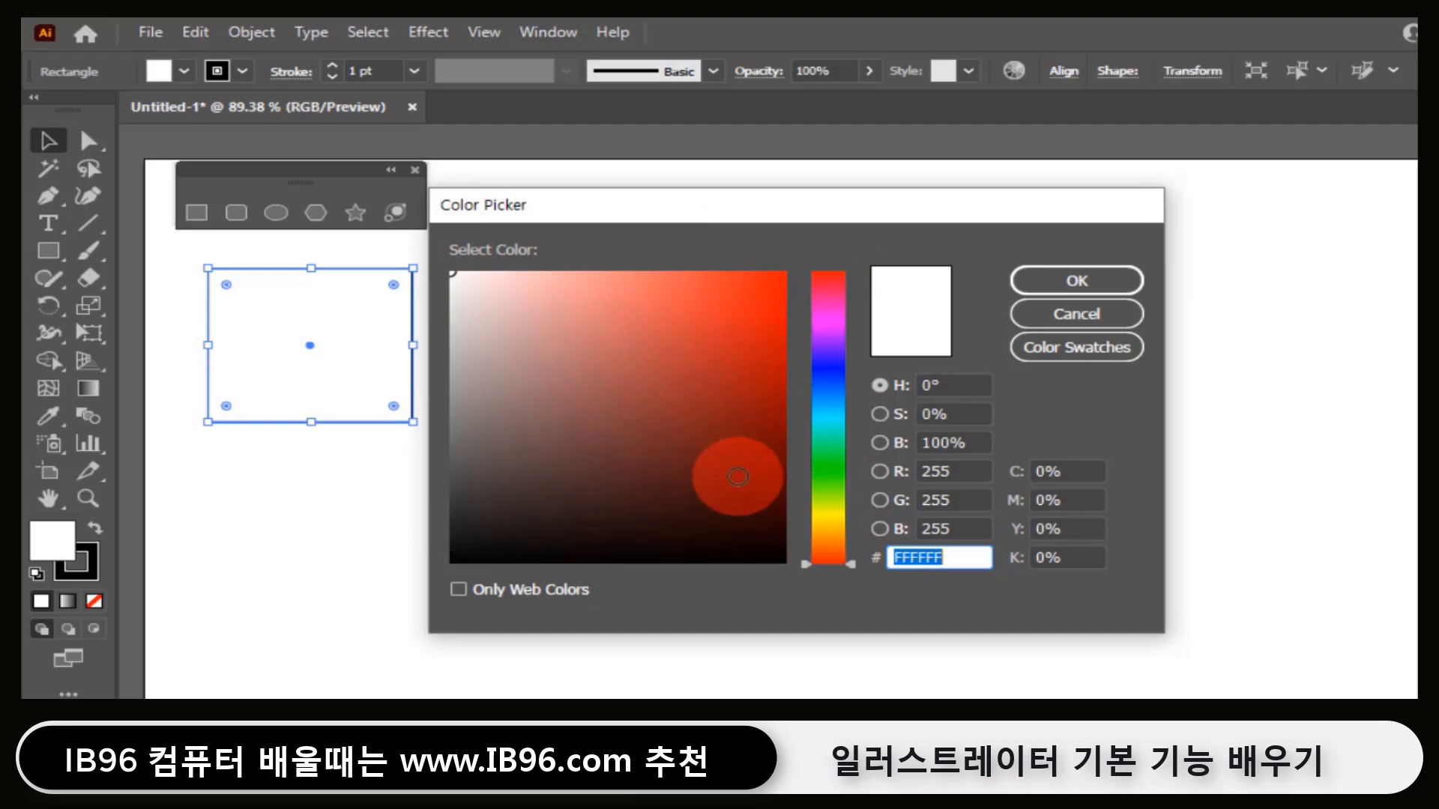
pyautogui.moveTo(851, 561); pyautogui.dragTo(851, 541)
pyautogui.moveTo(723, 296); pyautogui.dragTo(650, 352)
pyautogui.click(685, 370)
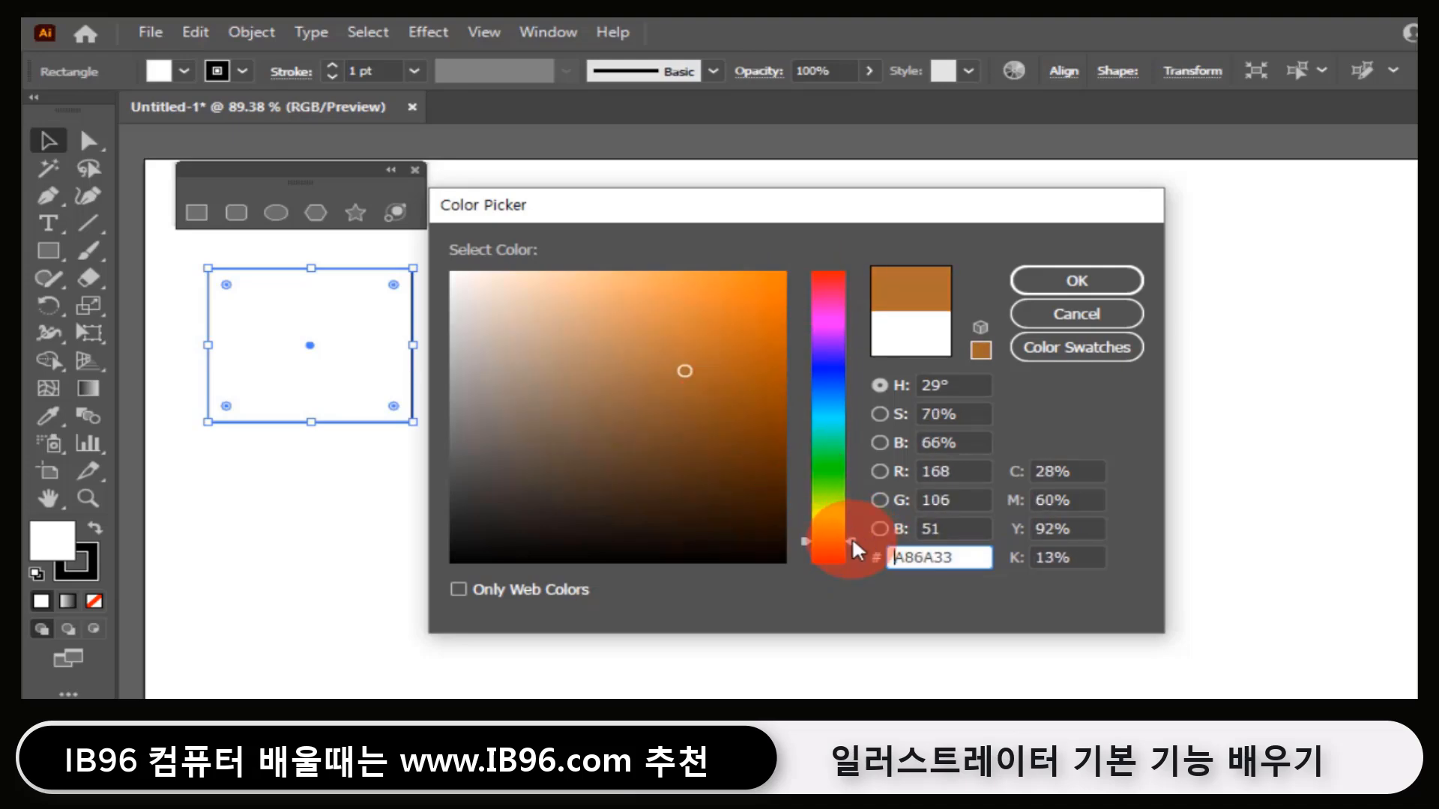
pyautogui.moveTo(852, 540); pyautogui.dragTo(862, 259)
pyautogui.click(715, 302)
pyautogui.moveTo(715, 302); pyautogui.dragTo(772, 278)
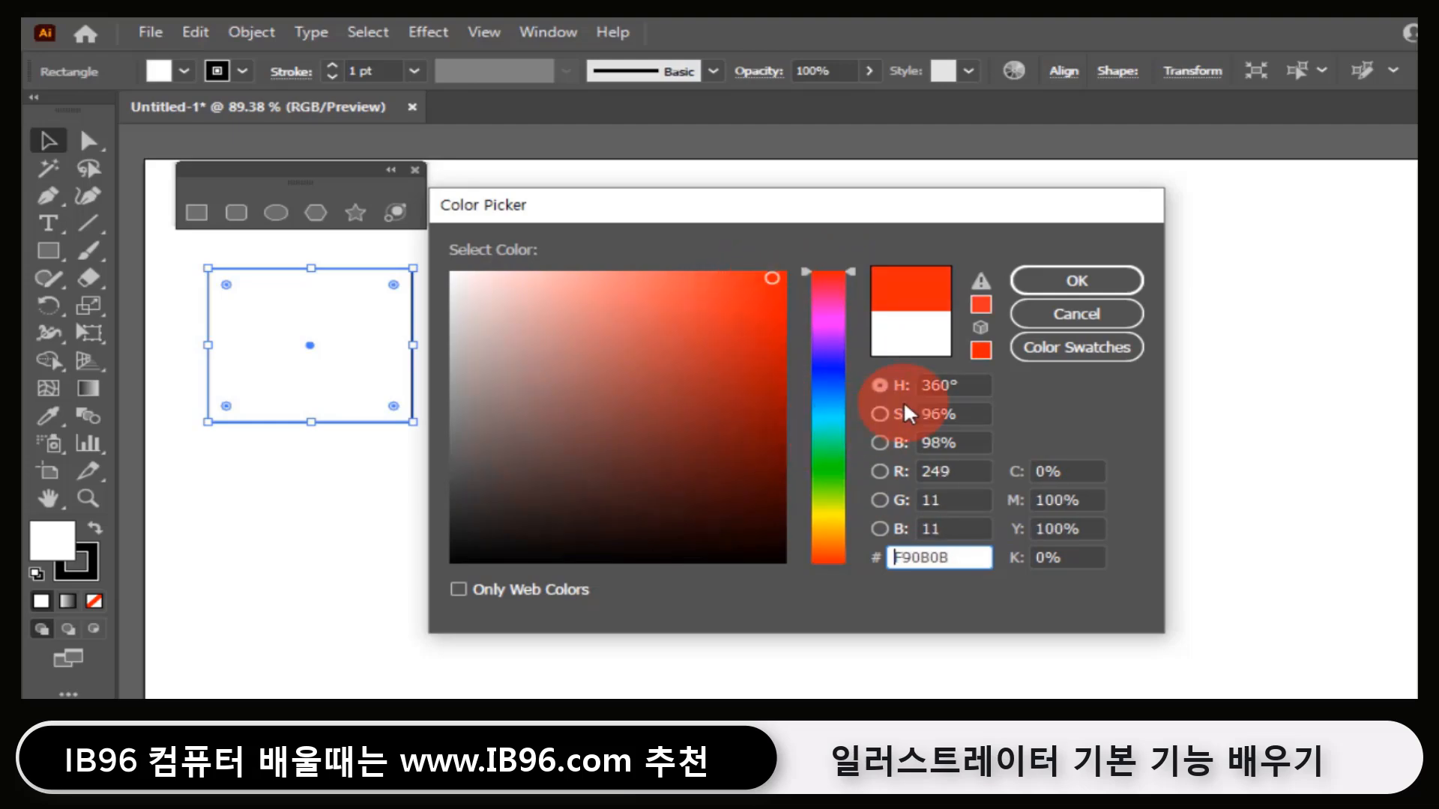
pyautogui.click(1072, 281)
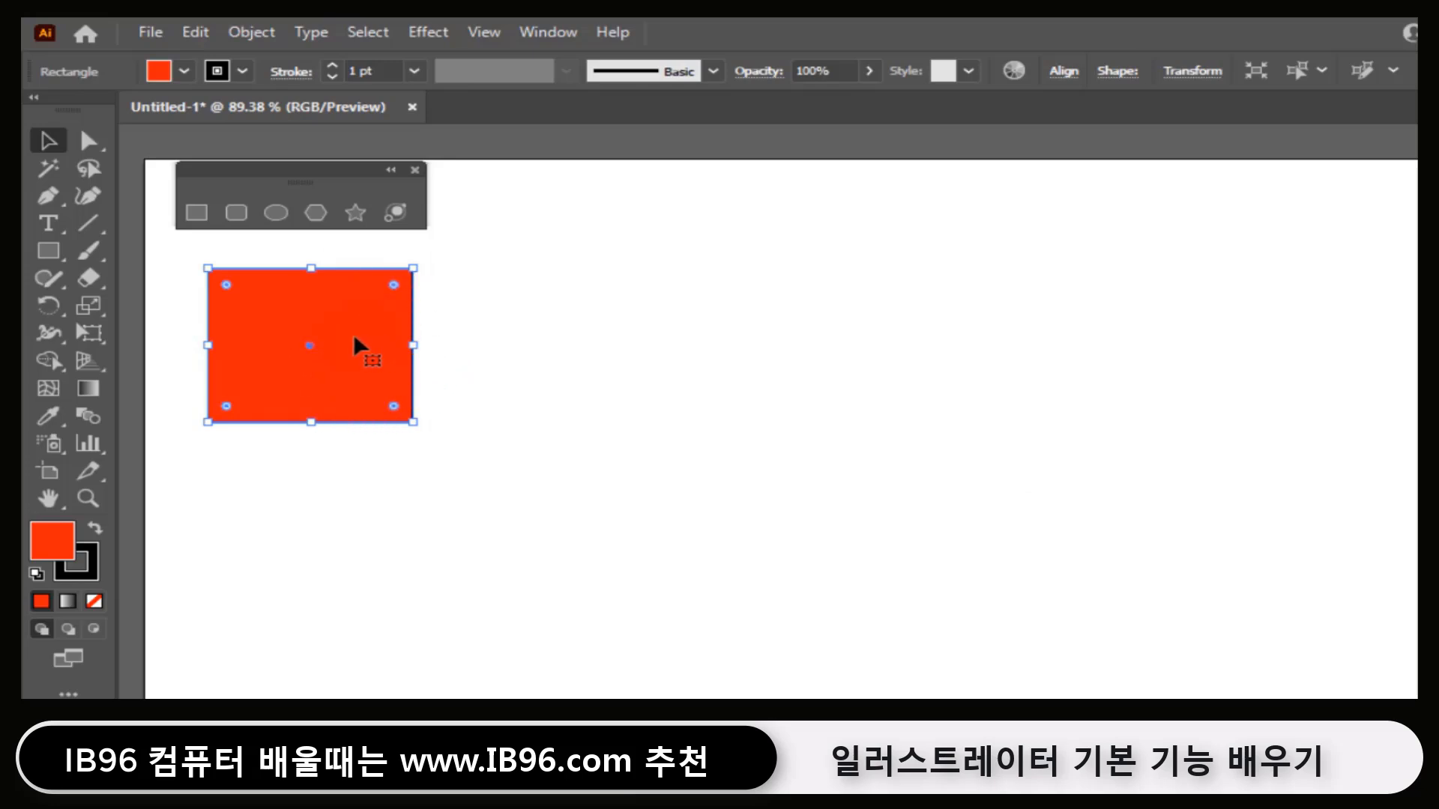
# - Set the red rectangle's stroke colour to bright green (13FF00) with the Color Picker
pyautogui.click(508, 346)
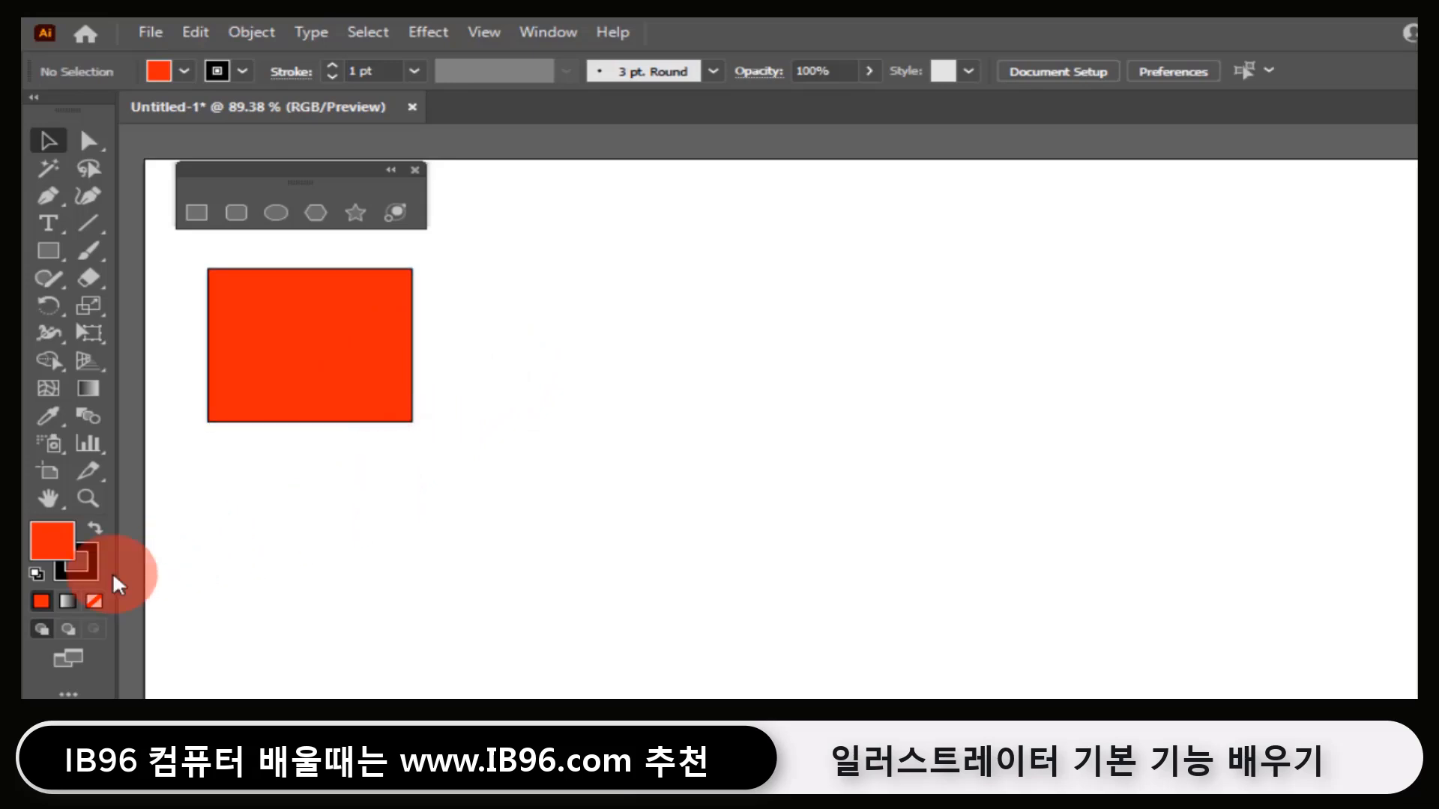
pyautogui.doubleClick(86, 571)
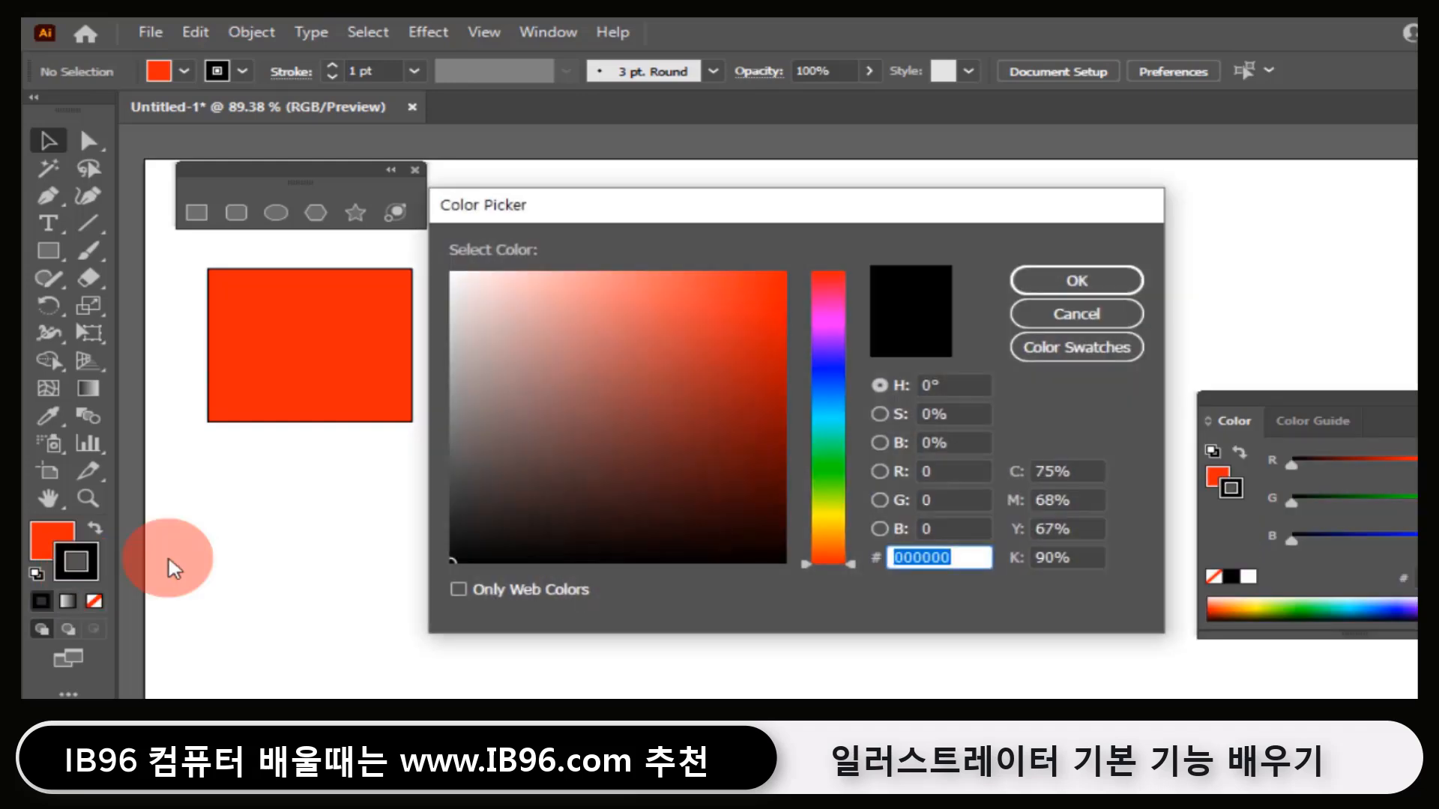
pyautogui.moveTo(766, 209); pyautogui.dragTo(755, 210)
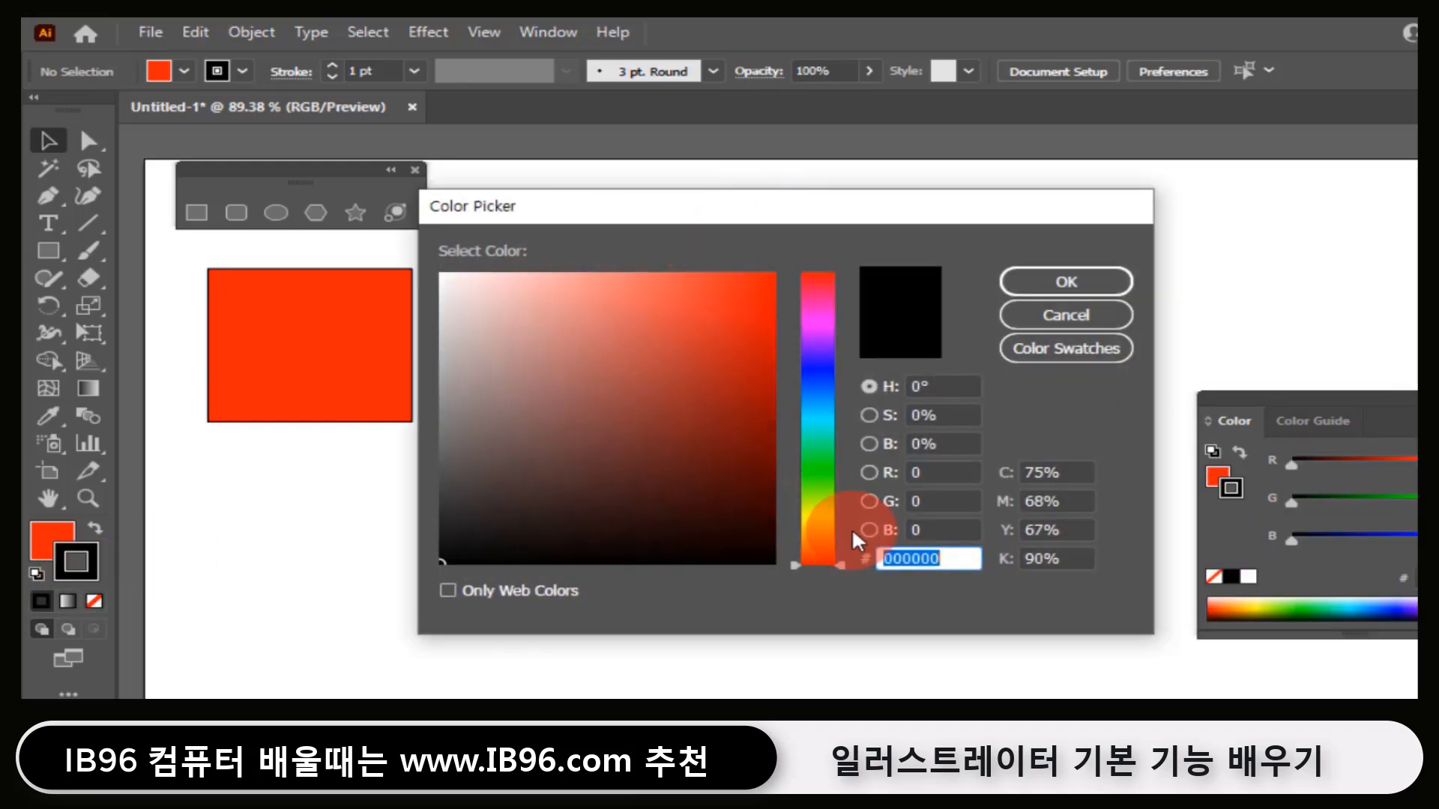
pyautogui.moveTo(839, 559)
pyautogui.mouseDown()
pyautogui.moveTo(848, 405)
pyautogui.moveTo(841, 447)
pyautogui.mouseUp()
pyautogui.moveTo(700, 338); pyautogui.dragTo(776, 271)
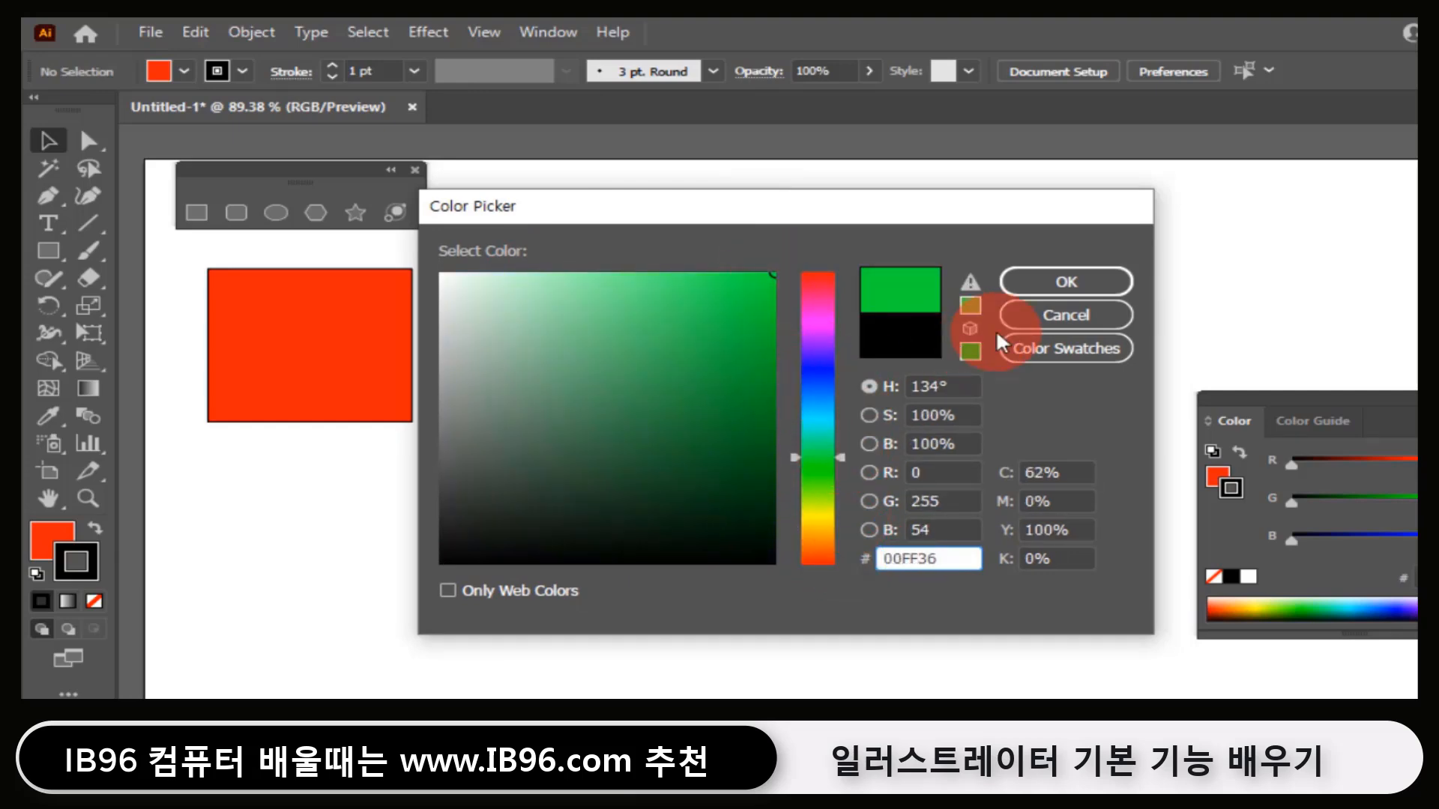
pyautogui.click(1105, 277)
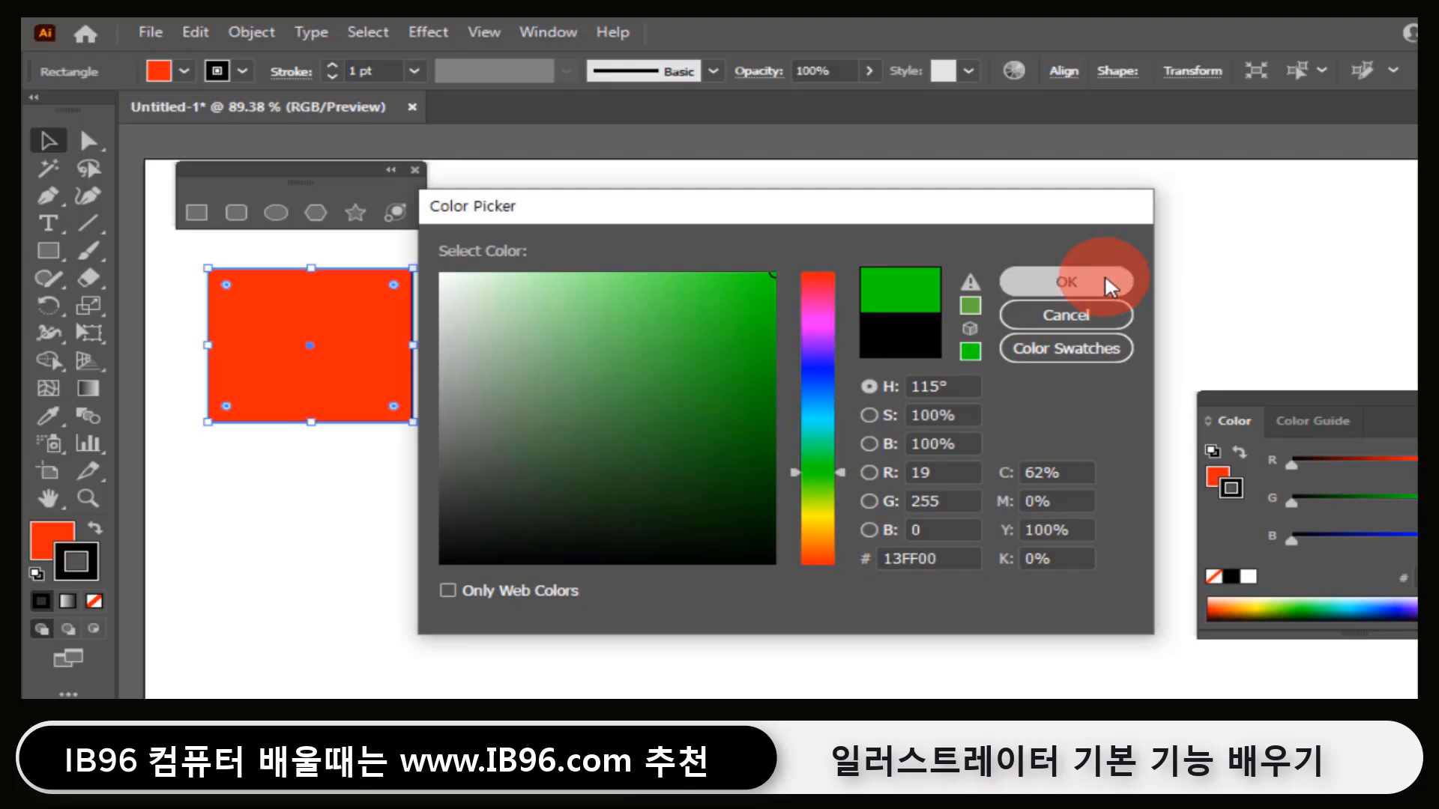
# - Set the red rectangle's stroke to None and deselect it
pyautogui.click(483, 353)
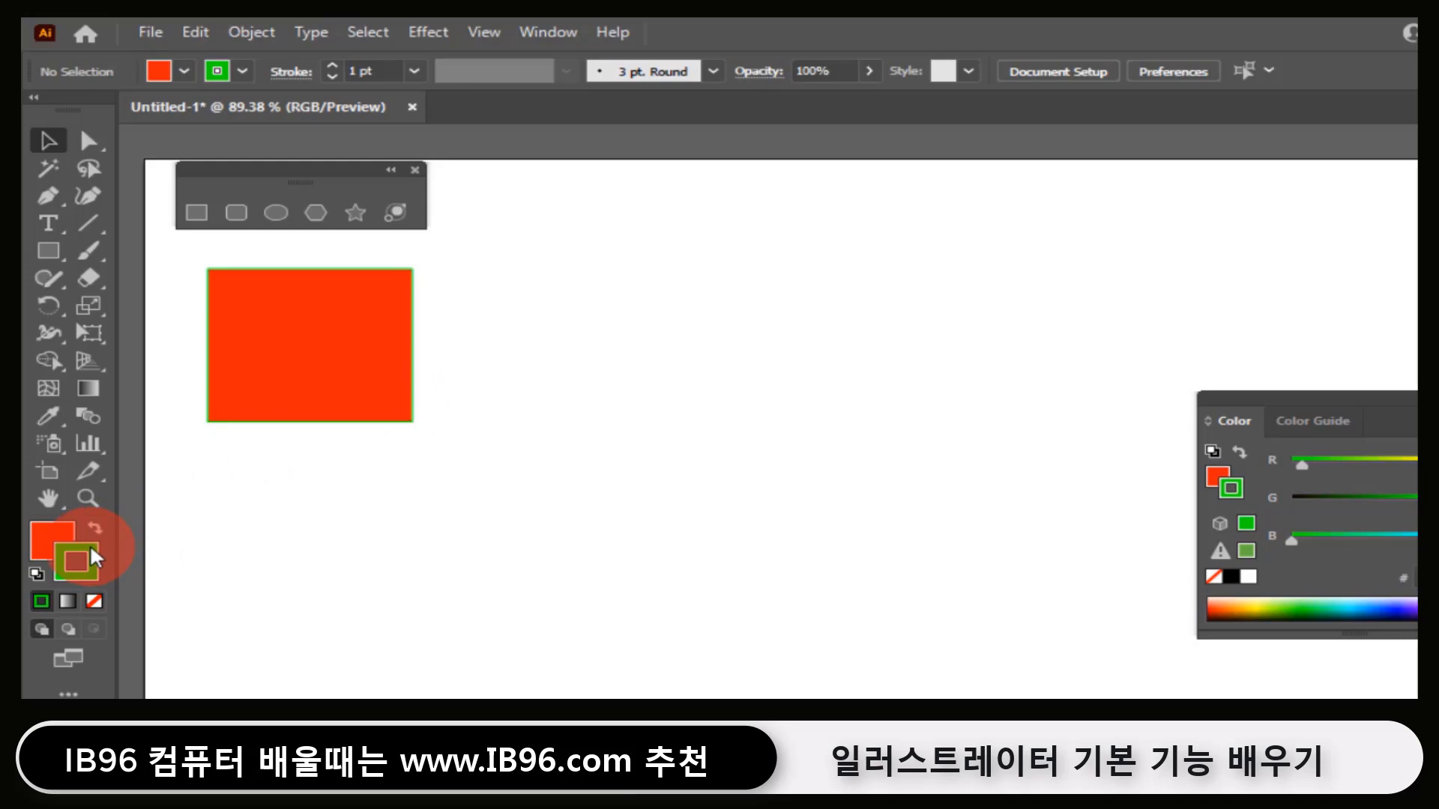
pyautogui.click(52, 534)
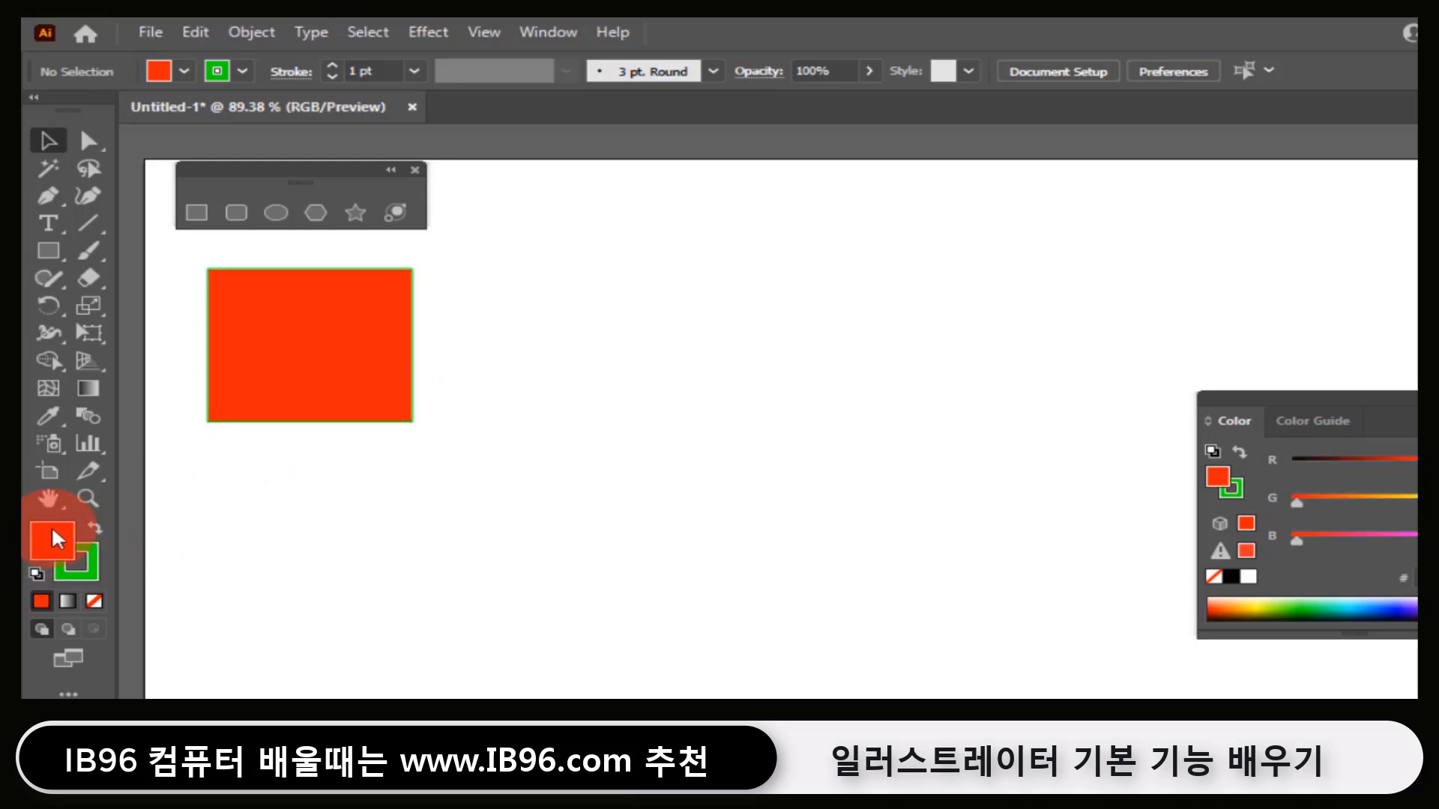
pyautogui.click(94, 563)
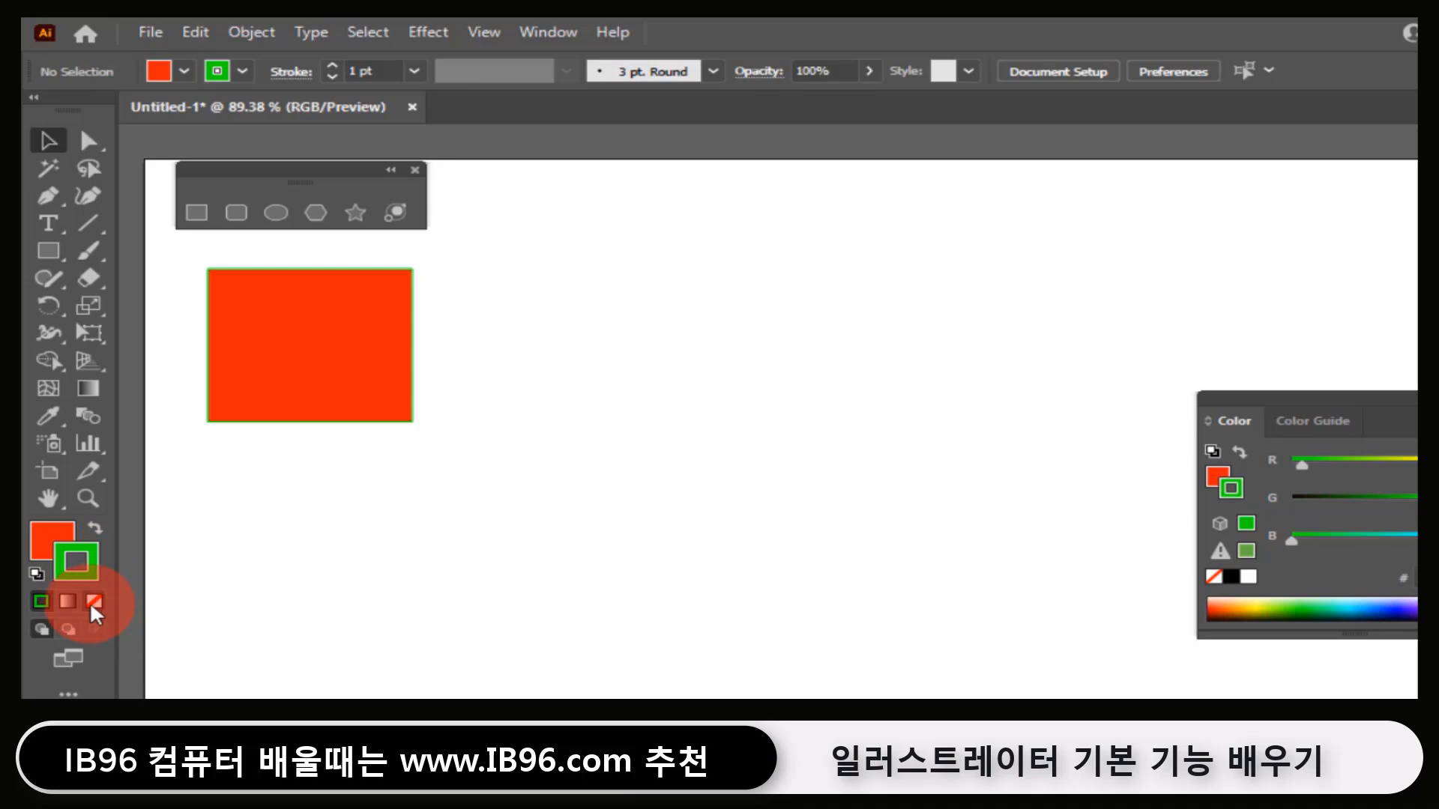
pyautogui.click(93, 598)
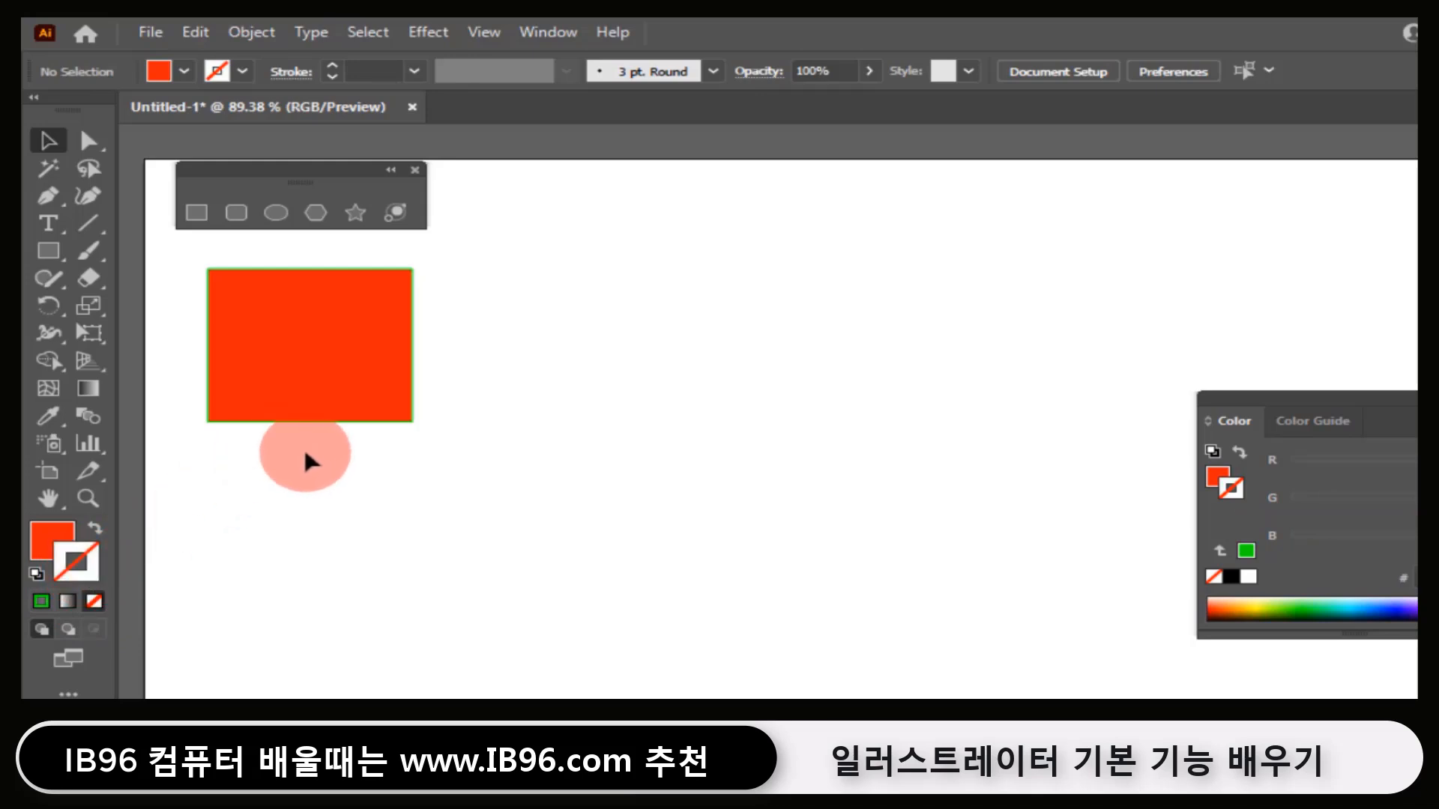
pyautogui.moveTo(314, 465); pyautogui.dragTo(203, 304)
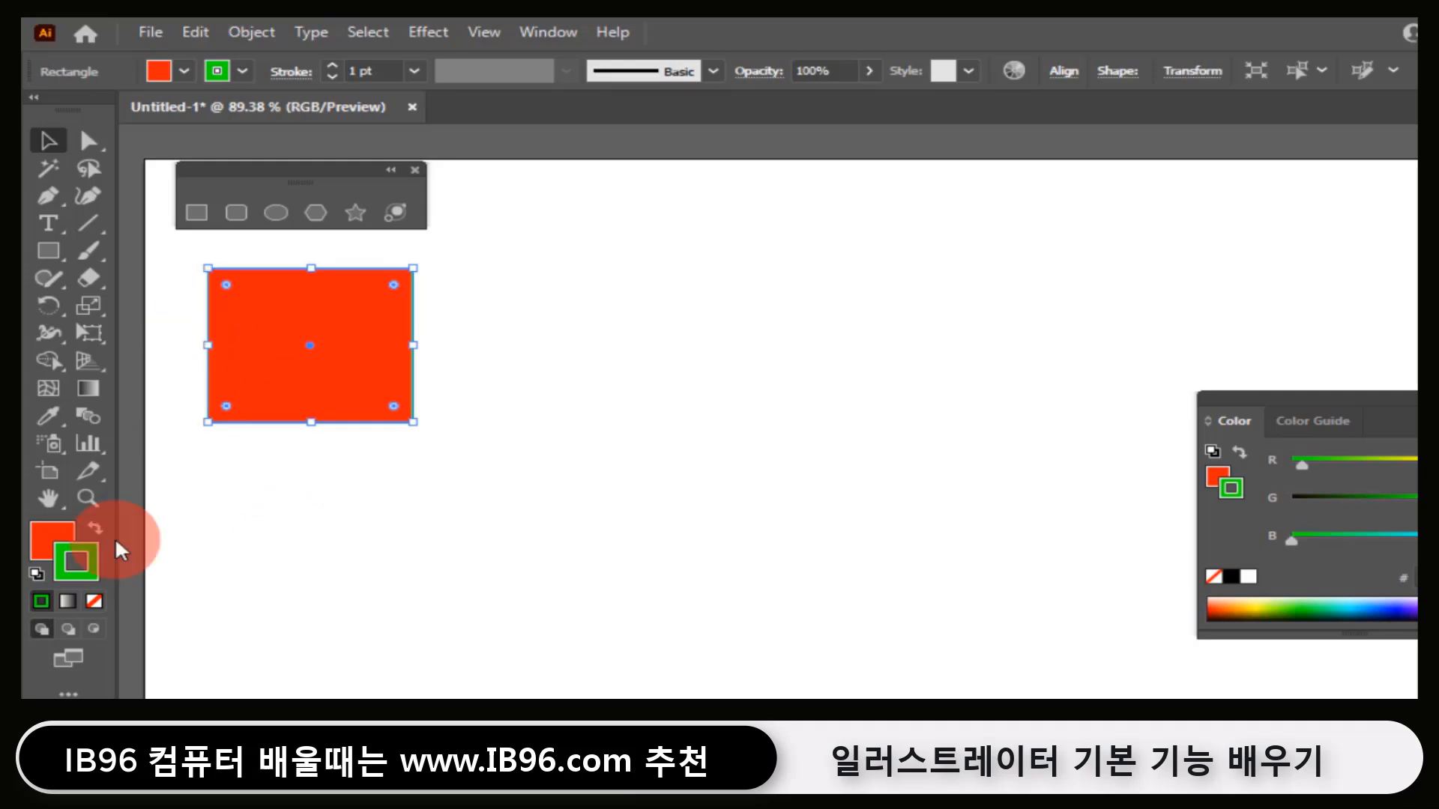
pyautogui.click(95, 600)
pyautogui.click(553, 574)
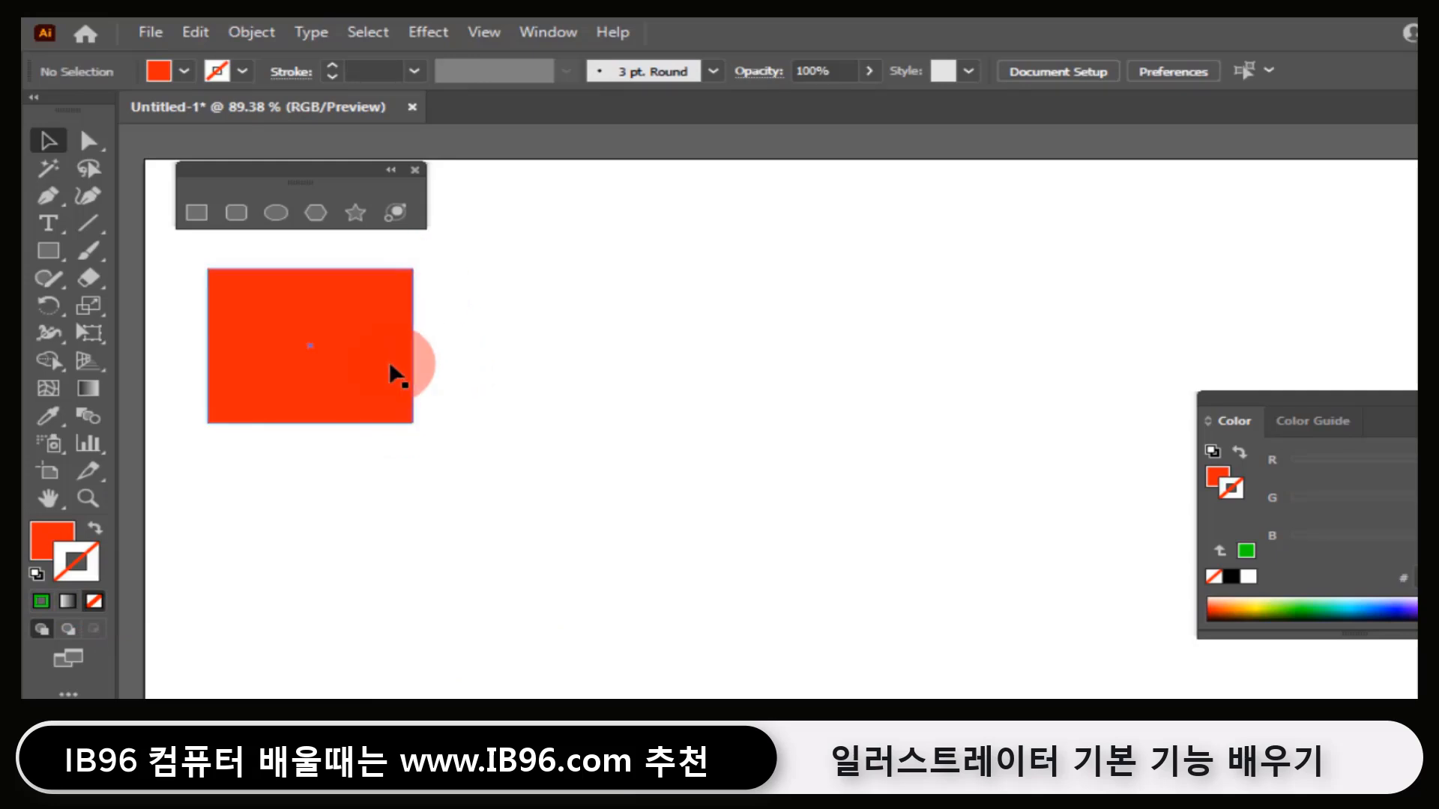
# - Reset the rectangle to the default white fill and black stroke, and deselect it
pyautogui.click(251, 271)
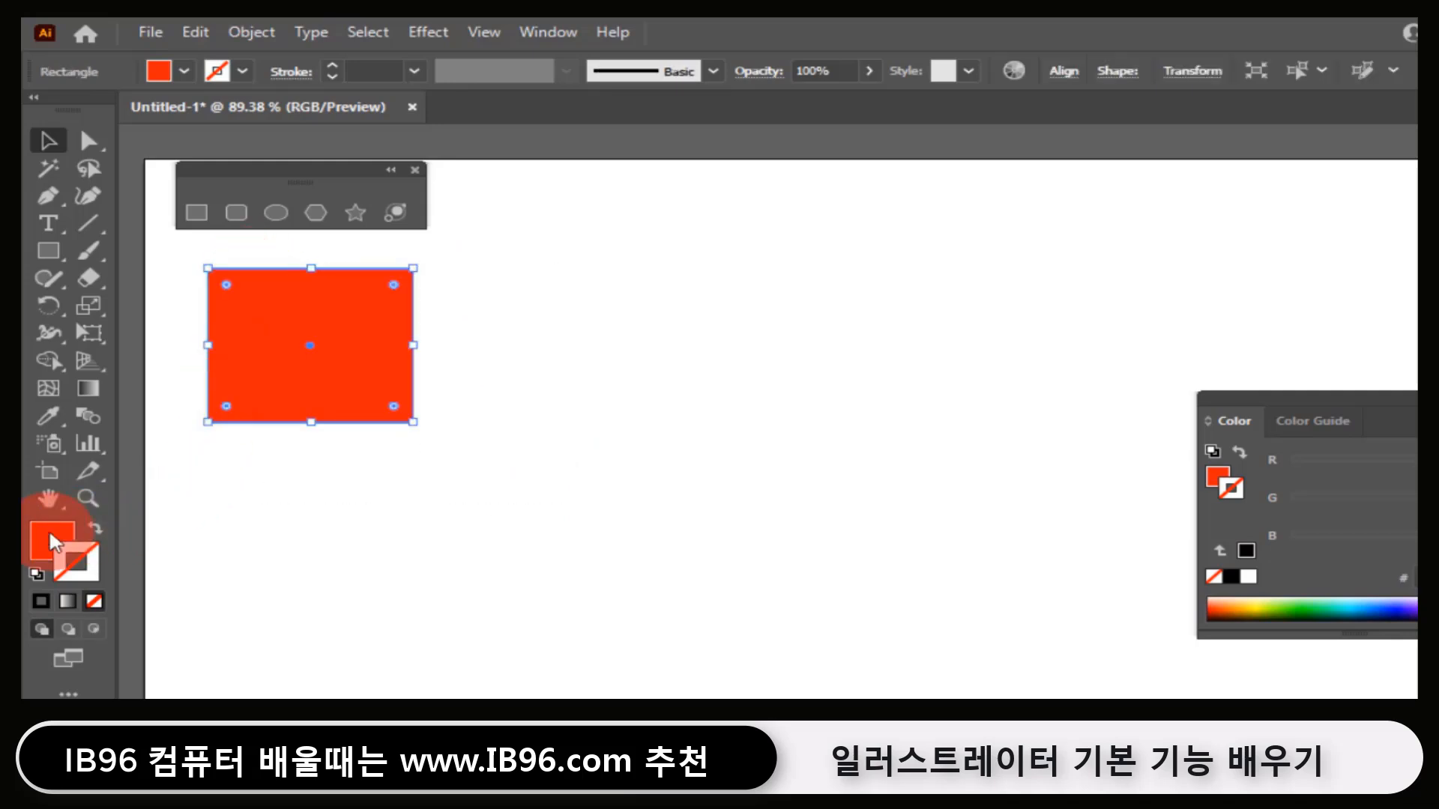
pyautogui.click(38, 574)
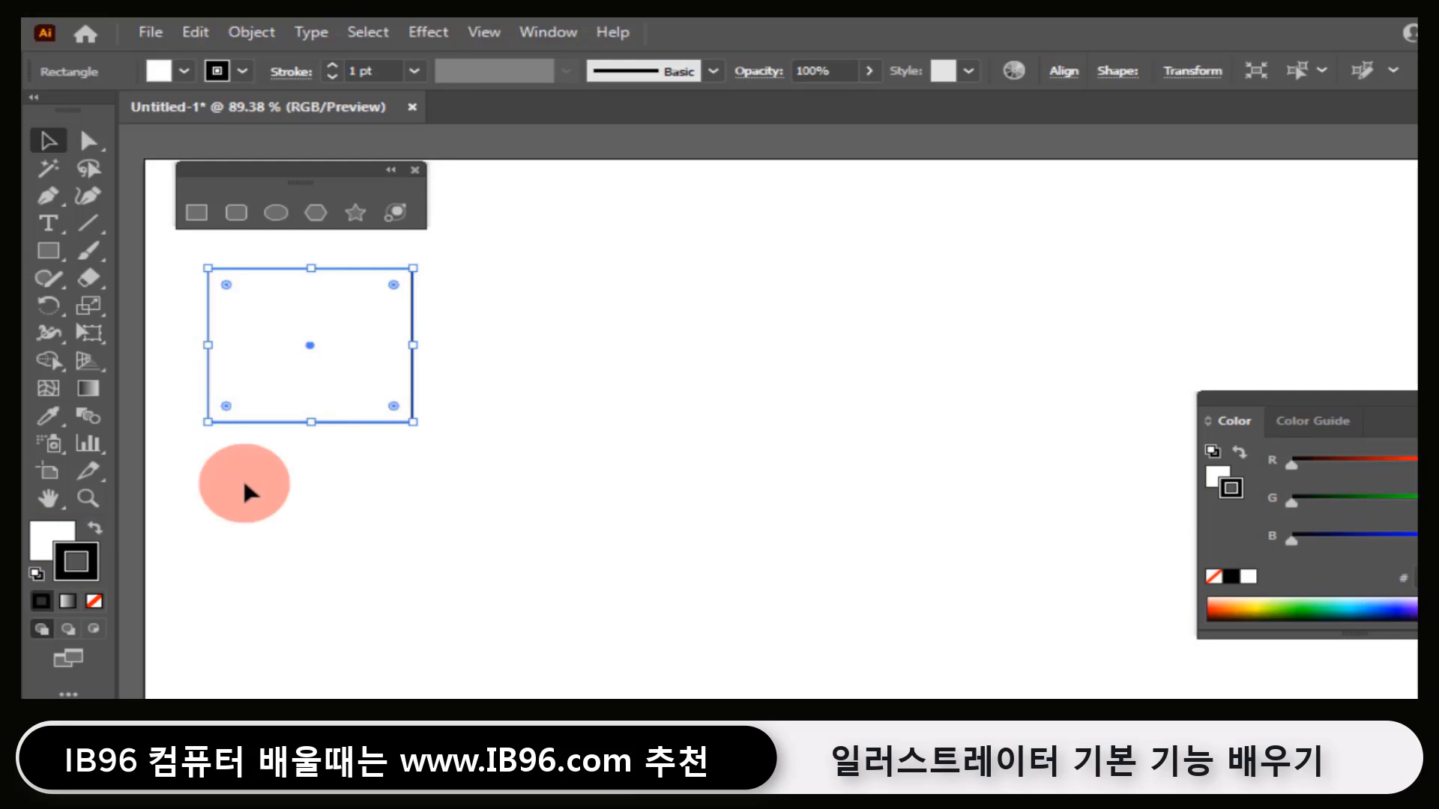
pyautogui.click(452, 552)
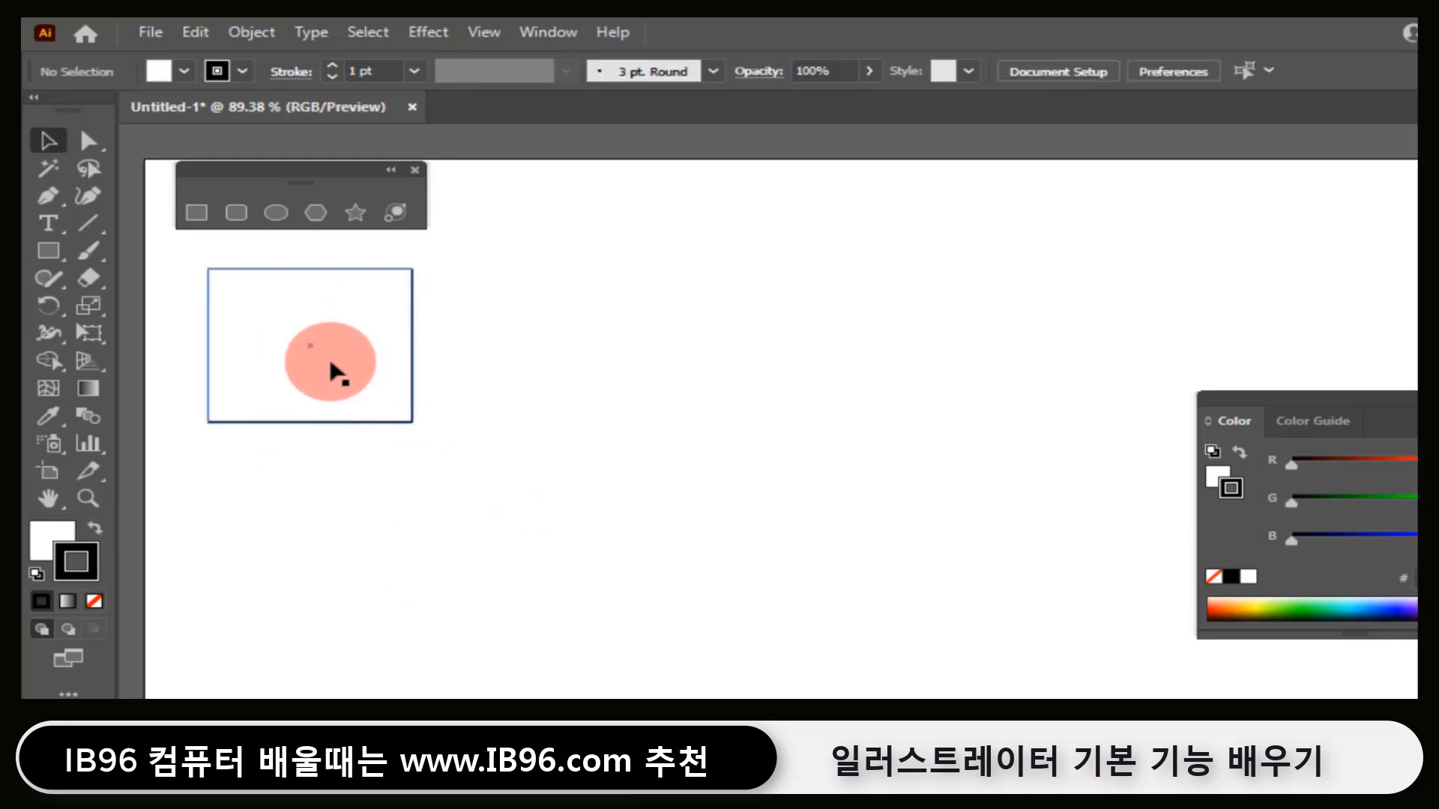
# - Move the rectangle to the right and slightly down, and shrink it slightly from its upper-right corner
pyautogui.moveTo(335, 371); pyautogui.dragTo(480, 374)
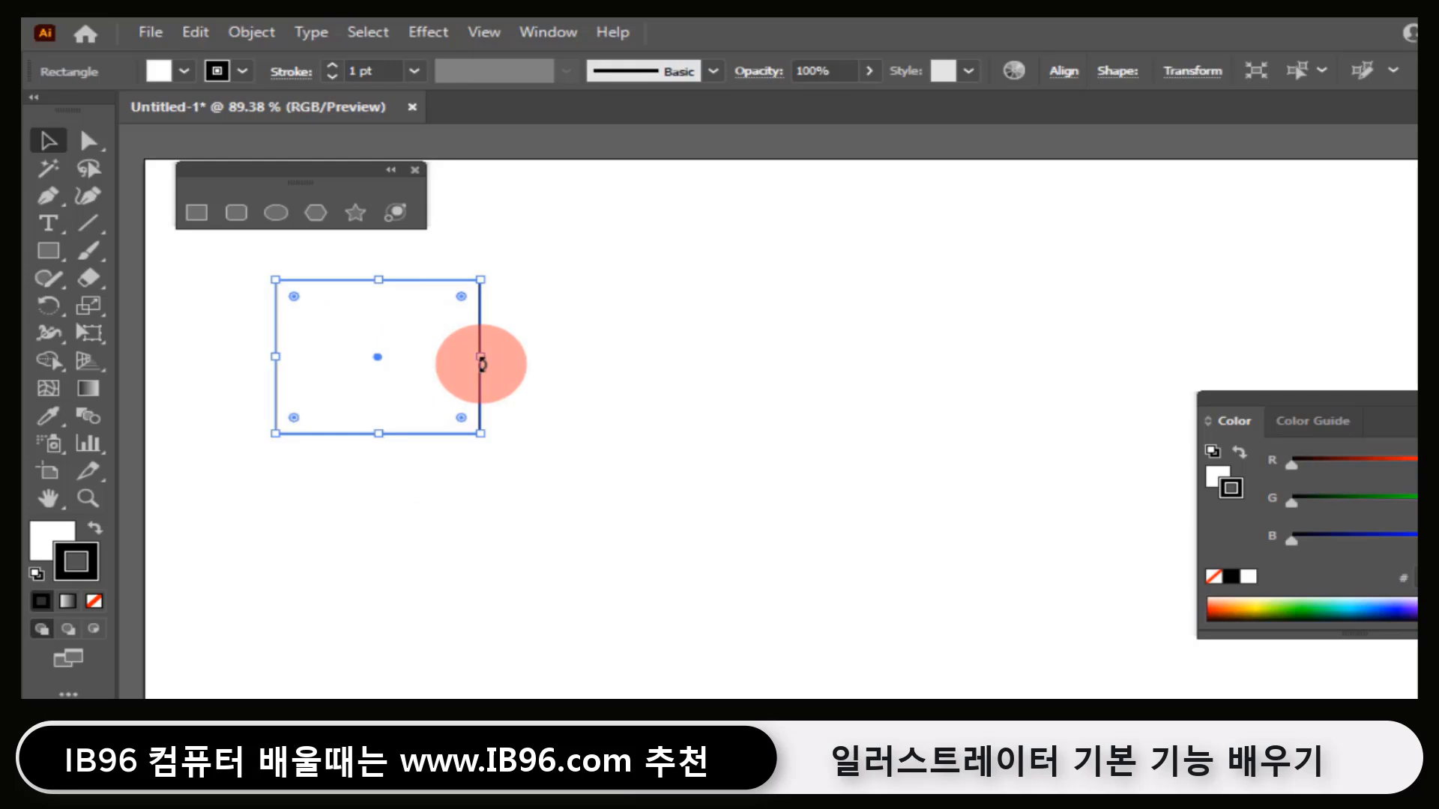
pyautogui.moveTo(482, 281)
pyautogui.mouseDown()
pyautogui.moveTo(553, 283)
pyautogui.moveTo(616, 212)
pyautogui.moveTo(469, 298)
pyautogui.mouseUp()
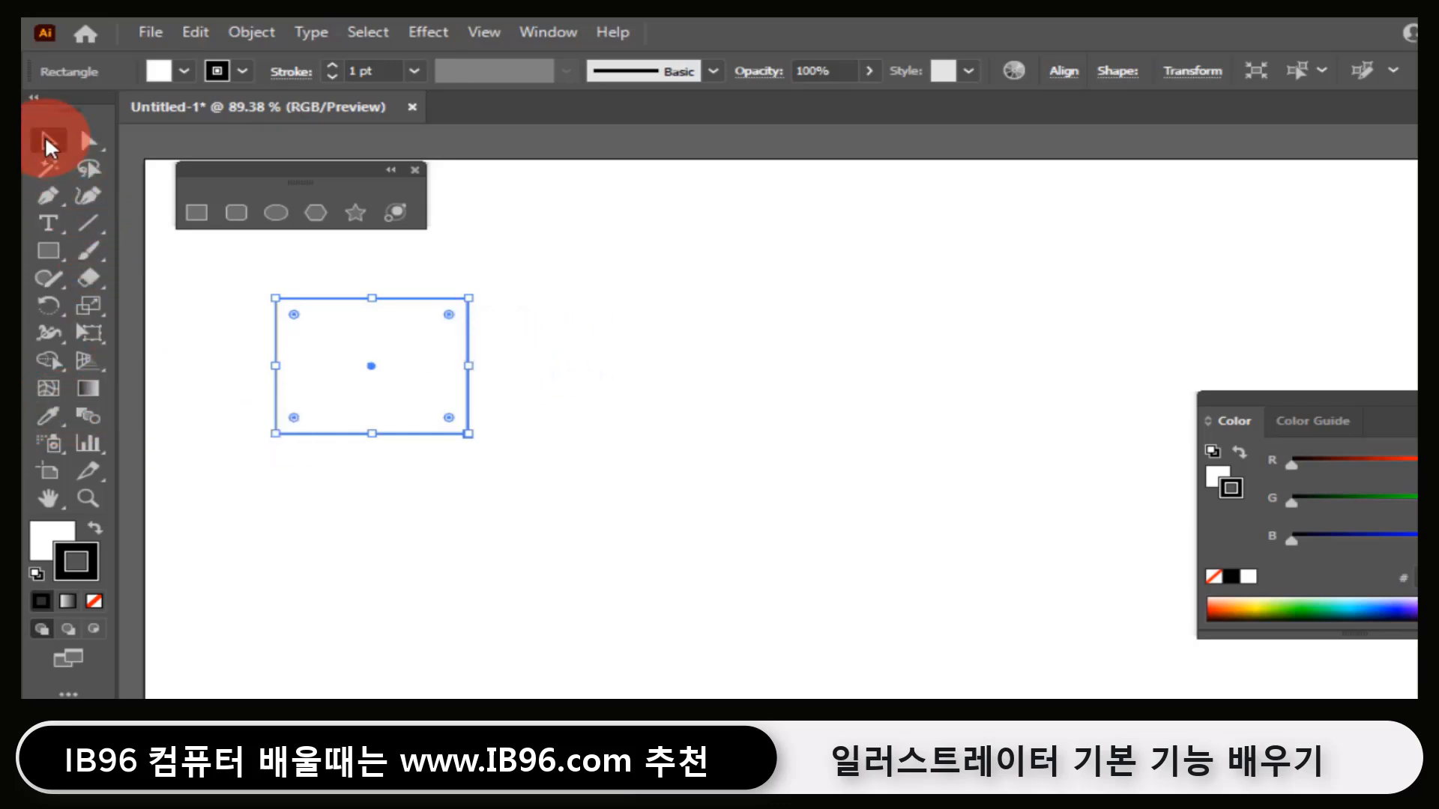
# - Alternate between the Selection and Direct Selection tools, select only the rectangle's upper-left anchor point, and clear the selection
pyautogui.click(90, 143)
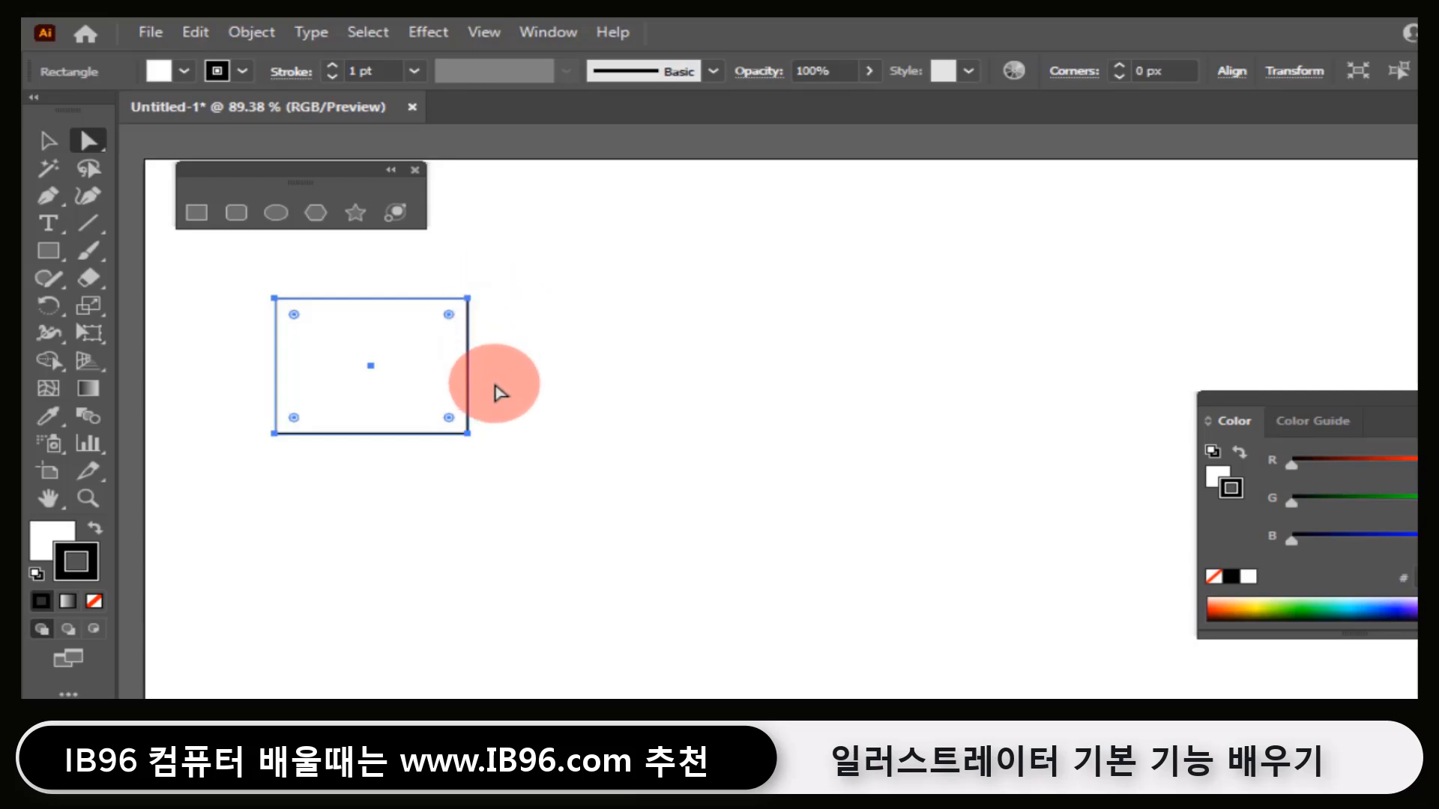
pyautogui.click(275, 434)
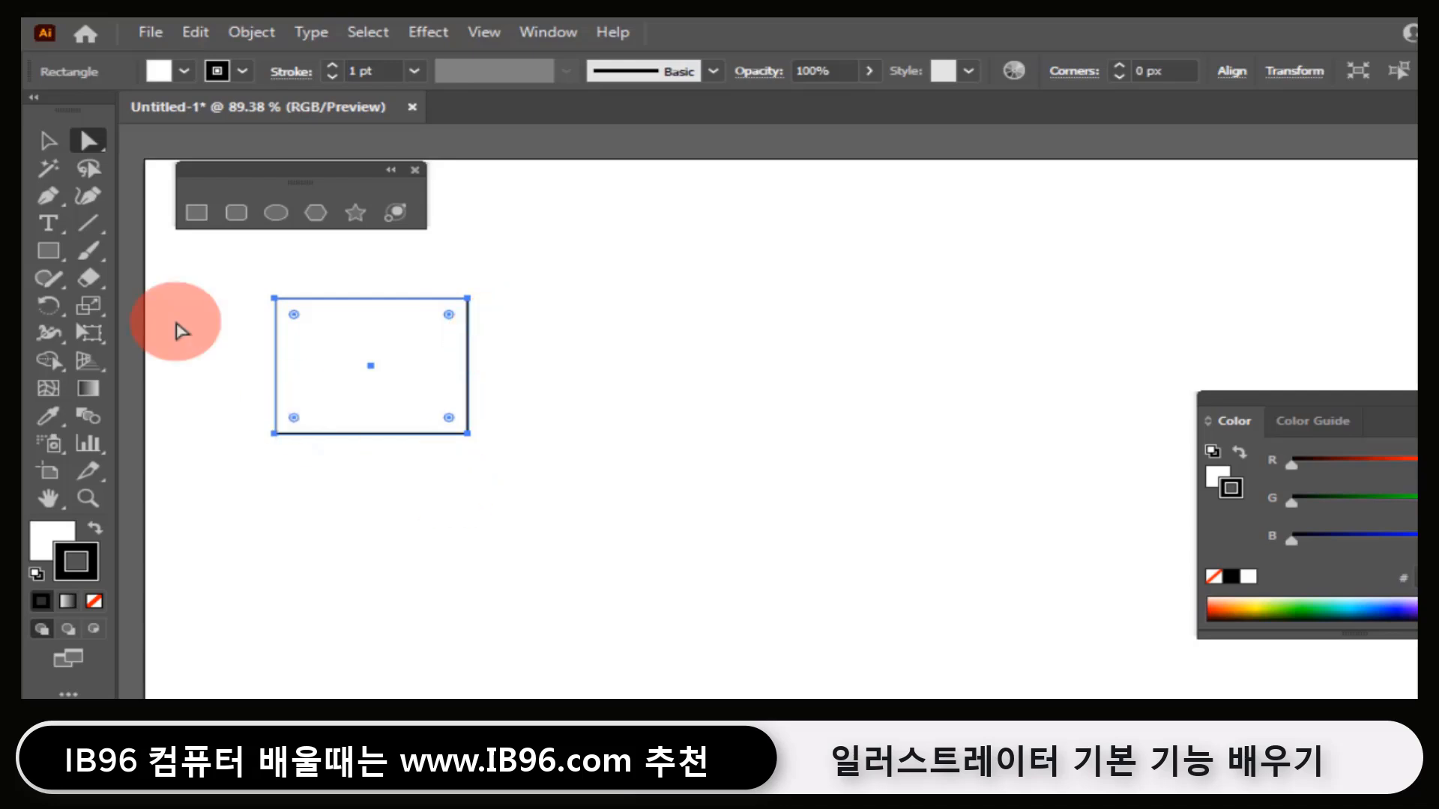
pyautogui.click(49, 141)
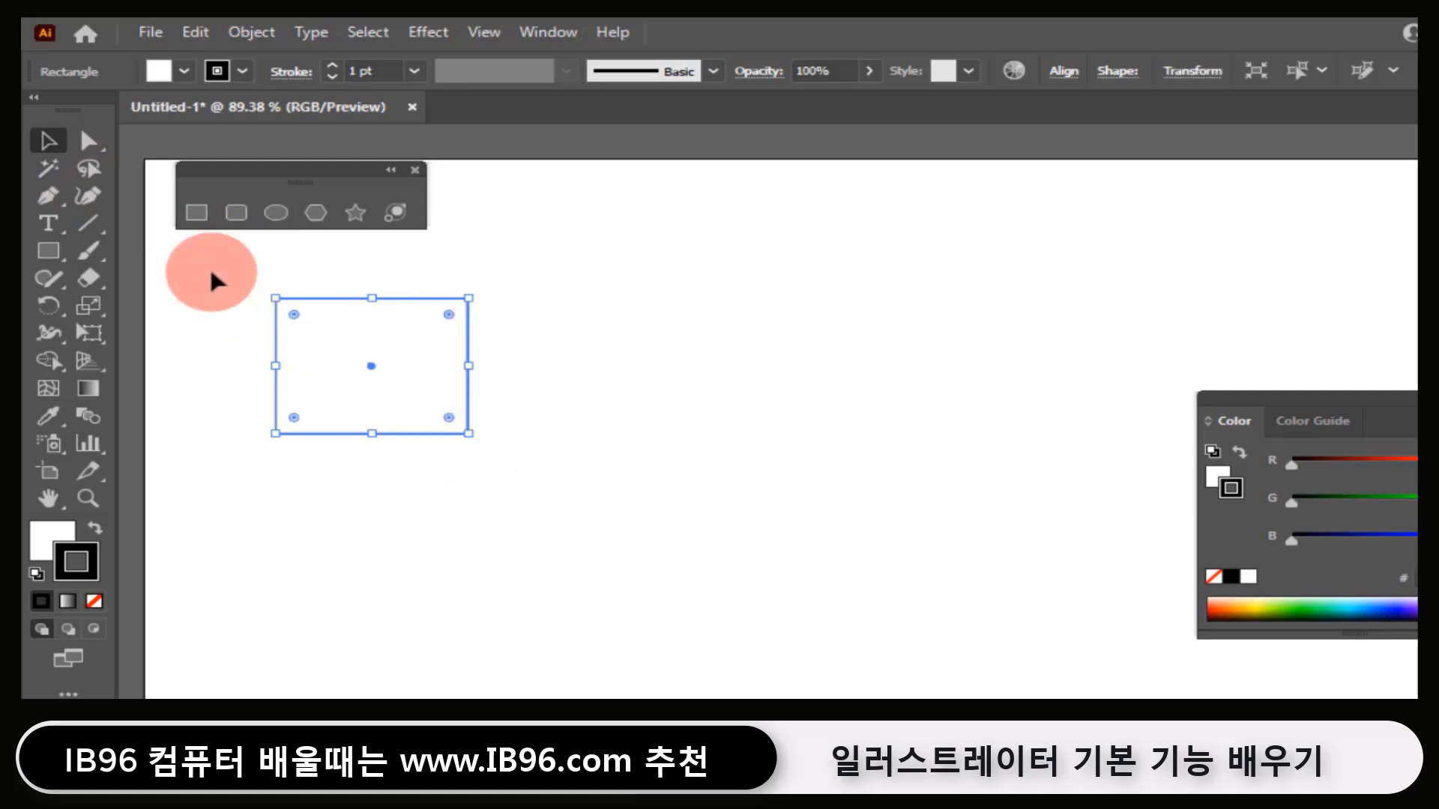
pyautogui.press('a')
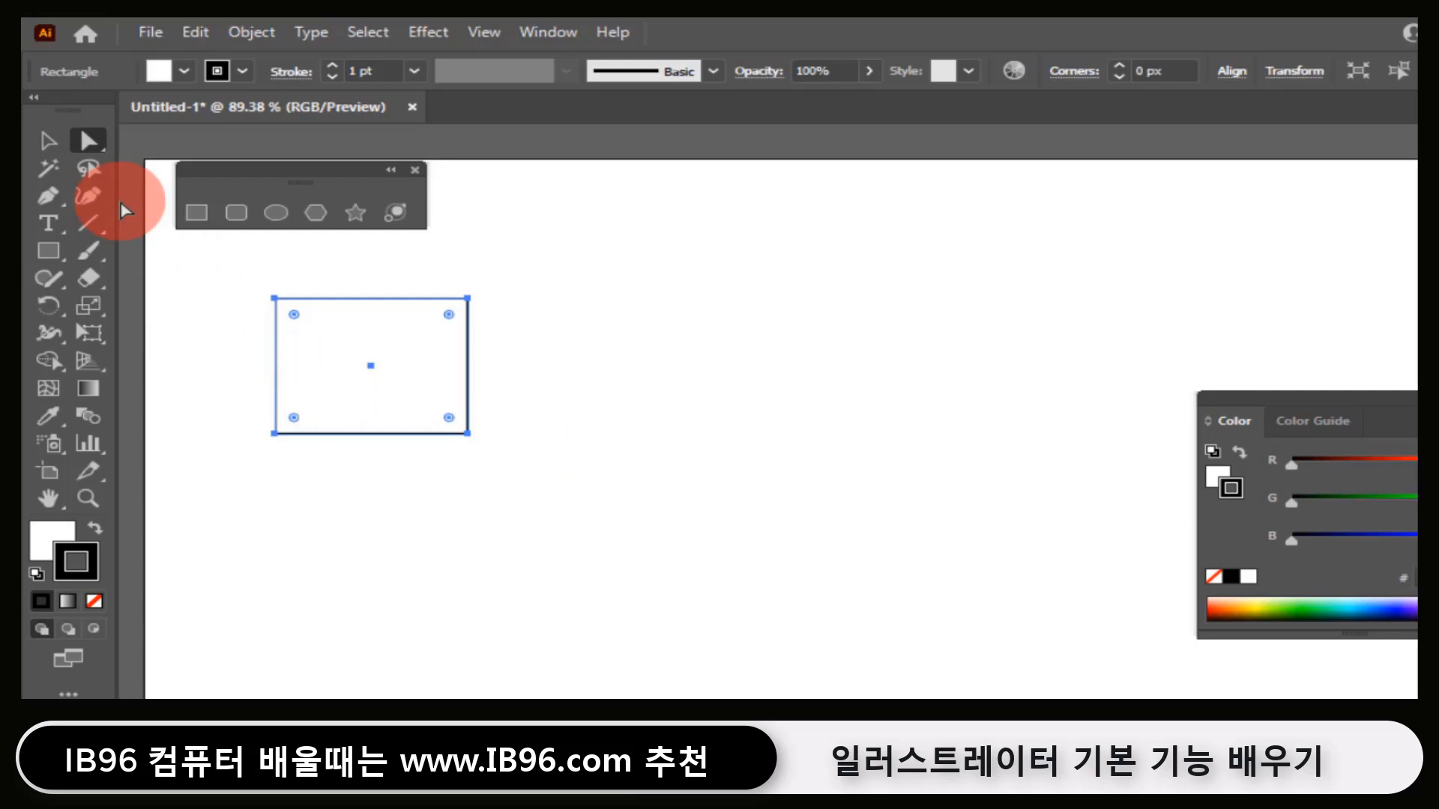
pyautogui.click(45, 141)
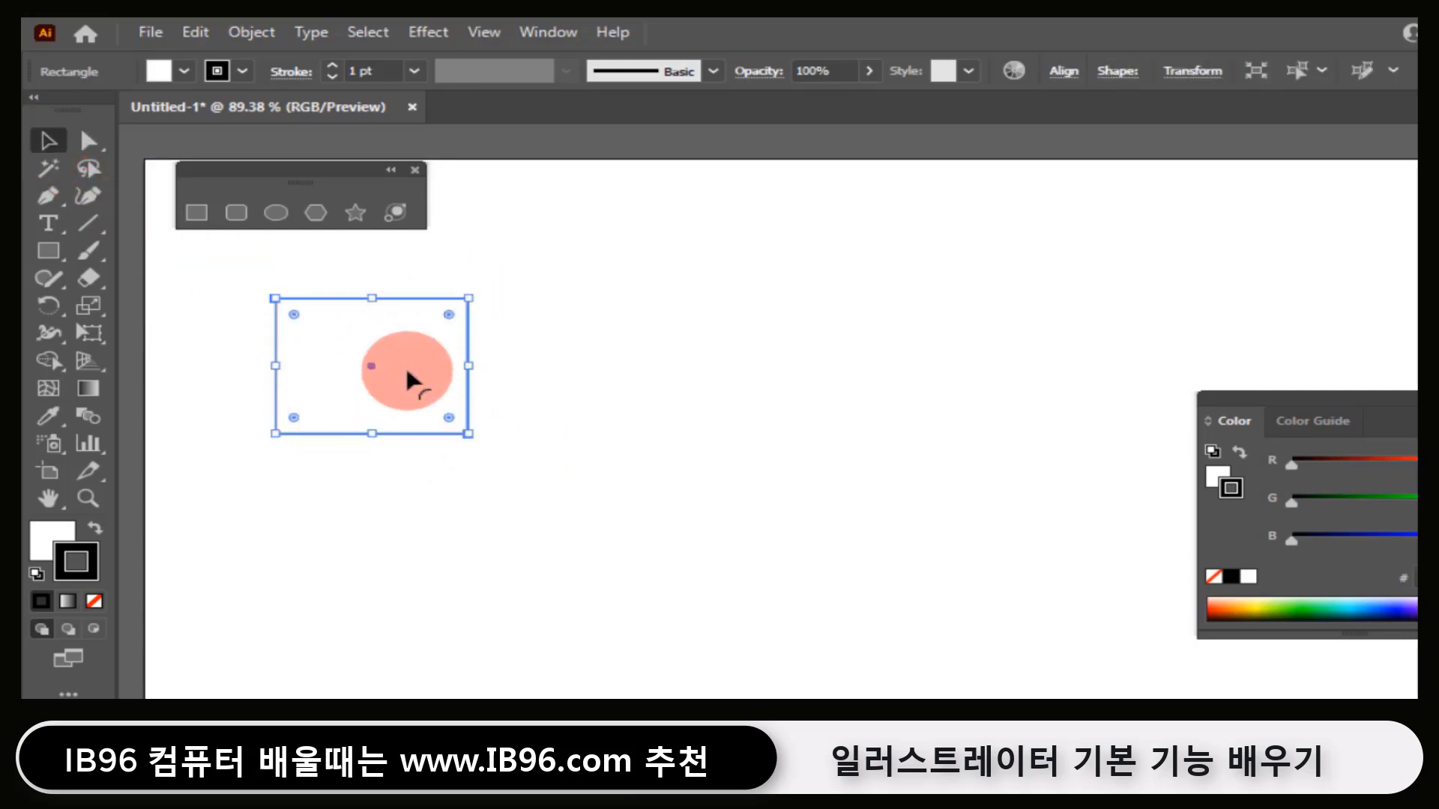
pyautogui.click(88, 141)
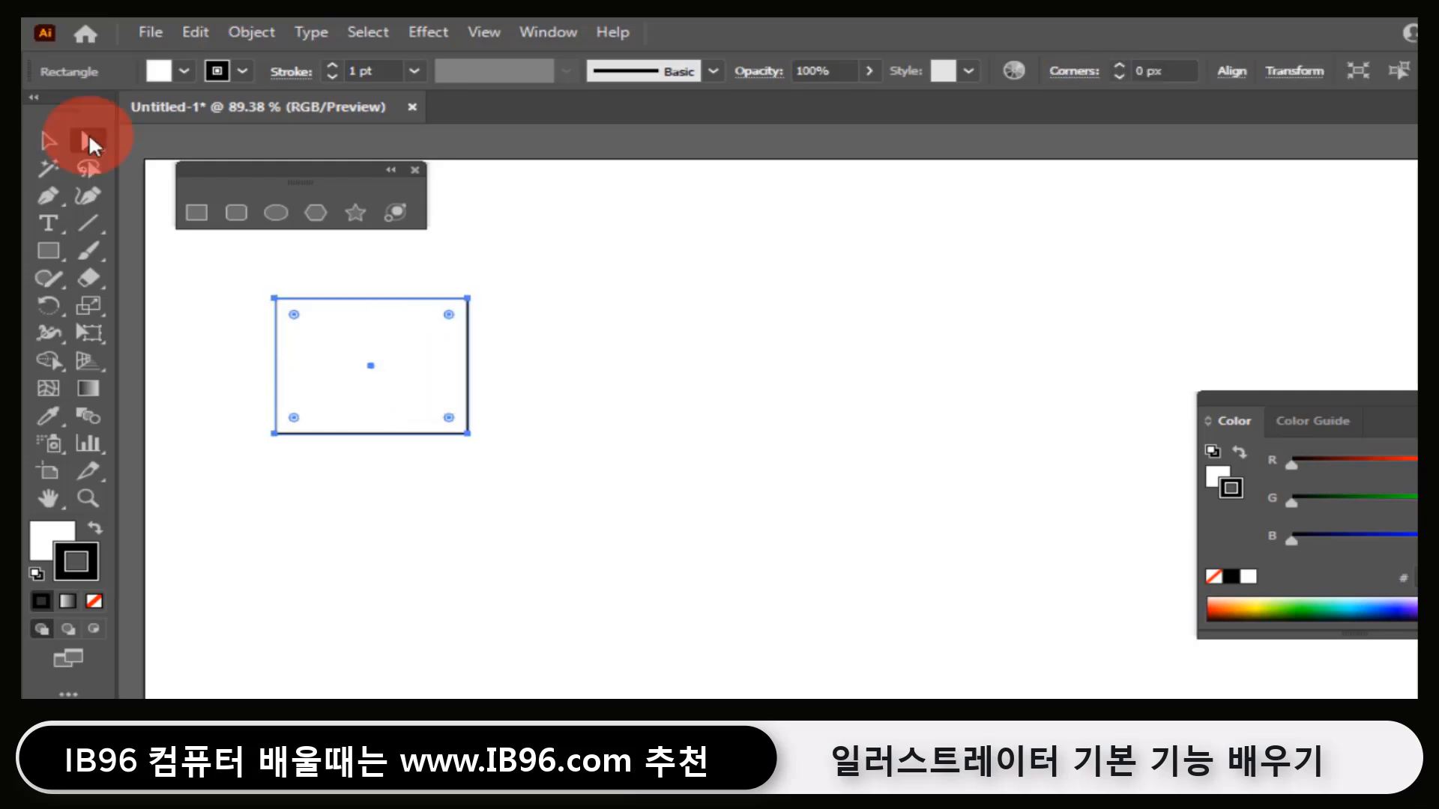
pyautogui.click(468, 299)
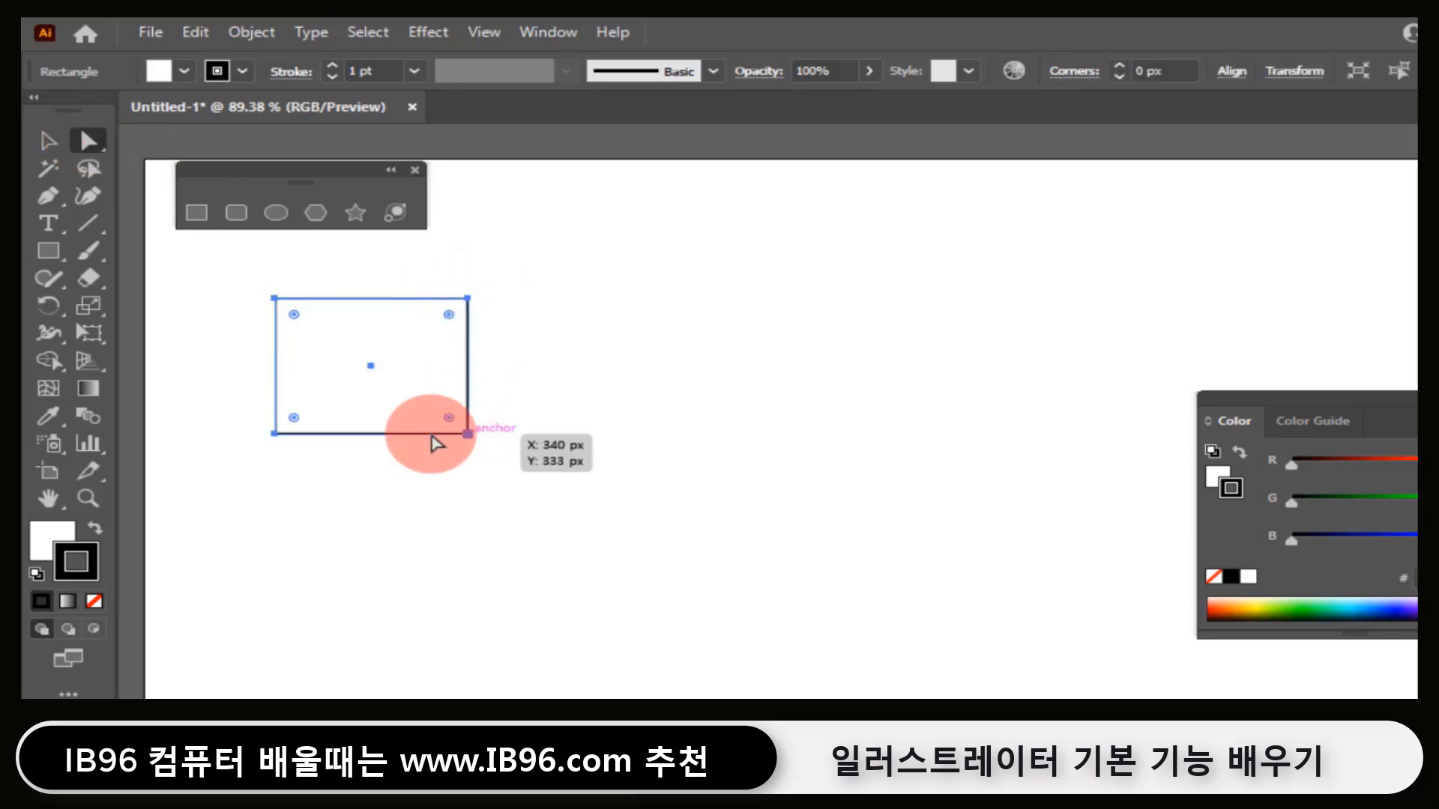
pyautogui.click(275, 298)
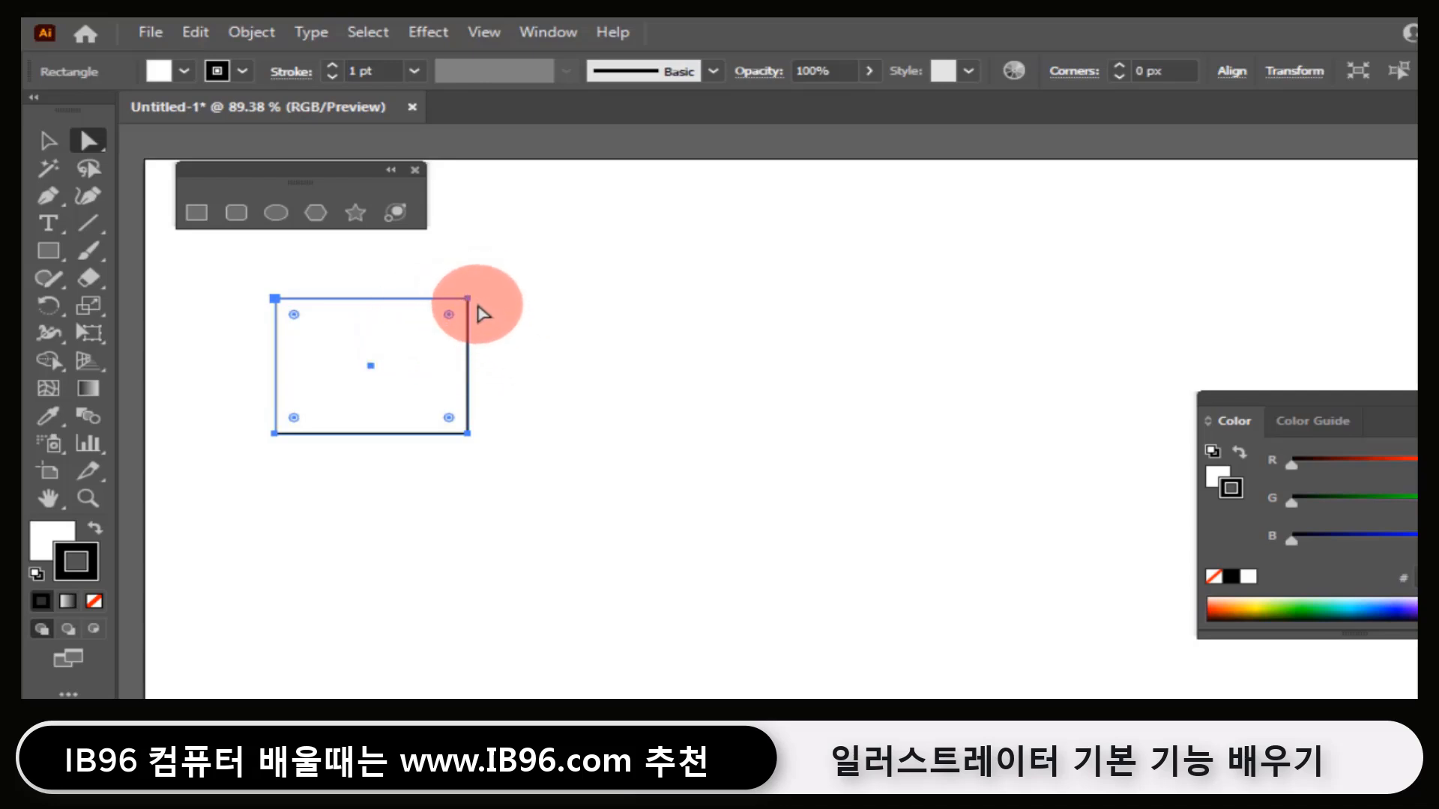
pyautogui.moveTo(501, 268); pyautogui.dragTo(440, 277)
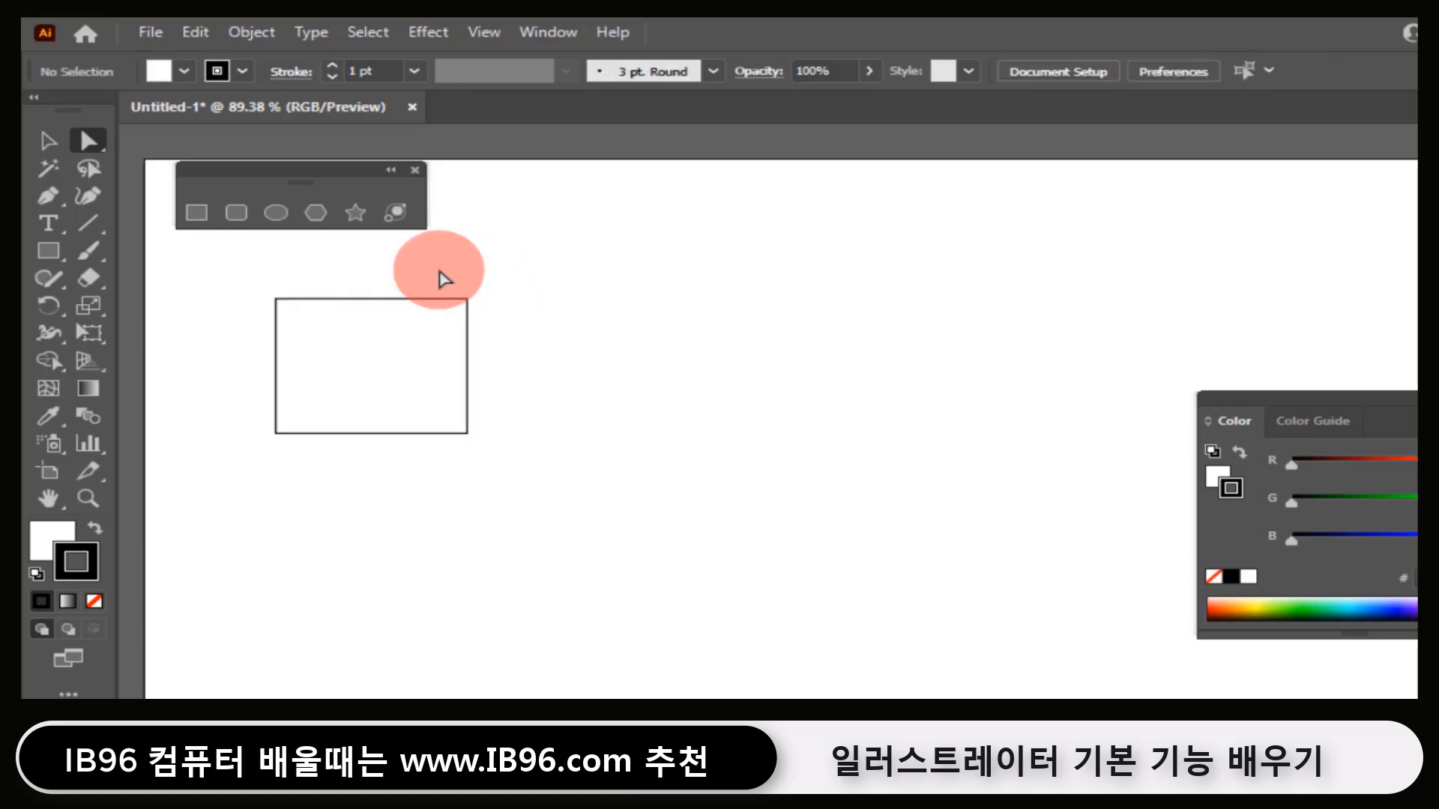
# - Select the whole rectangle with the Selection tool and deselect it
pyautogui.click(51, 144)
pyautogui.moveTo(492, 209); pyautogui.dragTo(442, 315)
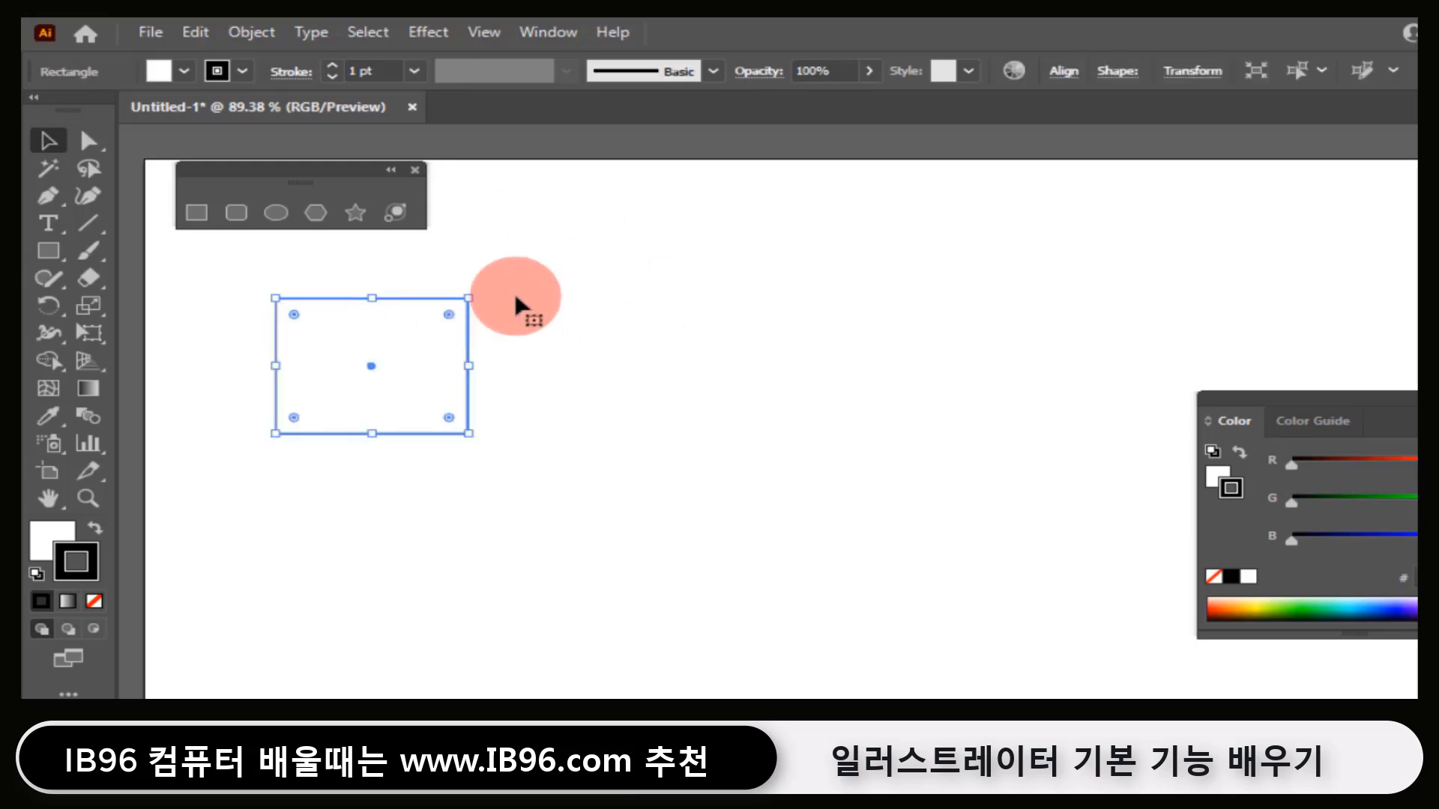
pyautogui.click(659, 290)
# - Select only the rectangle's upper-right anchor point with the Direct Selection tool and move it straight up to slant the upper edge
pyautogui.click(92, 143)
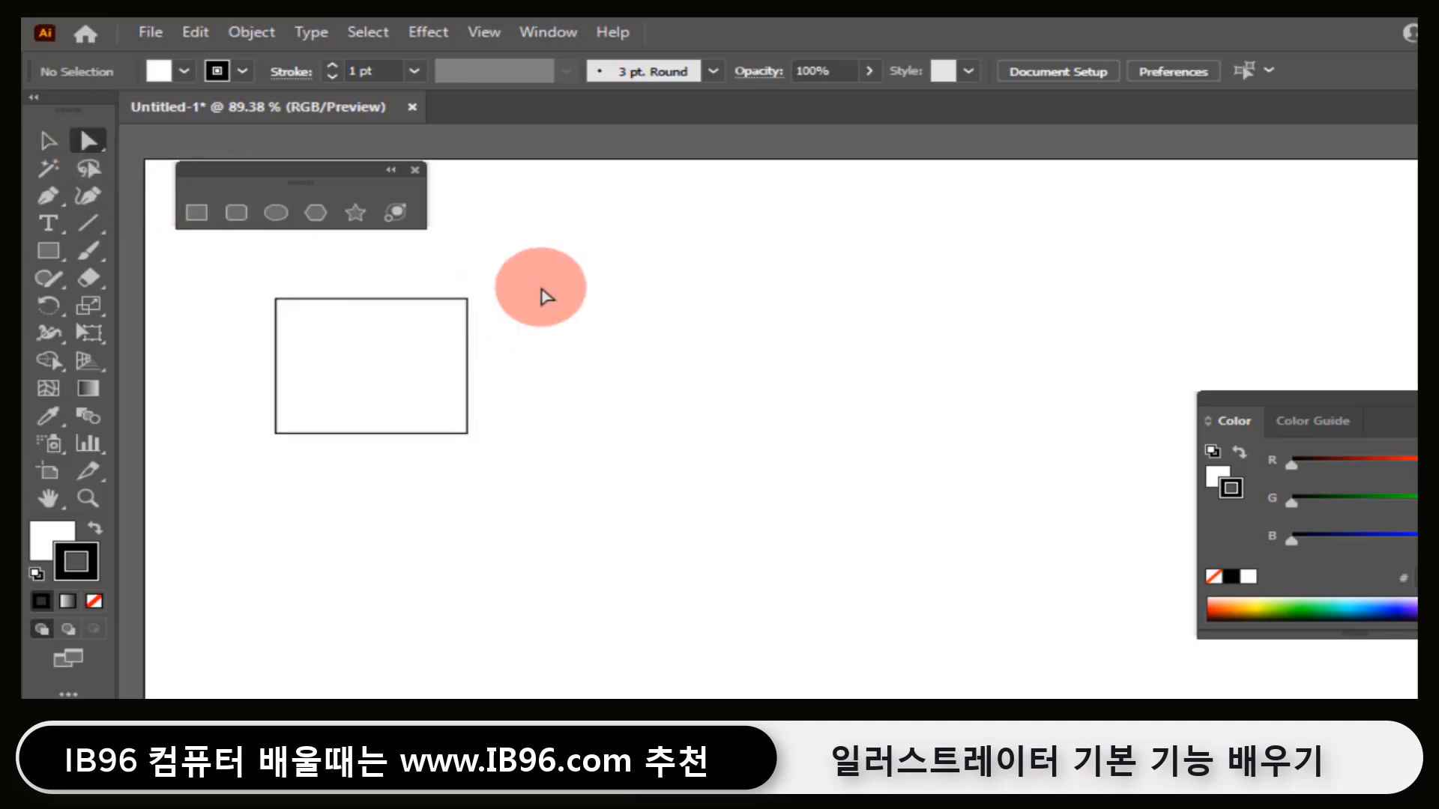
pyautogui.moveTo(528, 242); pyautogui.dragTo(455, 313)
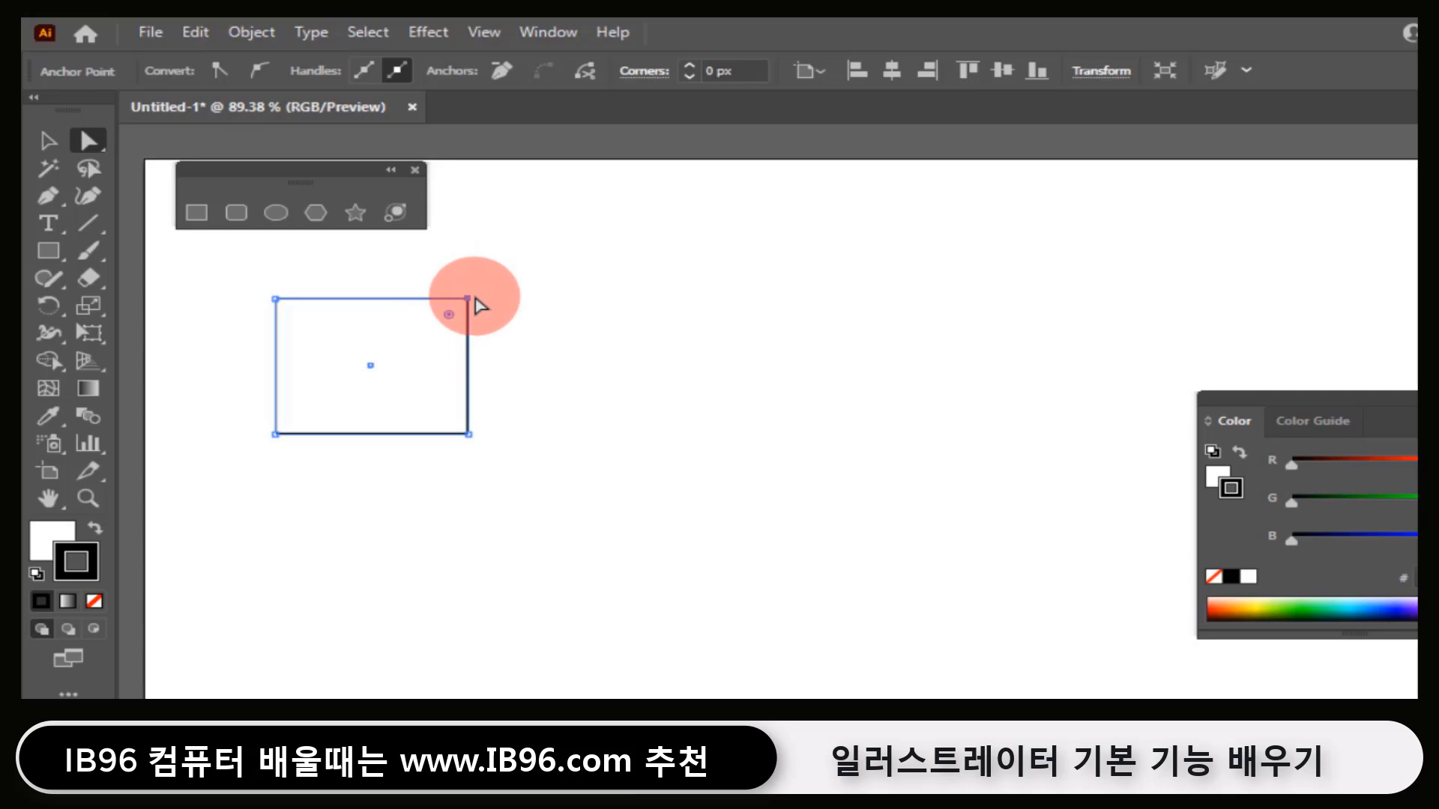
pyautogui.moveTo(468, 298); pyautogui.dragTo(468, 220)
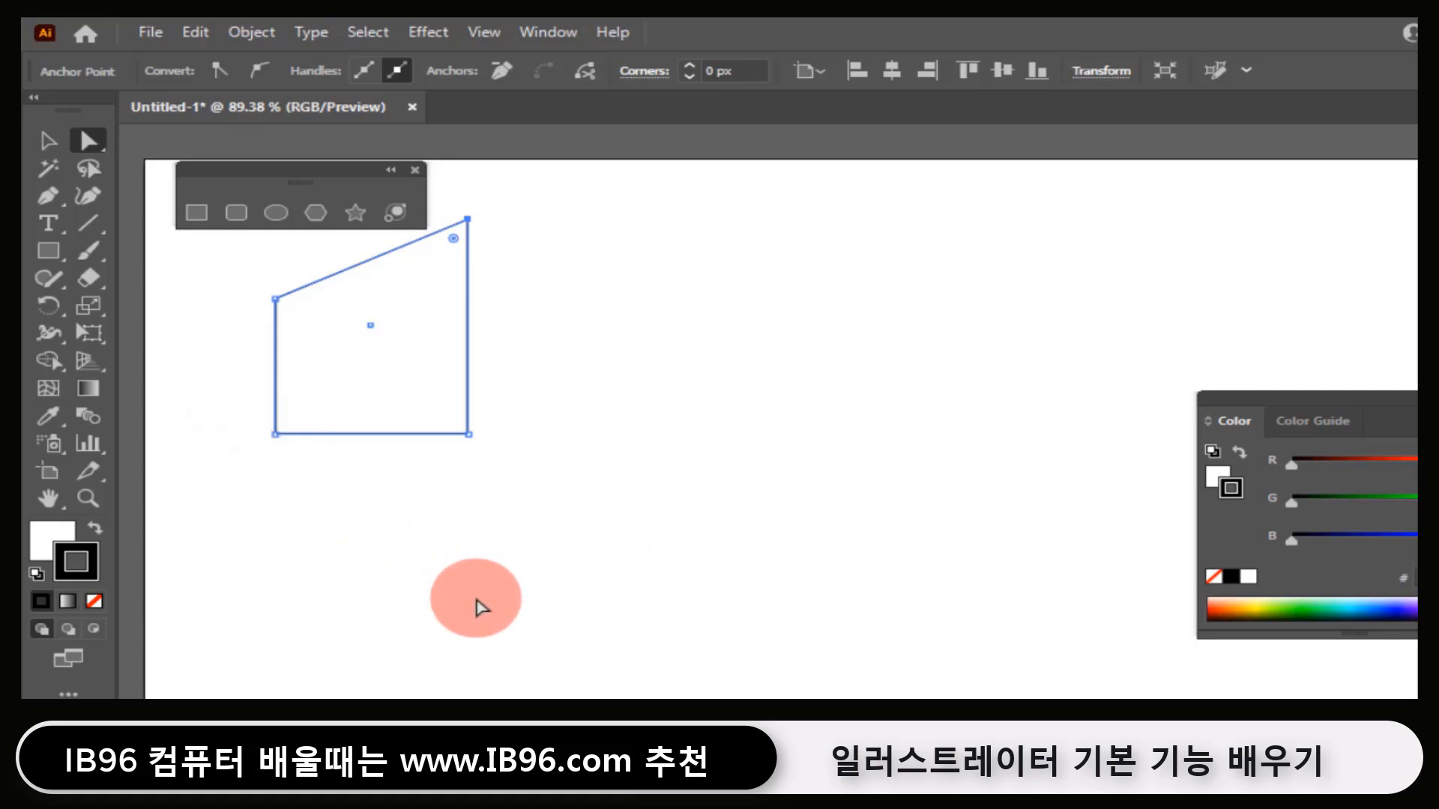
# - Lower the shape's bottom edge by moving its two lower anchor points together, and bring the upper-right anchor down slightly
pyautogui.moveTo(514, 403); pyautogui.dragTo(249, 458)
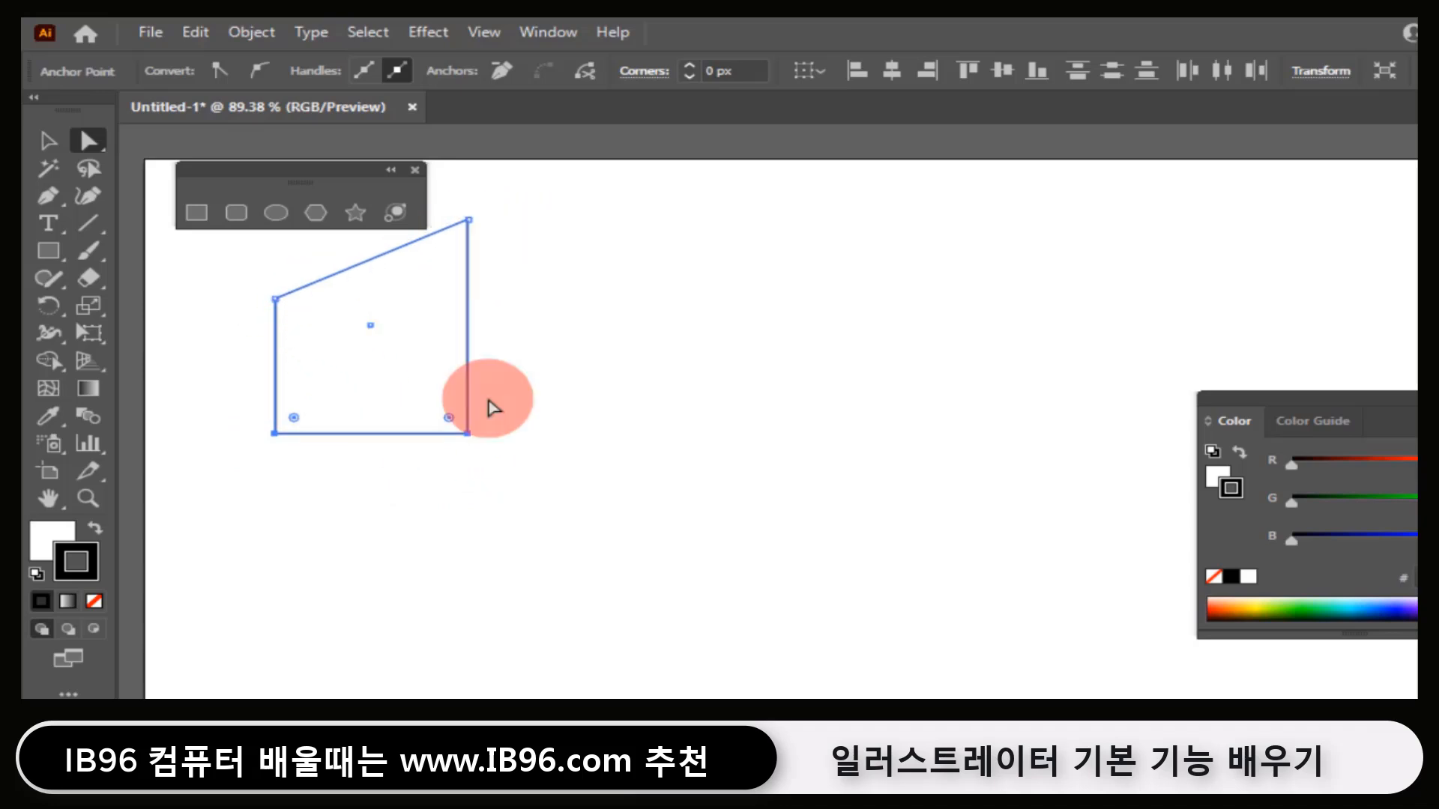
pyautogui.moveTo(469, 434); pyautogui.dragTo(467, 558)
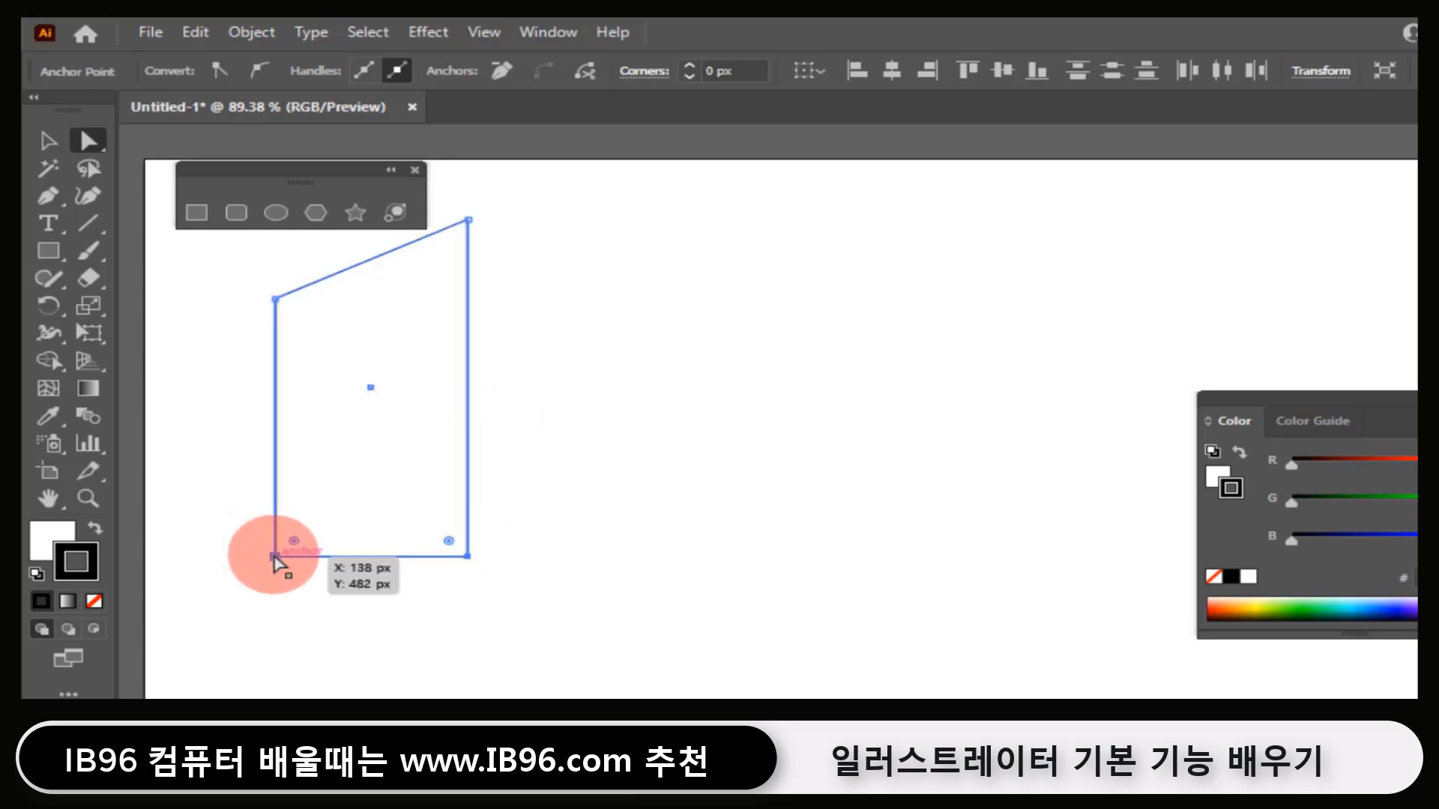
pyautogui.moveTo(274, 558); pyautogui.dragTo(279, 507)
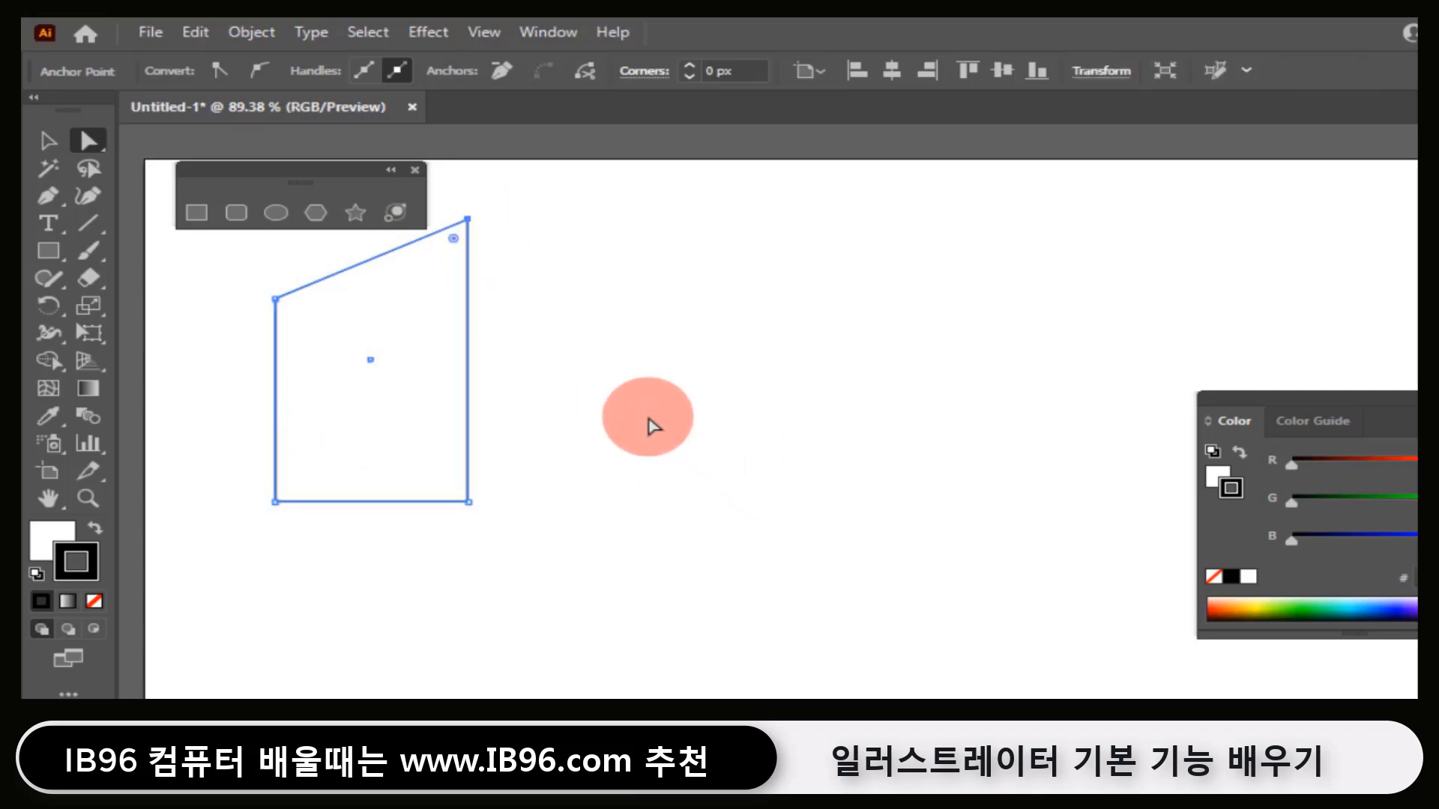
pyautogui.moveTo(467, 219)
pyautogui.mouseDown()
pyautogui.moveTo(572, 235)
pyautogui.moveTo(449, 241)
pyautogui.moveTo(470, 231)
pyautogui.mouseUp()
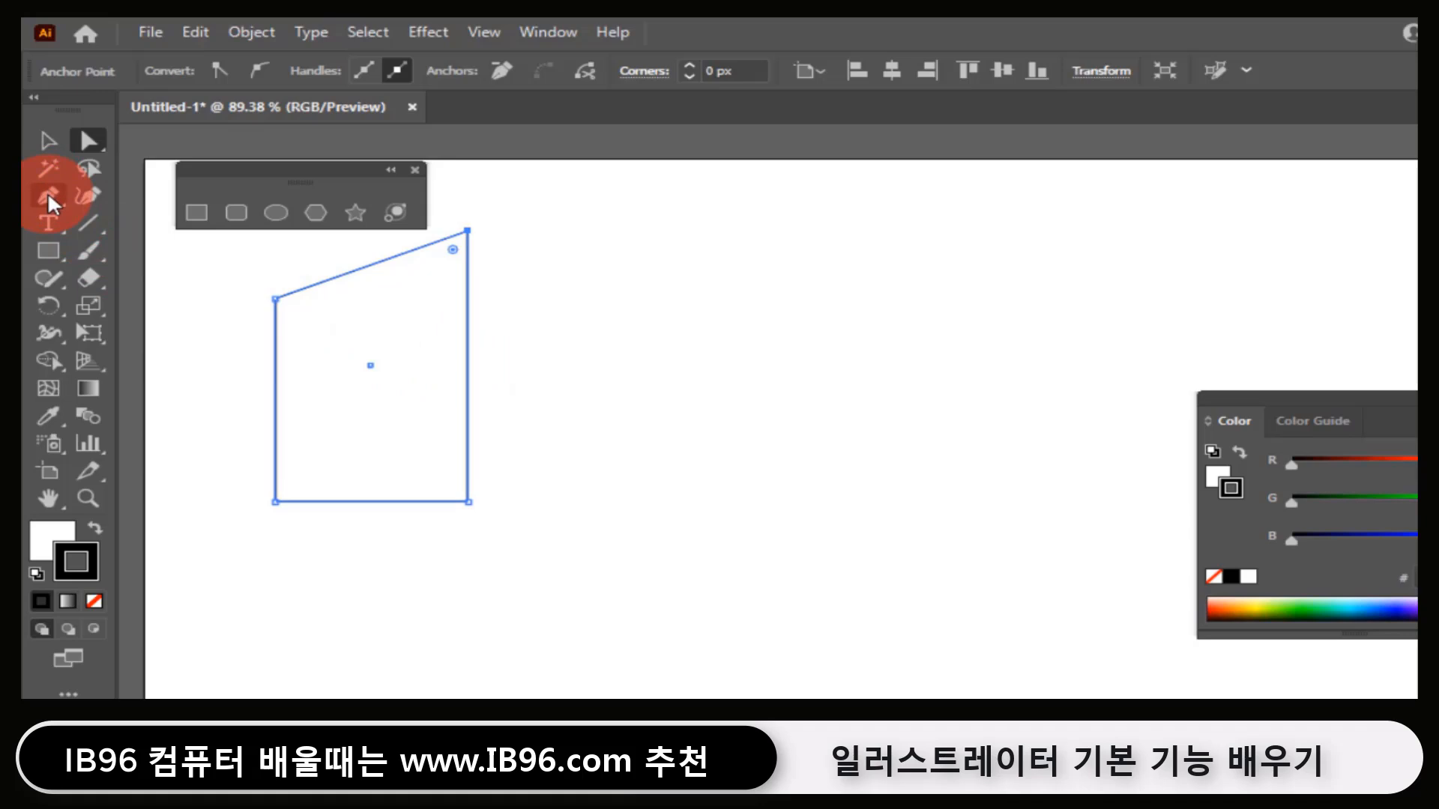
# - Add an anchor point at the middle of the shape's right edge and pull it outward to the right to form a five-sided shape
pyautogui.moveTo(48, 194); pyautogui.dragTo(109, 229)
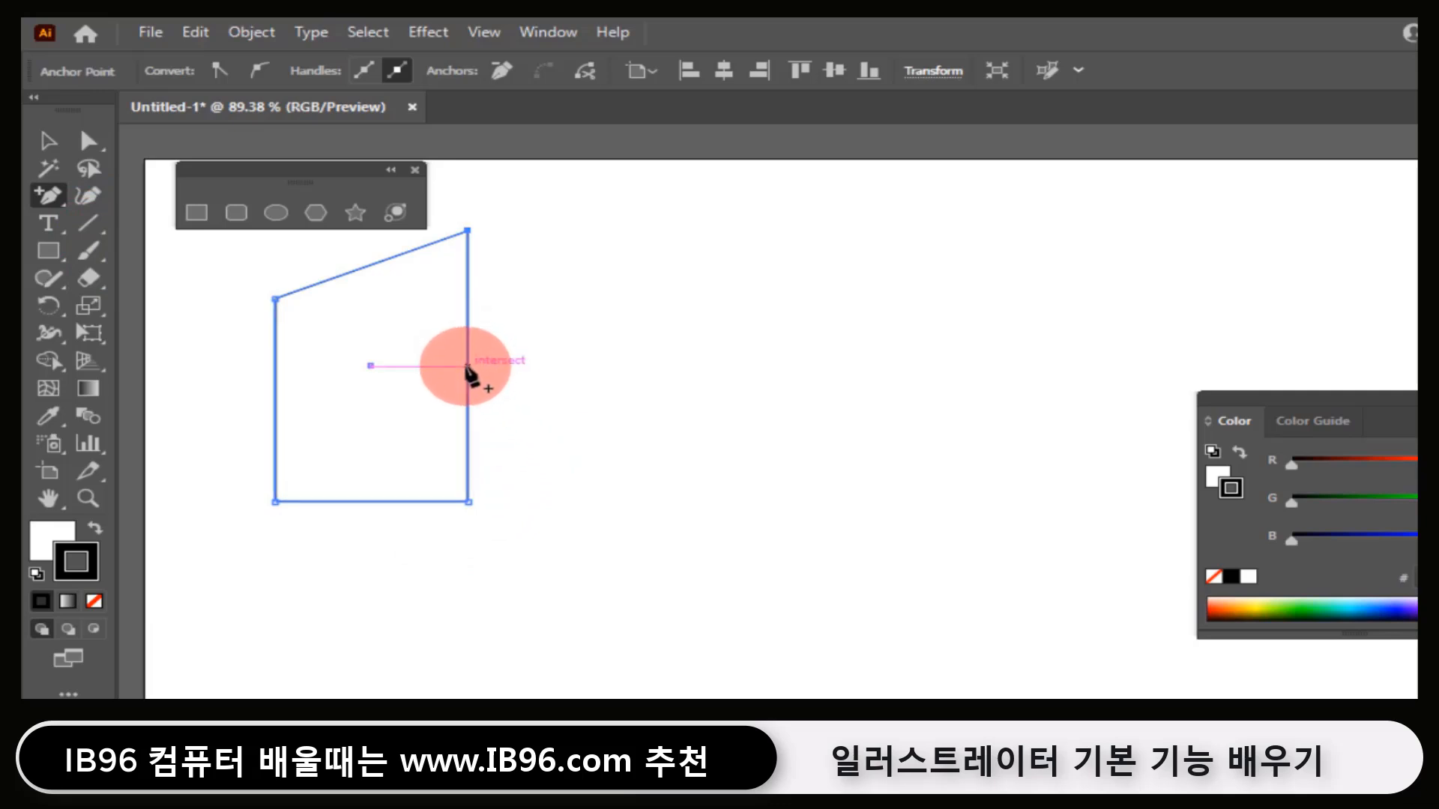
pyautogui.click(468, 365)
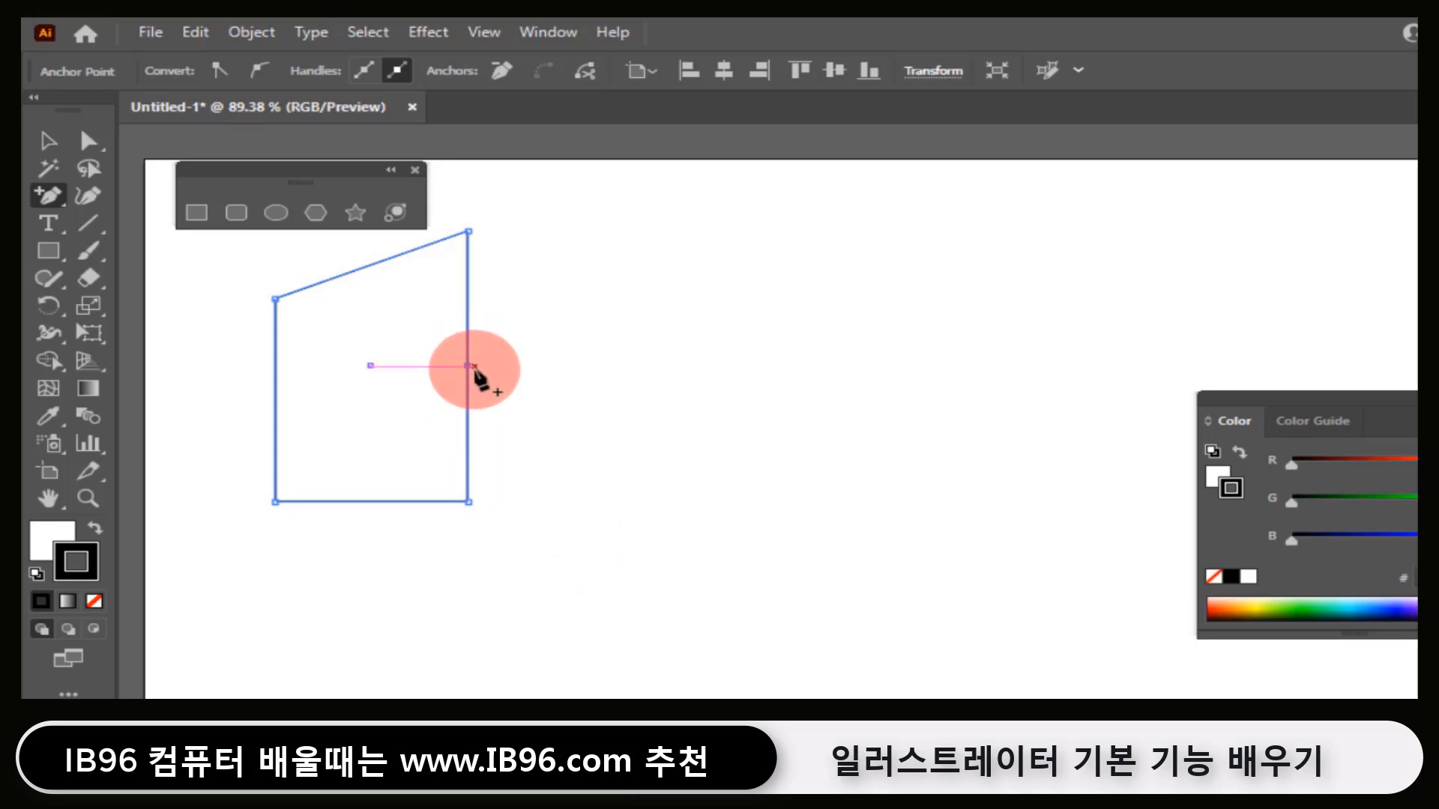
pyautogui.click(90, 138)
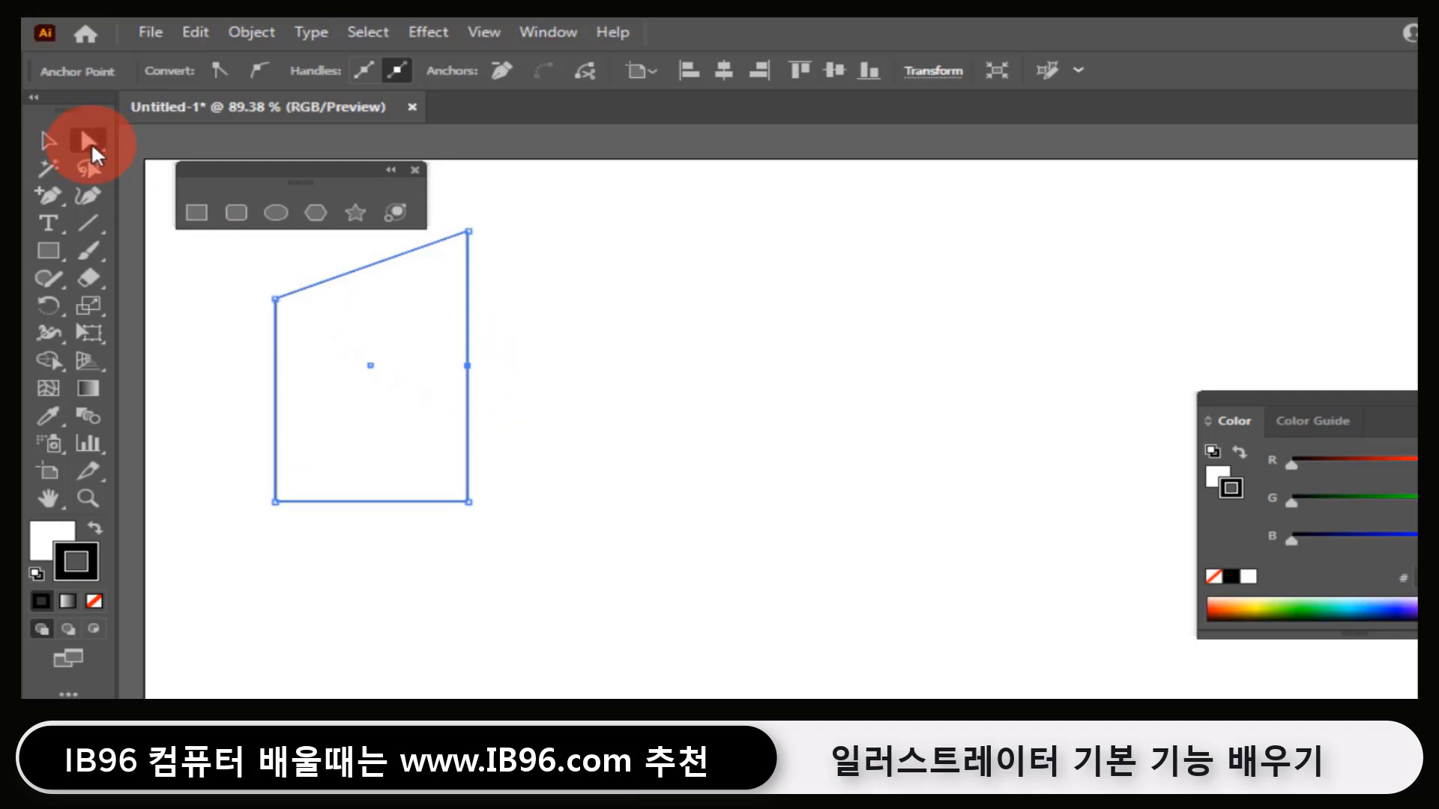
pyautogui.click(467, 367)
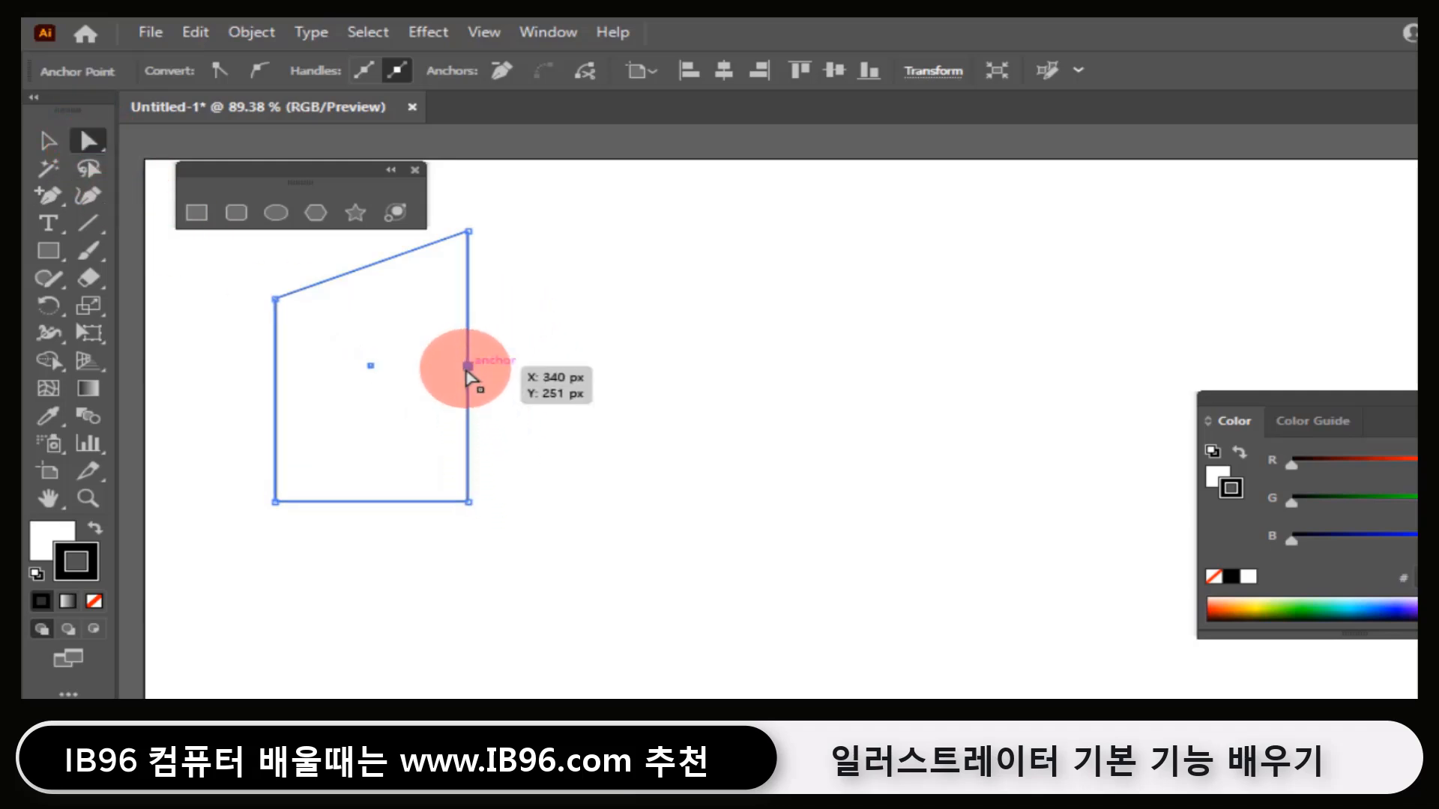
pyautogui.moveTo(467, 367); pyautogui.dragTo(605, 372)
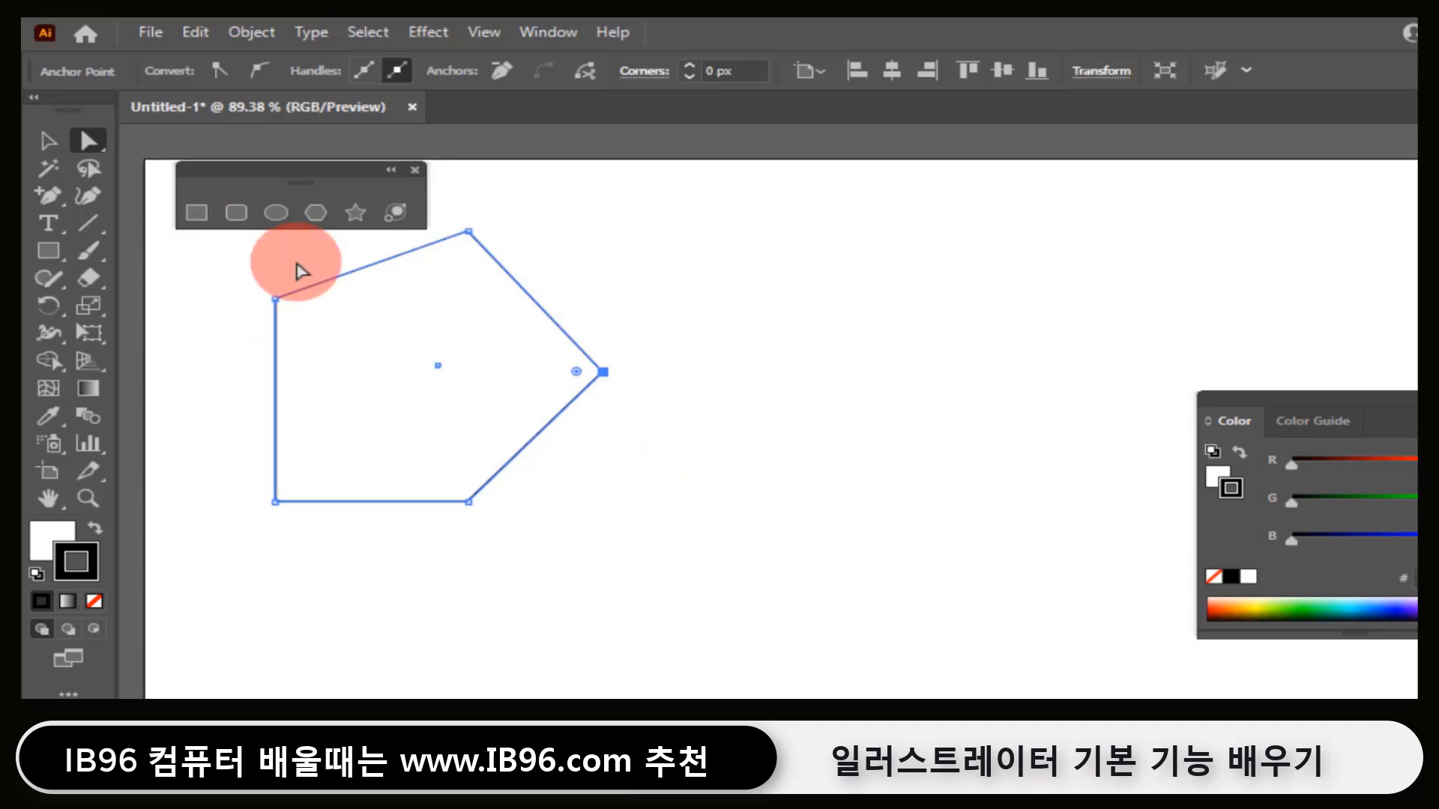
# - Select the shape's rightmost anchor point and delete it together with its two adjoining segments
pyautogui.moveTo(683, 310); pyautogui.dragTo(545, 495)
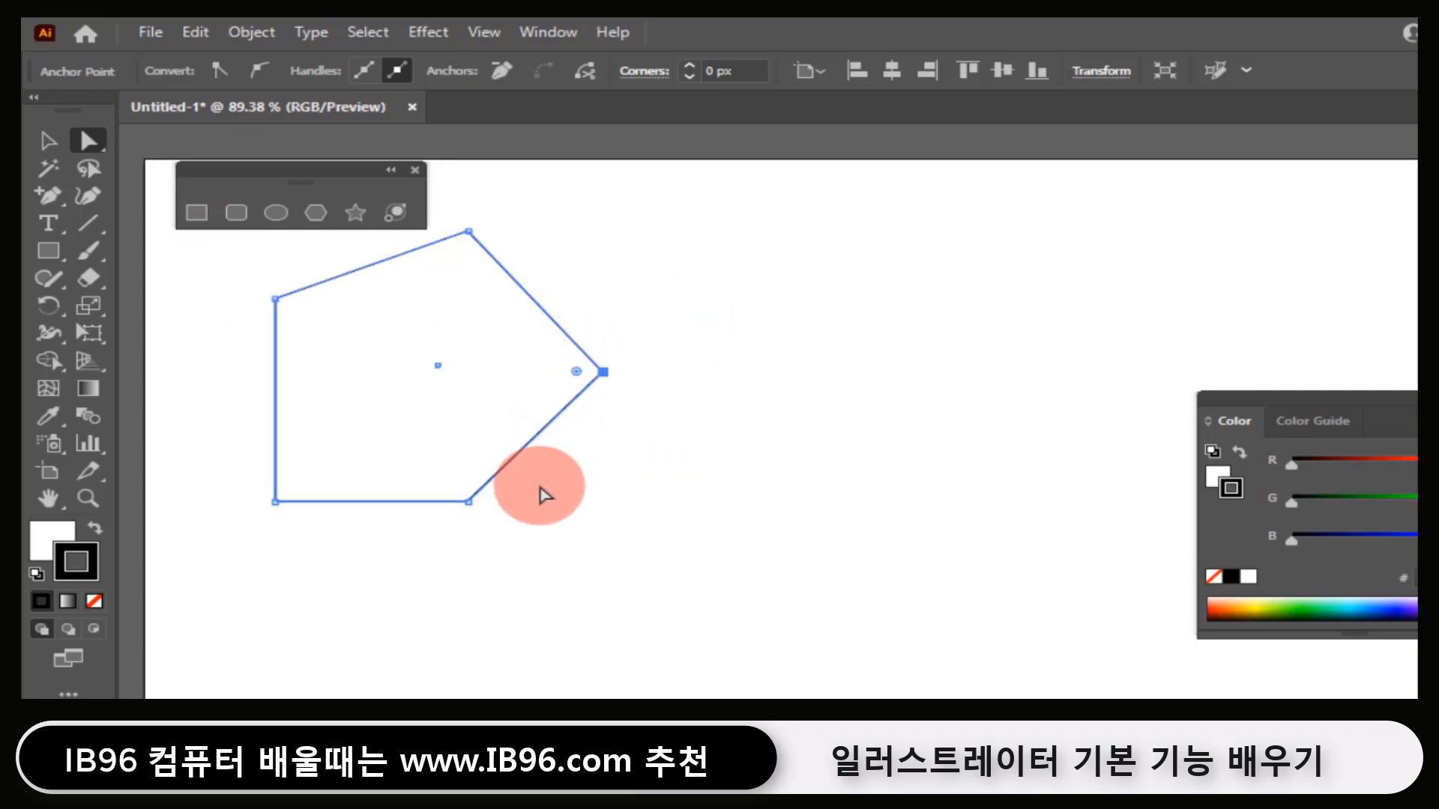
pyautogui.press('Delete')
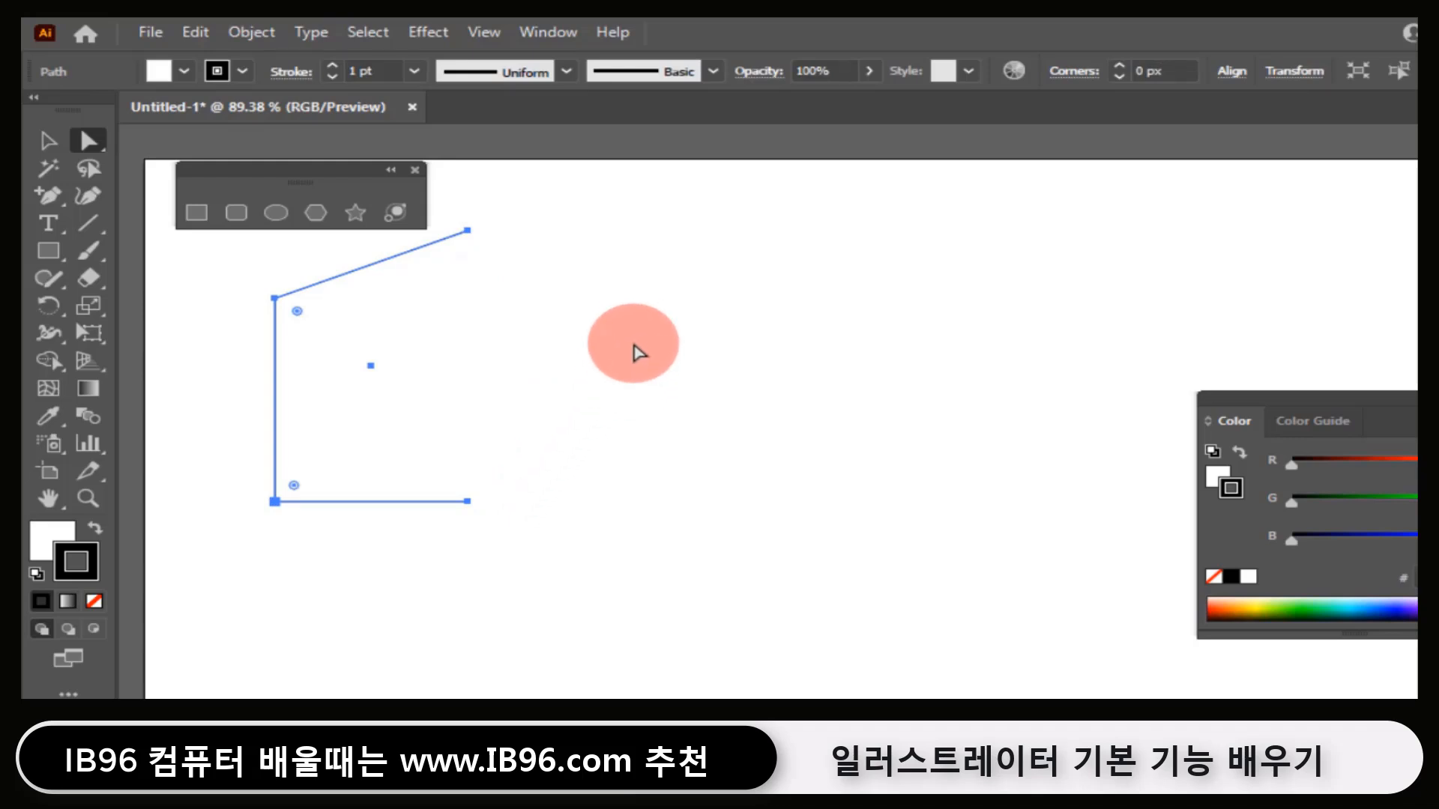
# - Undo the anchor point deletion, reselect the five-sided shape's rightmost anchor point and delete it again
pyautogui.hotkey('ctrl', 'z')
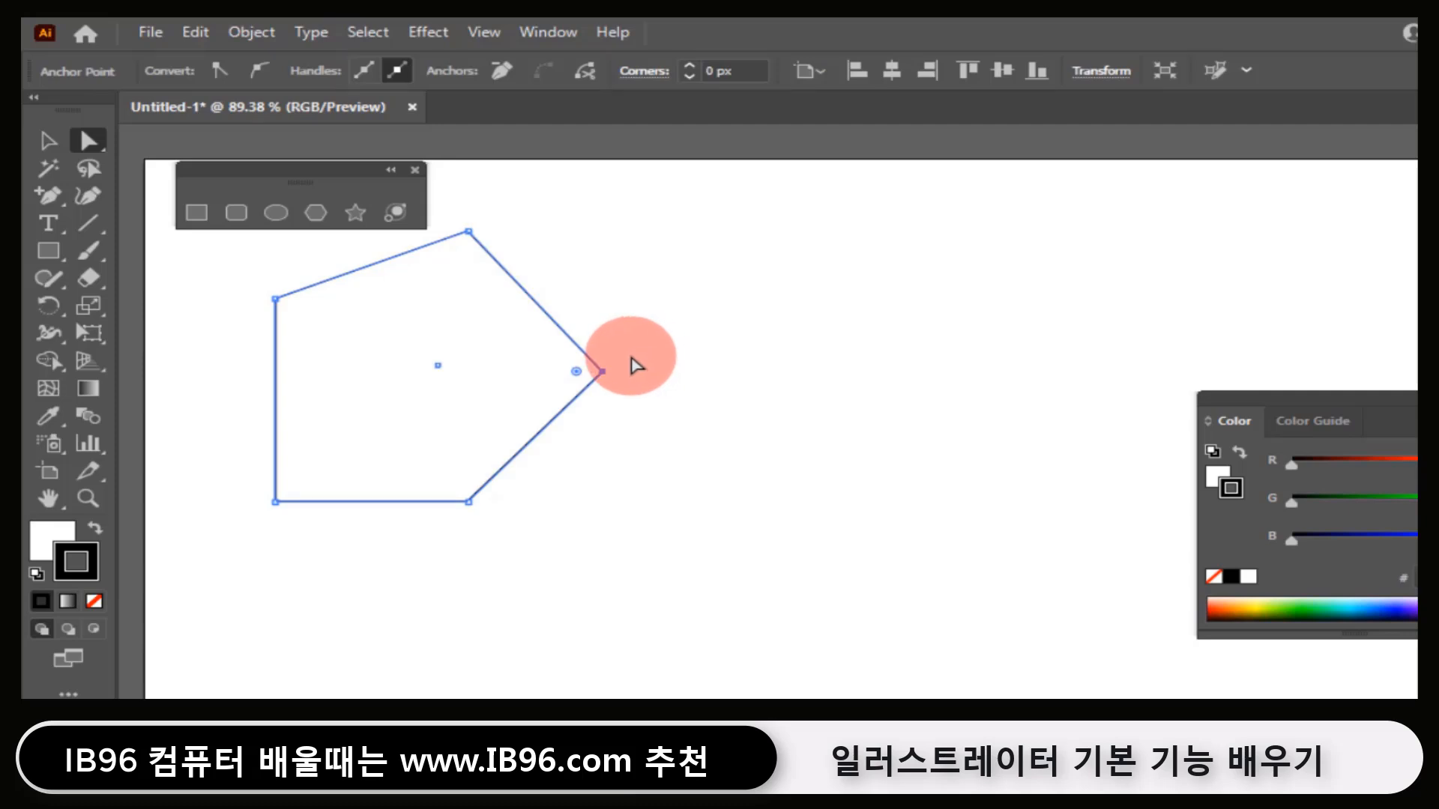
pyautogui.click(604, 372)
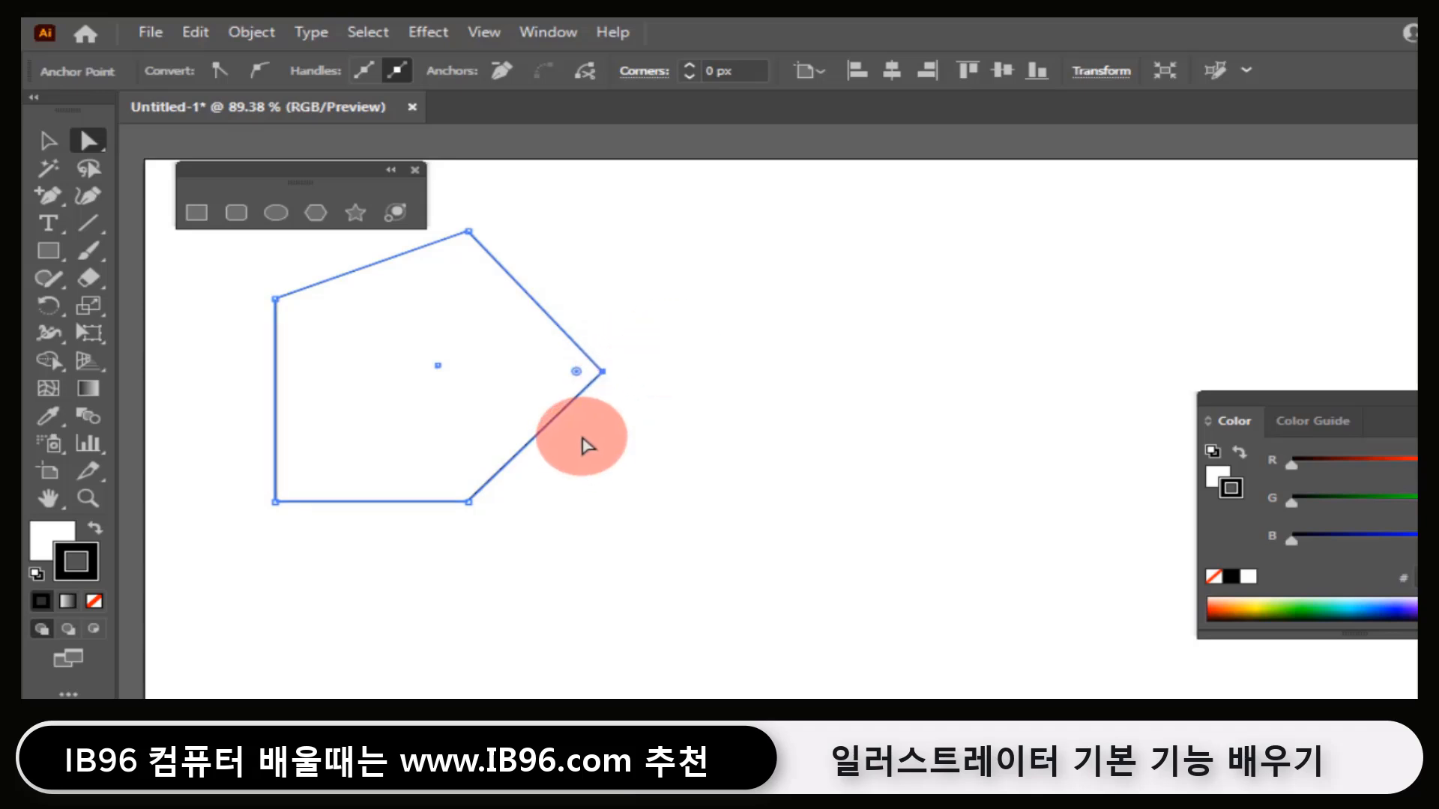
pyautogui.click(604, 372)
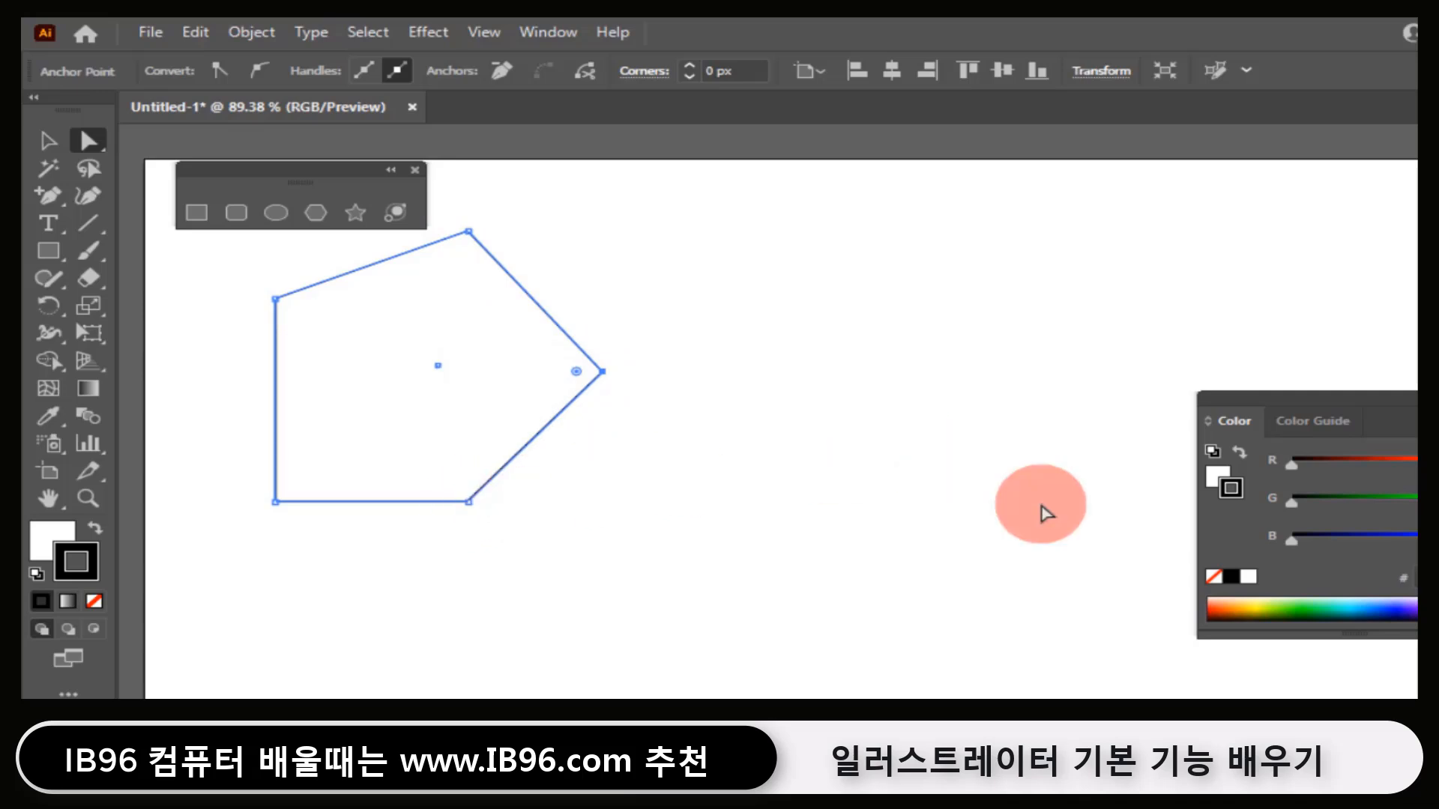
pyautogui.press('Delete')
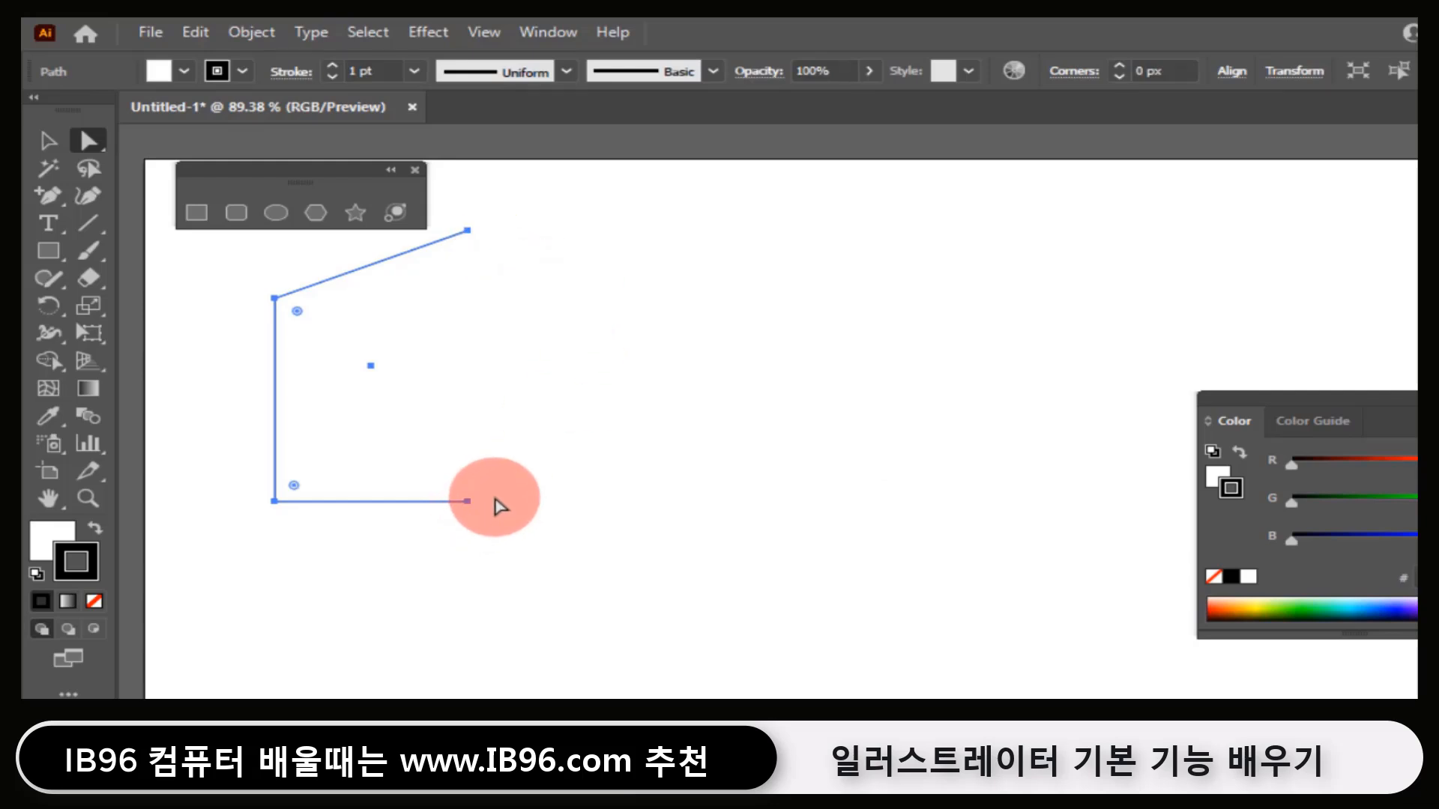
# - Close the open path with the Pen tool by joining its upper-right and lower-right endpoints with a straight segment
pyautogui.press('p')
pyautogui.moveTo(51, 195); pyautogui.dragTo(132, 230)
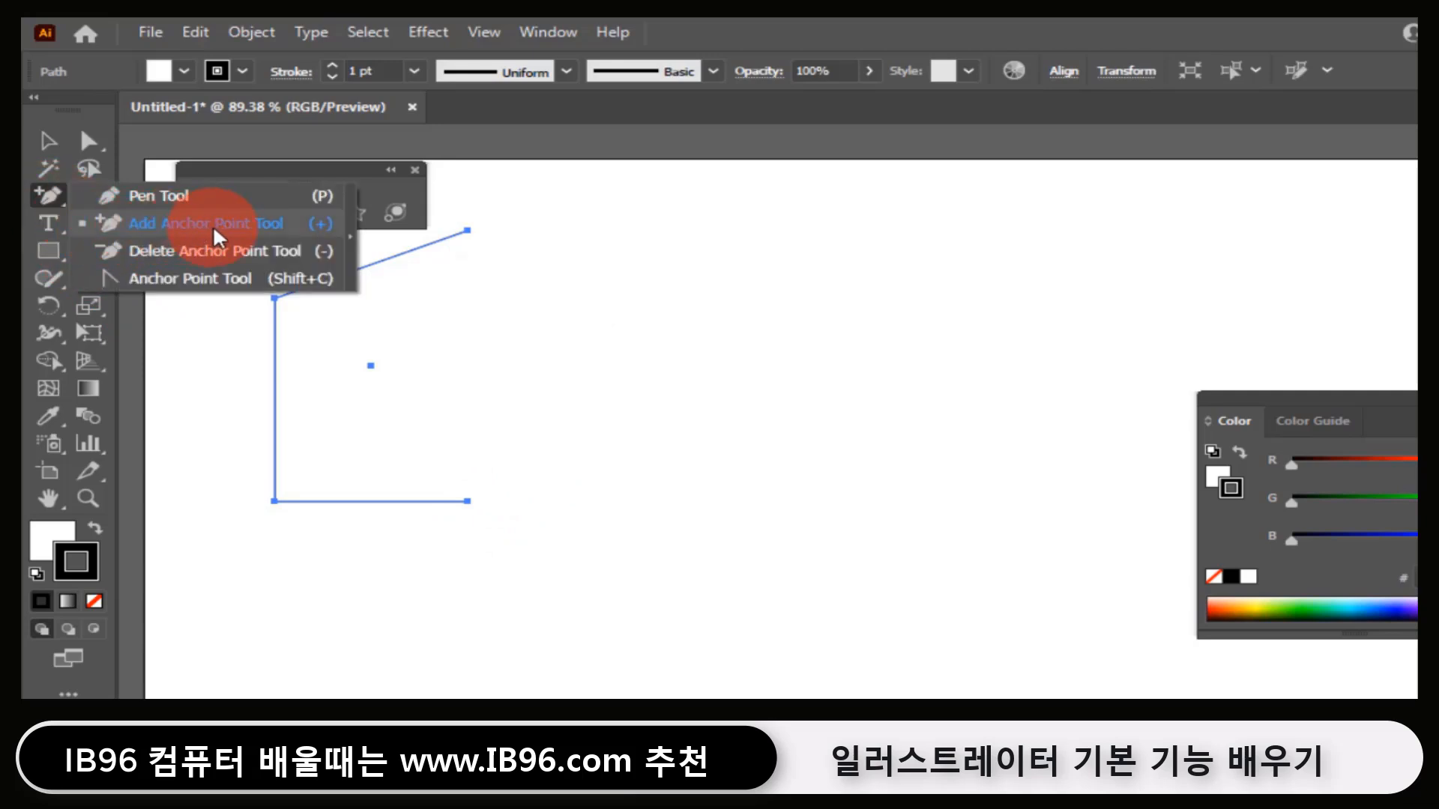
pyautogui.click(156, 196)
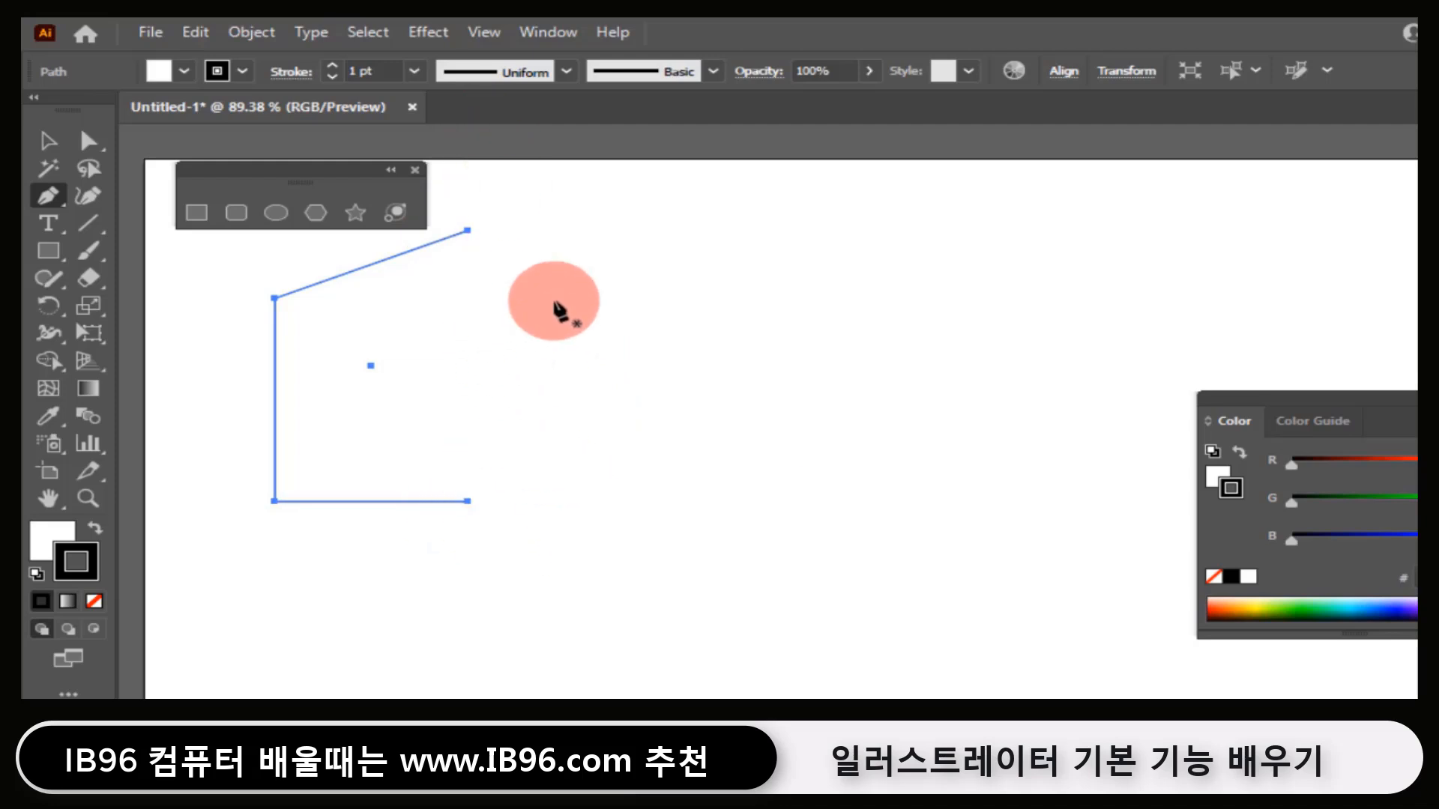
pyautogui.click(467, 230)
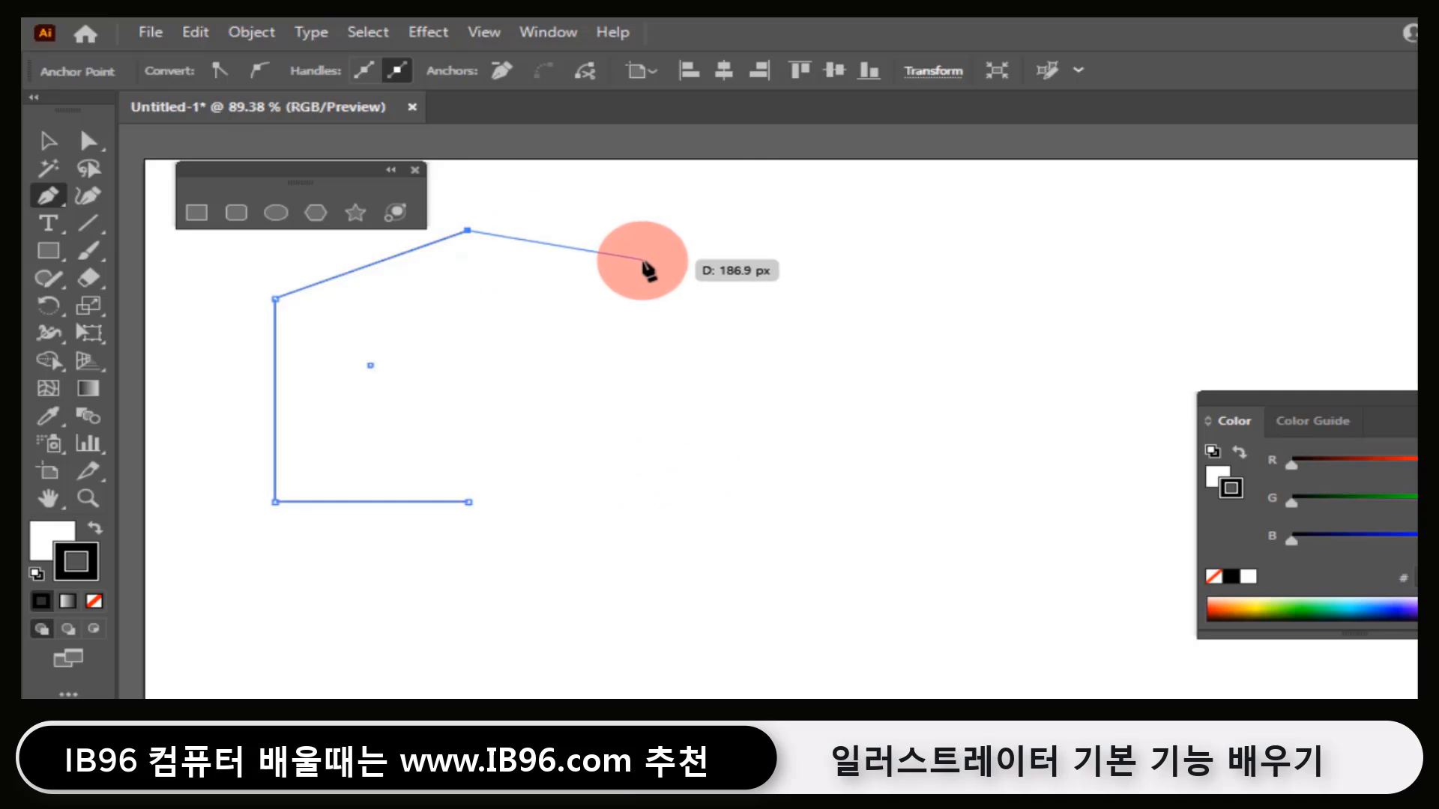
pyautogui.click(467, 501)
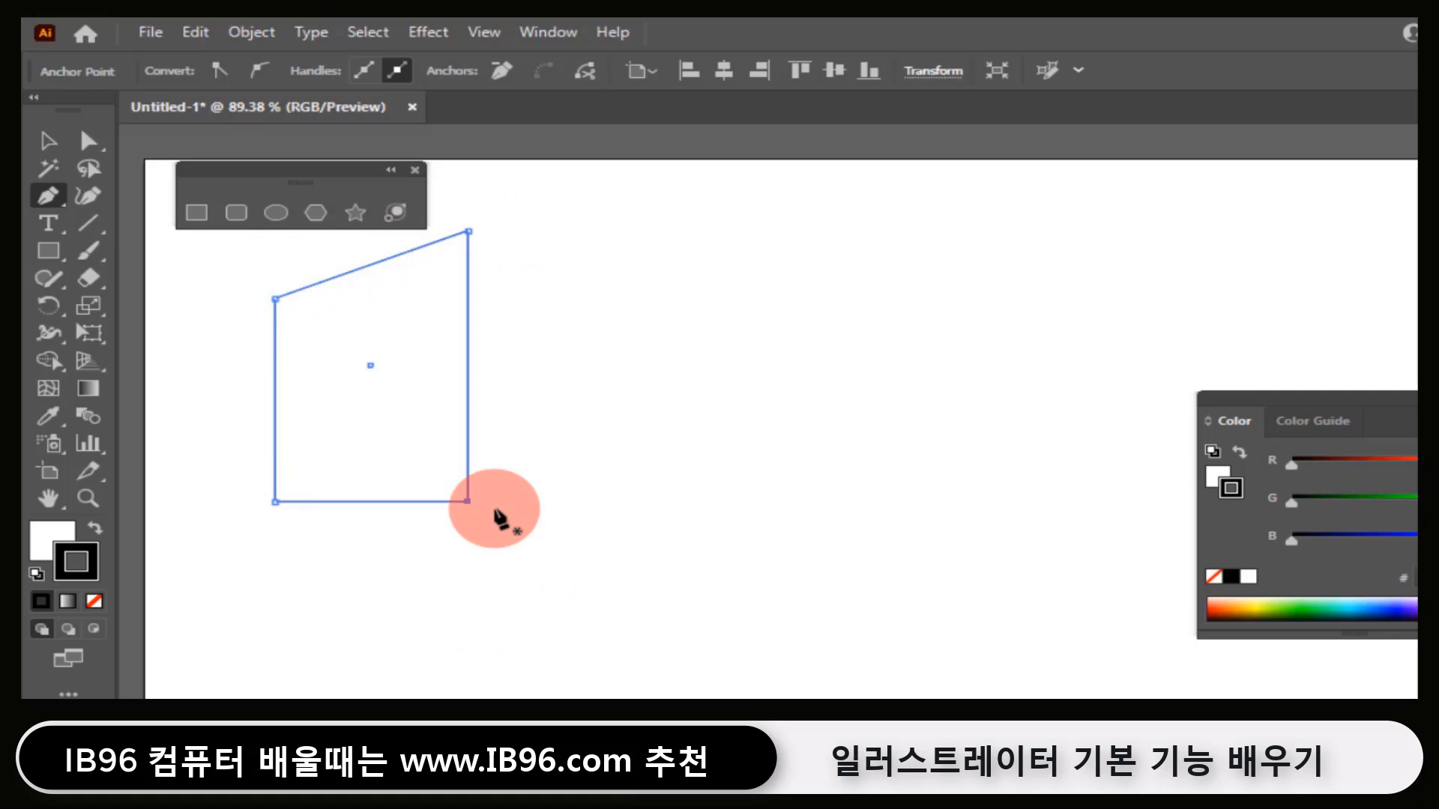
# - Select the whole closed four-sided shape with the Selection tool and delete it from the artboard
pyautogui.click(49, 142)
pyautogui.click(558, 267)
pyautogui.click(350, 423)
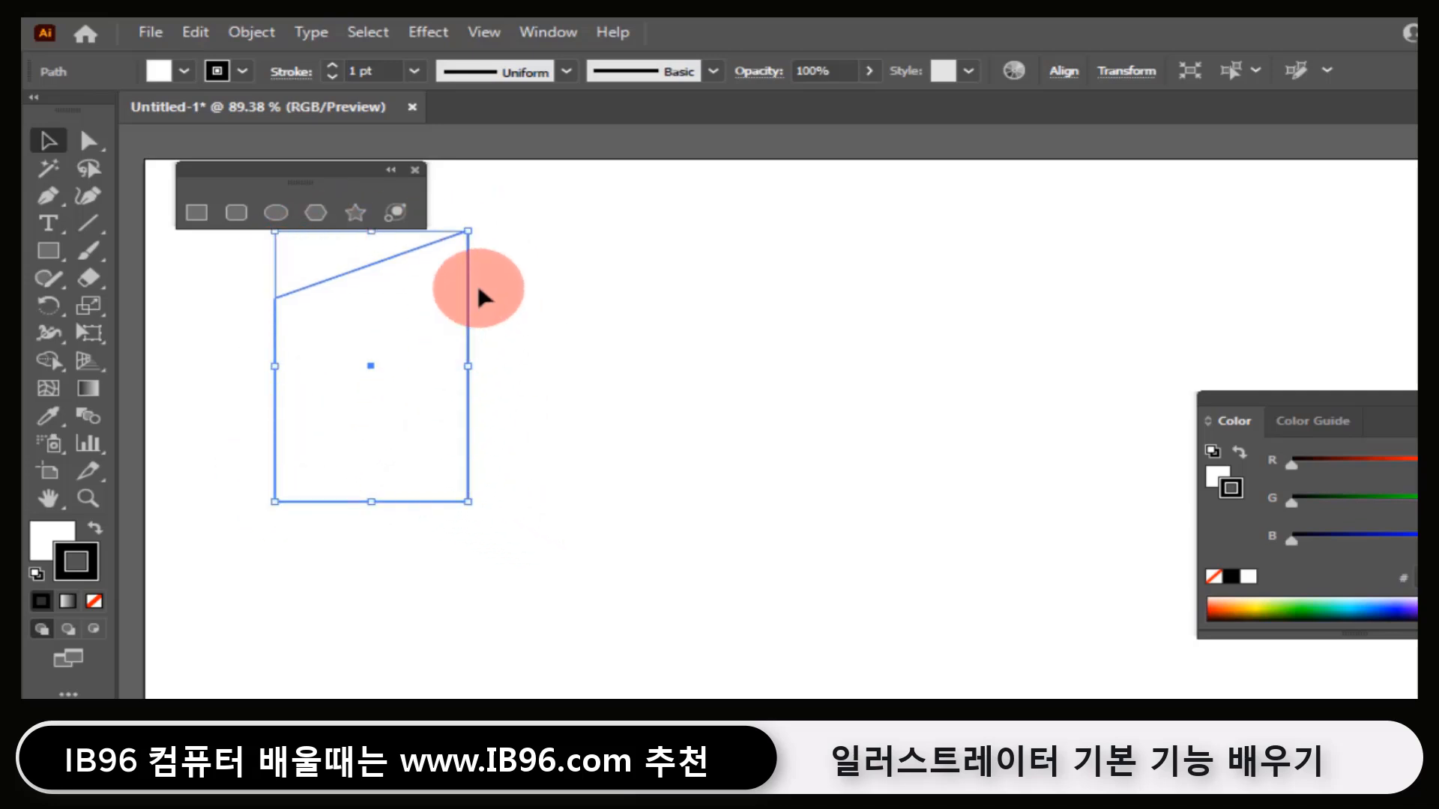
pyautogui.click(350, 513)
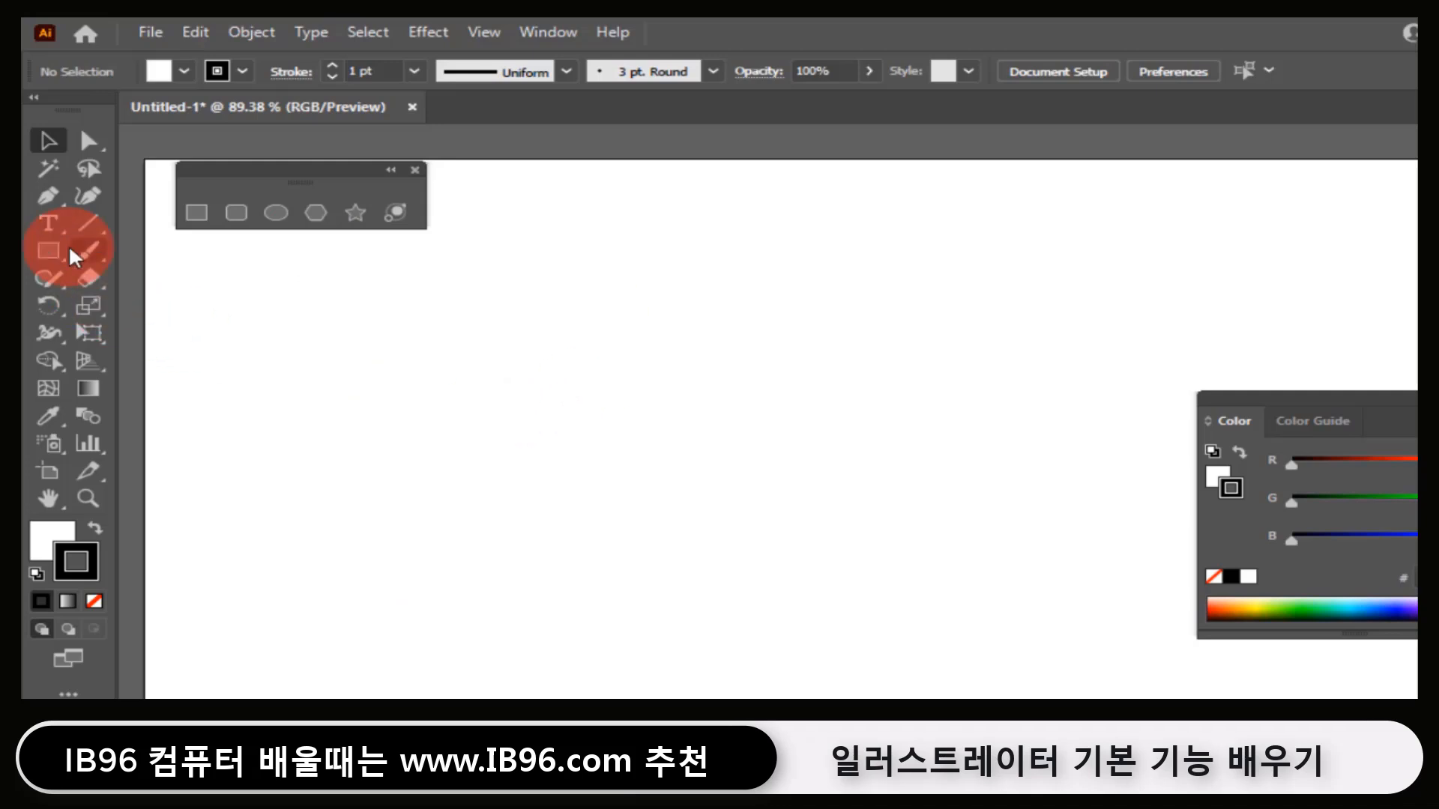
# - Draw a closed irregular nine-sided shape from straight Pen tool segments, with jagged corners along its lower edge
pyautogui.click(51, 193)
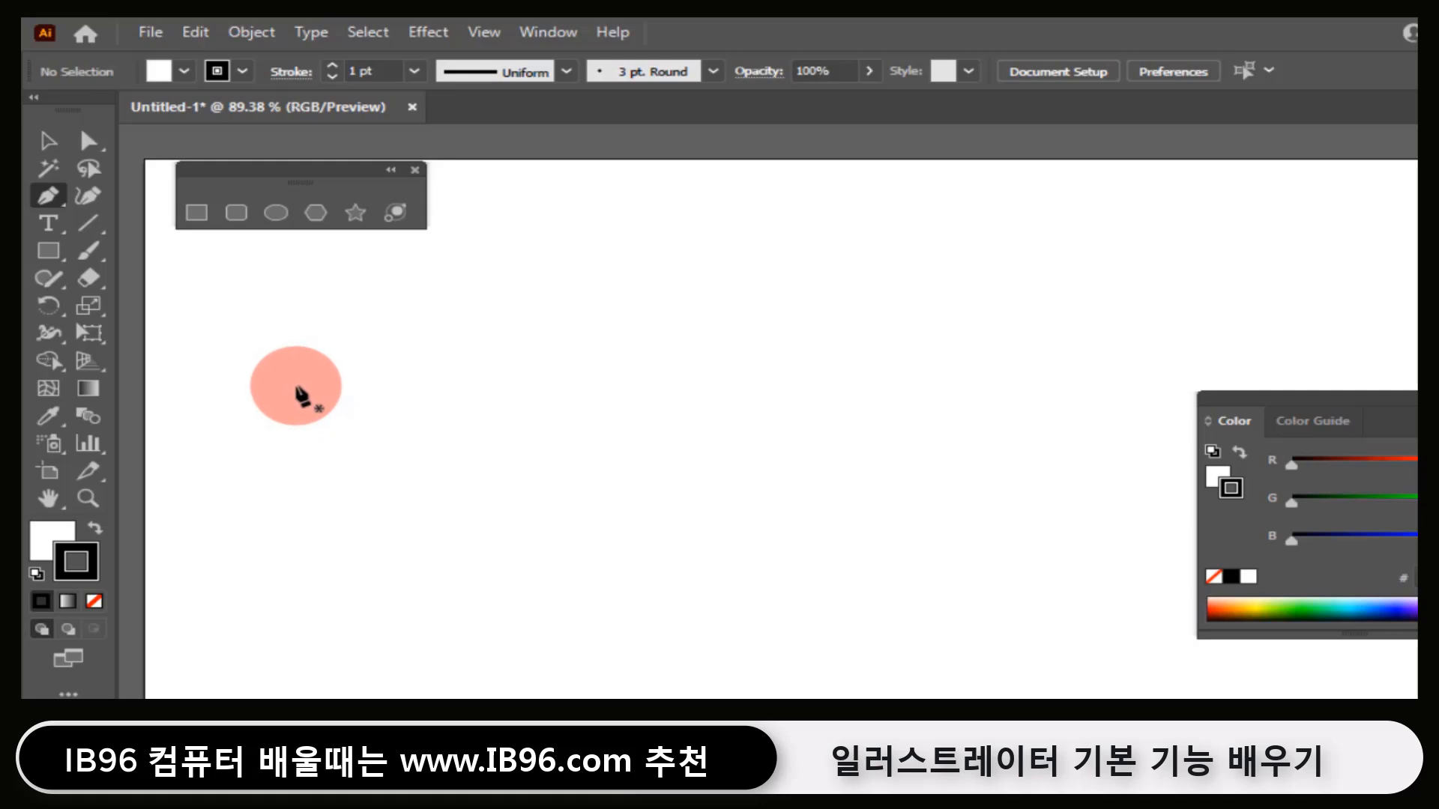
pyautogui.click(296, 385)
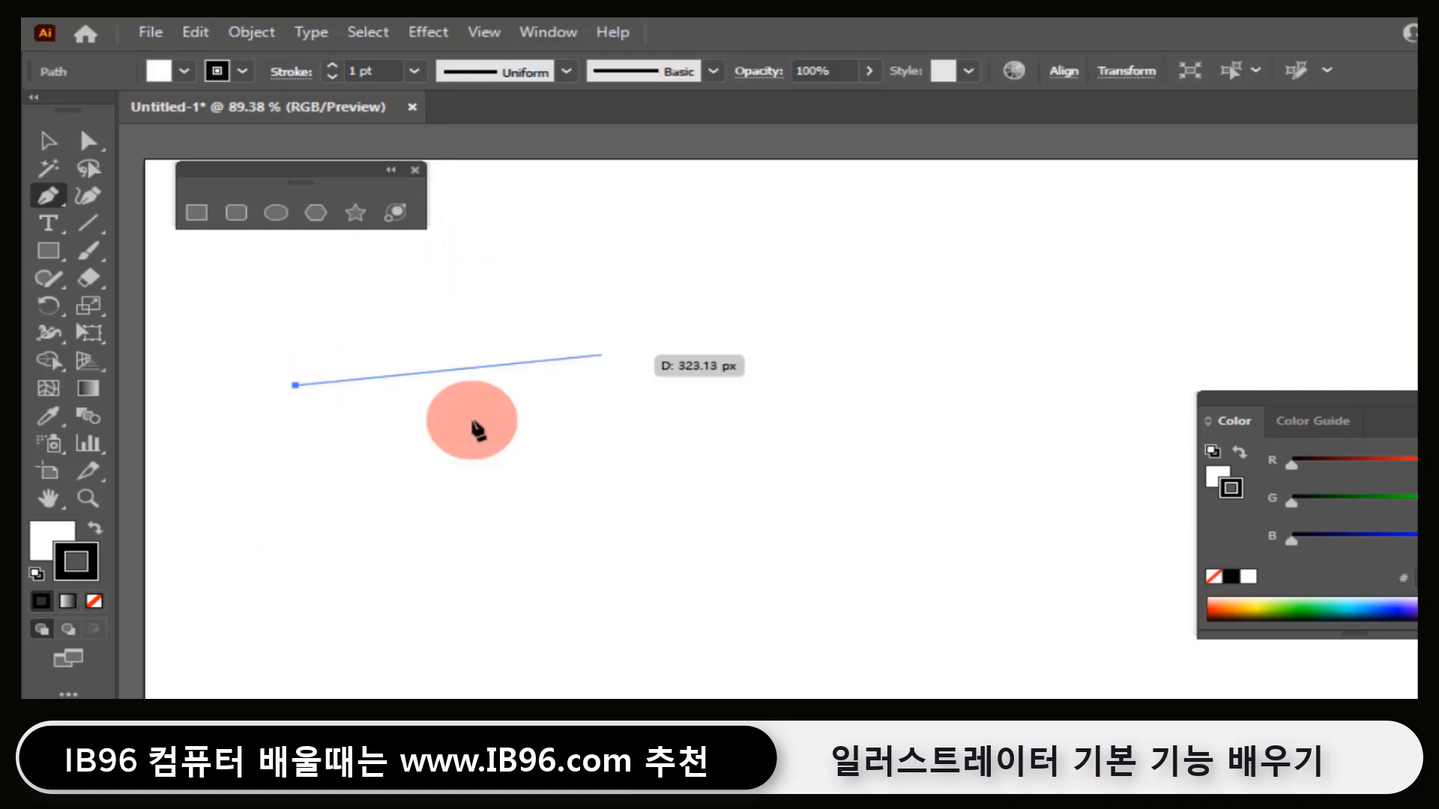
pyautogui.click(472, 266)
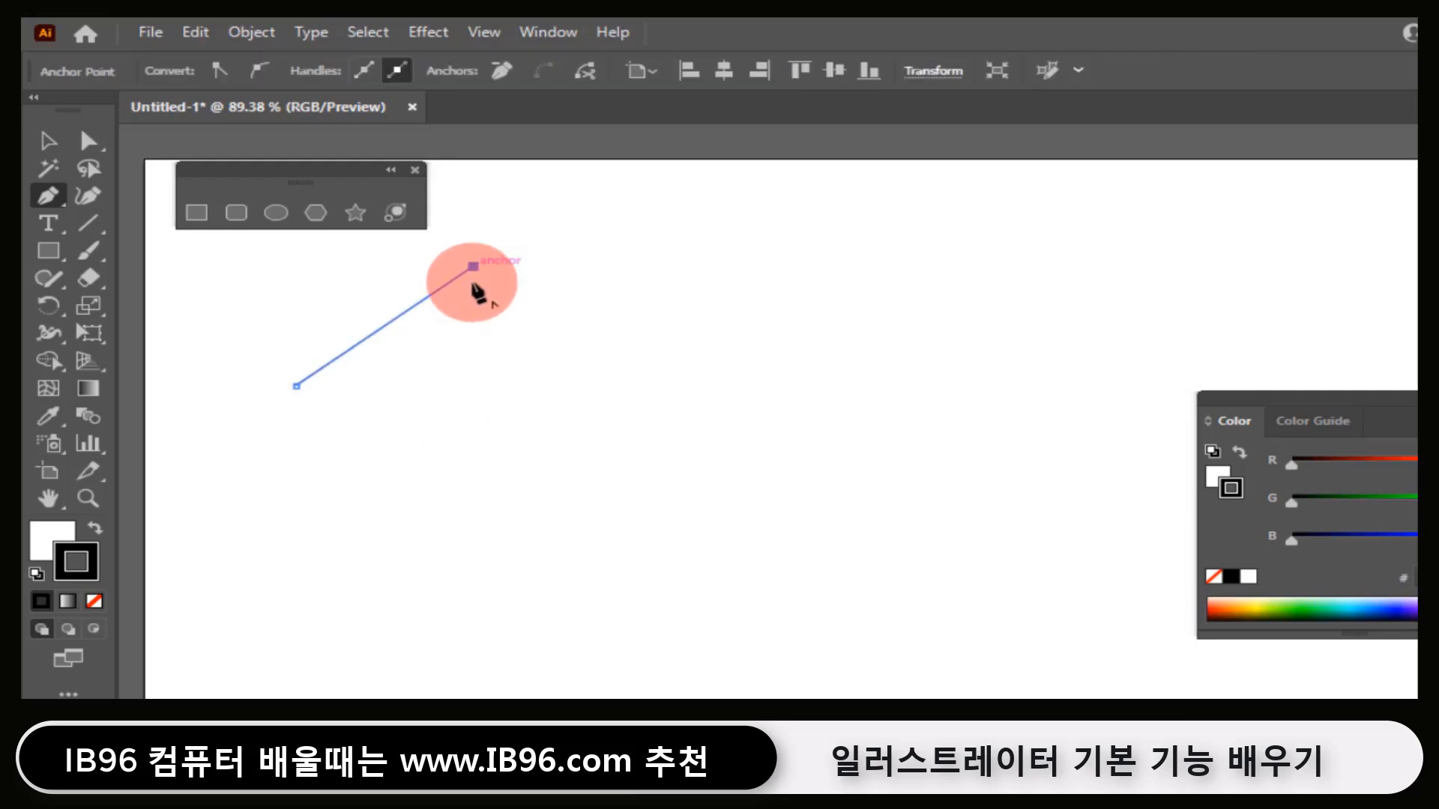
pyautogui.click(714, 430)
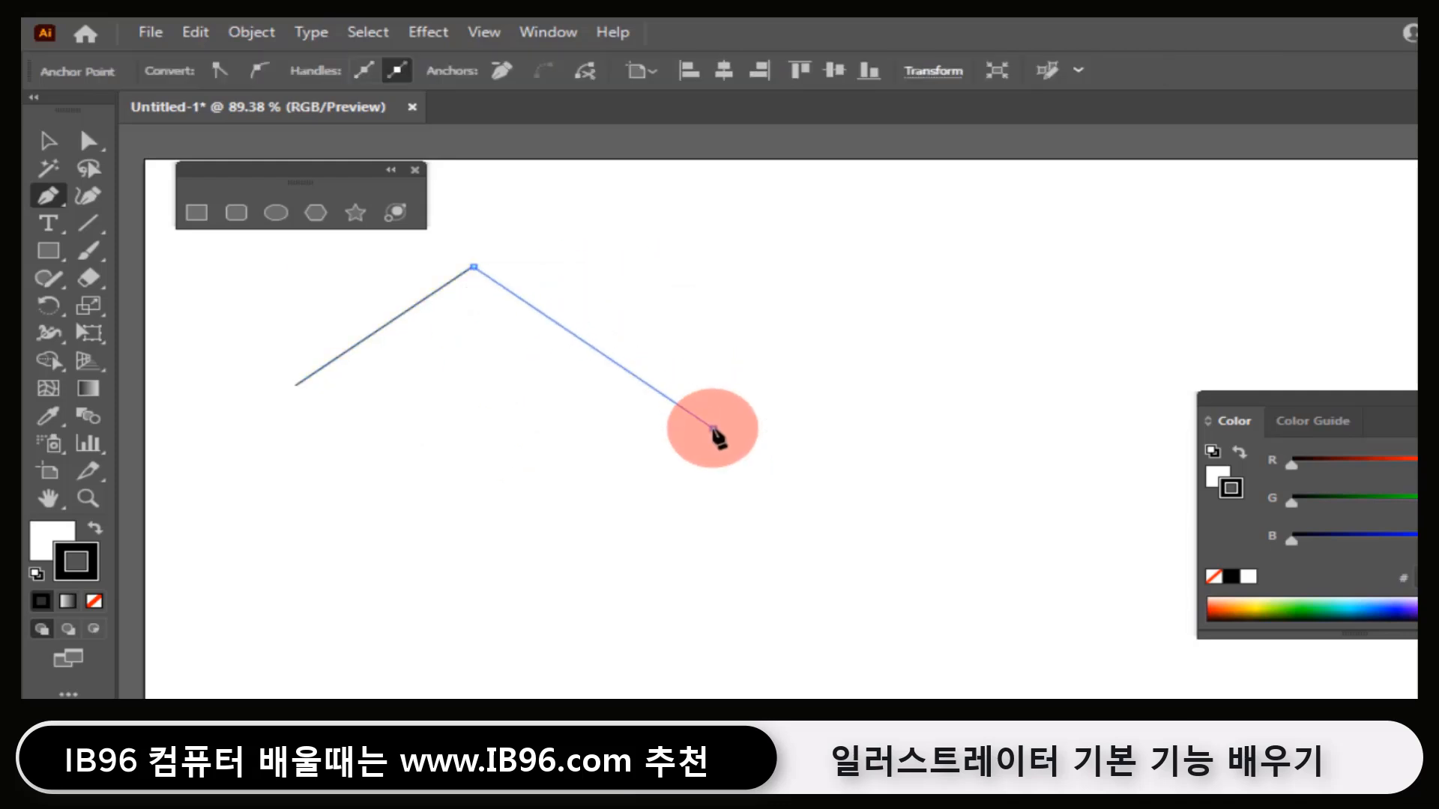
pyautogui.click(595, 646)
pyautogui.click(545, 504)
pyautogui.click(401, 615)
pyautogui.click(457, 487)
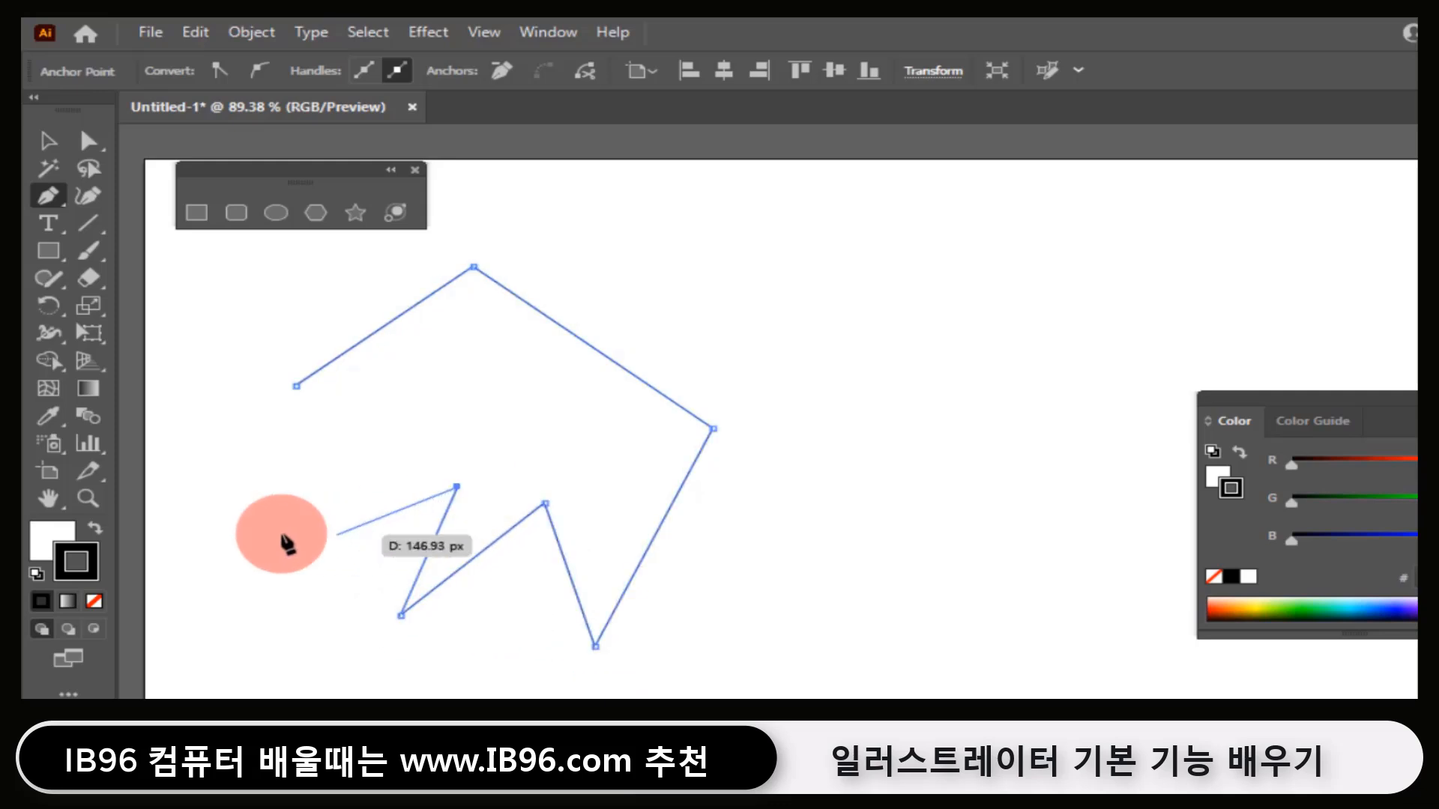
pyautogui.click(194, 506)
pyautogui.click(230, 339)
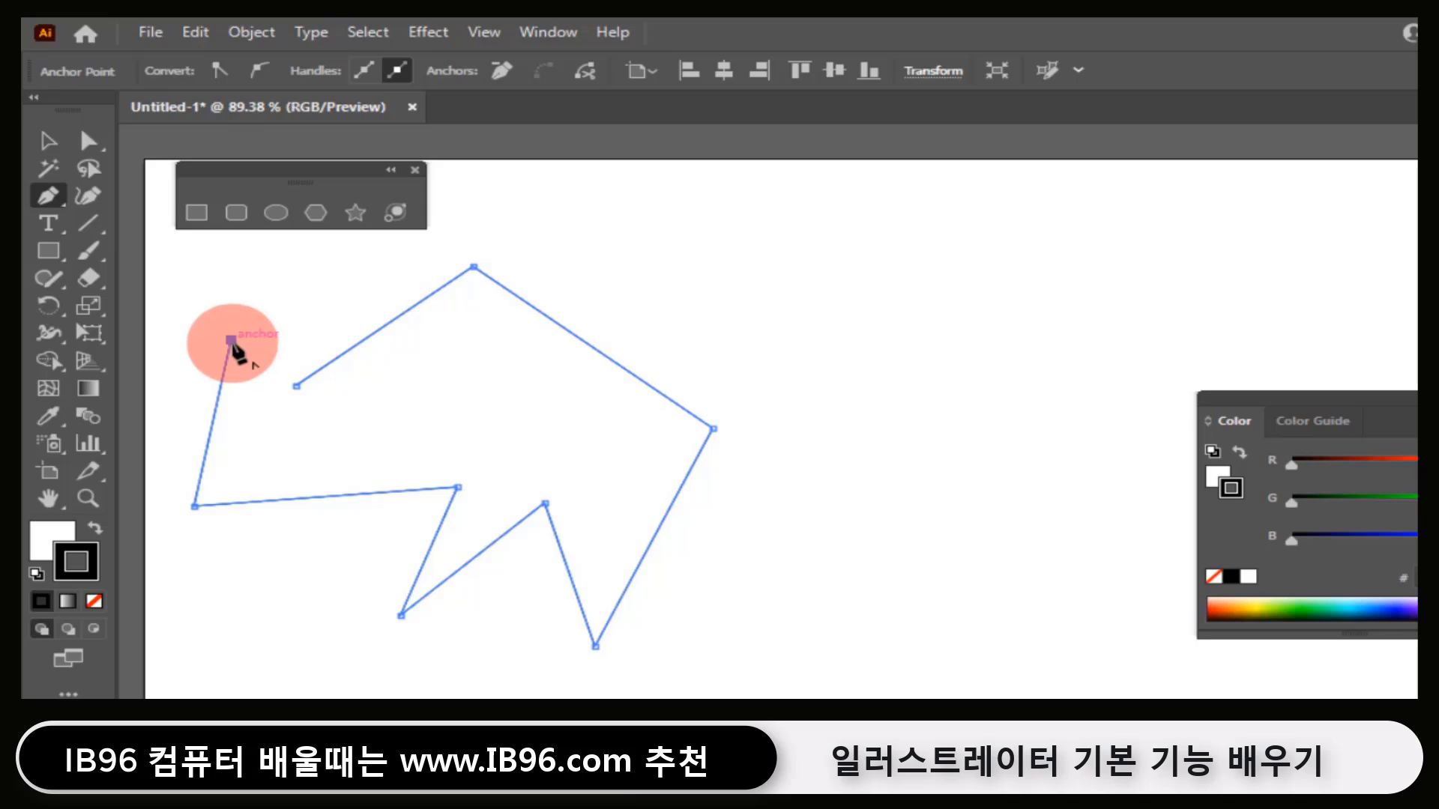
pyautogui.click(295, 386)
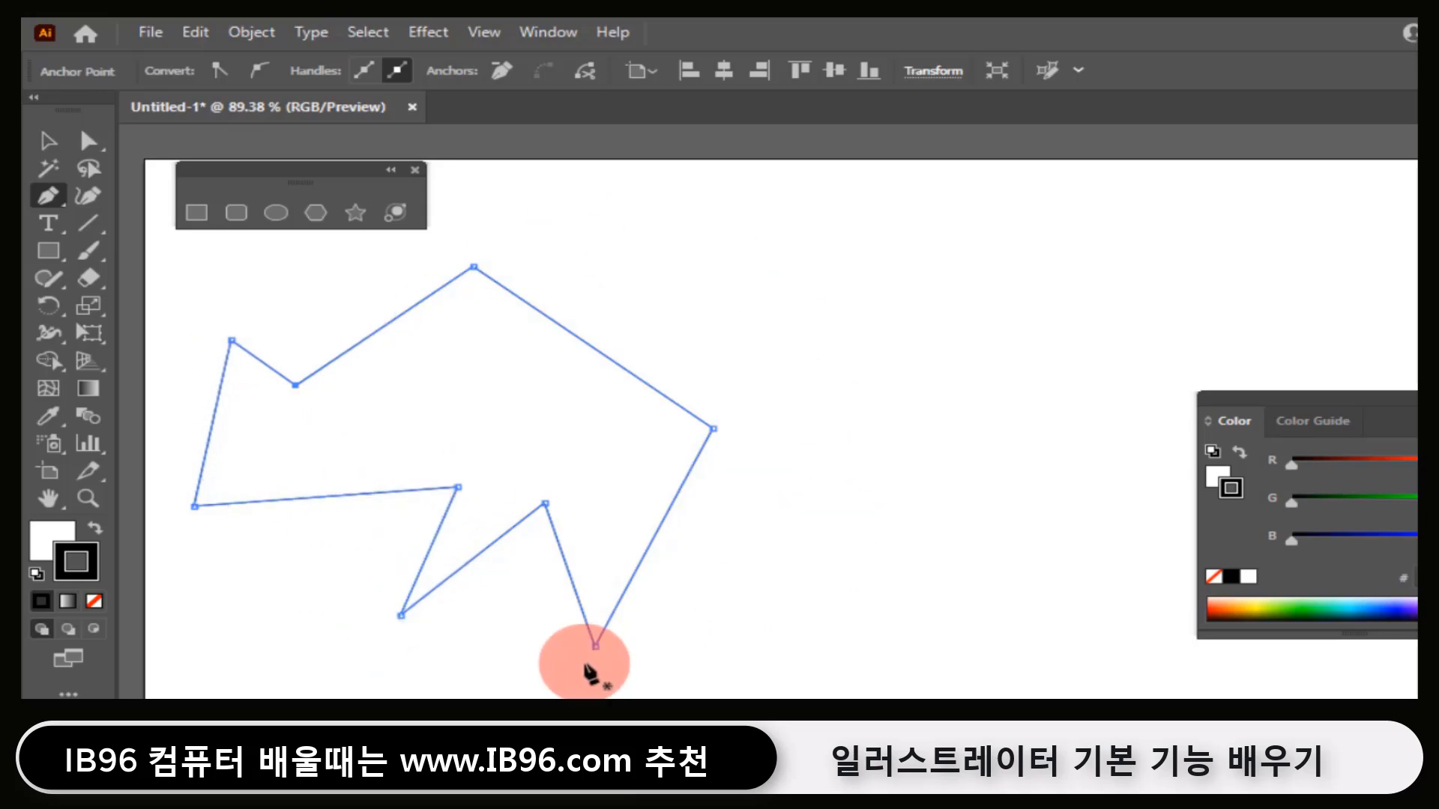
# - Delete only the jagged shape's upper-left anchor point with the Direct Selection tool, opening the path
pyautogui.click(90, 141)
pyautogui.moveTo(202, 302); pyautogui.dragTo(262, 363)
pyautogui.press('Delete')
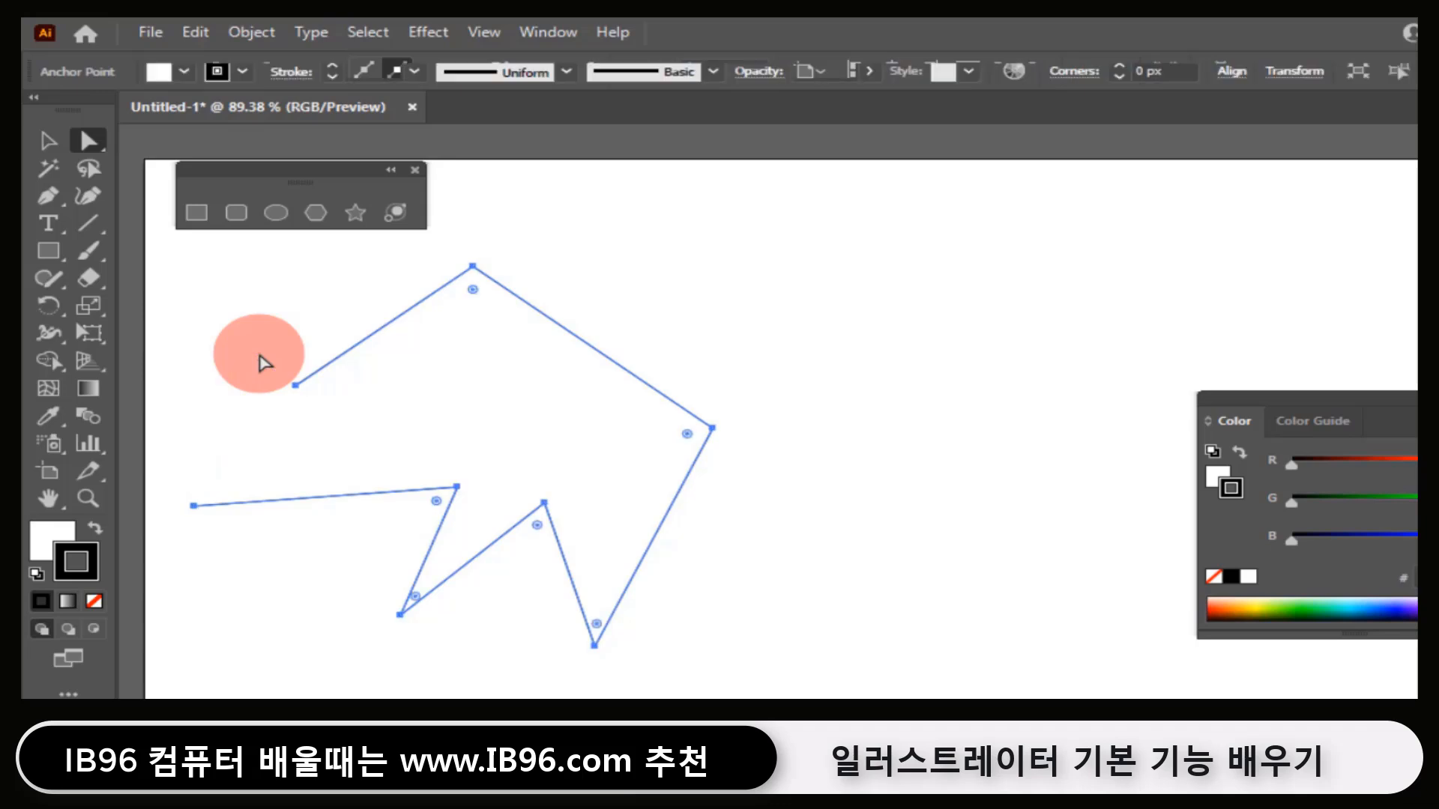
# - Deselect the open path, select the whole path again and move it slightly up and to the right
pyautogui.click(289, 362)
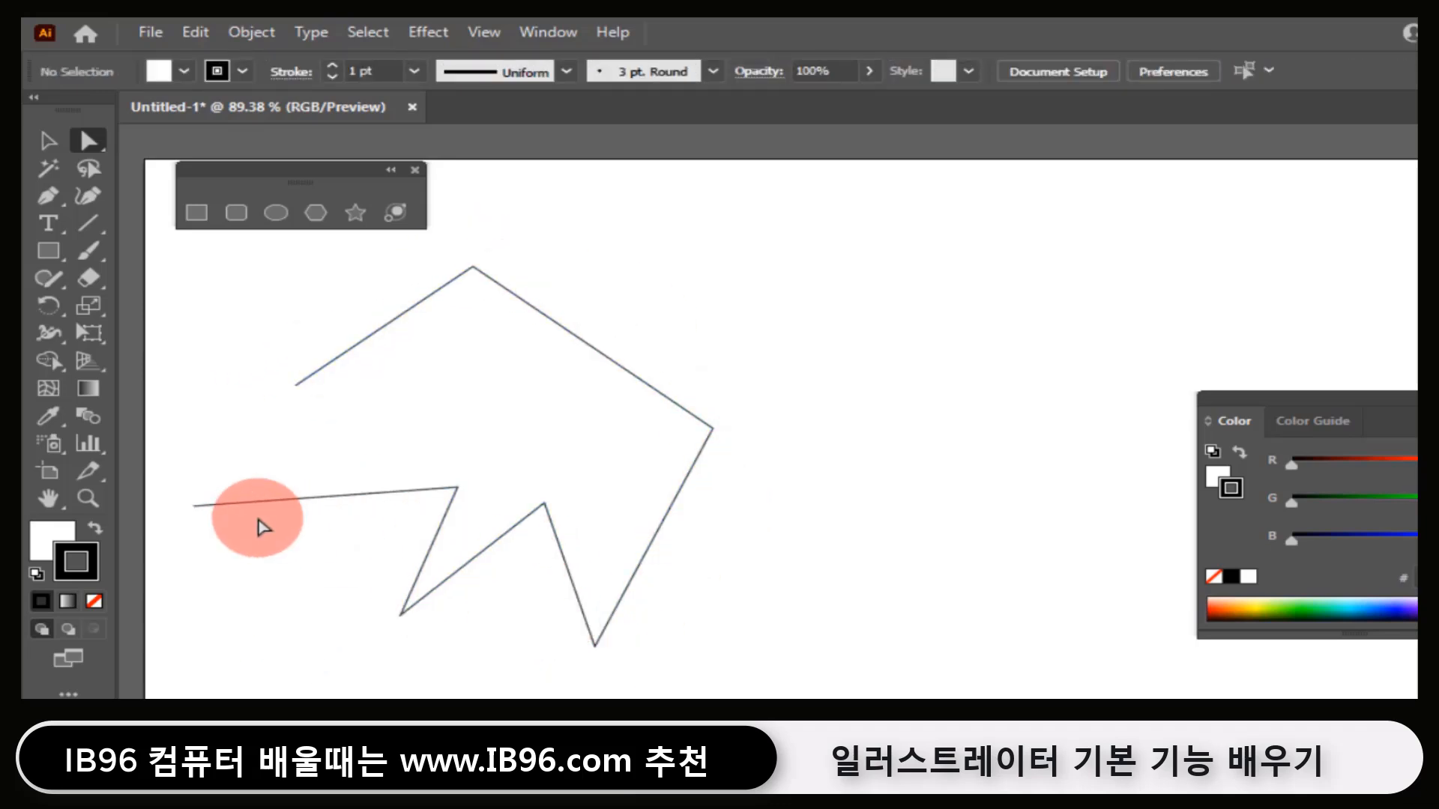
pyautogui.moveTo(270, 501); pyautogui.dragTo(364, 615)
pyautogui.moveTo(377, 564)
pyautogui.mouseDown()
pyautogui.moveTo(347, 395)
pyautogui.moveTo(385, 412)
pyautogui.mouseUp()
# - Fill the open jagged path with the red colour F41414 using the Color Picker
pyautogui.click(38, 581)
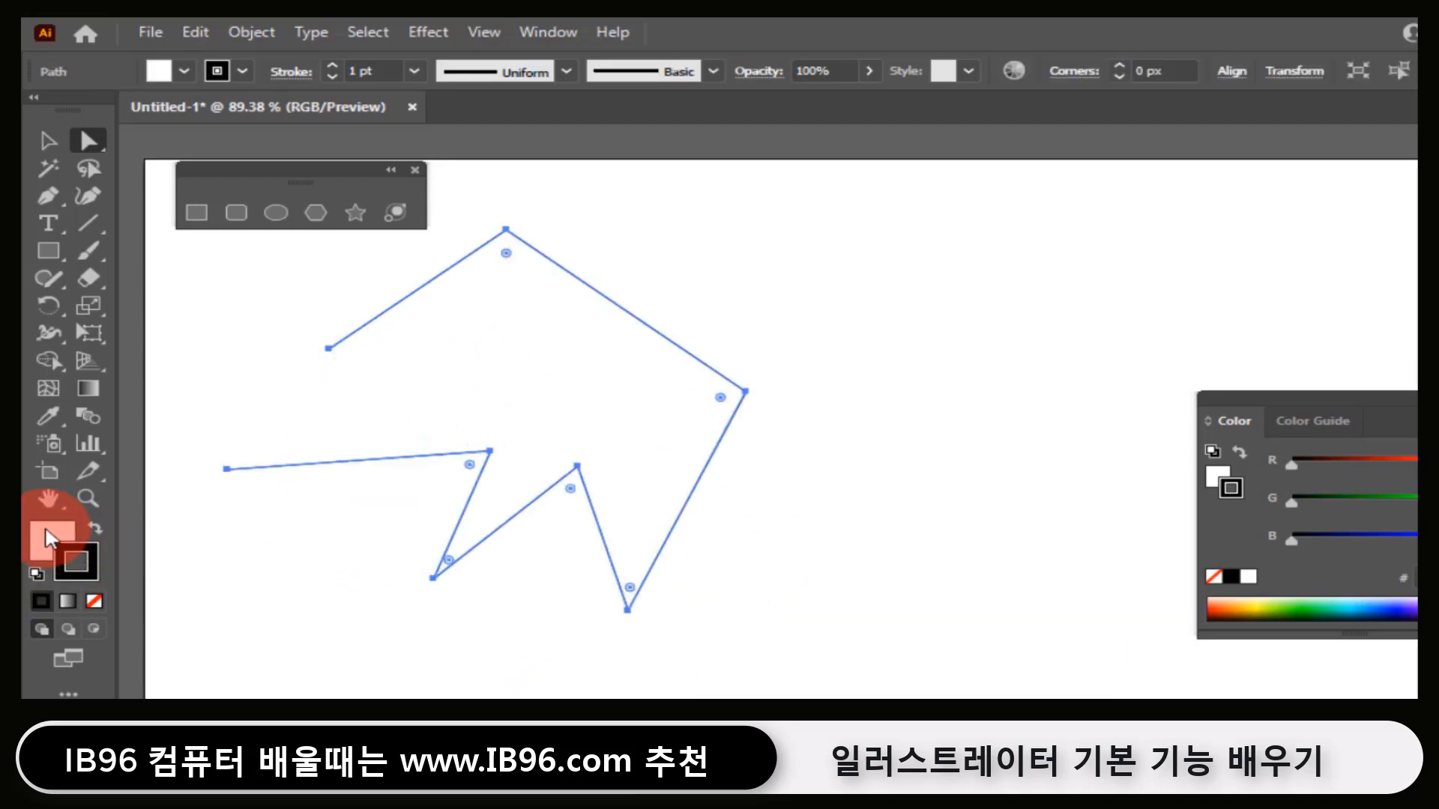
pyautogui.click(63, 556)
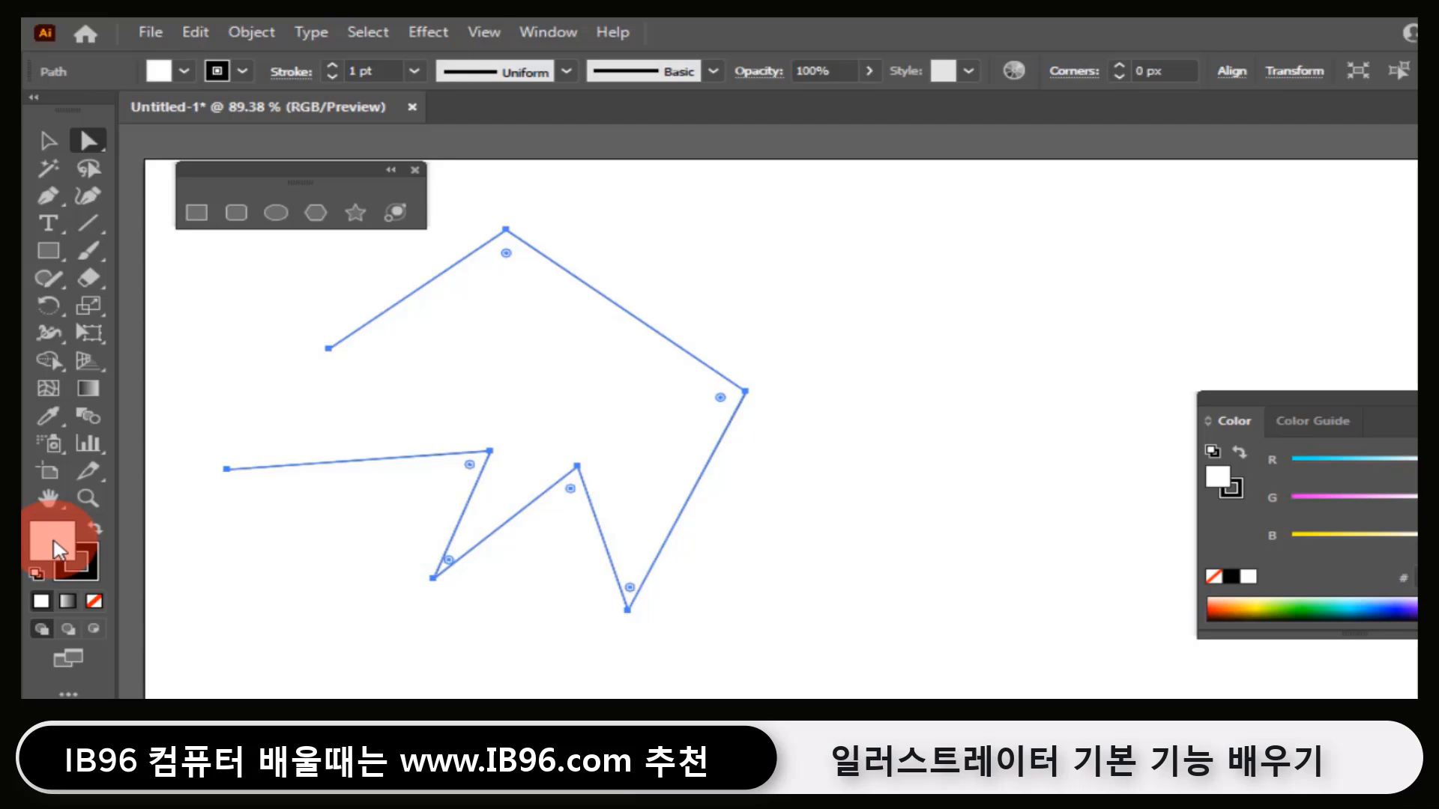
pyautogui.doubleClick(58, 549)
pyautogui.moveTo(771, 459); pyautogui.dragTo(749, 283)
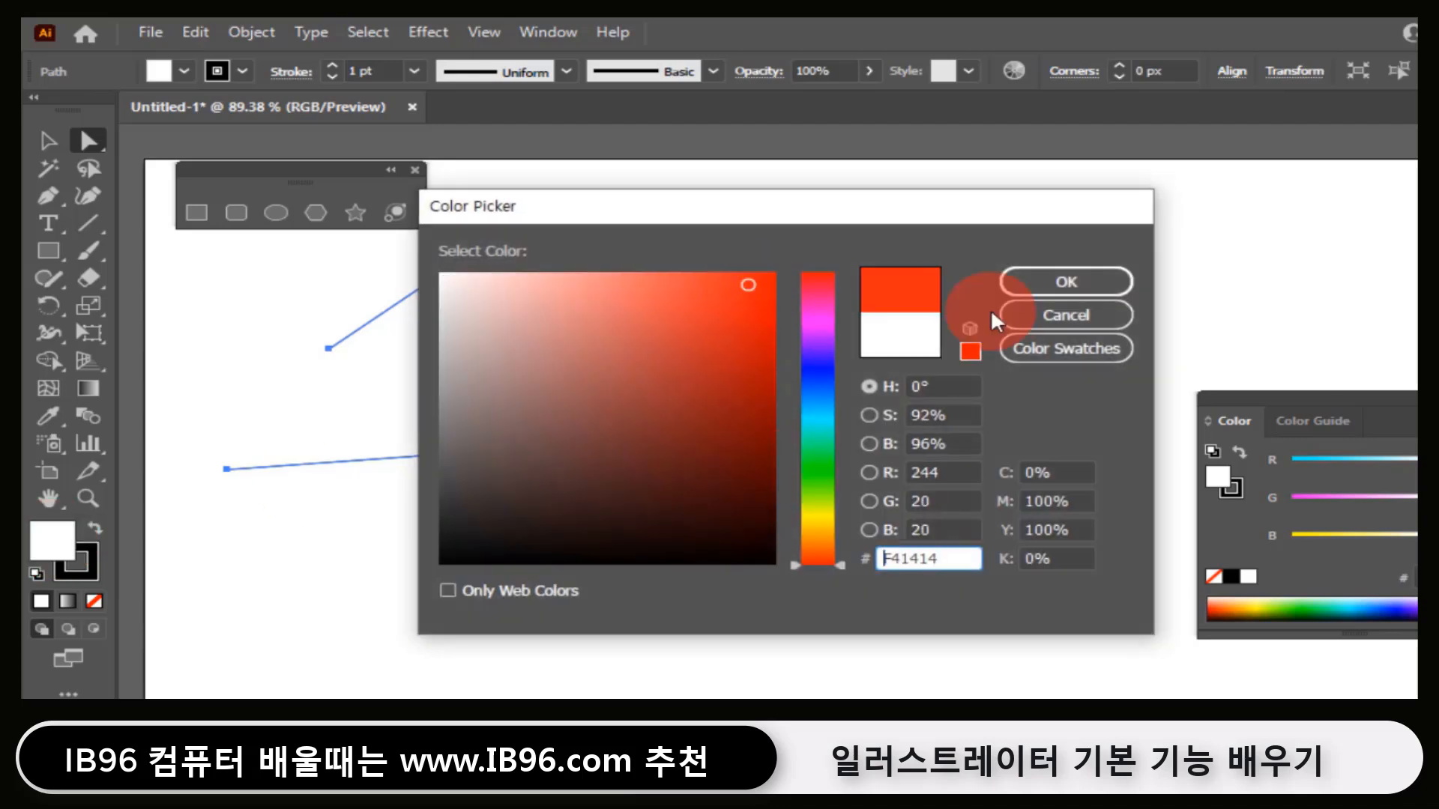
pyautogui.click(1059, 281)
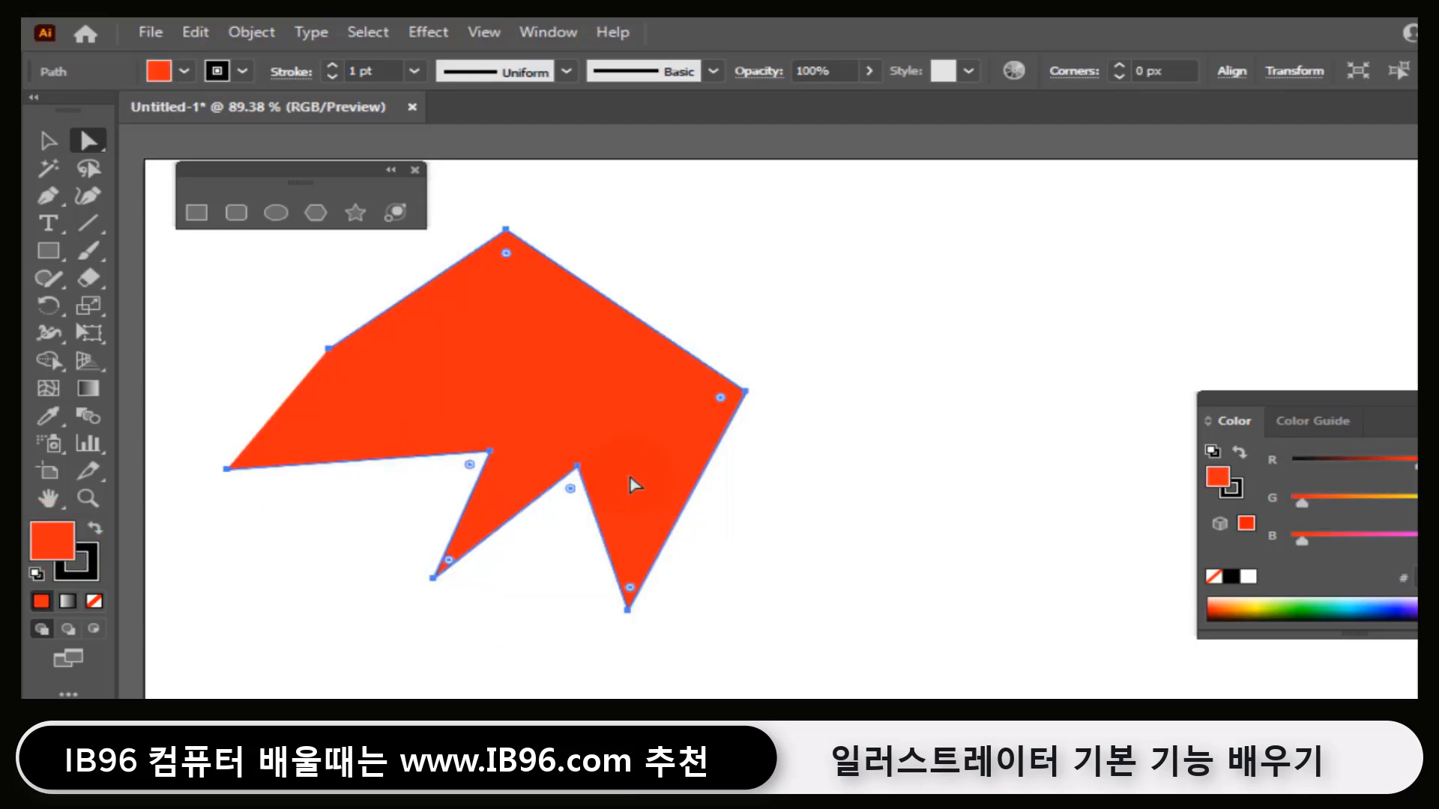
# - Select the red-filled open path and reset it to the default white fill and black stroke
pyautogui.click(571, 480)
pyautogui.click(363, 312)
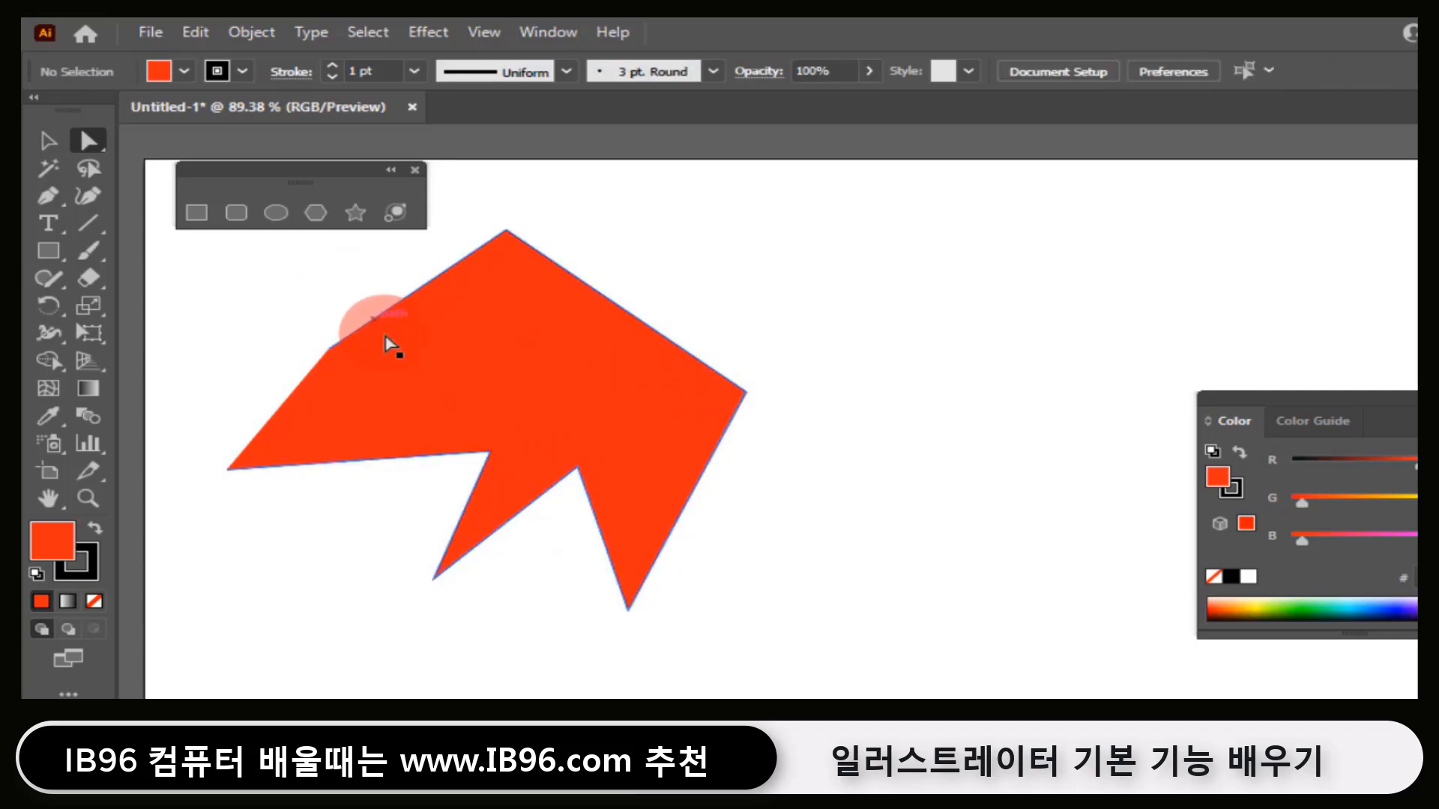
pyautogui.click(475, 354)
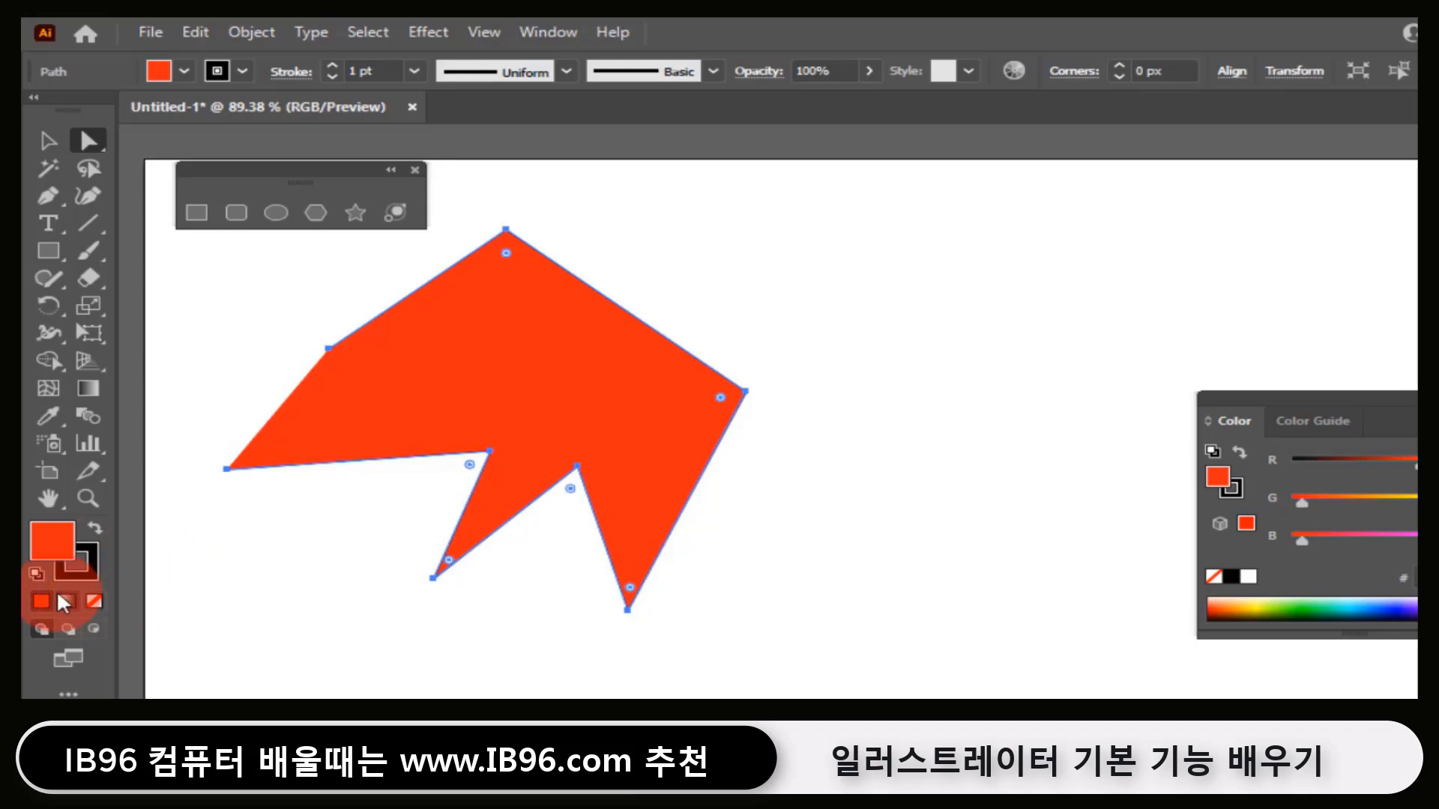
pyautogui.click(35, 575)
pyautogui.click(205, 559)
# - Select the open jagged path and close it with a straight Pen tool segment between its two endpoints
pyautogui.click(48, 140)
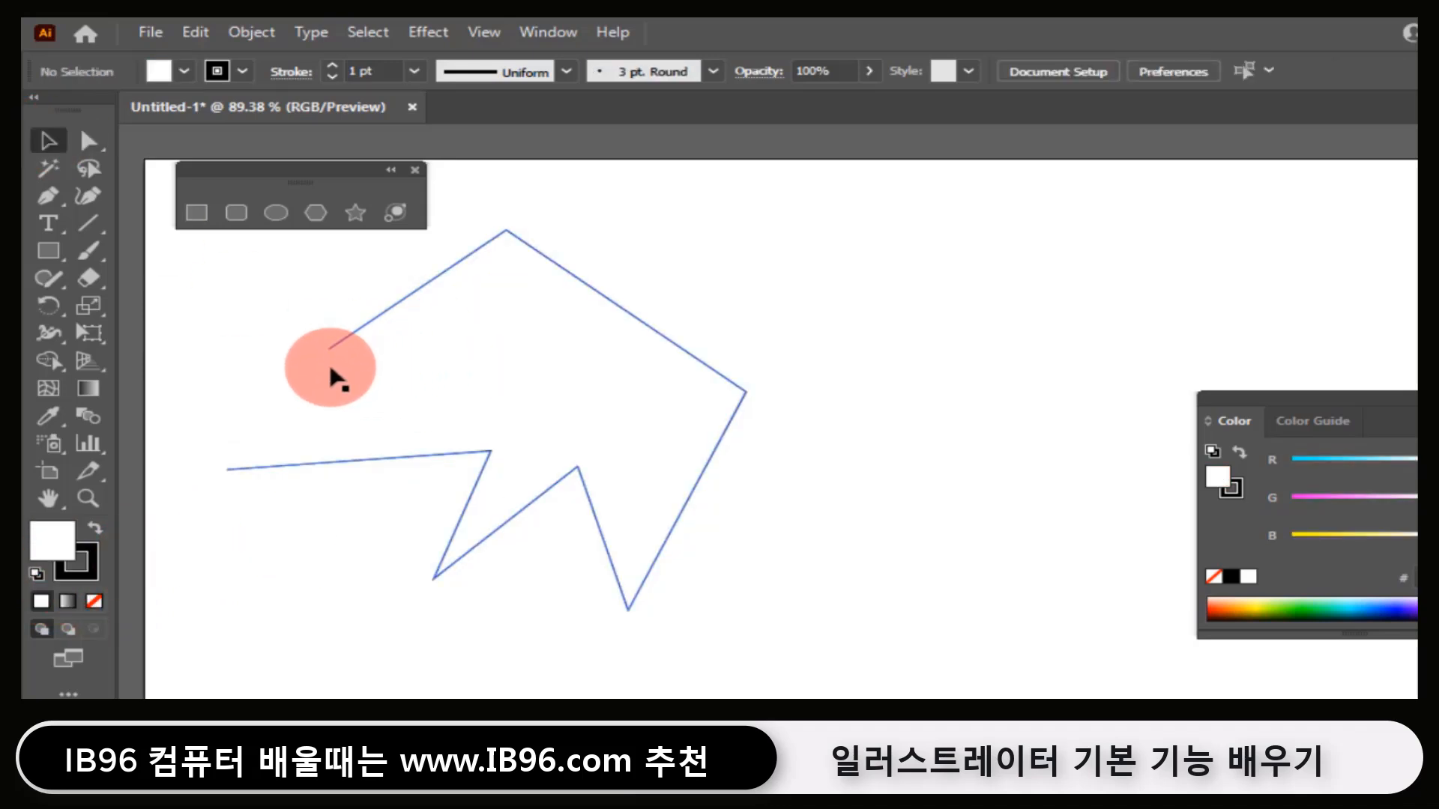
pyautogui.click(424, 407)
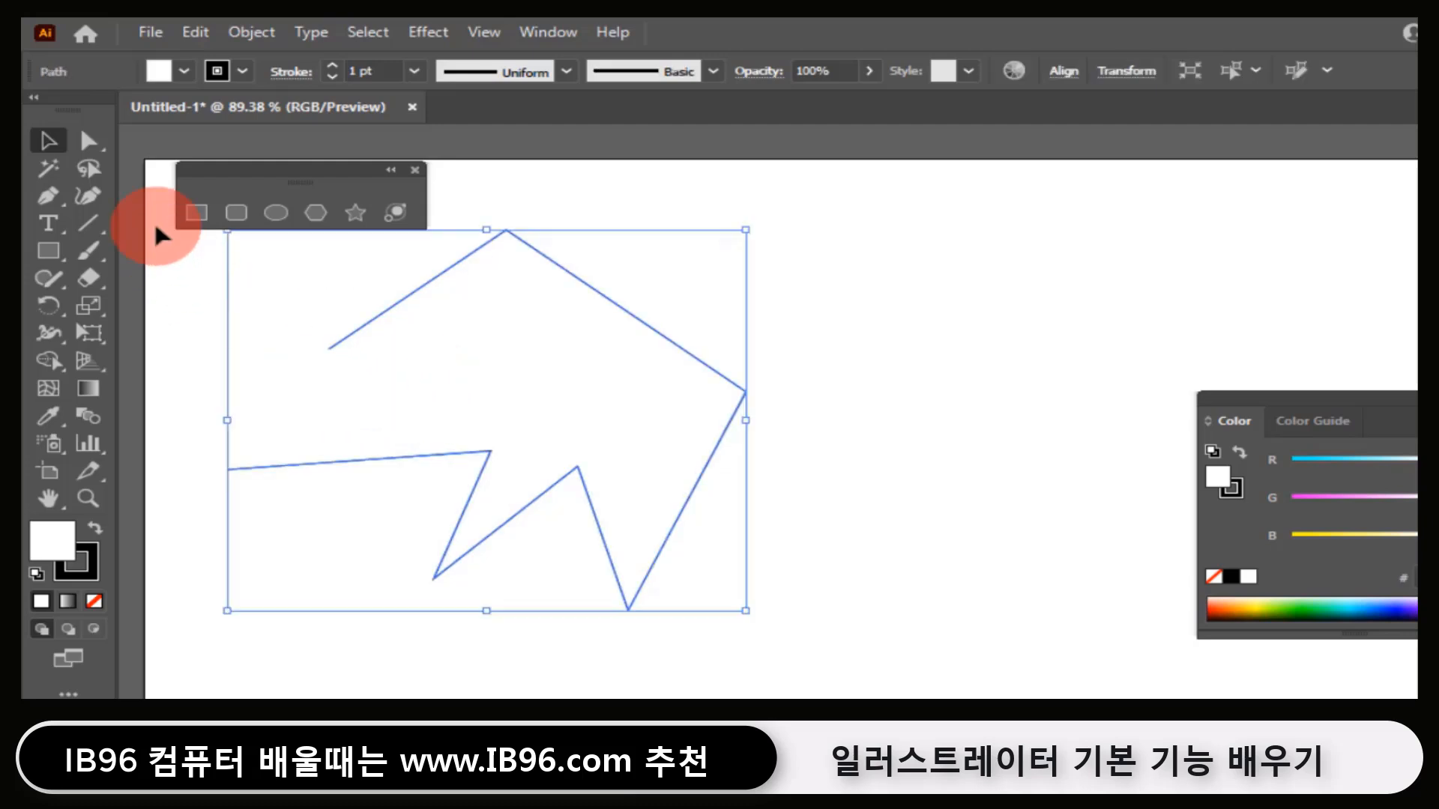
pyautogui.click(47, 197)
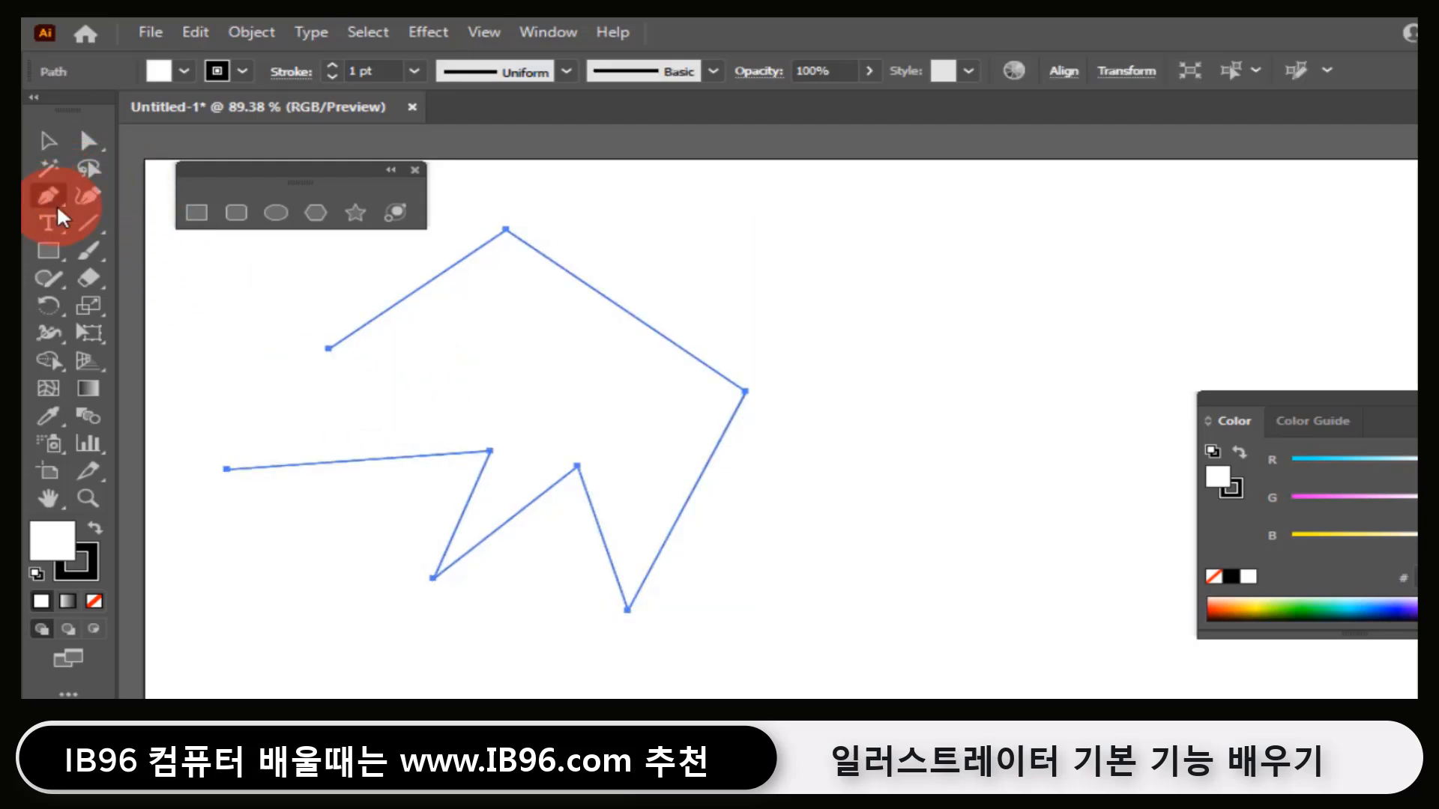
pyautogui.click(328, 348)
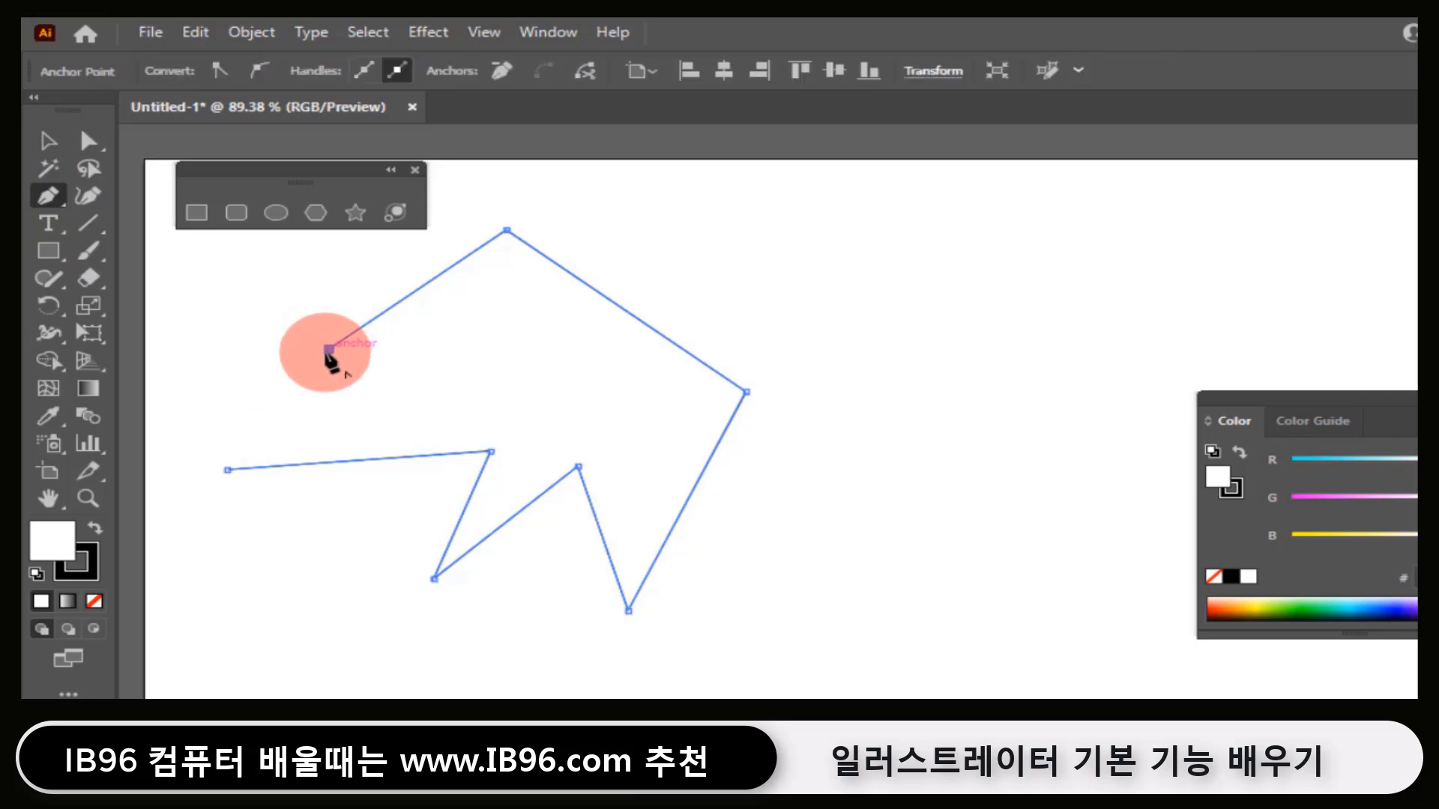
pyautogui.click(228, 470)
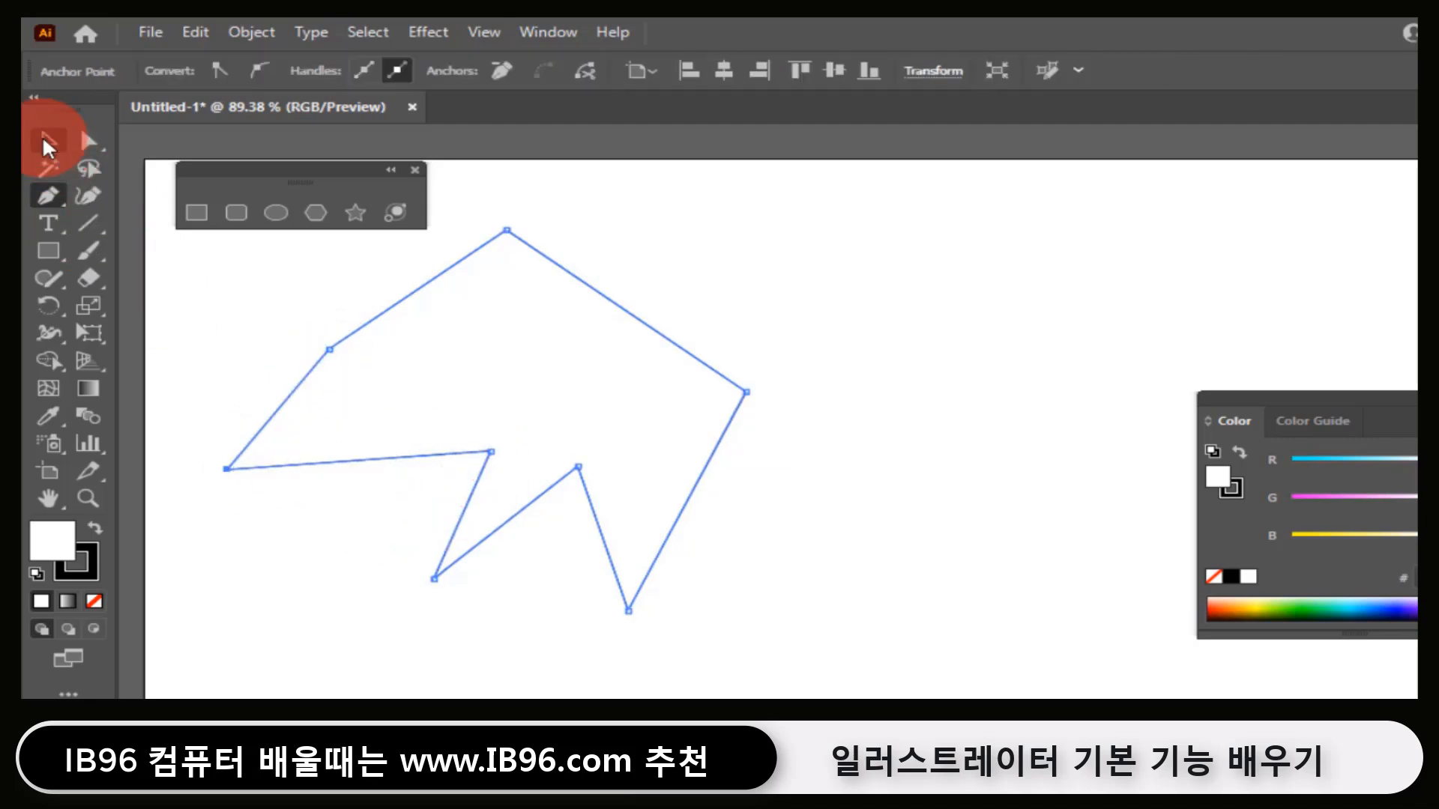
# - Select the whole closed jagged shape with the Selection tool and delete it from the artboard
pyautogui.click(45, 139)
pyautogui.click(348, 309)
pyautogui.moveTo(327, 293); pyautogui.dragTo(667, 465)
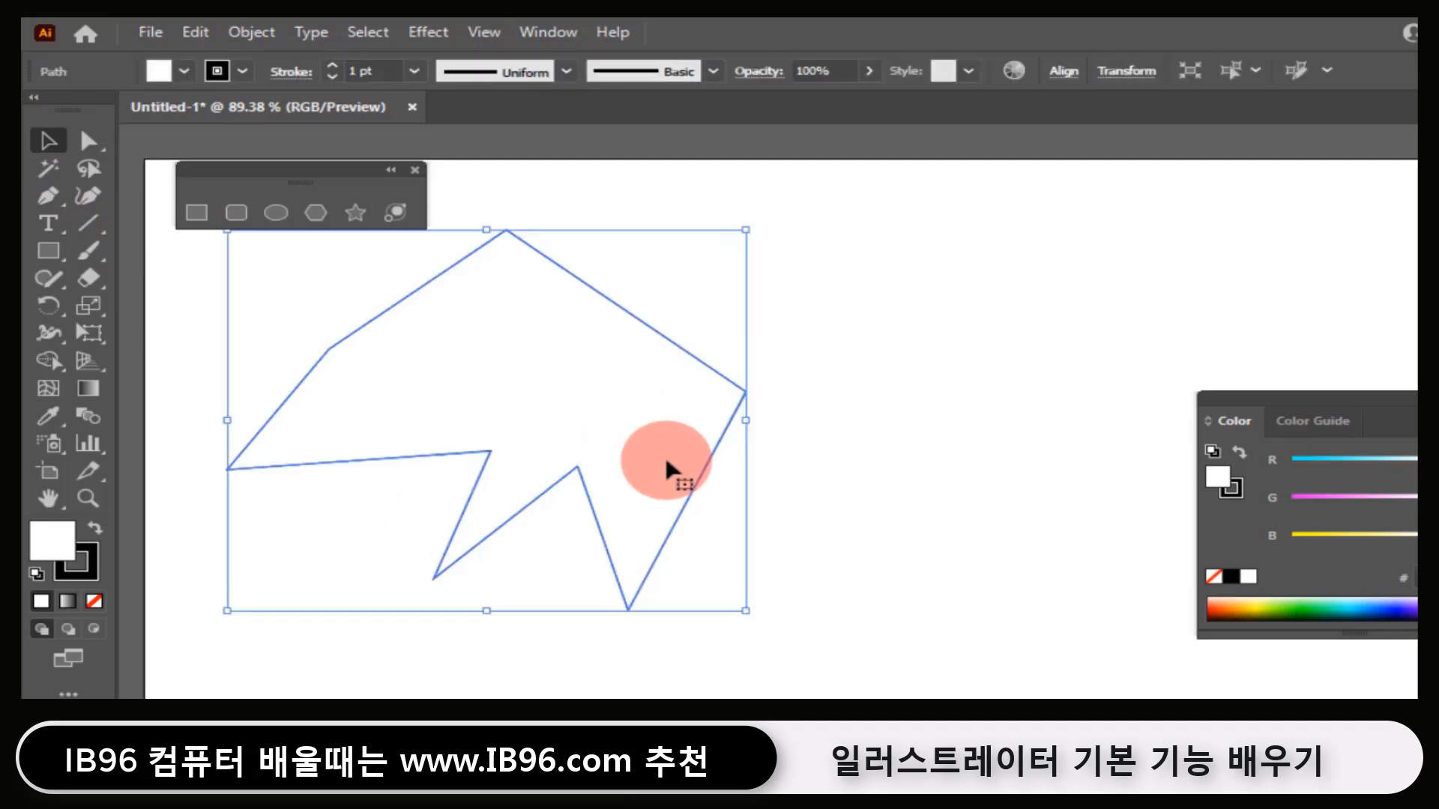
pyautogui.press('Delete')
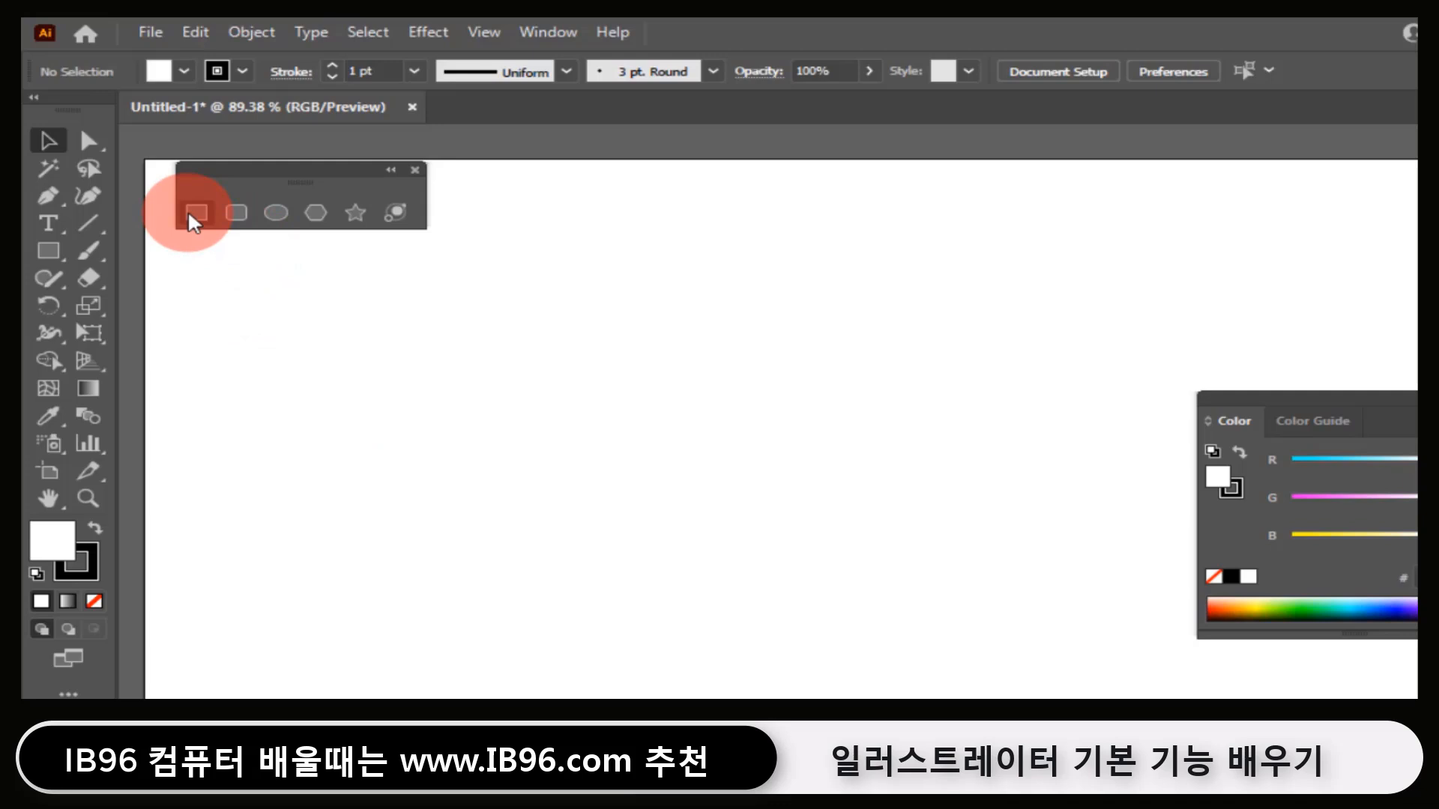
pyautogui.click(48, 197)
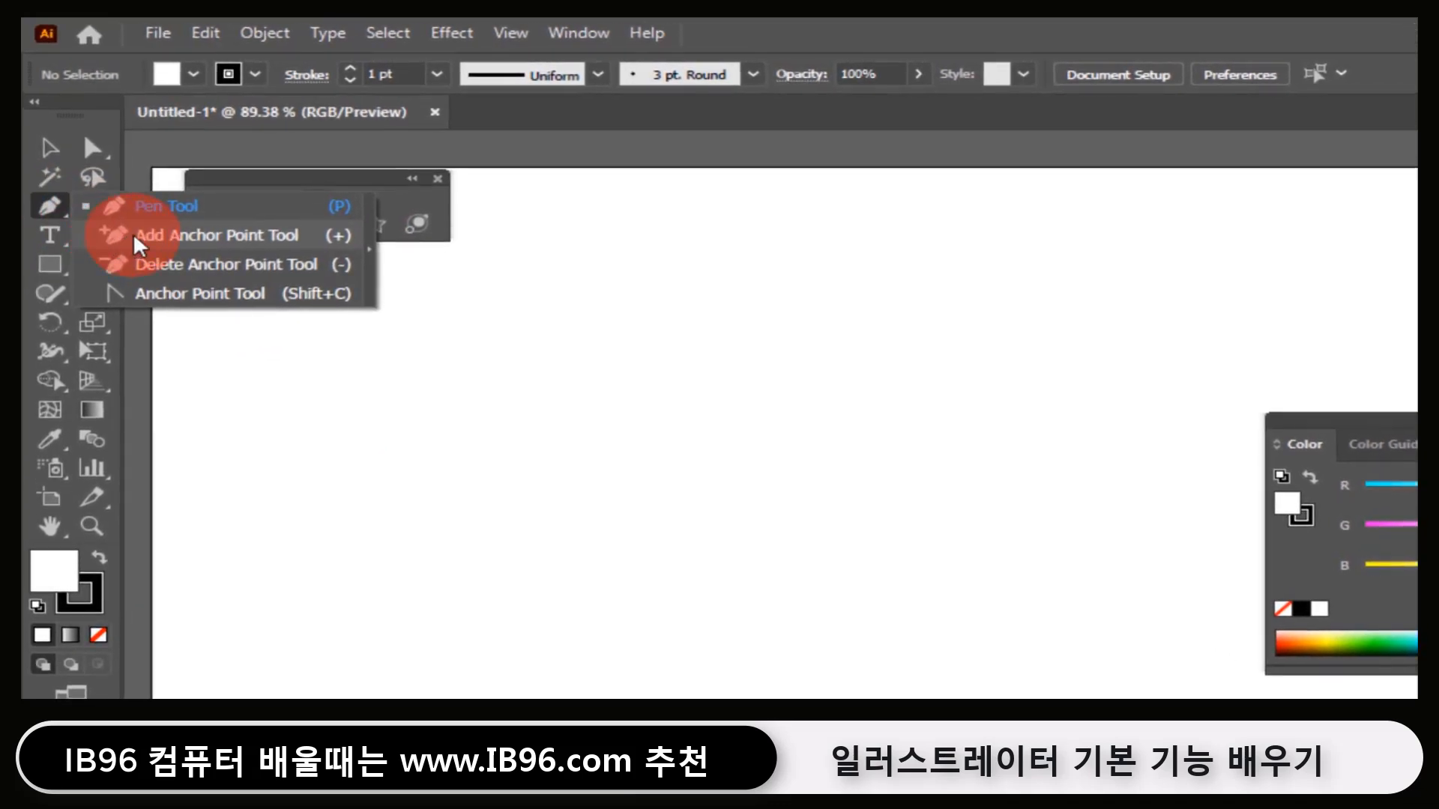
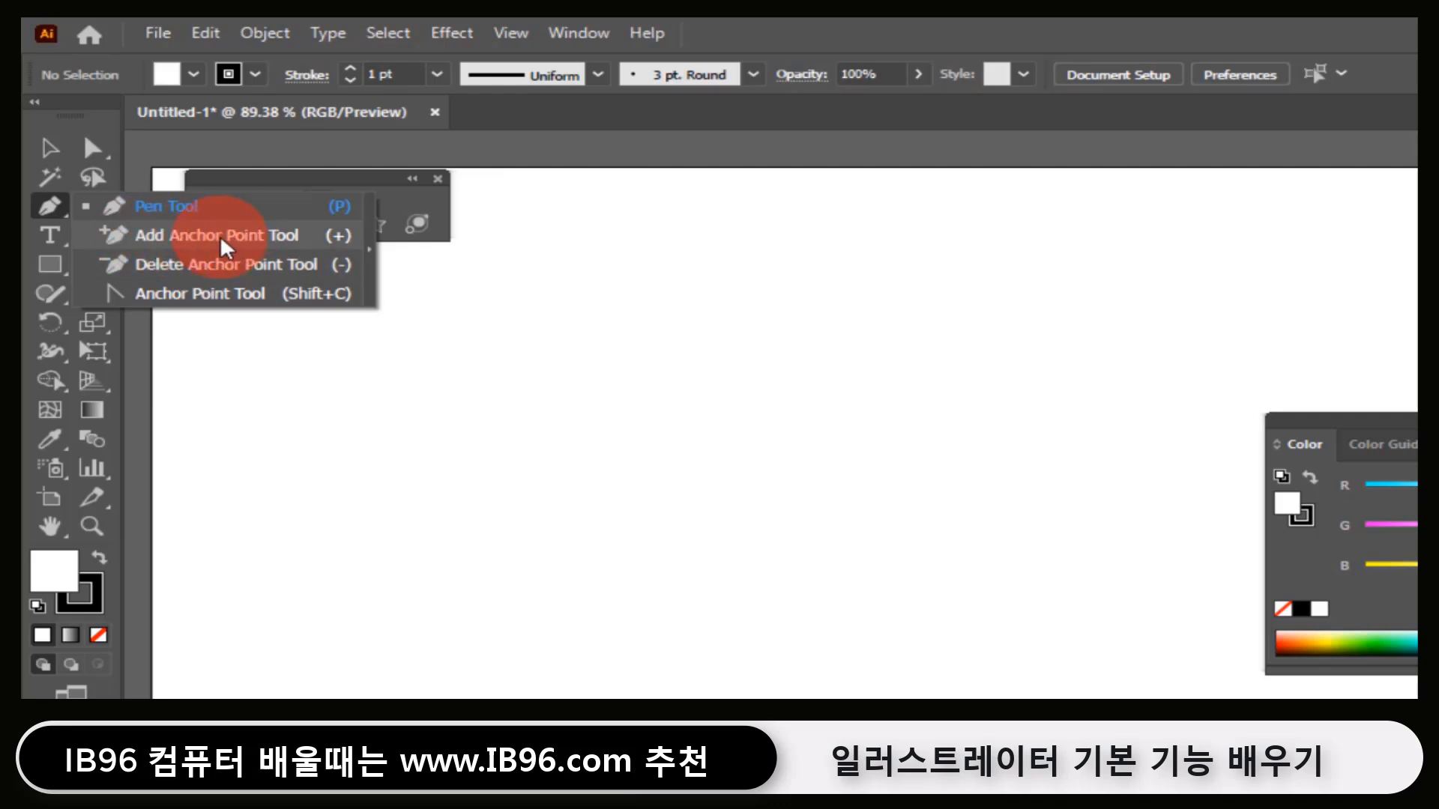
pyautogui.click(165, 214)
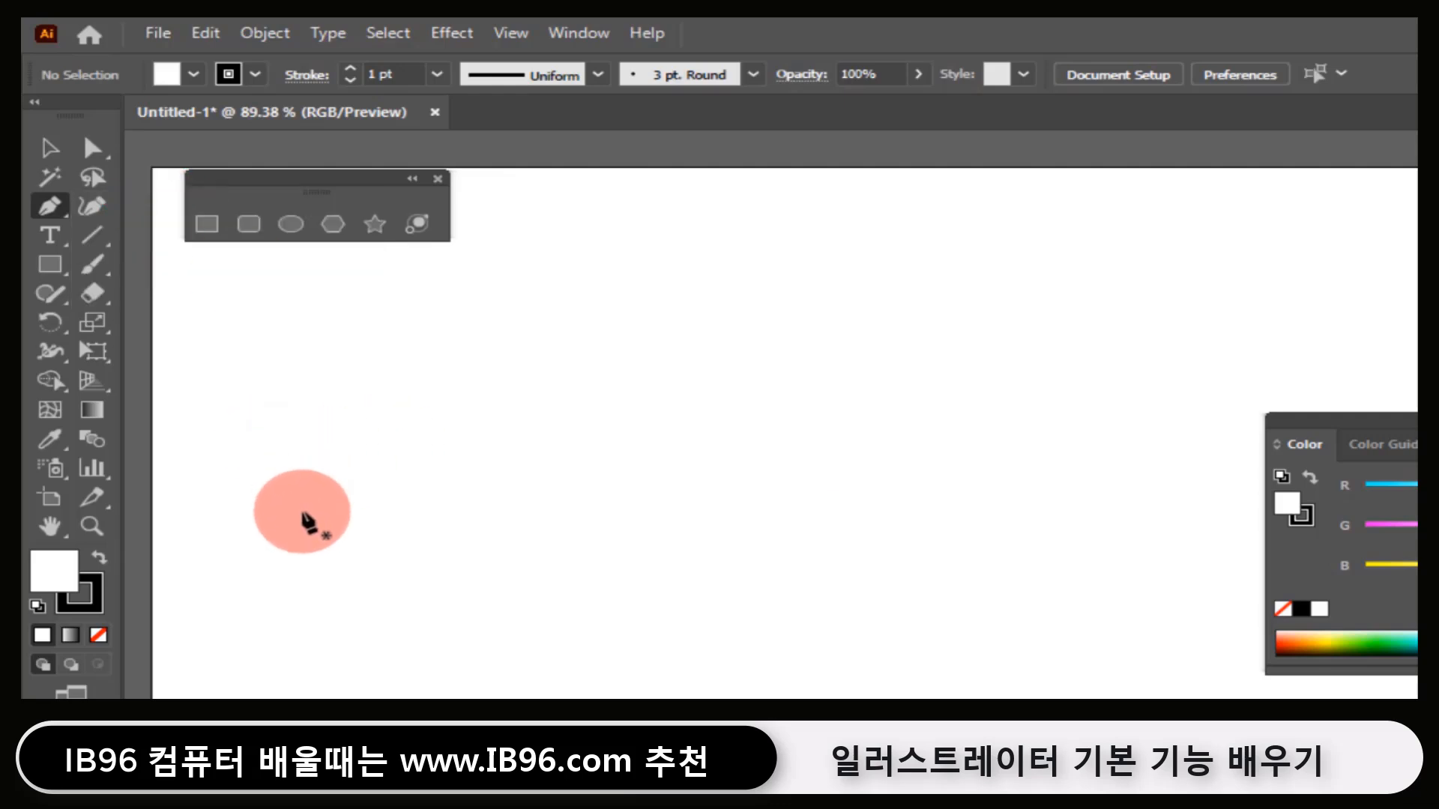
pyautogui.click(301, 511)
pyautogui.click(437, 342)
pyautogui.click(562, 531)
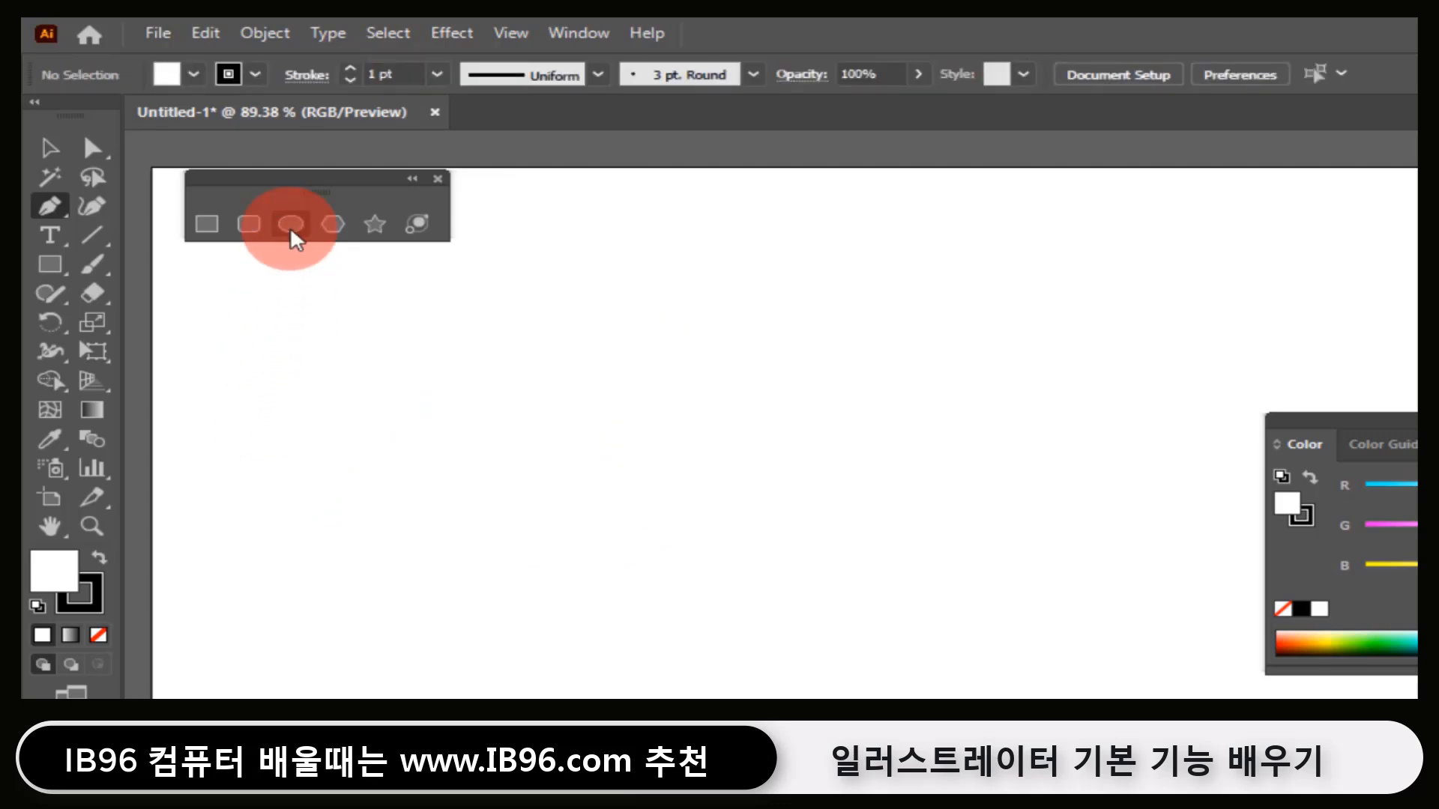
# - Draw an ellipse, position it in the artboard's upper-left area, and select its top anchor point with Direct Selection
pyautogui.click(291, 225)
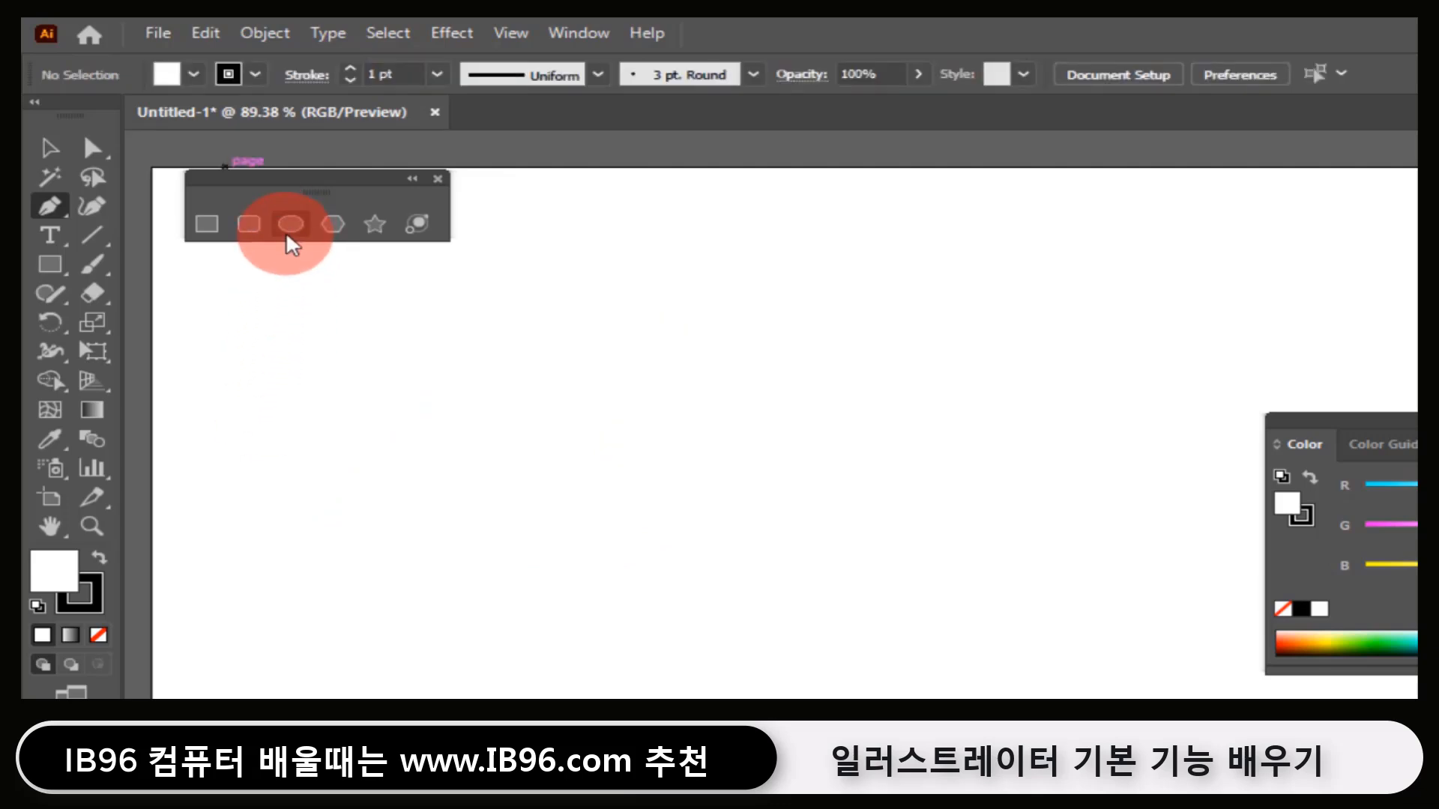
pyautogui.moveTo(322, 425); pyautogui.dragTo(602, 666)
pyautogui.click(51, 149)
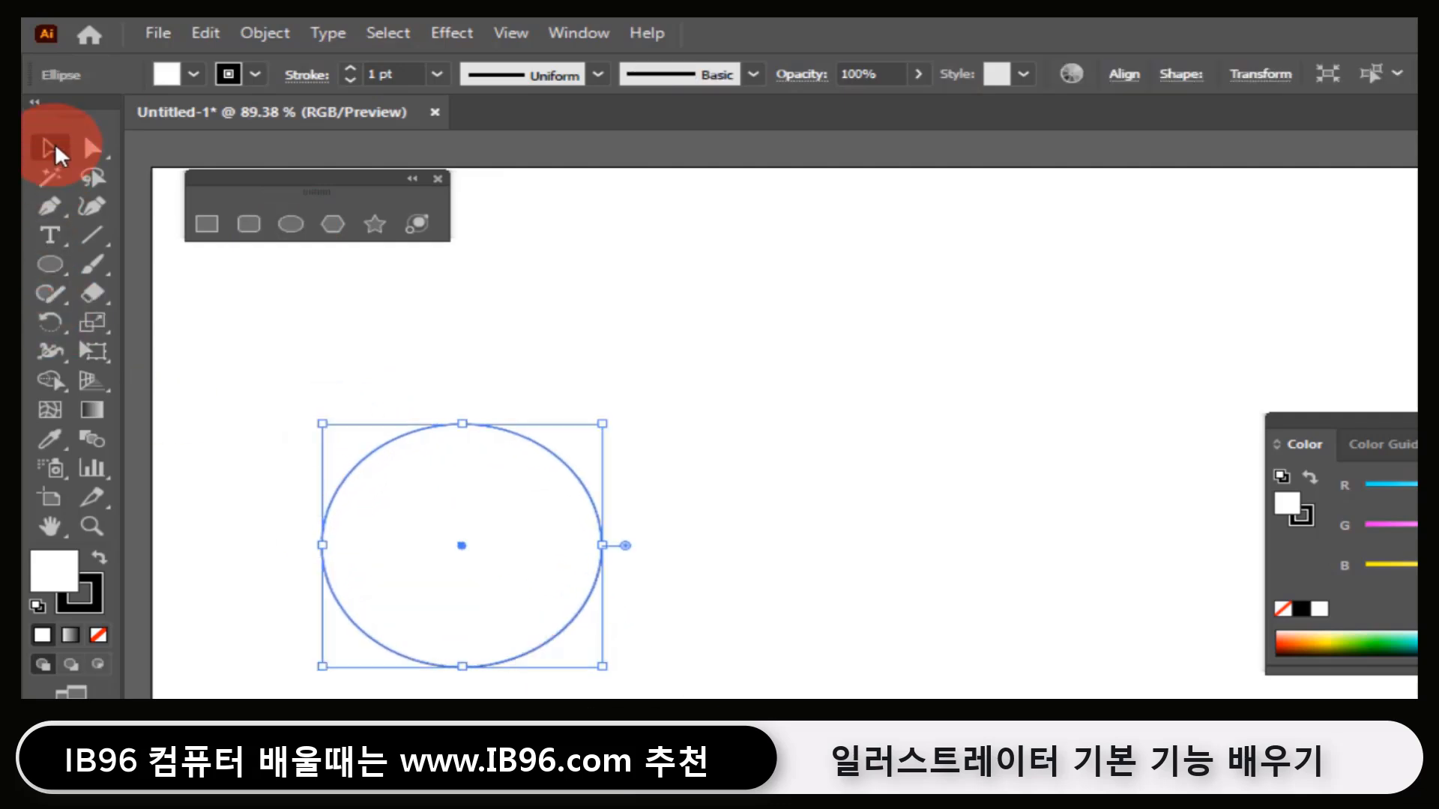
pyautogui.moveTo(497, 528); pyautogui.dragTo(422, 426)
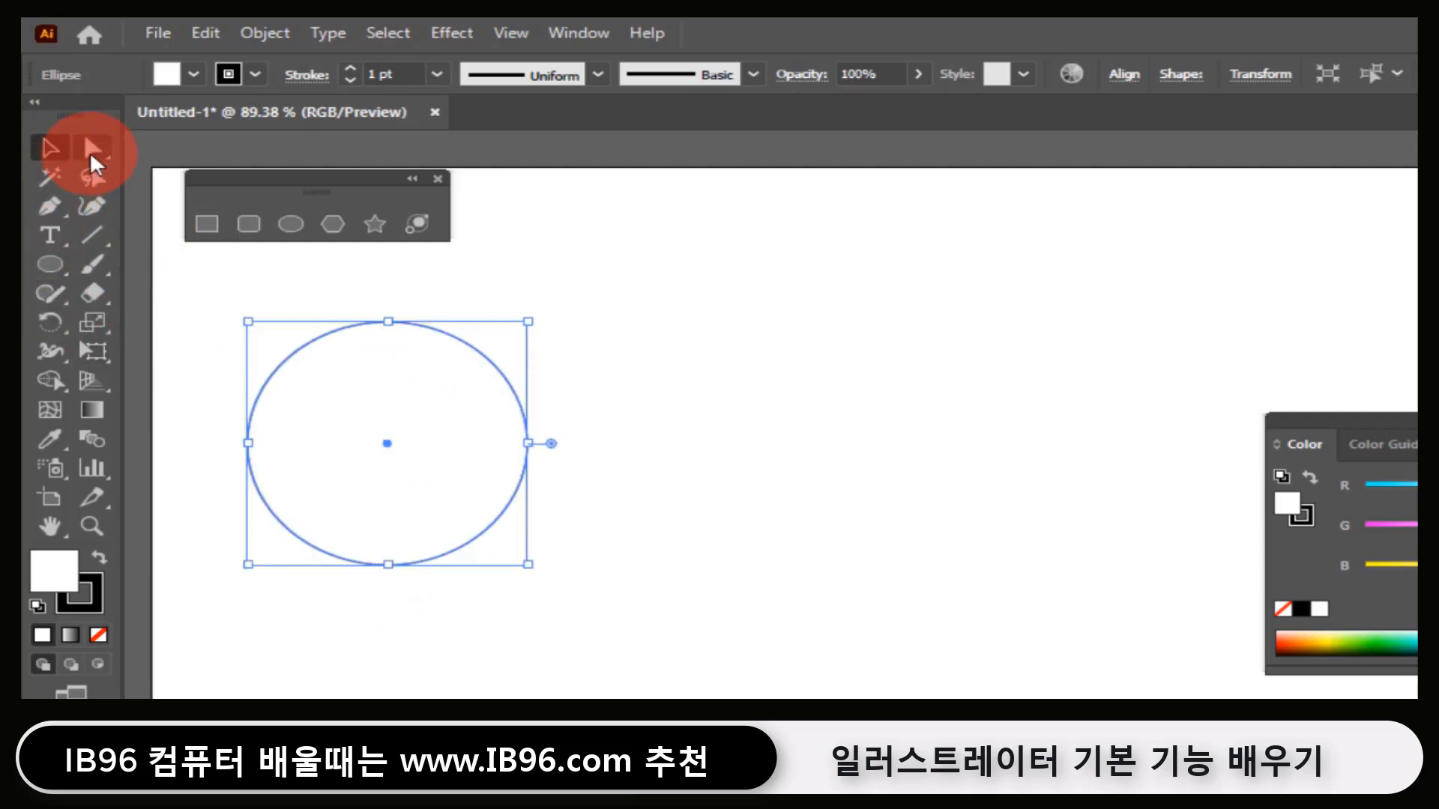
pyautogui.click(90, 151)
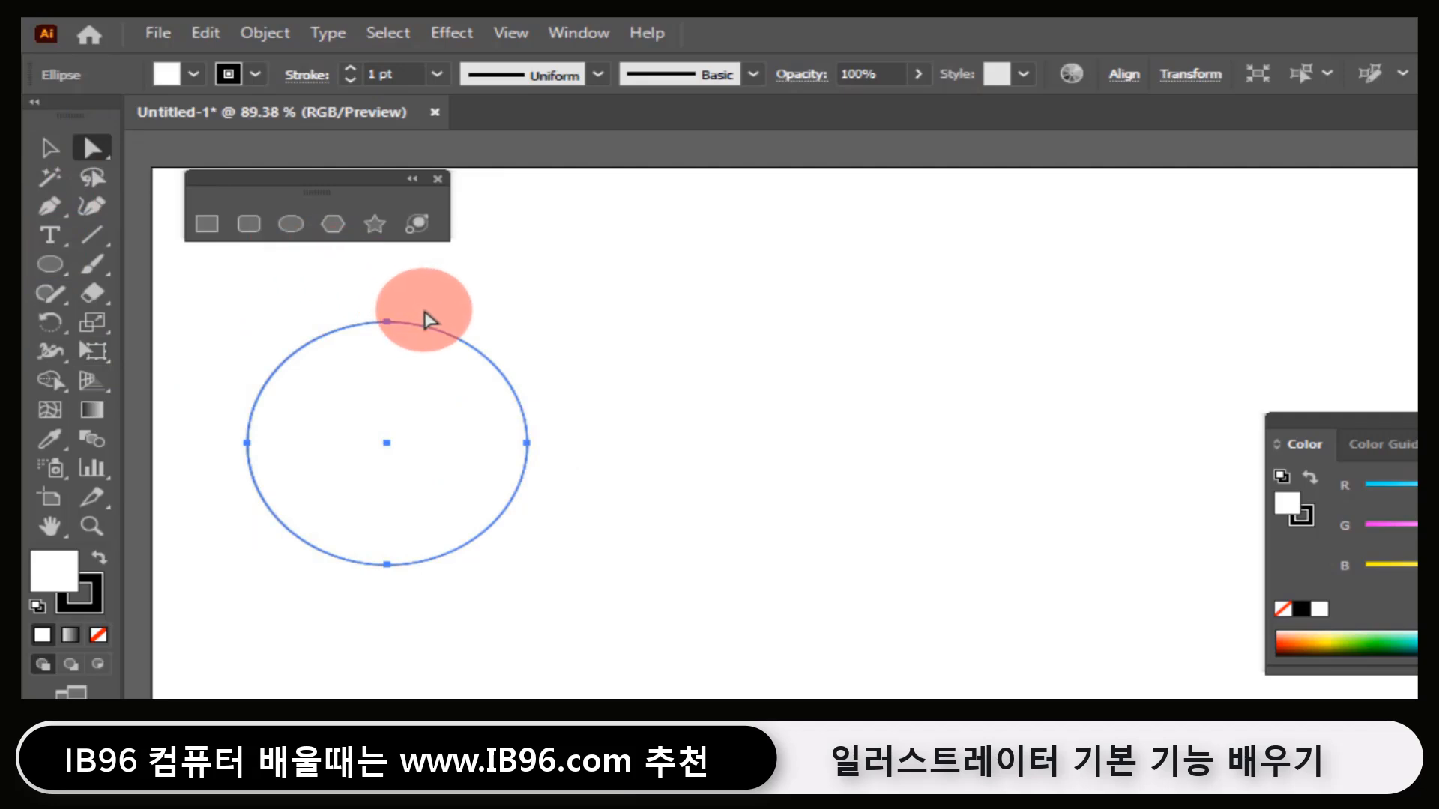
pyautogui.click(388, 322)
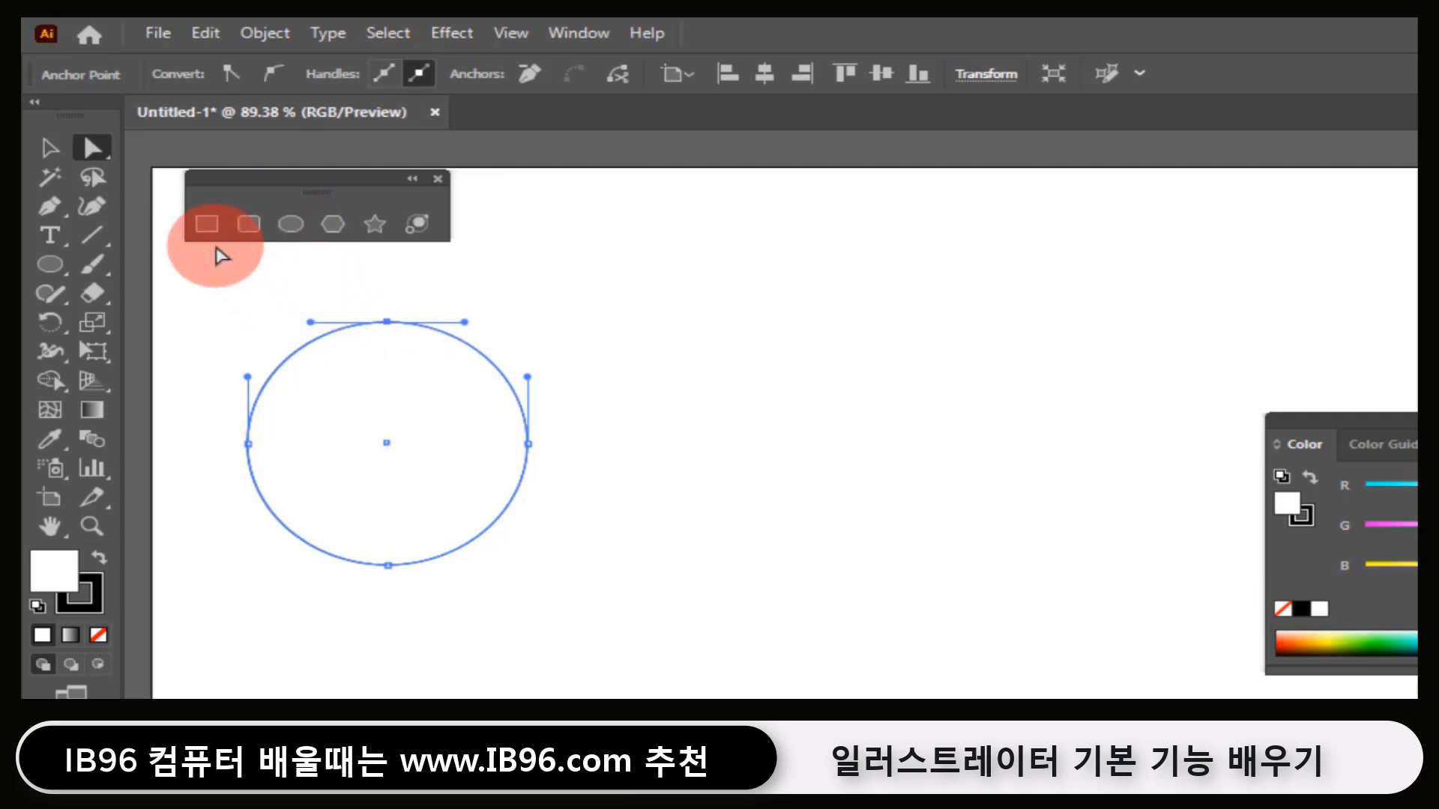
# - Draw a square beside the ellipse, on its right, with the Rectangle tool
pyautogui.click(207, 222)
pyautogui.moveTo(642, 351); pyautogui.dragTo(814, 516)
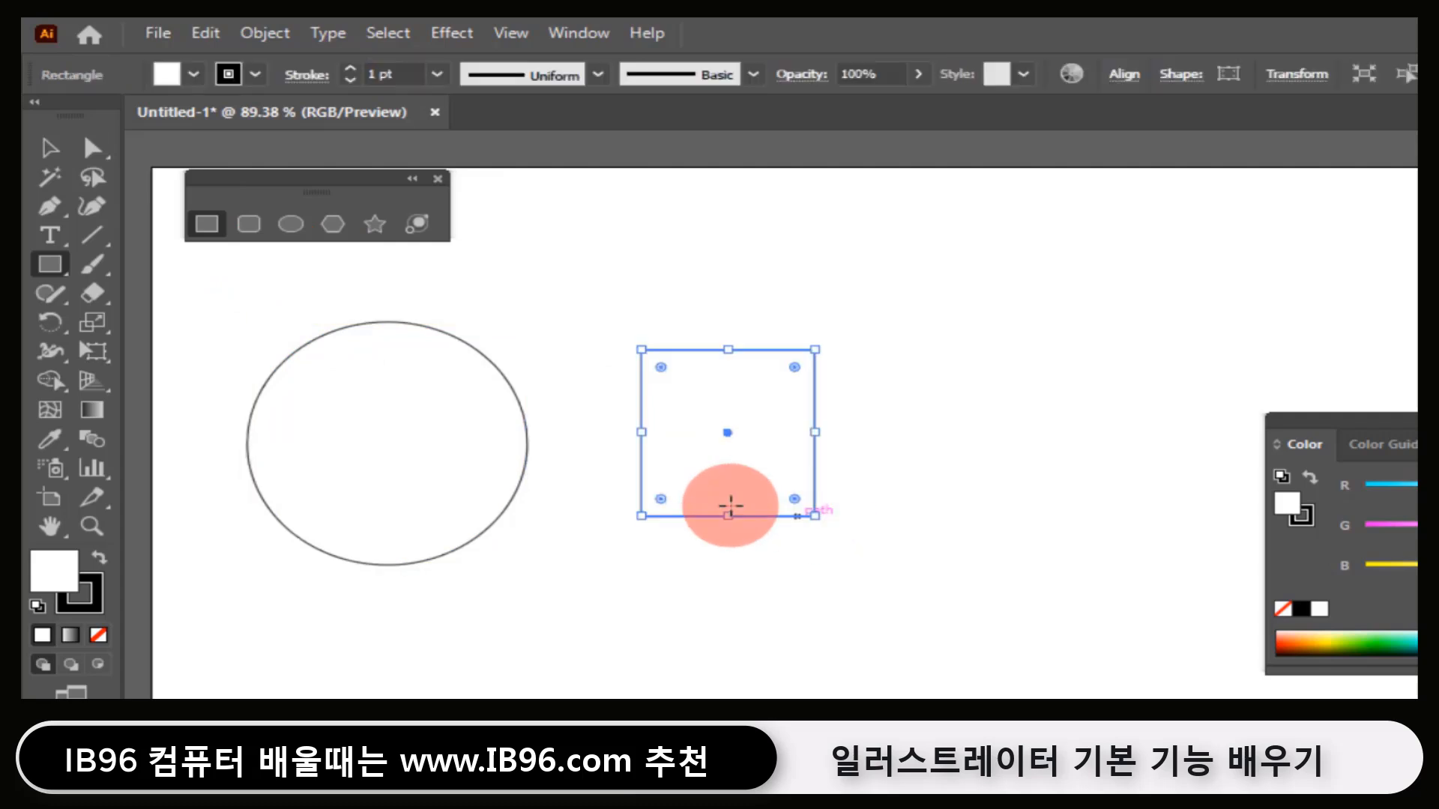
# - Compare the square's upper-left corner anchor with the ellipse's top anchor by selecting each with Direct Selection, checking for direction handles
pyautogui.click(91, 149)
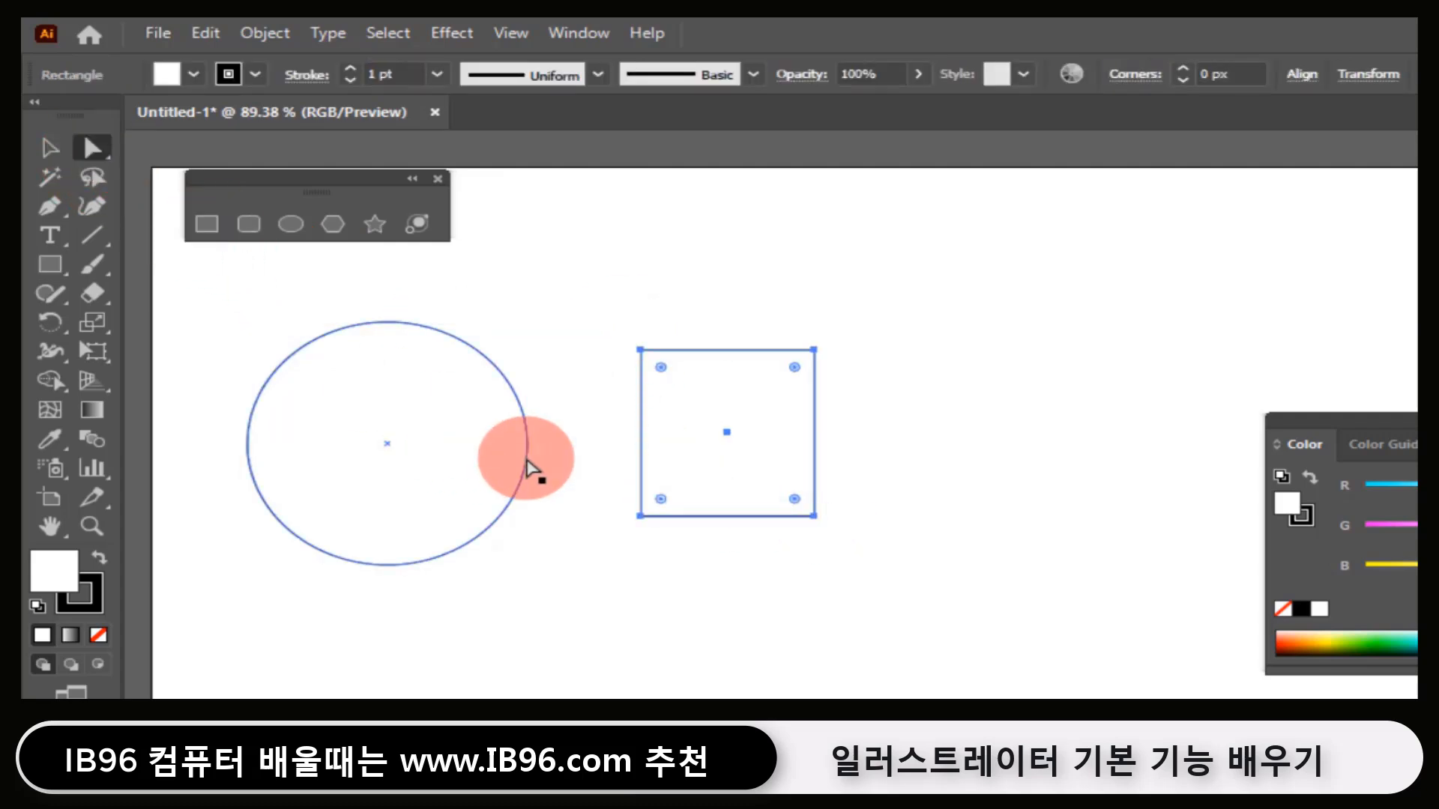
pyautogui.click(643, 352)
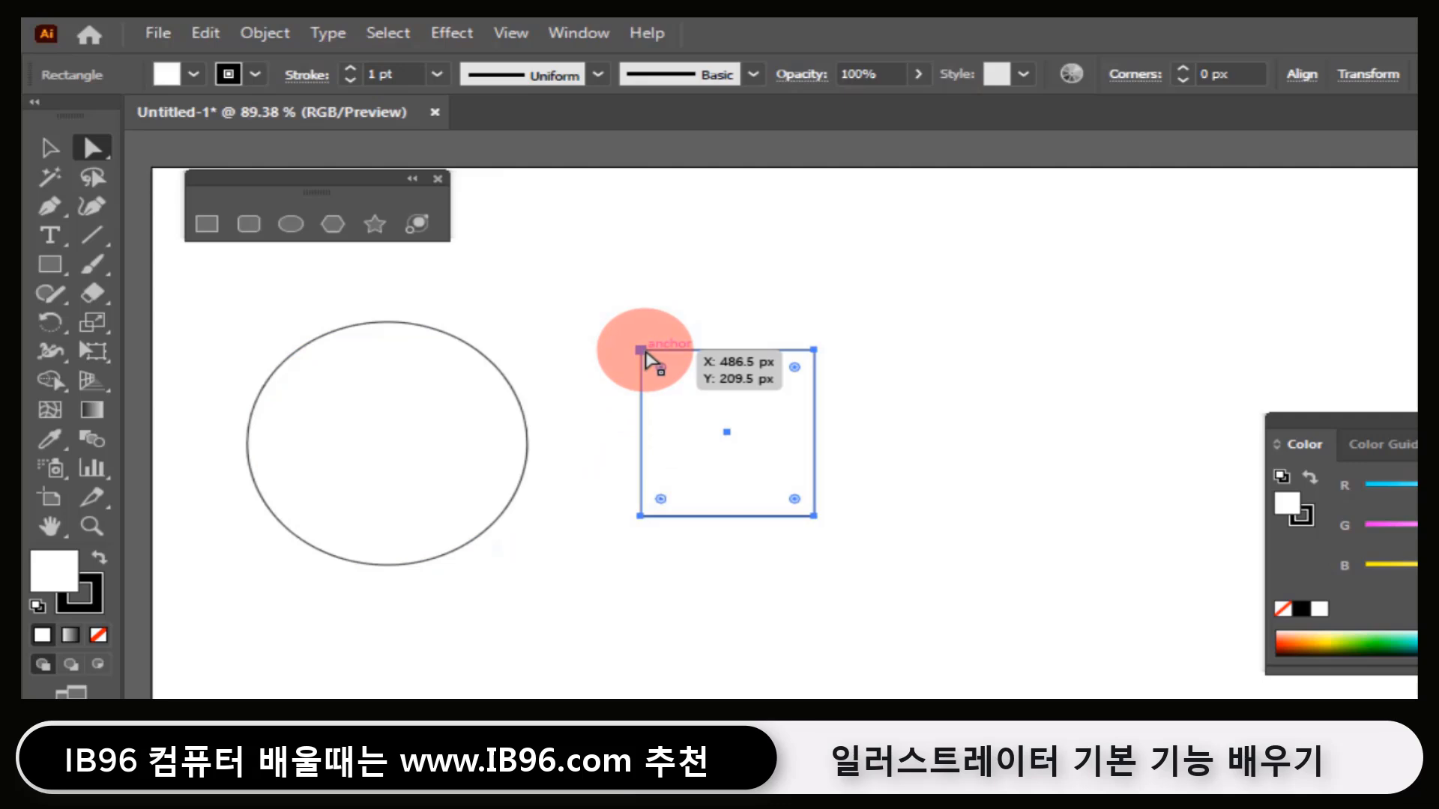
pyautogui.click(386, 323)
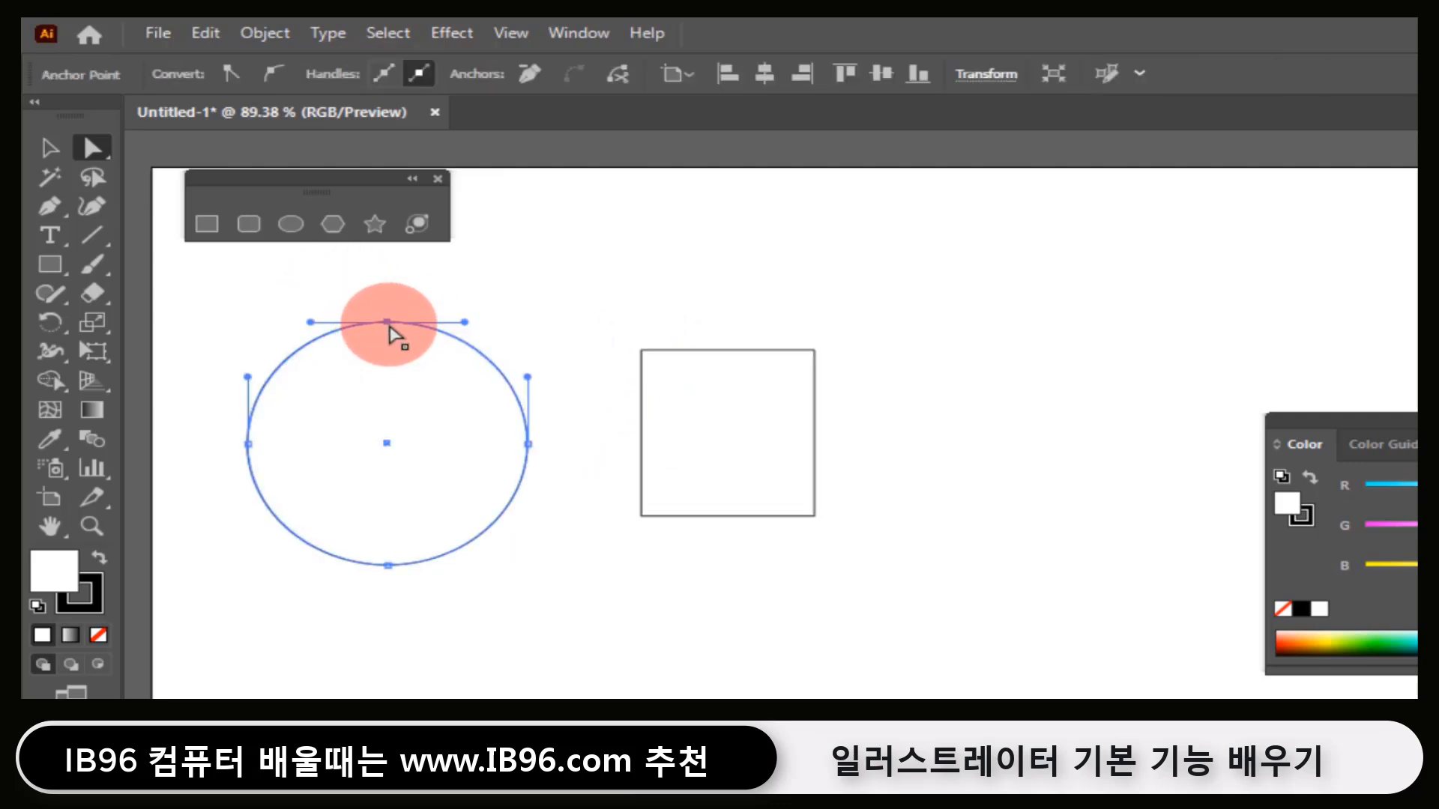
pyautogui.click(642, 351)
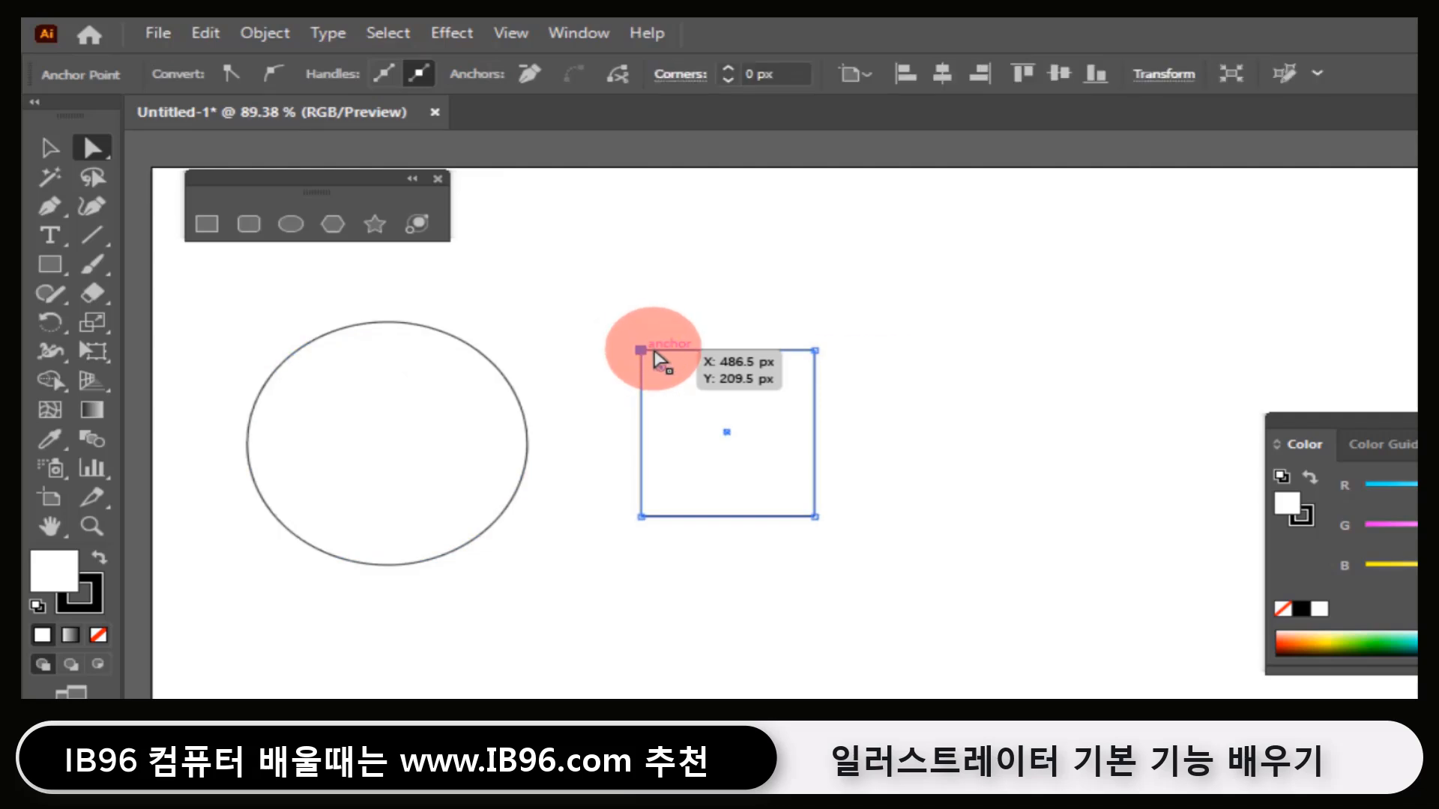
pyautogui.click(394, 327)
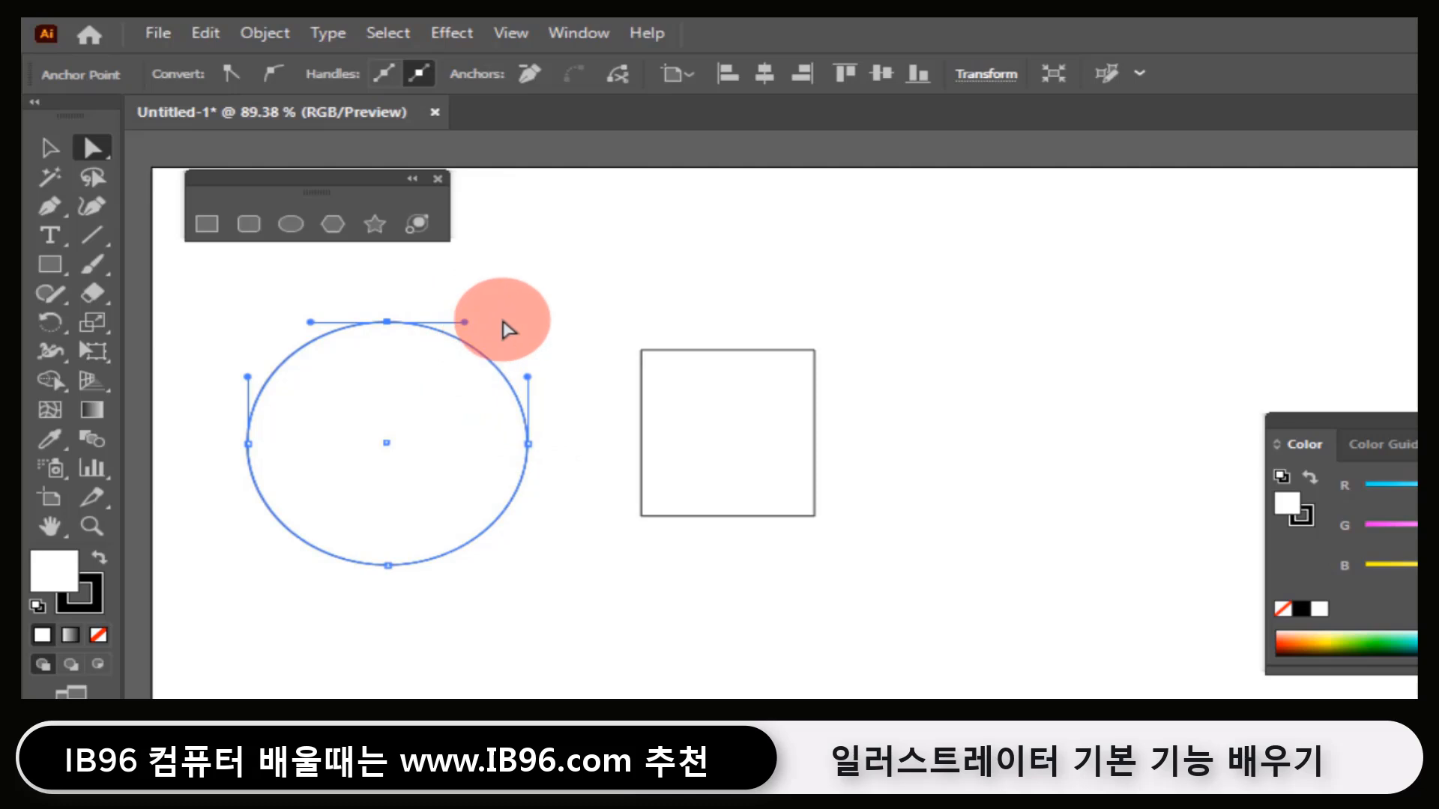
pyautogui.click(749, 370)
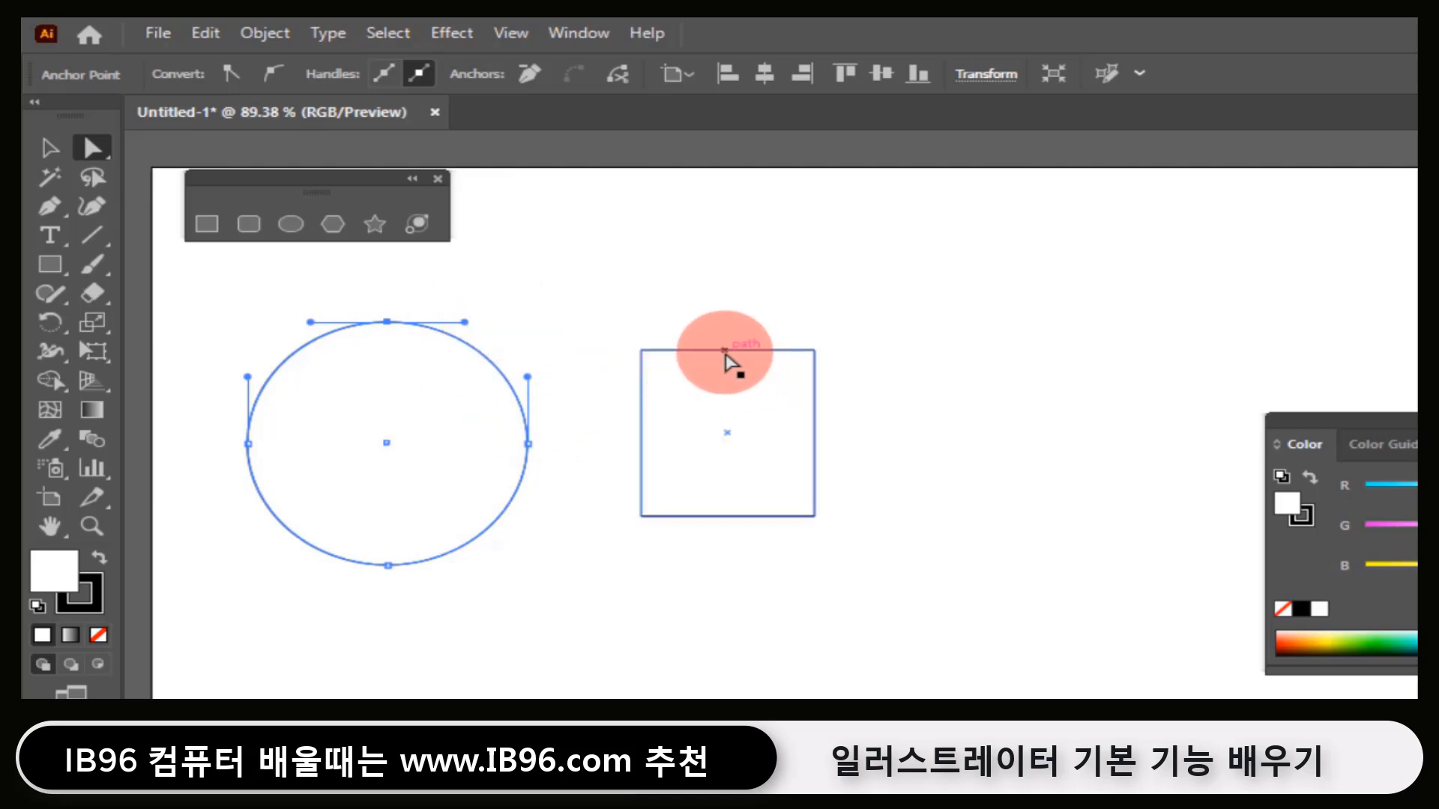
pyautogui.click(719, 311)
# - Detach the Pen tool group as a floating panel and place it beside the floating shape tools
pyautogui.moveTo(51, 217); pyautogui.dragTo(373, 227)
pyautogui.moveTo(165, 224); pyautogui.dragTo(574, 179)
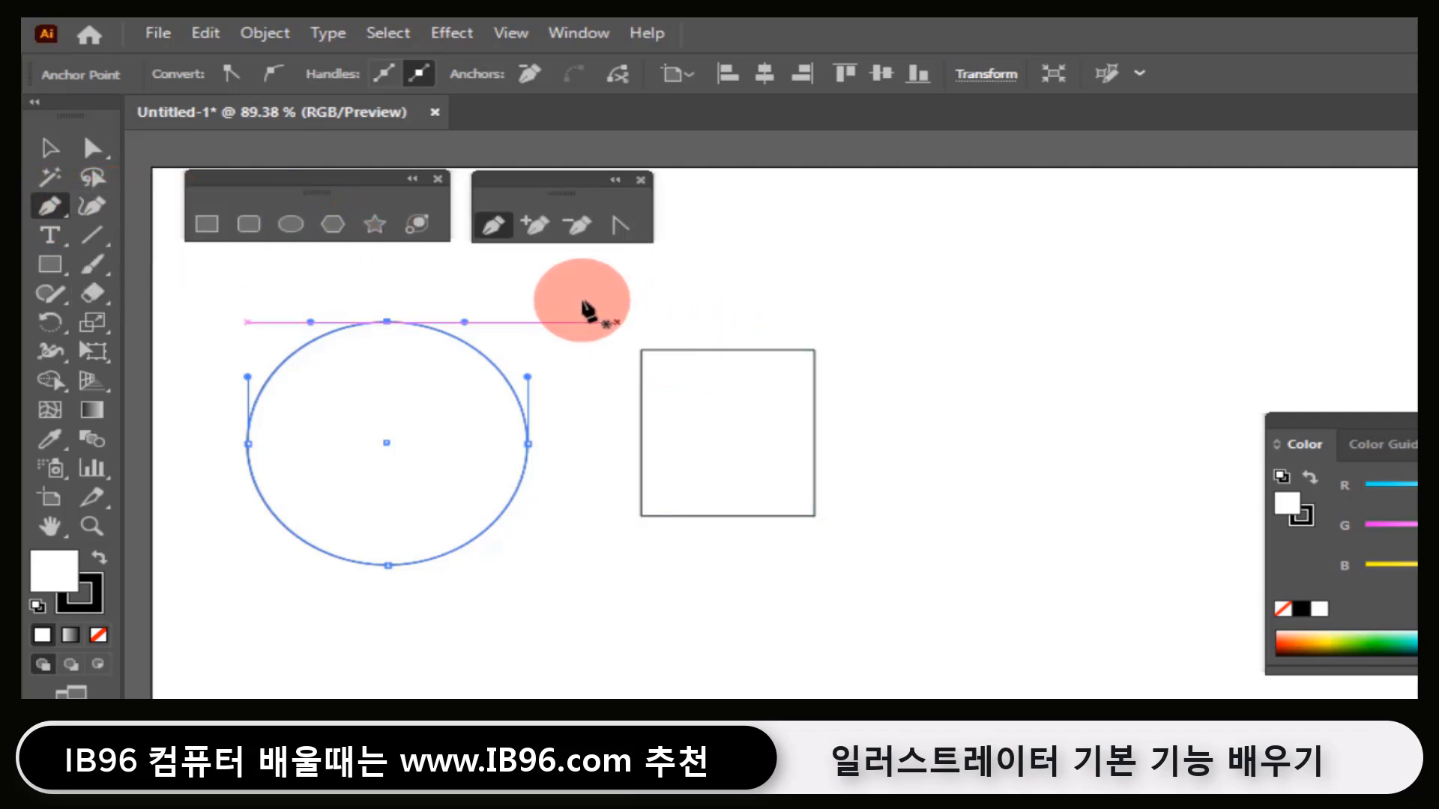
# - Try adding an anchor point at the middle of the square's top edge and pulling it up into a roof peak, and undo both changes
pyautogui.click(535, 224)
pyautogui.click(727, 350)
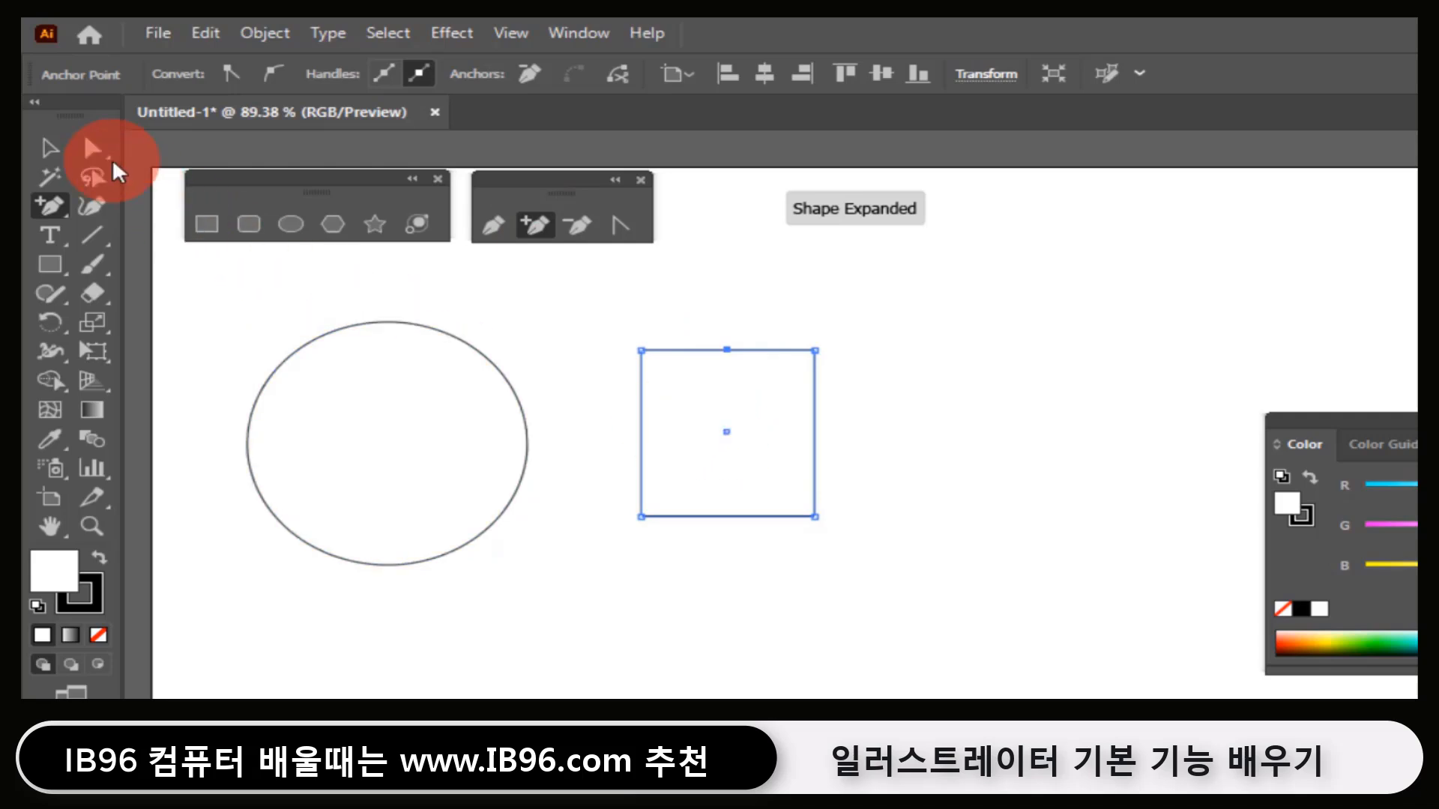
pyautogui.click(97, 147)
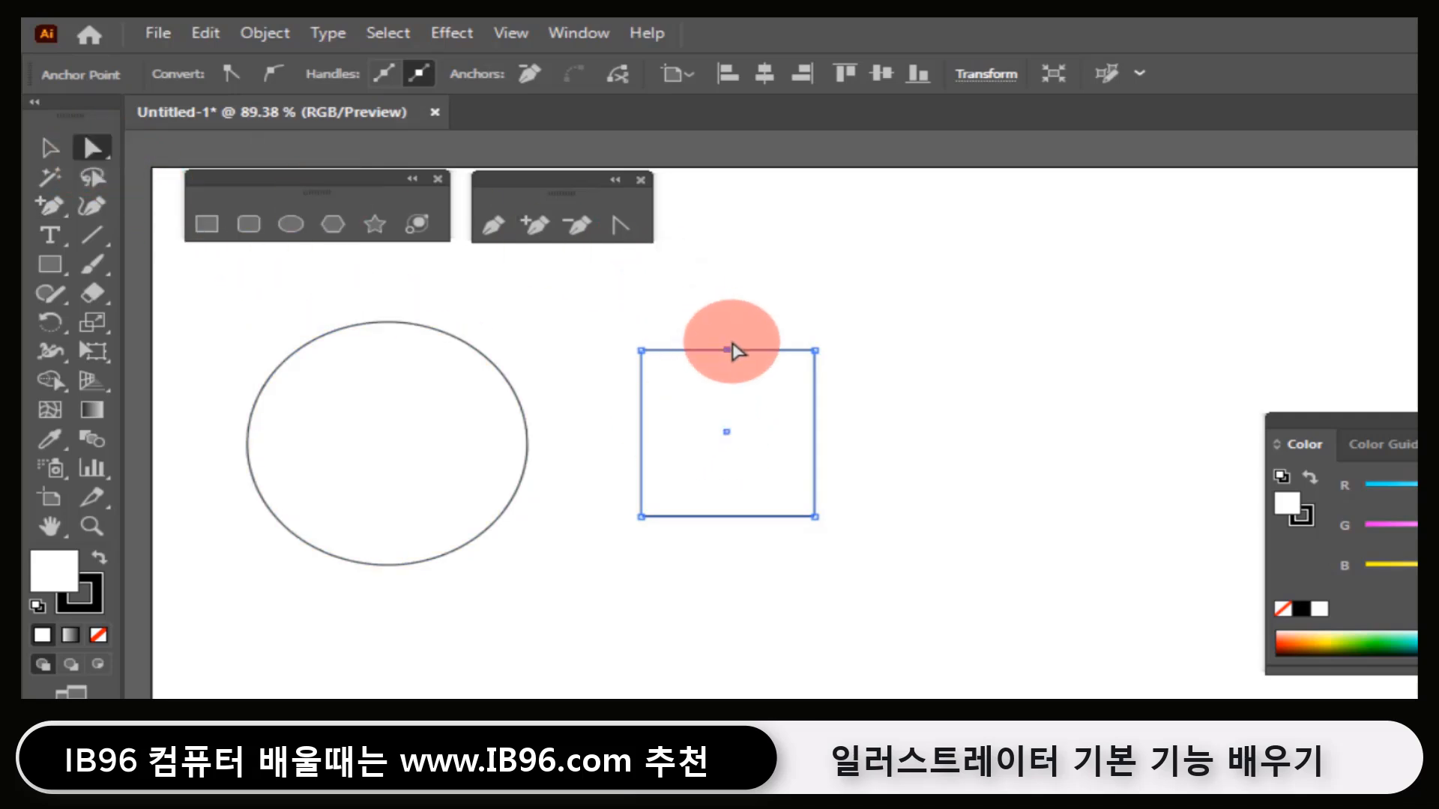
pyautogui.moveTo(727, 350); pyautogui.dragTo(727, 267)
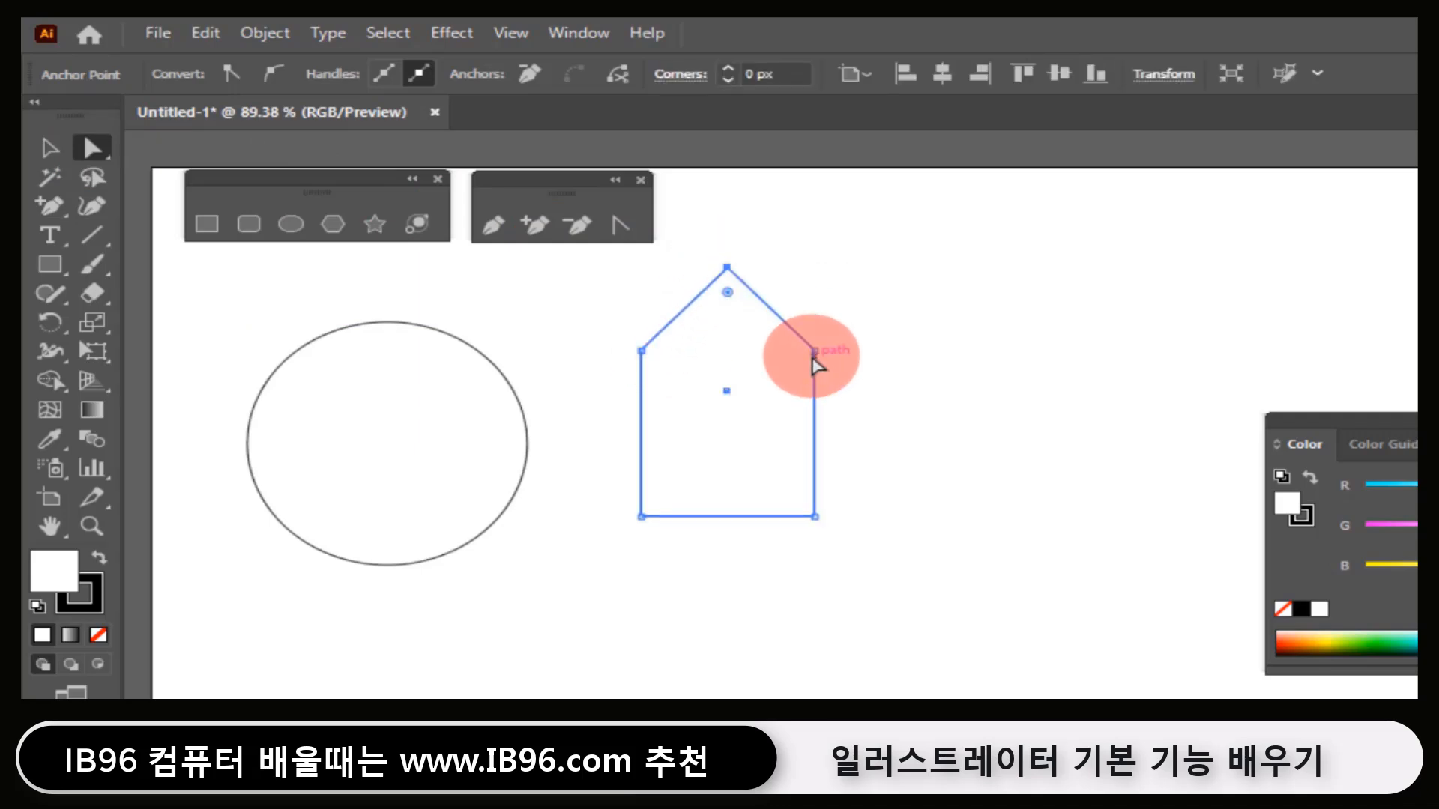
pyautogui.hotkey('ctrl', 'z')
pyautogui.hotkey('ctrl', 'z')
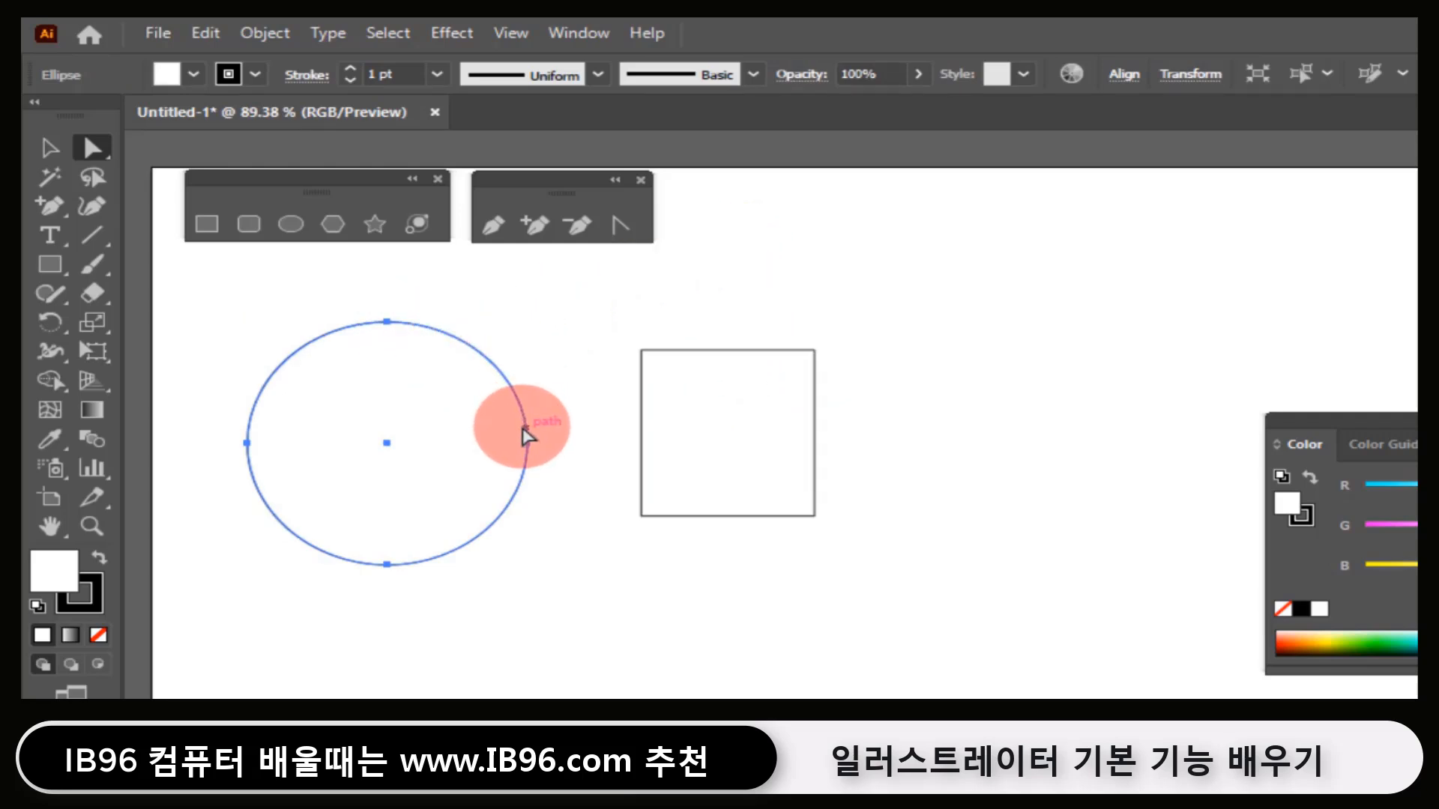
# - Reshape the ellipse's upper-right curve by raising the top anchor's right direction handle and lengthening the right anchor's upper handle
pyautogui.click(388, 322)
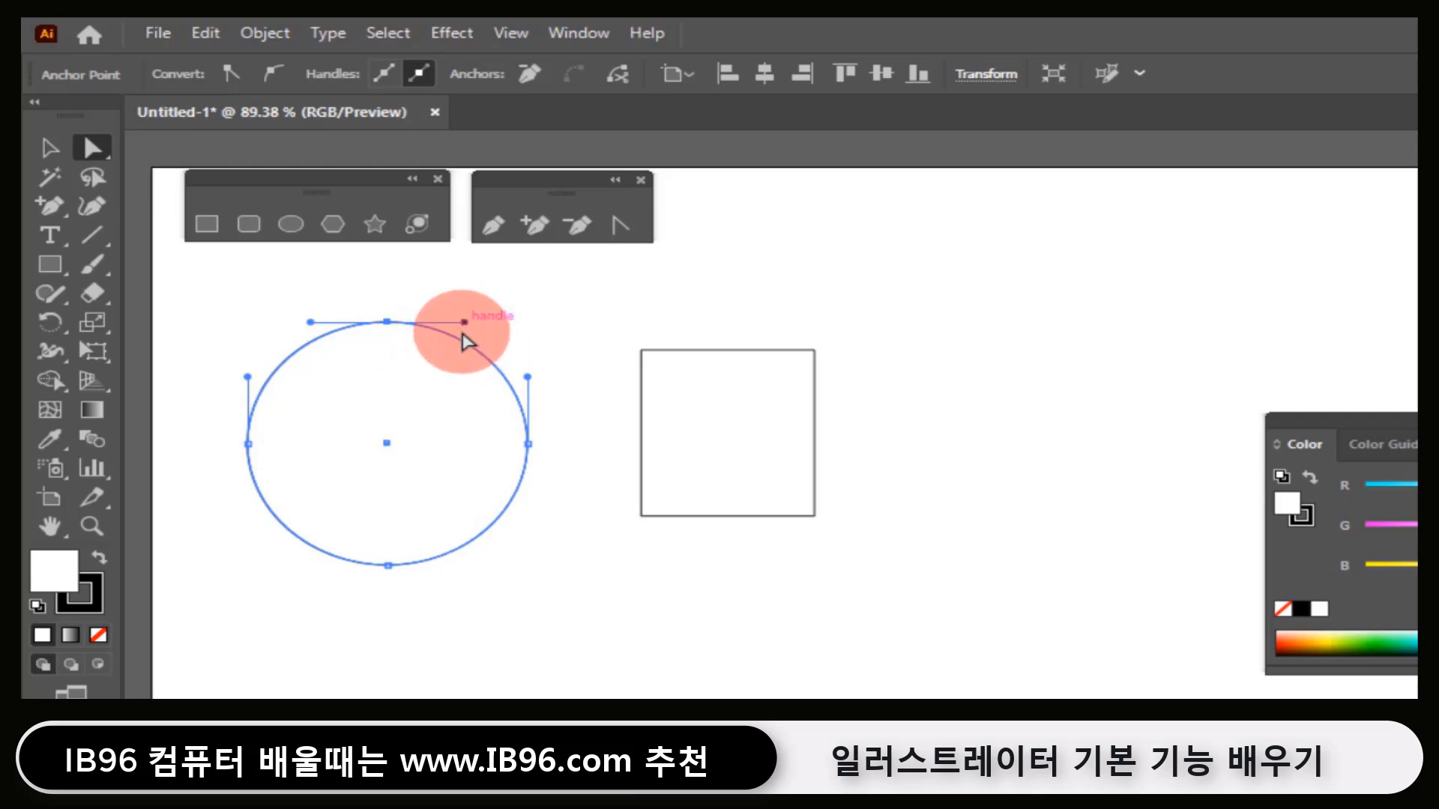
pyautogui.moveTo(464, 320); pyautogui.dragTo(463, 285)
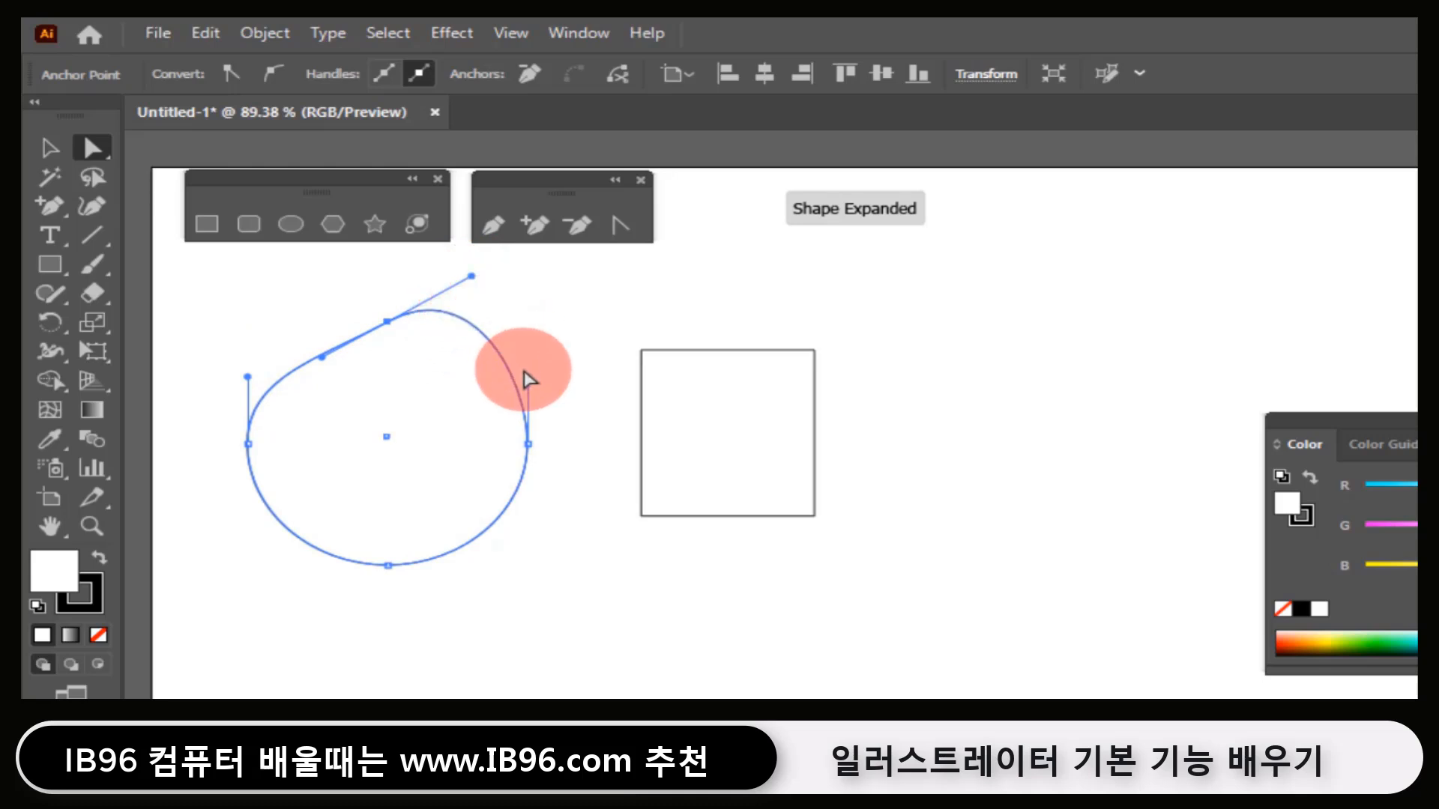
pyautogui.moveTo(528, 377); pyautogui.dragTo(528, 346)
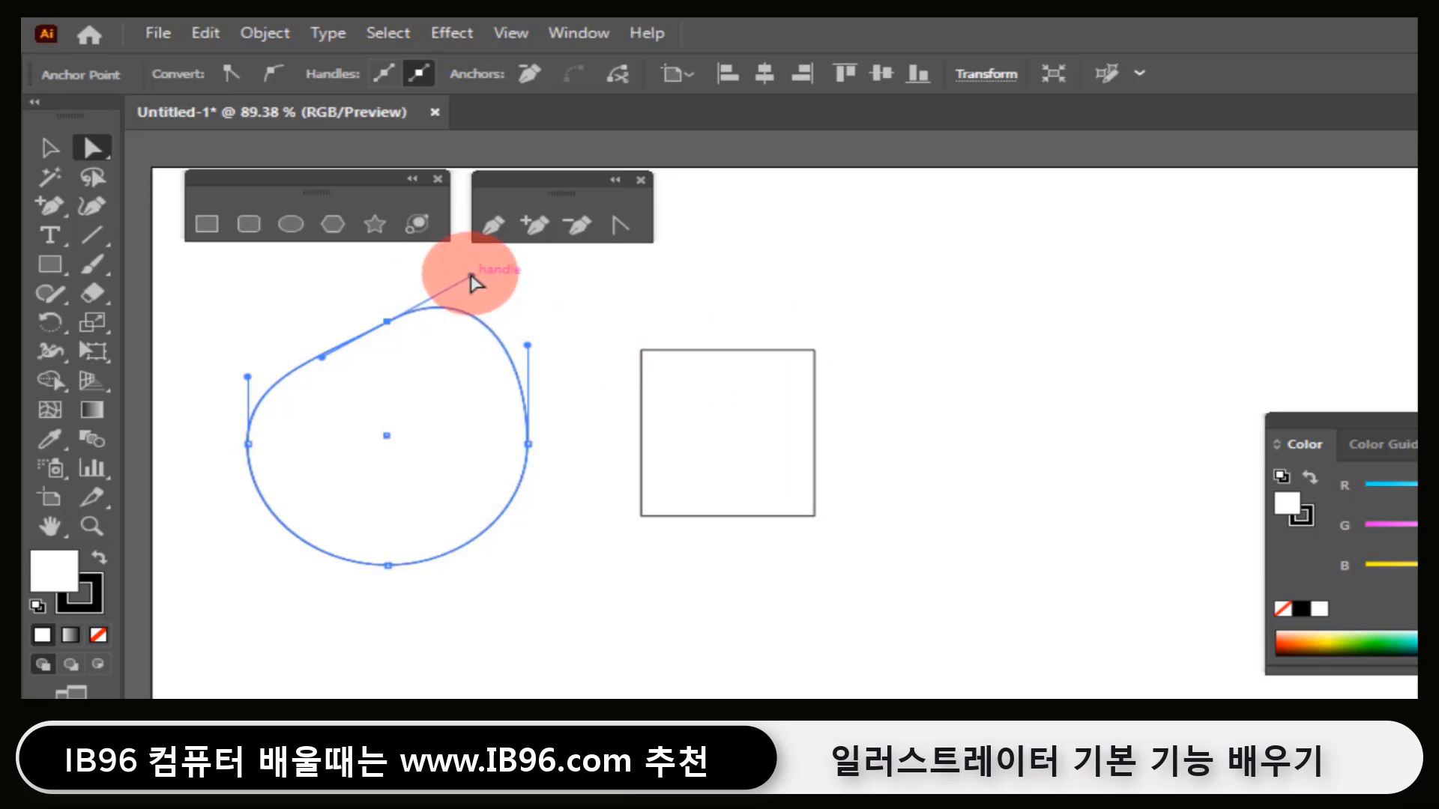
# - Rotate the top anchor's direction handles until they are nearly vertical, bending the ellipse's upper-left curve inward
pyautogui.moveTo(472, 281); pyautogui.dragTo(478, 320)
pyautogui.click(388, 322)
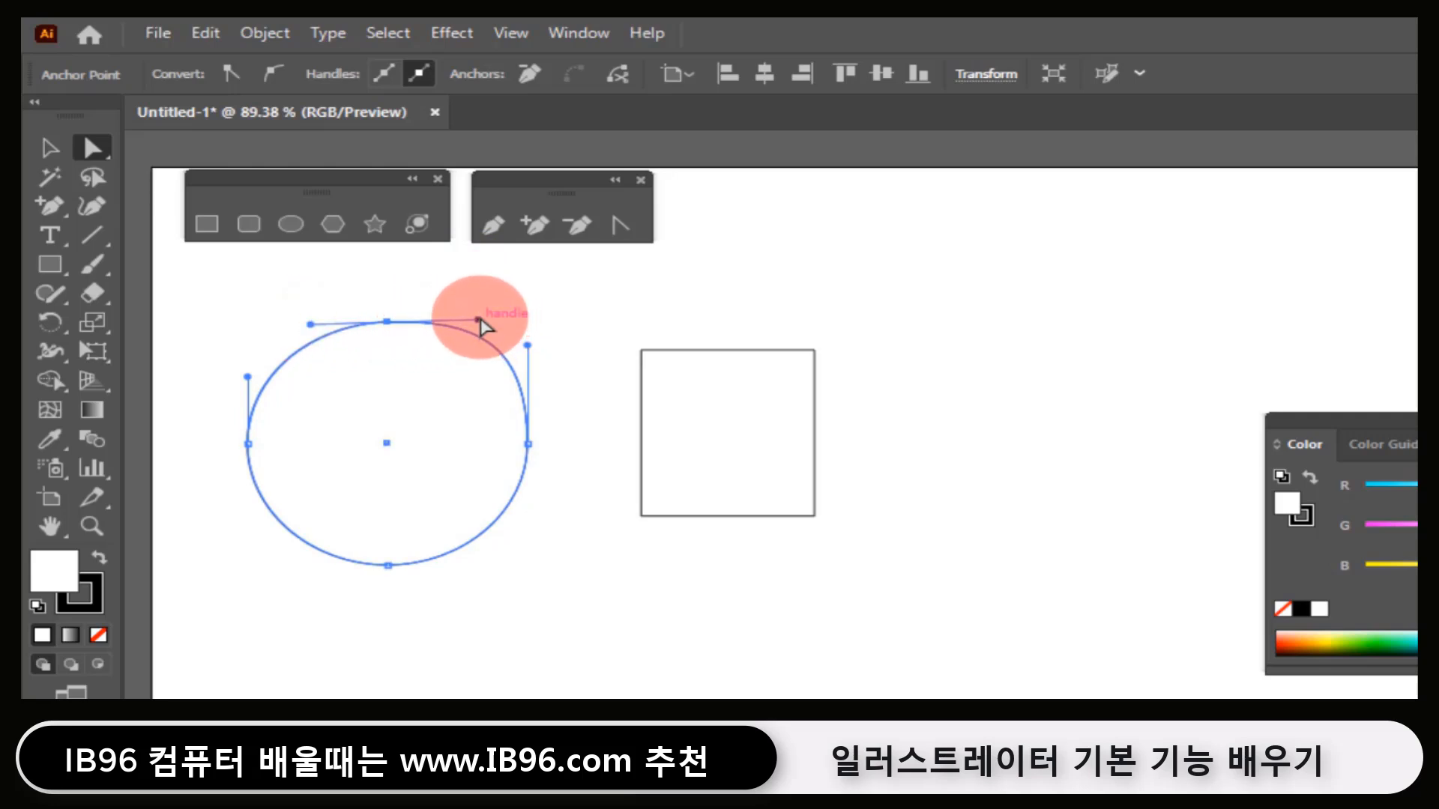
pyautogui.moveTo(478, 324); pyautogui.dragTo(455, 260)
pyautogui.click(388, 322)
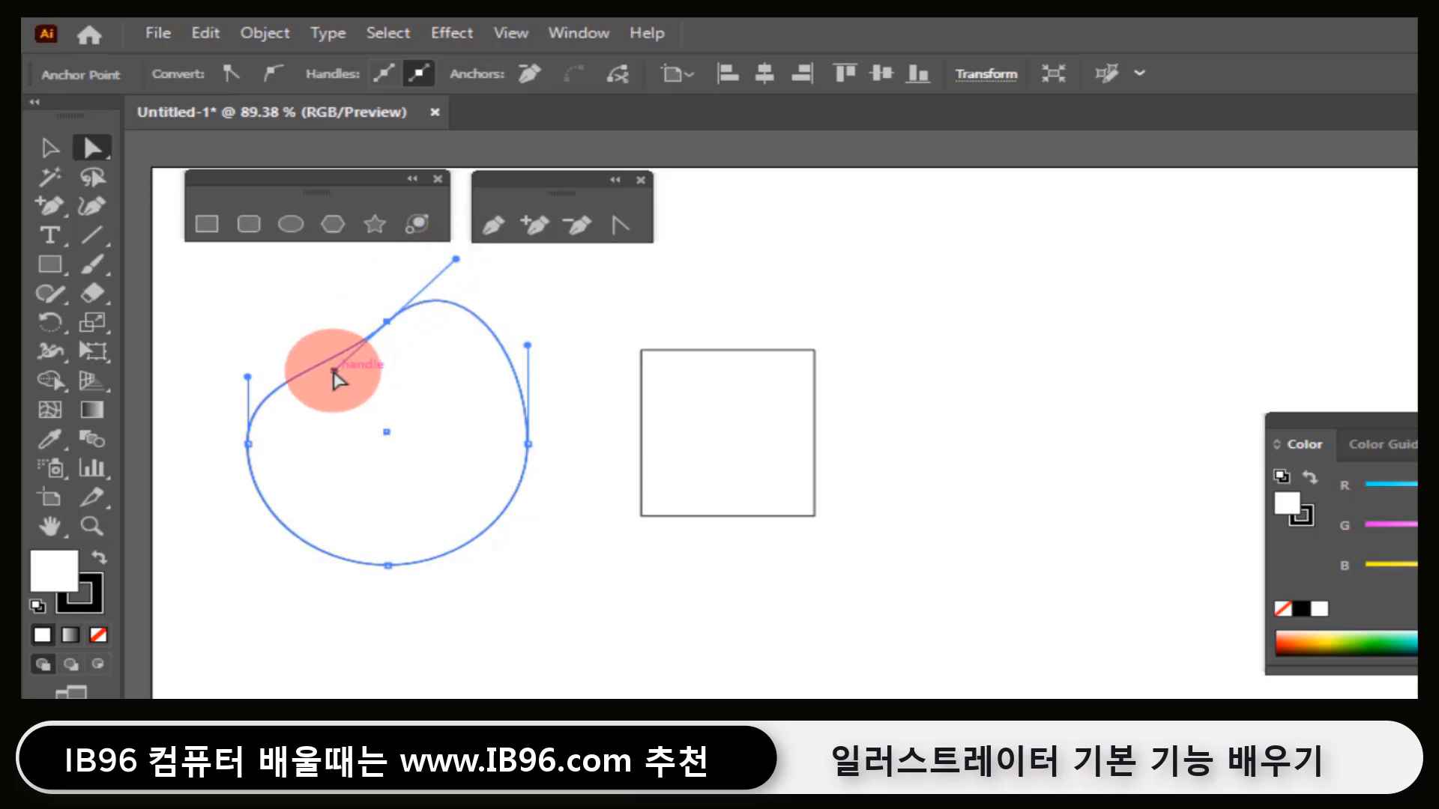
pyautogui.moveTo(334, 372); pyautogui.dragTo(394, 432)
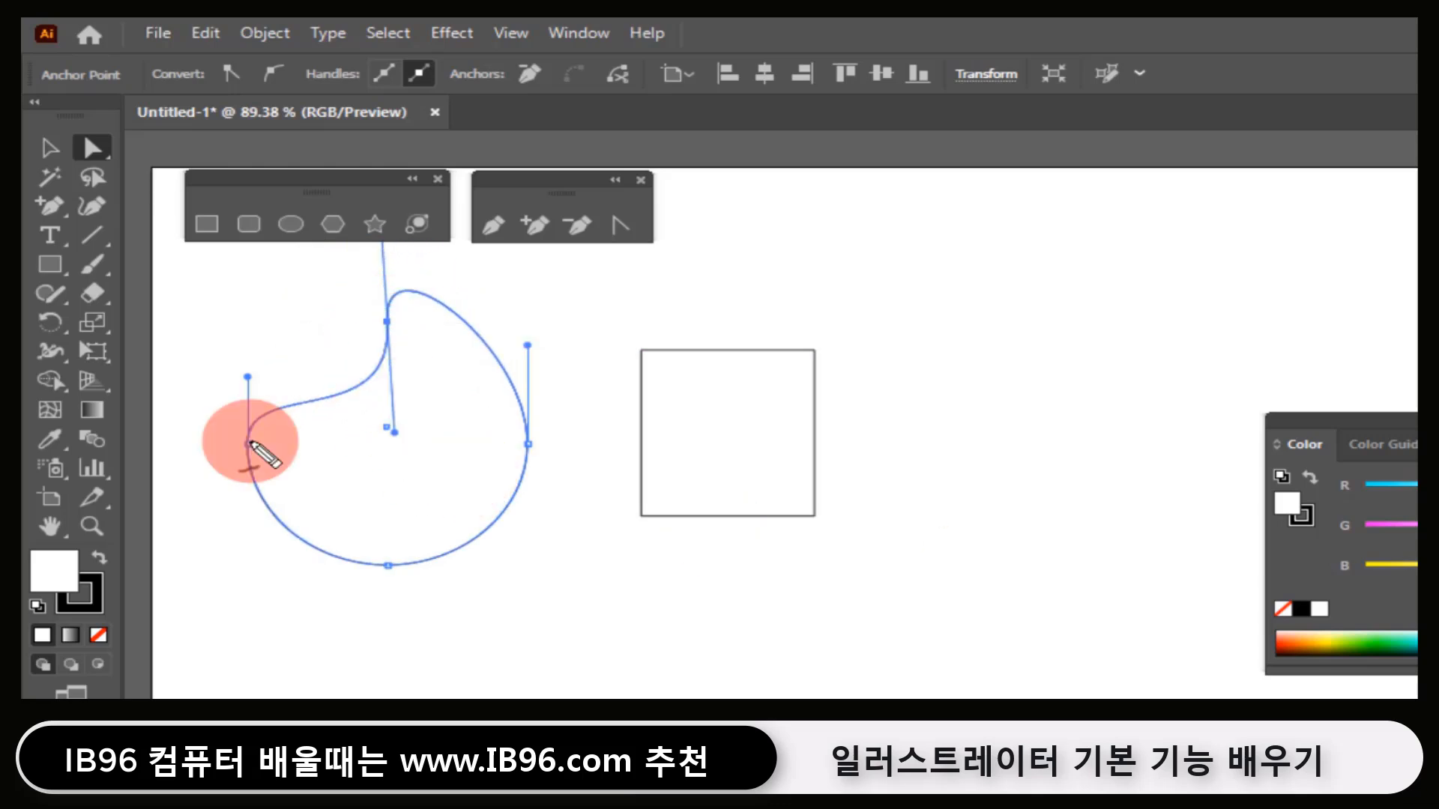
pyautogui.moveTo(249, 442); pyautogui.dragTo(349, 363)
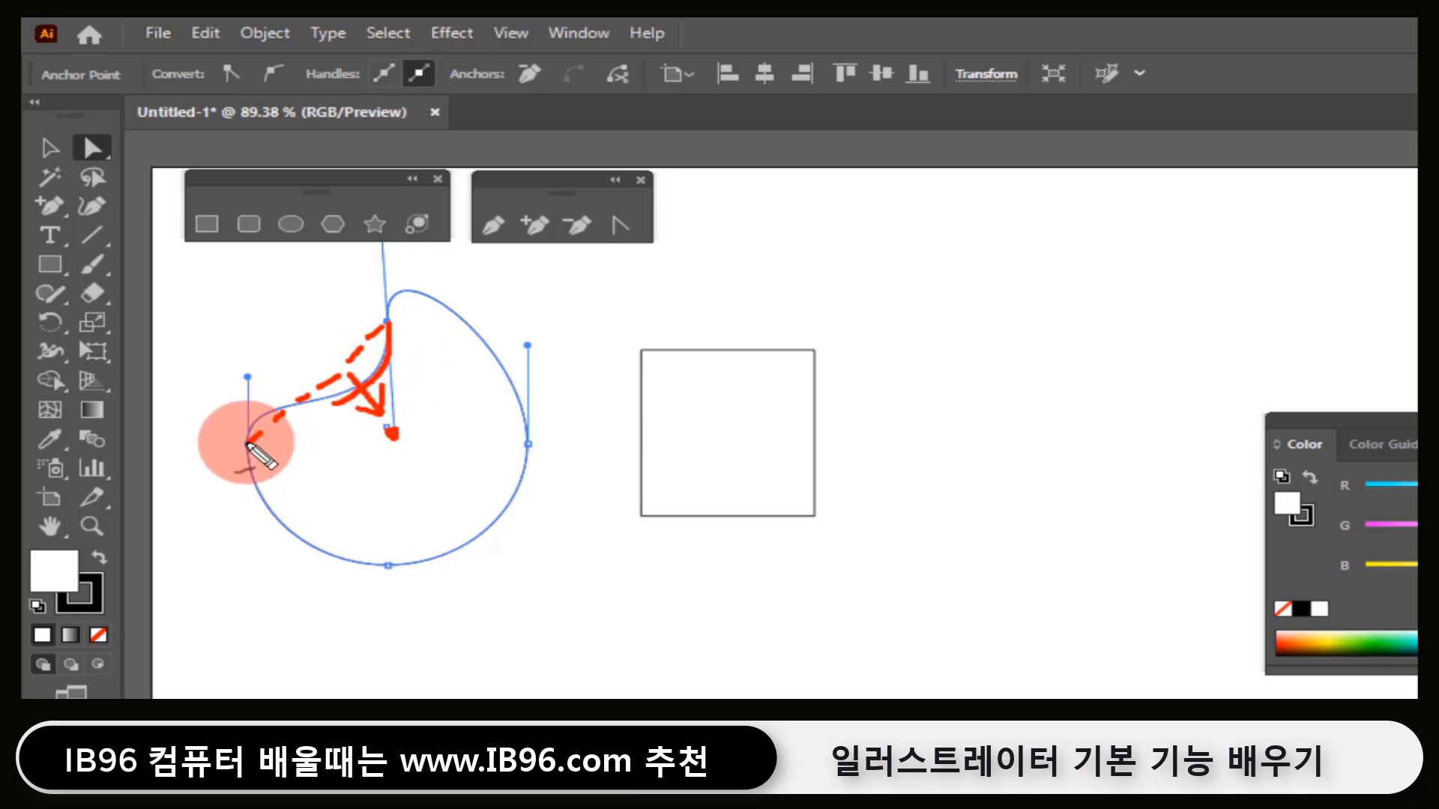
pyautogui.moveTo(248, 439)
pyautogui.mouseDown()
pyautogui.moveTo(248, 378)
pyautogui.moveTo(281, 408)
pyautogui.moveTo(264, 392)
pyautogui.moveTo(260, 405)
pyautogui.moveTo(265, 391)
pyautogui.moveTo(309, 412)
pyautogui.moveTo(365, 384)
pyautogui.moveTo(389, 335)
pyautogui.moveTo(371, 384)
pyautogui.moveTo(242, 438)
pyautogui.mouseUp()
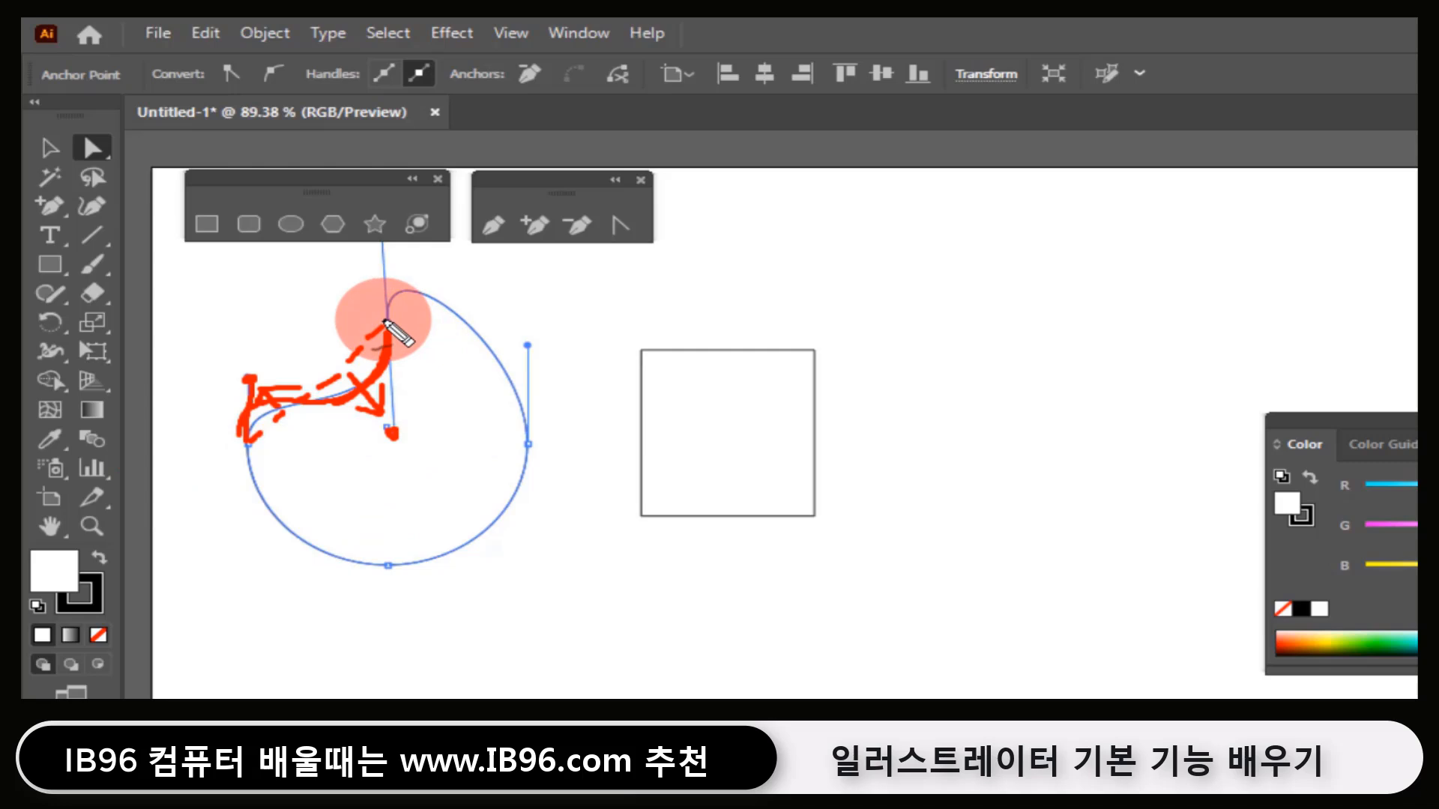
pyautogui.moveTo(388, 315); pyautogui.dragTo(385, 226)
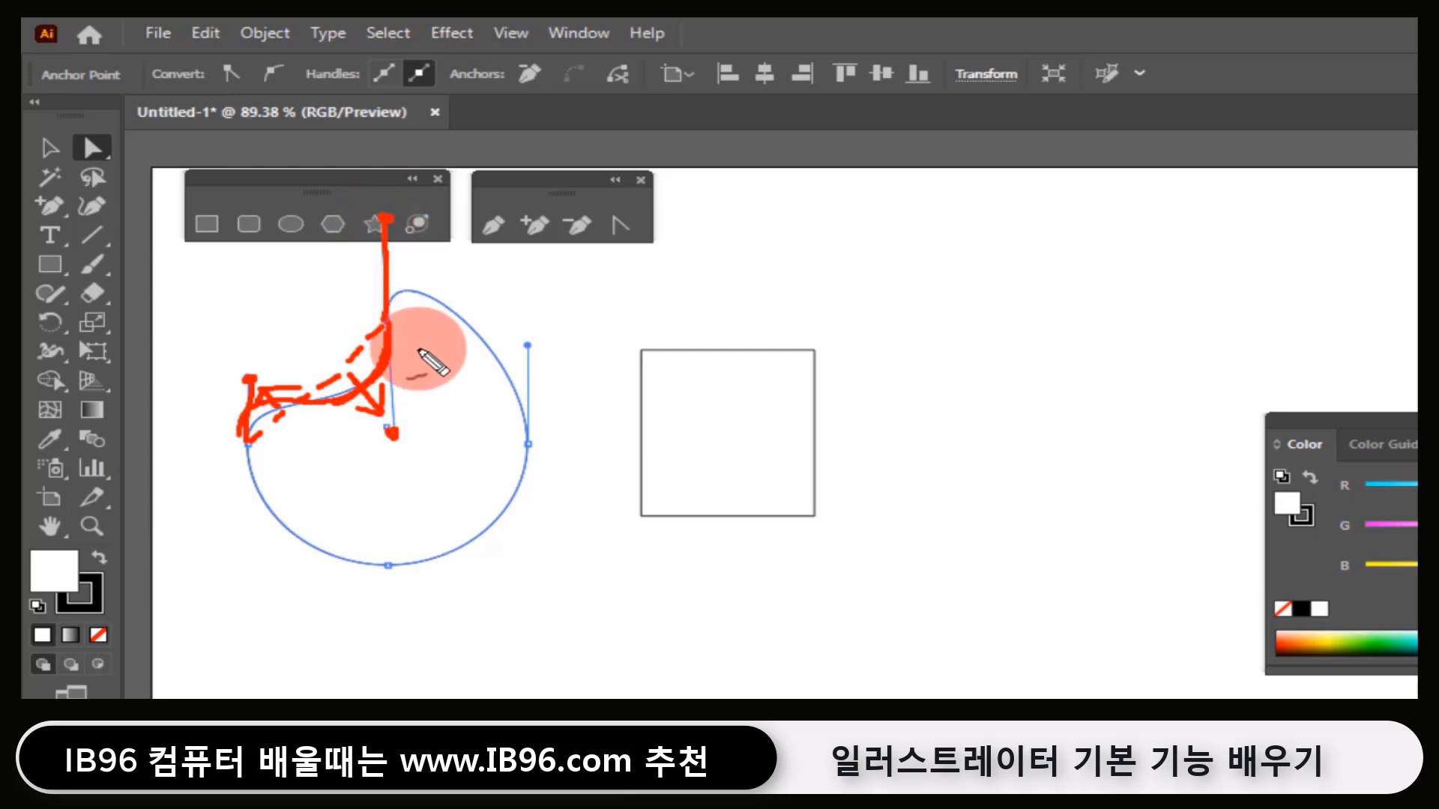
pyautogui.moveTo(395, 321); pyautogui.dragTo(531, 443)
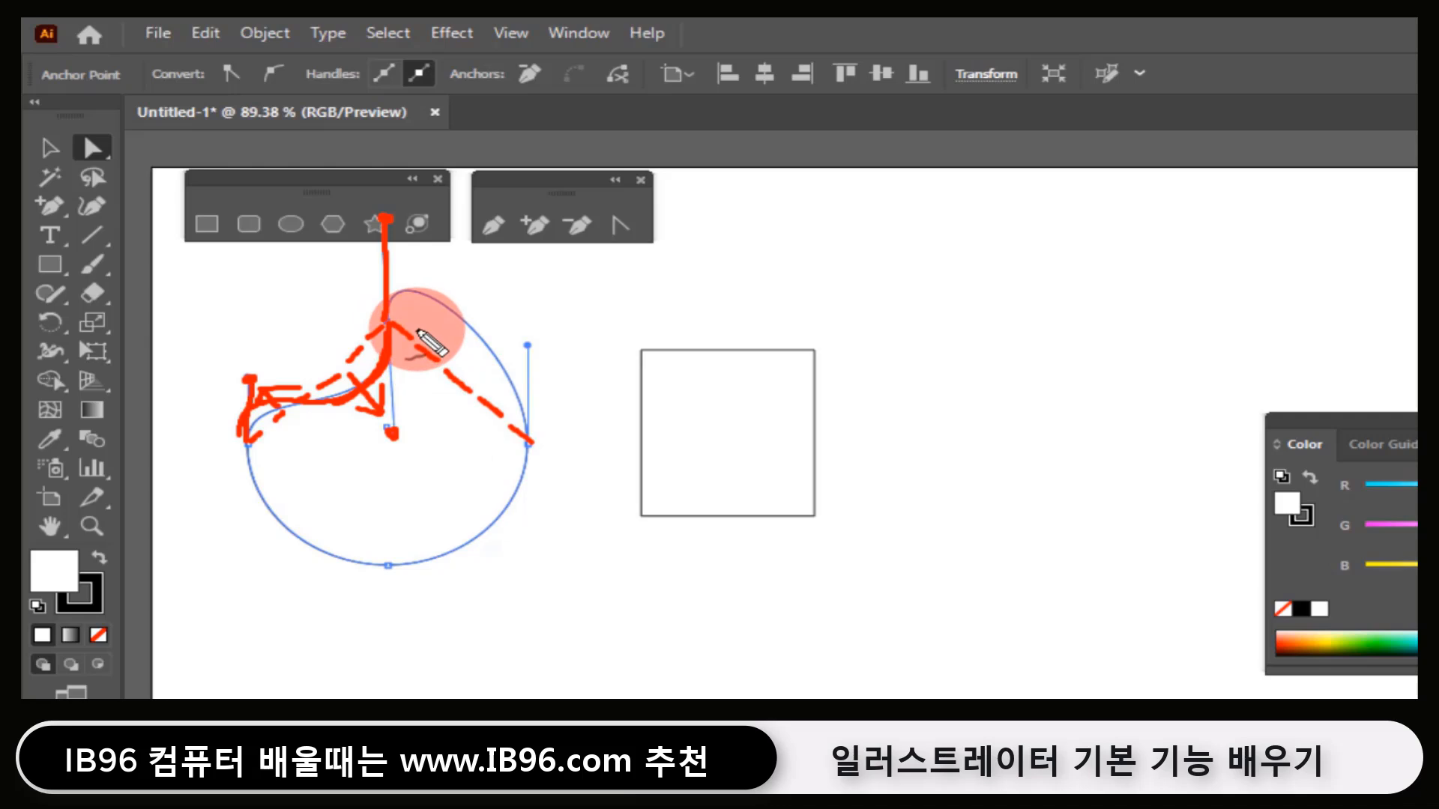
pyautogui.moveTo(417, 330)
pyautogui.mouseDown()
pyautogui.moveTo(407, 258)
pyautogui.moveTo(425, 251)
pyautogui.mouseUp()
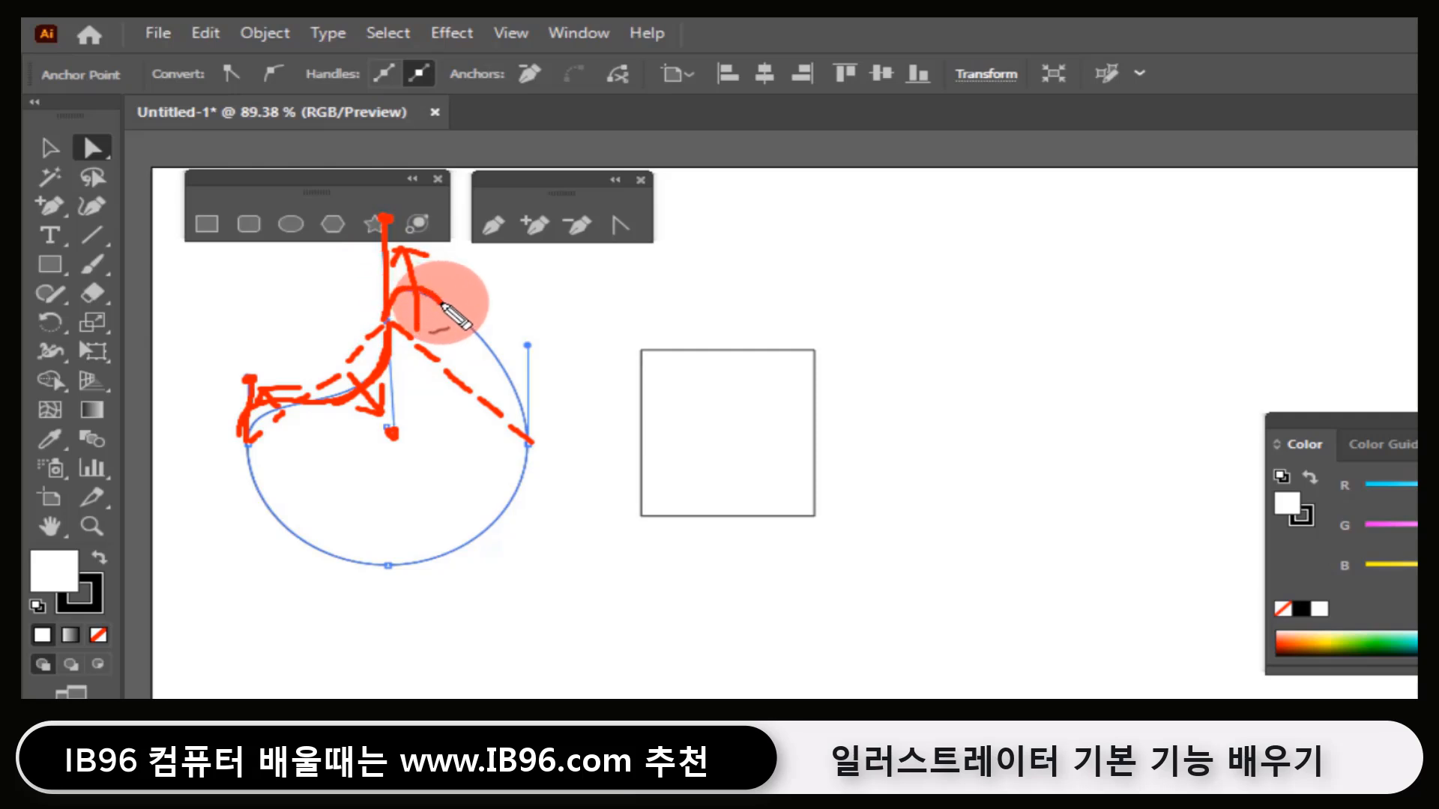
pyautogui.moveTo(448, 313)
pyautogui.mouseDown()
pyautogui.moveTo(508, 401)
pyautogui.moveTo(523, 397)
pyautogui.moveTo(530, 345)
pyautogui.moveTo(503, 370)
pyautogui.moveTo(521, 346)
pyautogui.mouseUp()
pyautogui.moveTo(418, 290)
pyautogui.mouseDown()
pyautogui.moveTo(465, 312)
pyautogui.moveTo(505, 359)
pyautogui.moveTo(529, 436)
pyautogui.mouseUp()
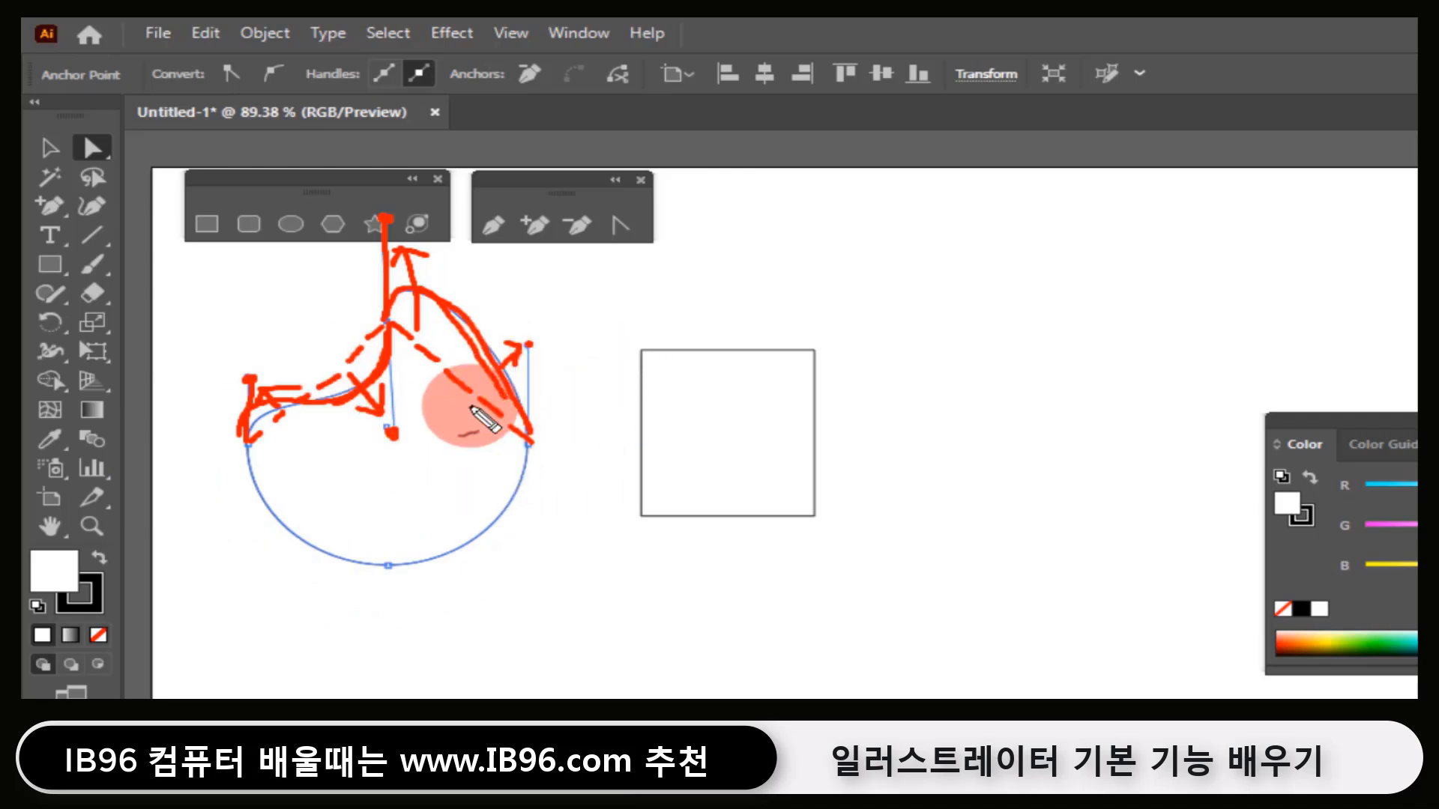
pyautogui.press('Escape')
# - Select all anchor points of the deformed ellipse, delete it, and move the square left into its place
pyautogui.moveTo(225, 330); pyautogui.dragTo(545, 592)
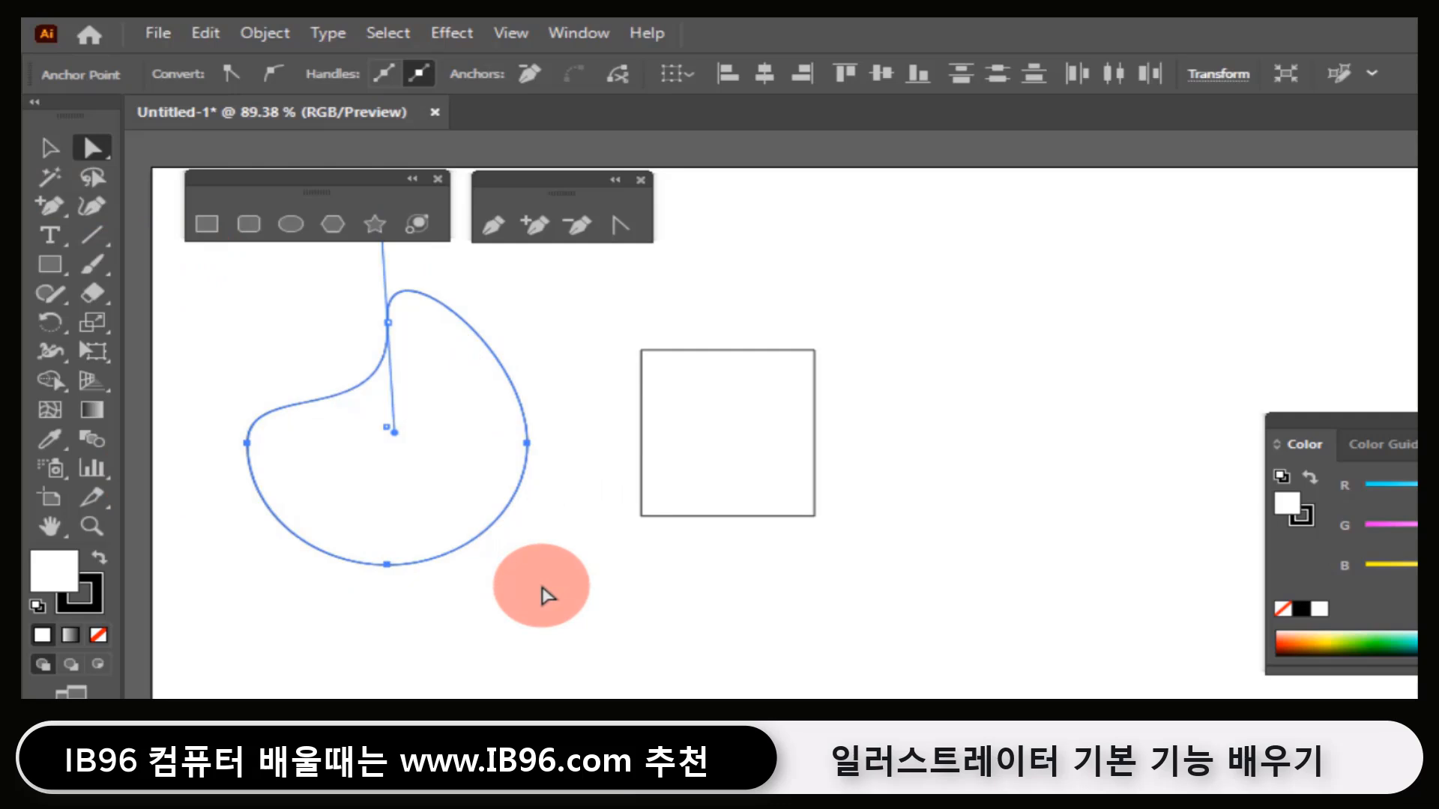
pyautogui.press('Delete')
pyautogui.moveTo(719, 428); pyautogui.dragTo(309, 428)
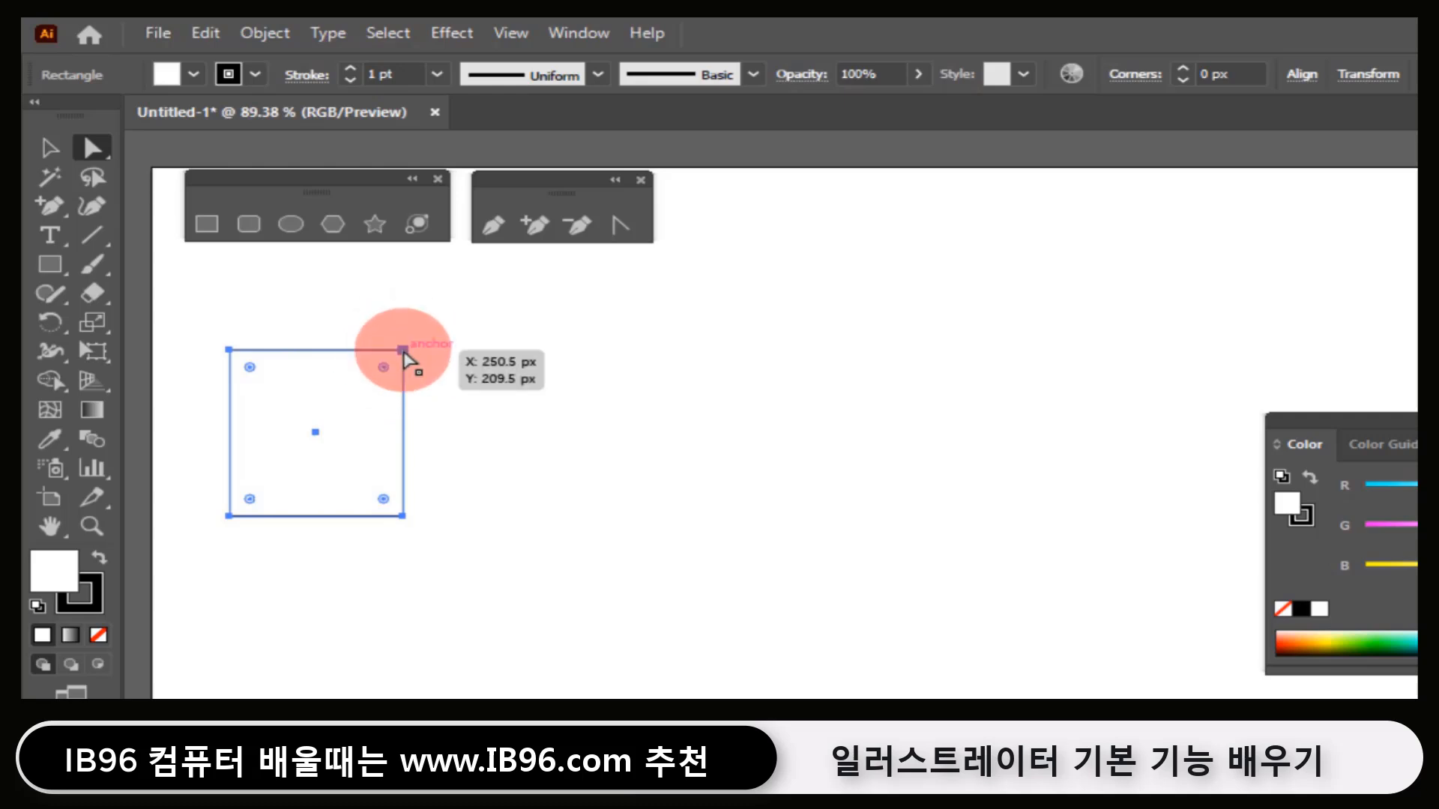
# - Convert the square's top-right corner into a smooth point by pulling out its direction handles toward the lower right
pyautogui.click(623, 219)
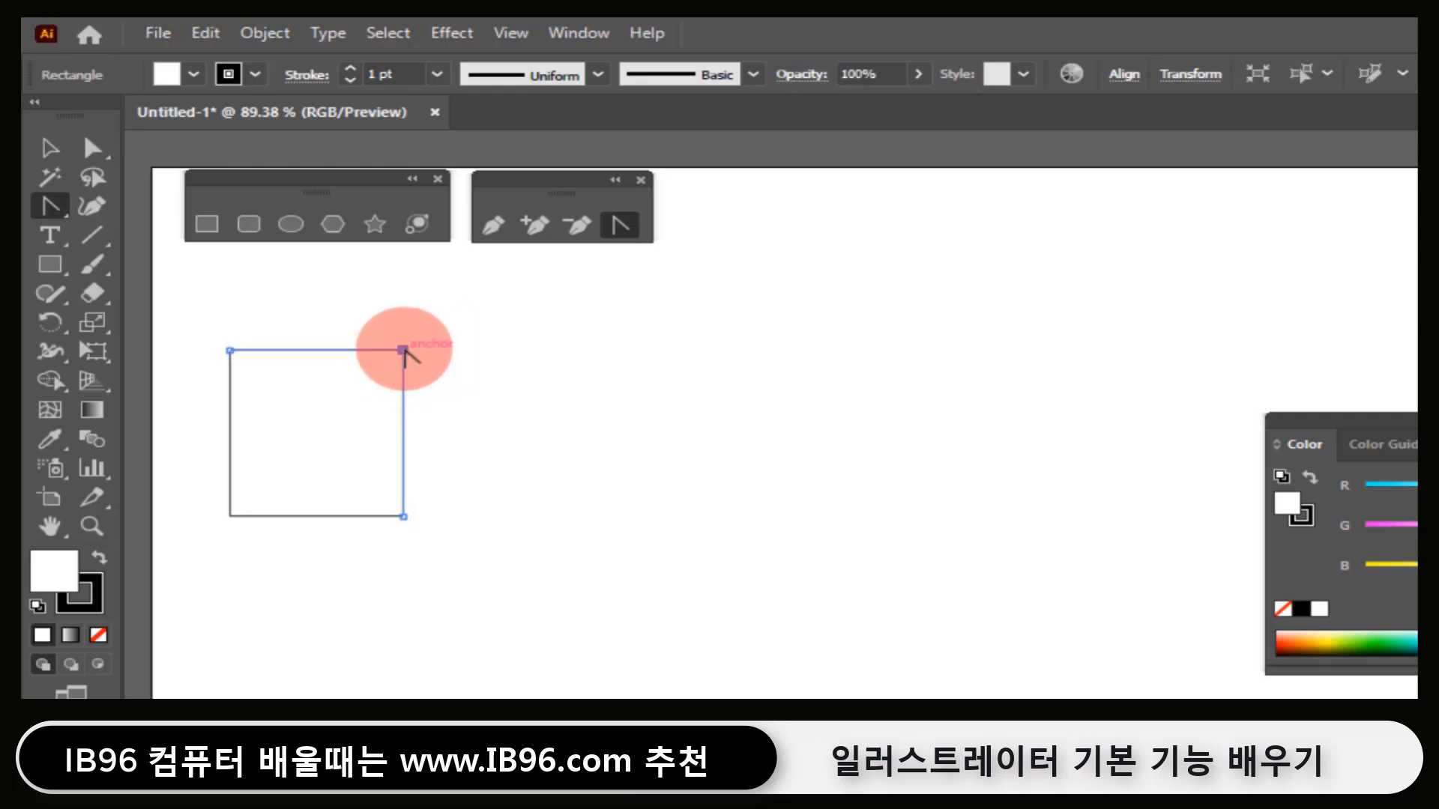
pyautogui.moveTo(405, 350); pyautogui.dragTo(467, 392)
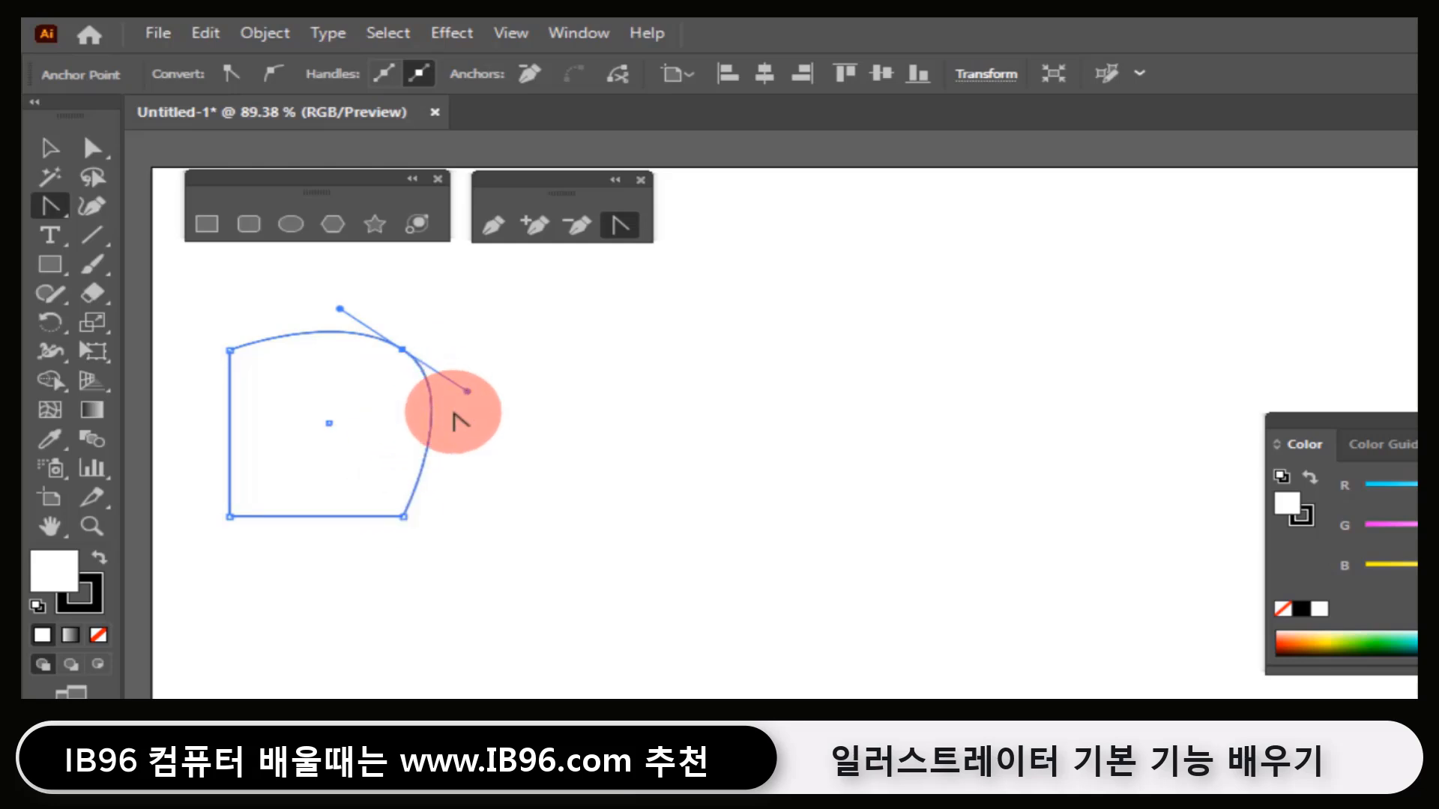
pyautogui.moveTo(422, 403)
pyautogui.mouseDown()
pyautogui.moveTo(465, 397)
pyautogui.moveTo(446, 392)
pyautogui.moveTo(465, 397)
pyautogui.moveTo(449, 424)
pyautogui.mouseUp()
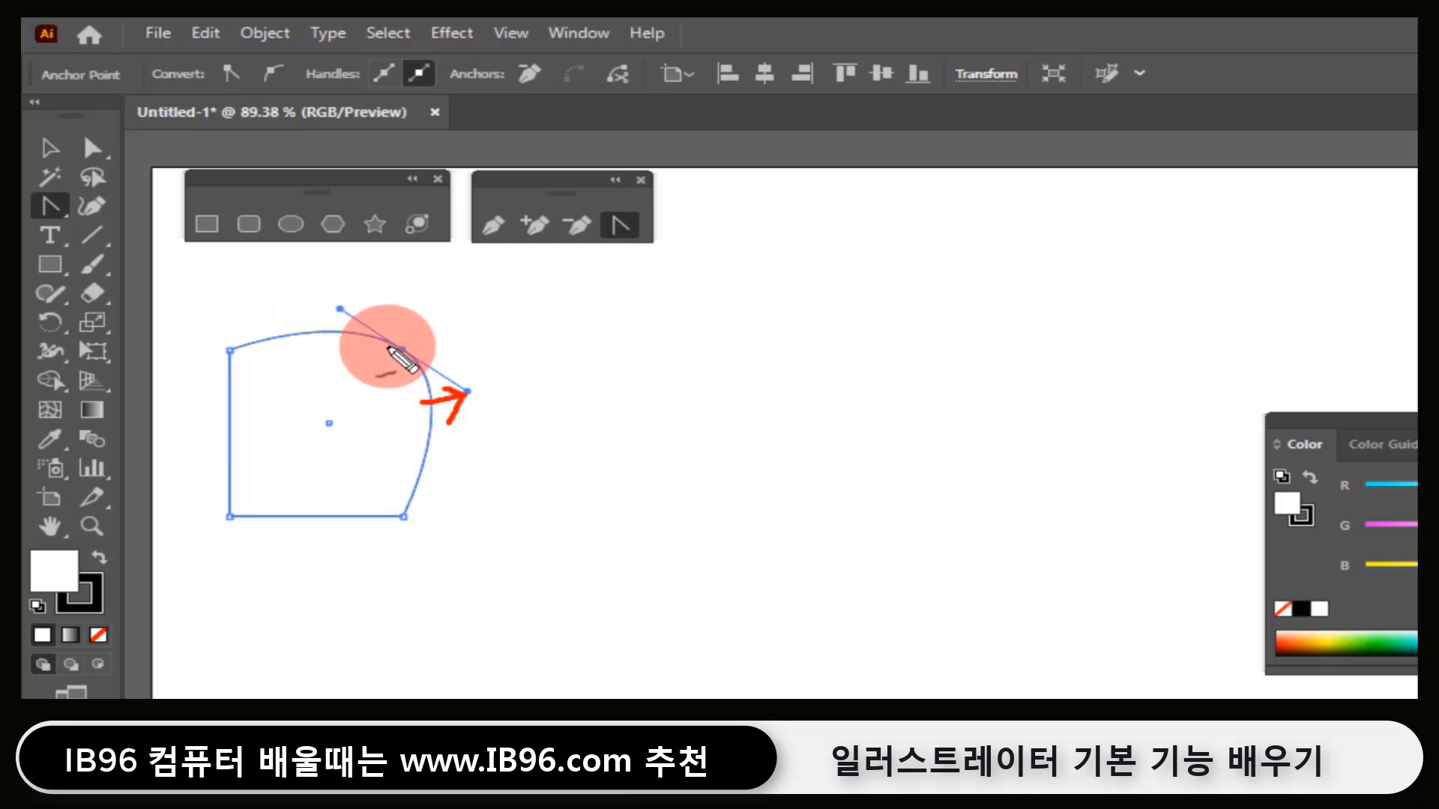
pyautogui.moveTo(349, 304); pyautogui.dragTo(460, 372)
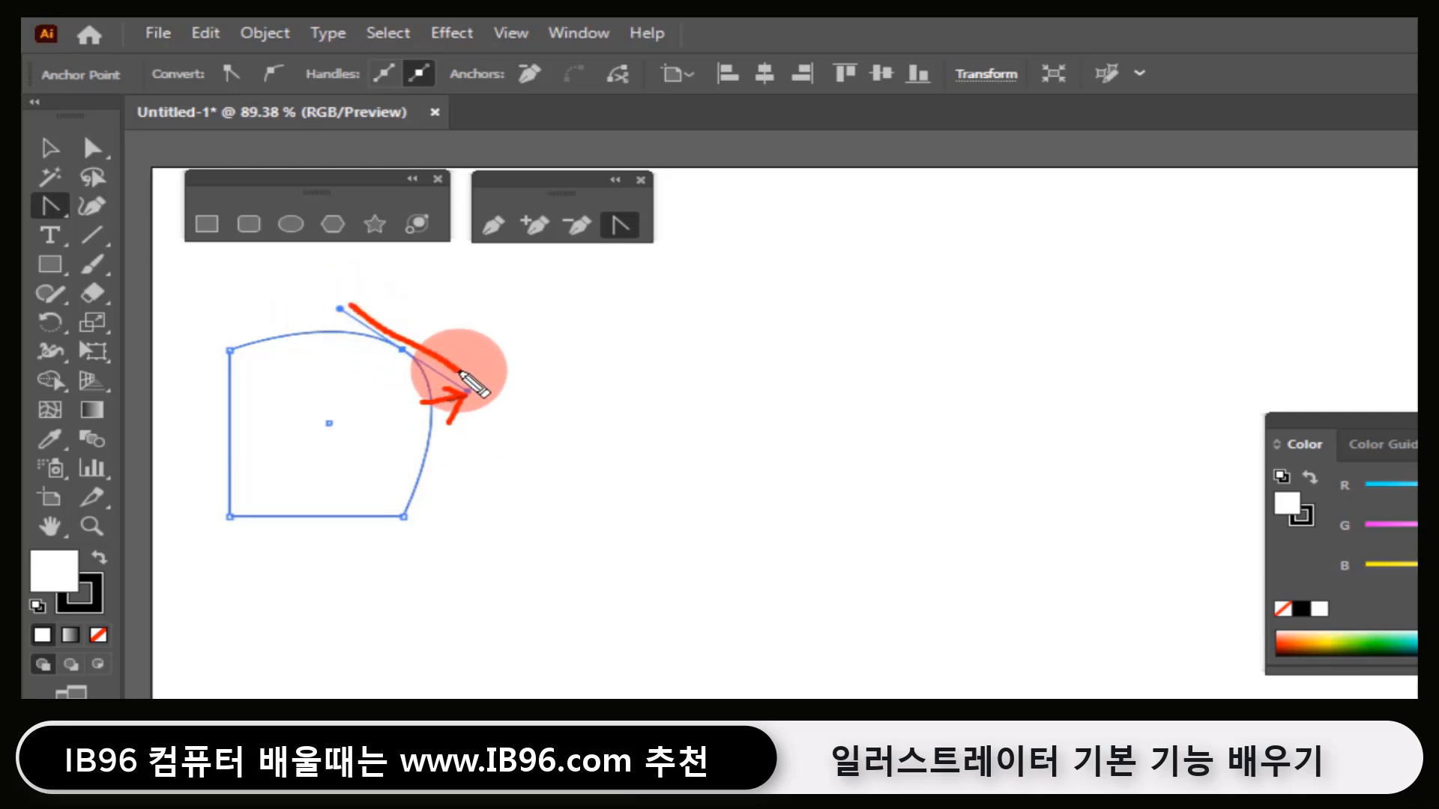
pyautogui.moveTo(251, 350)
pyautogui.mouseDown()
pyautogui.moveTo(366, 351)
pyautogui.moveTo(335, 321)
pyautogui.moveTo(347, 327)
pyautogui.mouseUp()
pyautogui.moveTo(253, 345)
pyautogui.mouseDown()
pyautogui.moveTo(330, 330)
pyautogui.moveTo(382, 341)
pyautogui.mouseUp()
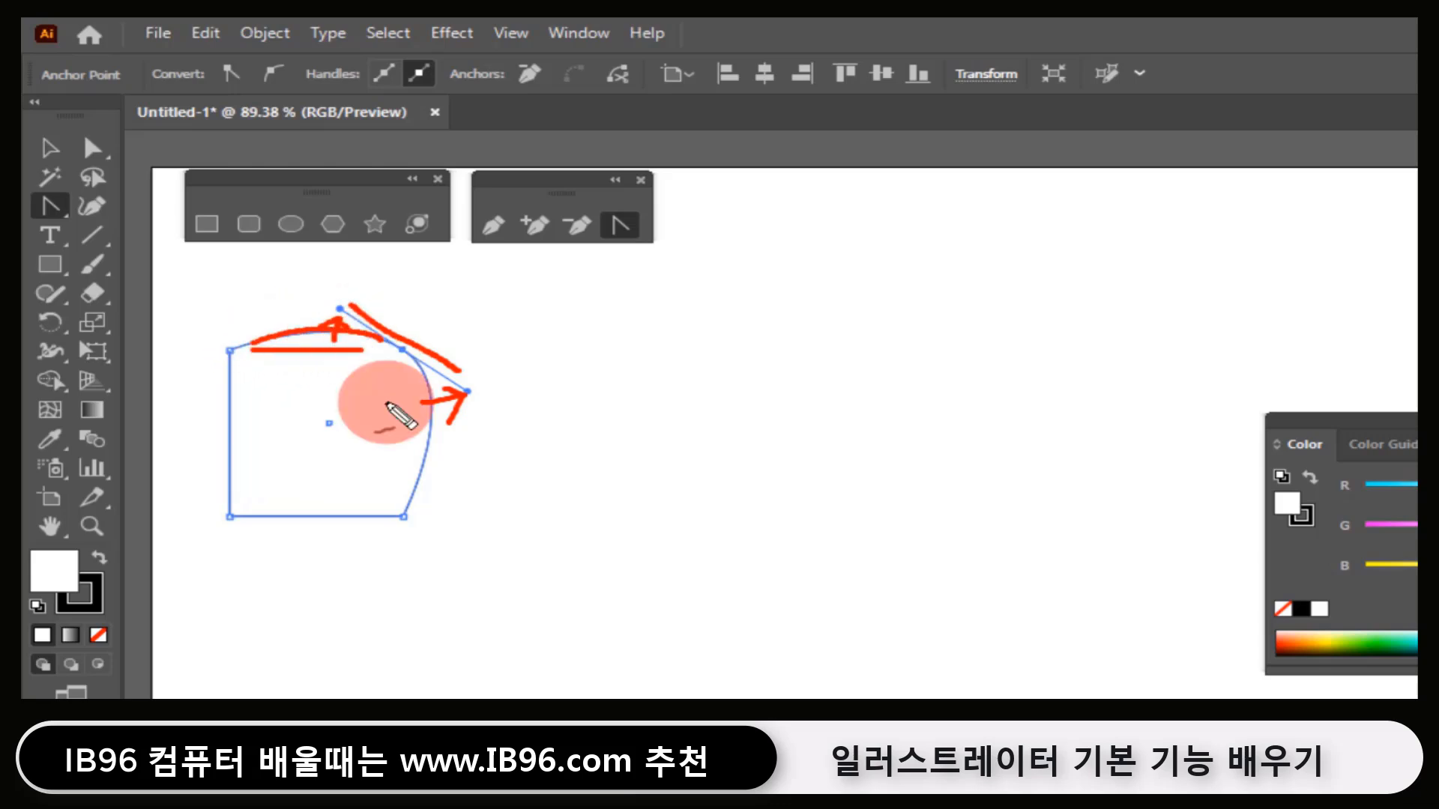
pyautogui.press('Escape')
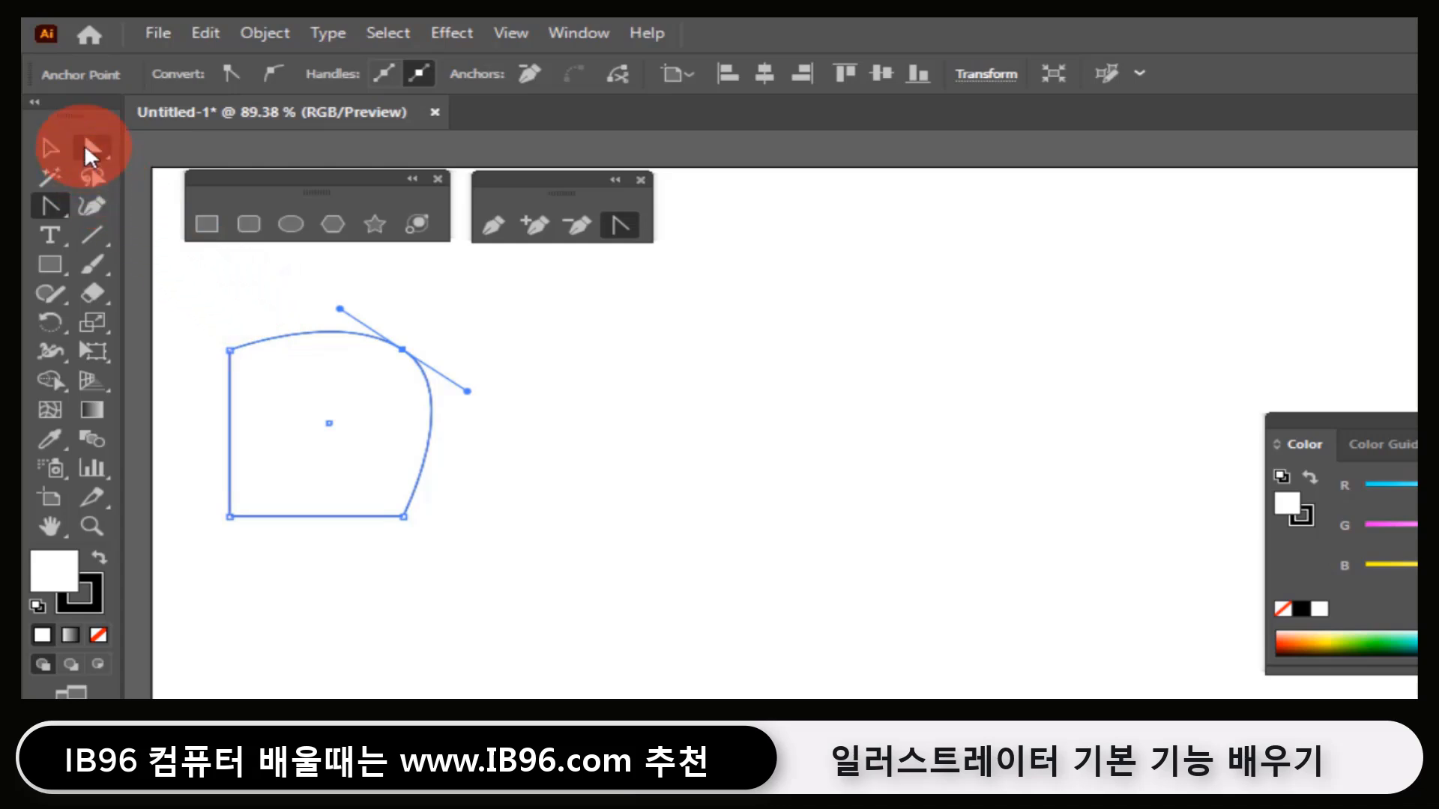
# - Shift the smooth anchor inward and adjust its lower direction handle to shape the square into a quarter circle
pyautogui.click(85, 148)
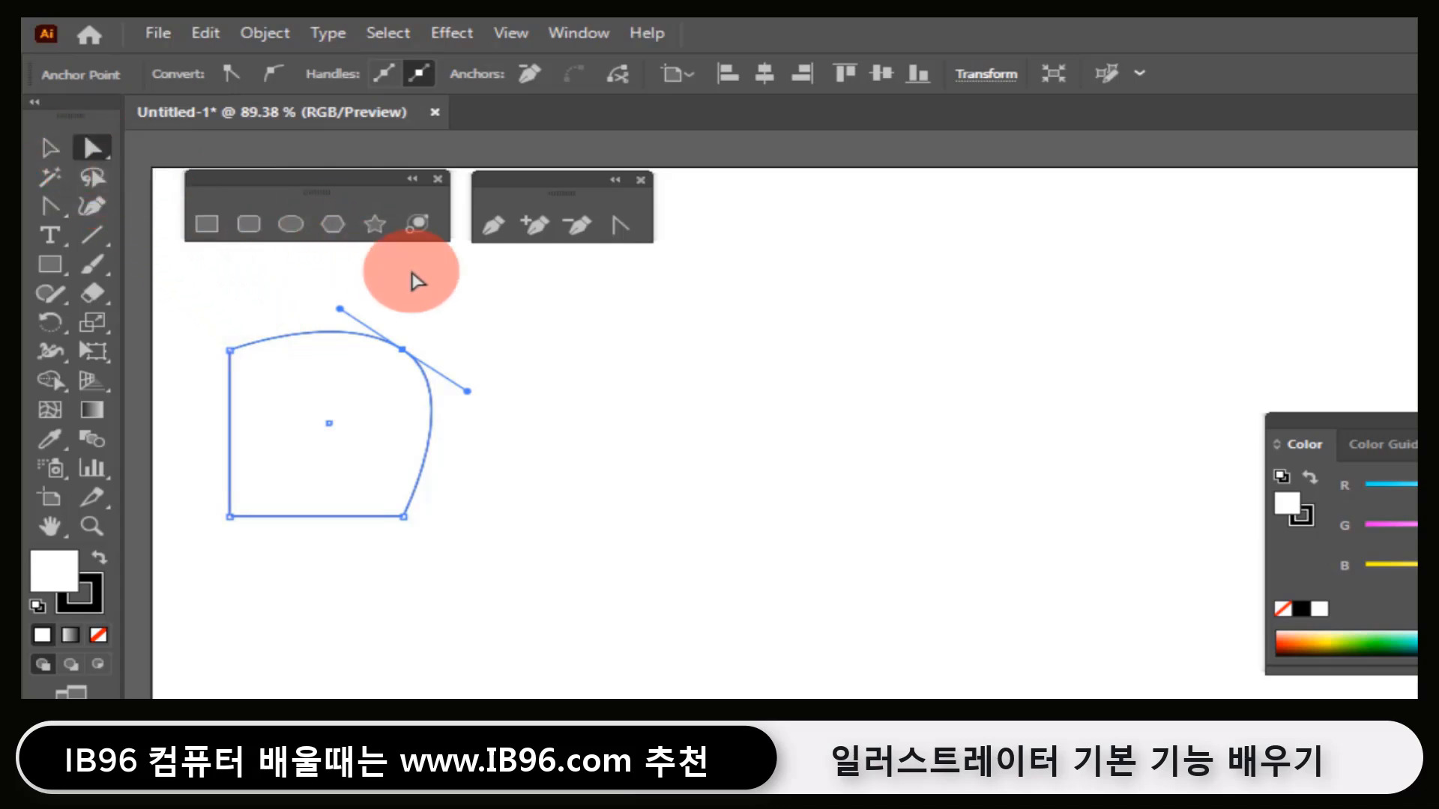
pyautogui.moveTo(403, 354); pyautogui.dragTo(352, 396)
pyautogui.moveTo(417, 433); pyautogui.dragTo(405, 437)
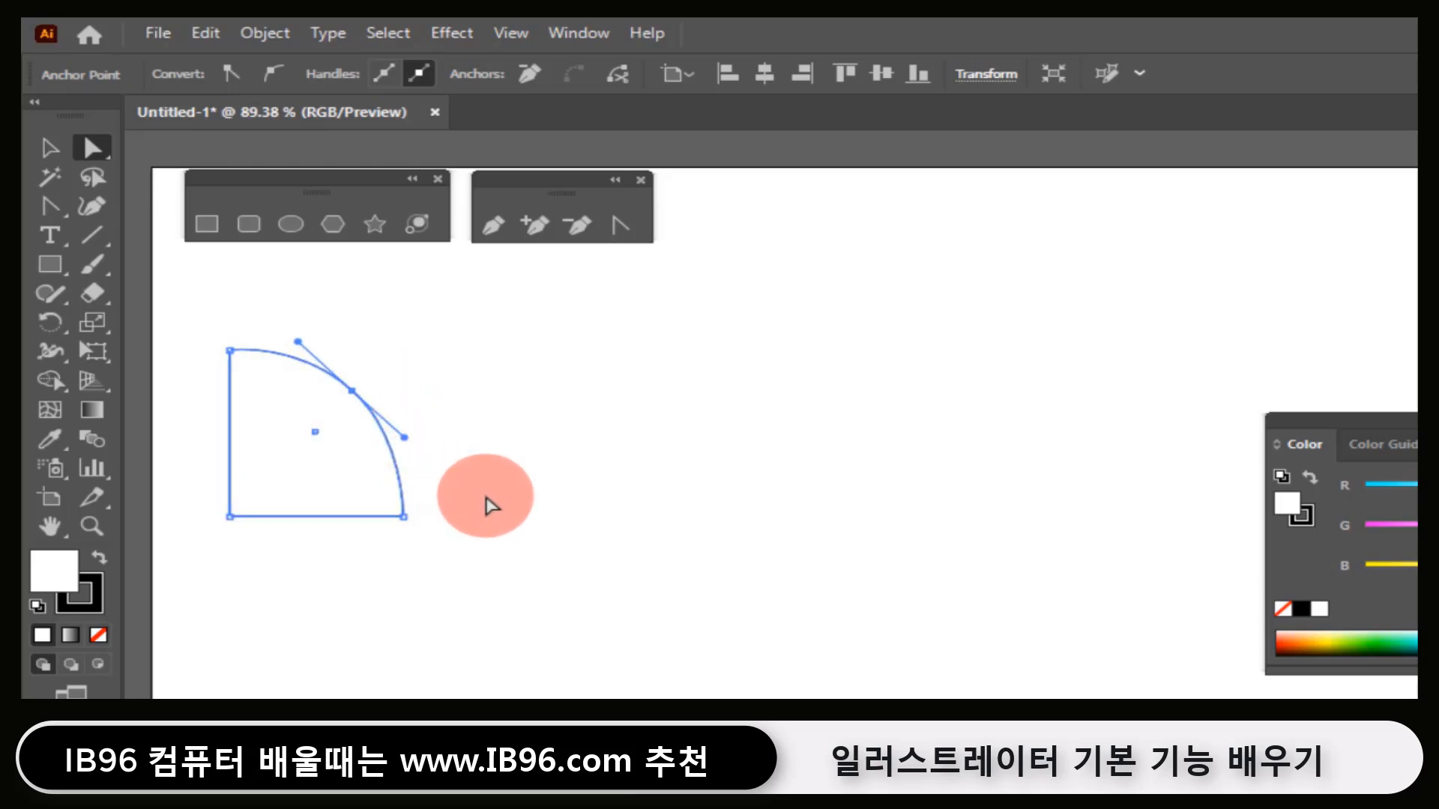
pyautogui.click(491, 511)
# - Draw a ten-pointed star beside the quarter circle and convert its outer points to smooth ones, rounding them into flower petals
pyautogui.click(372, 227)
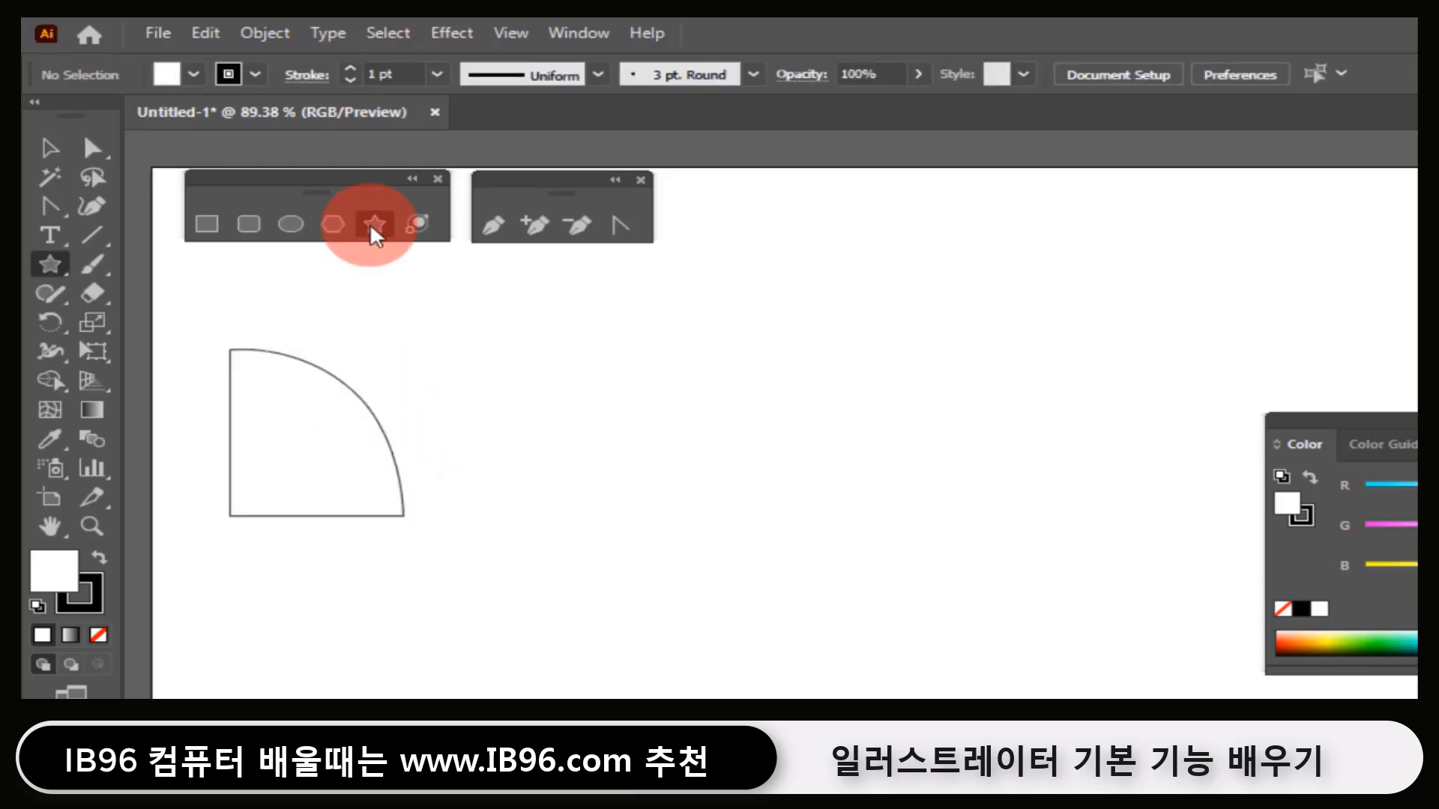
pyautogui.moveTo(538, 434); pyautogui.dragTo(607, 518)
pyautogui.click(637, 222)
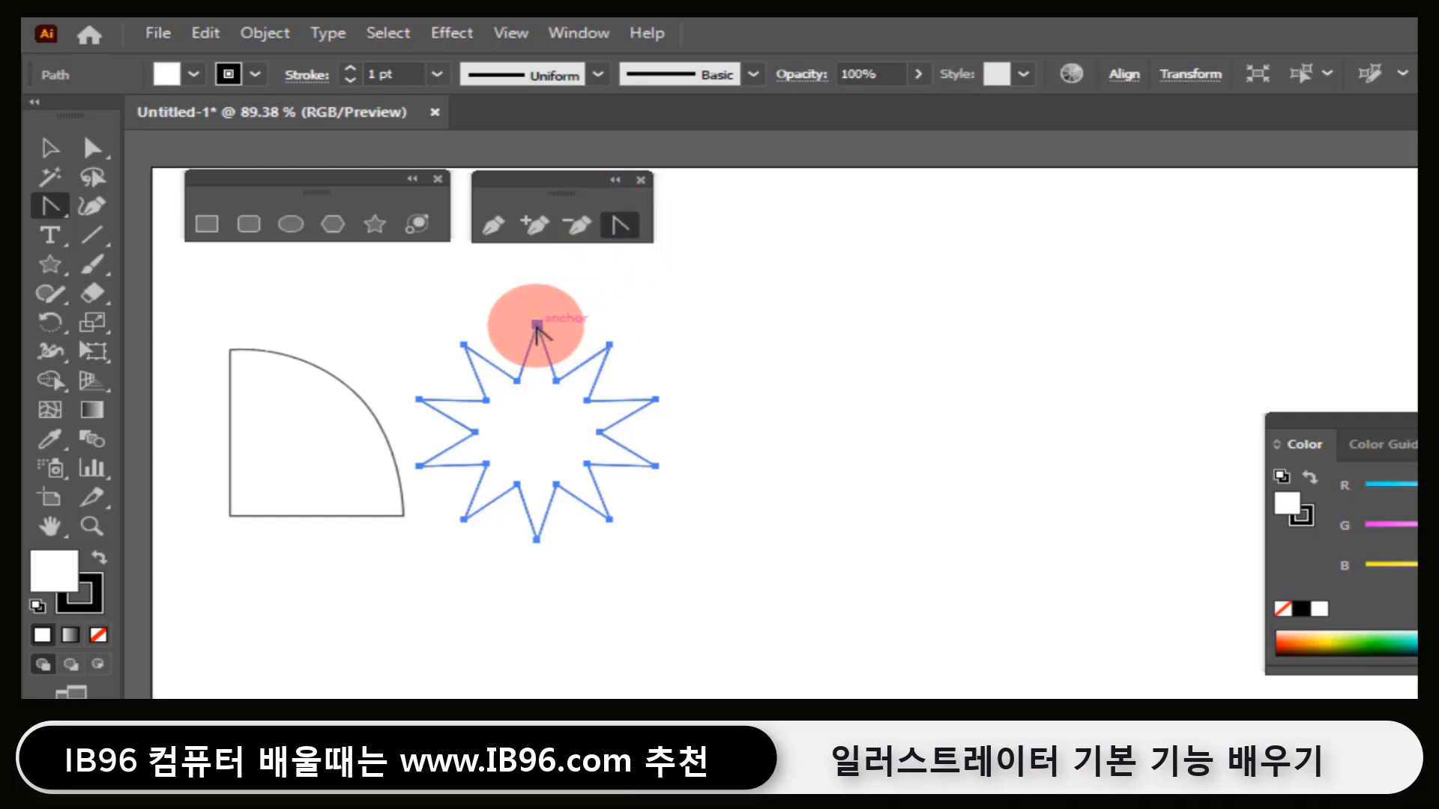
pyautogui.moveTo(545, 327); pyautogui.dragTo(662, 428)
pyautogui.moveTo(656, 467); pyautogui.dragTo(648, 487)
pyautogui.moveTo(610, 519); pyautogui.dragTo(584, 532)
pyautogui.moveTo(537, 539); pyautogui.dragTo(442, 513)
pyautogui.moveTo(417, 466); pyautogui.dragTo(433, 372)
pyautogui.moveTo(463, 347); pyautogui.dragTo(489, 324)
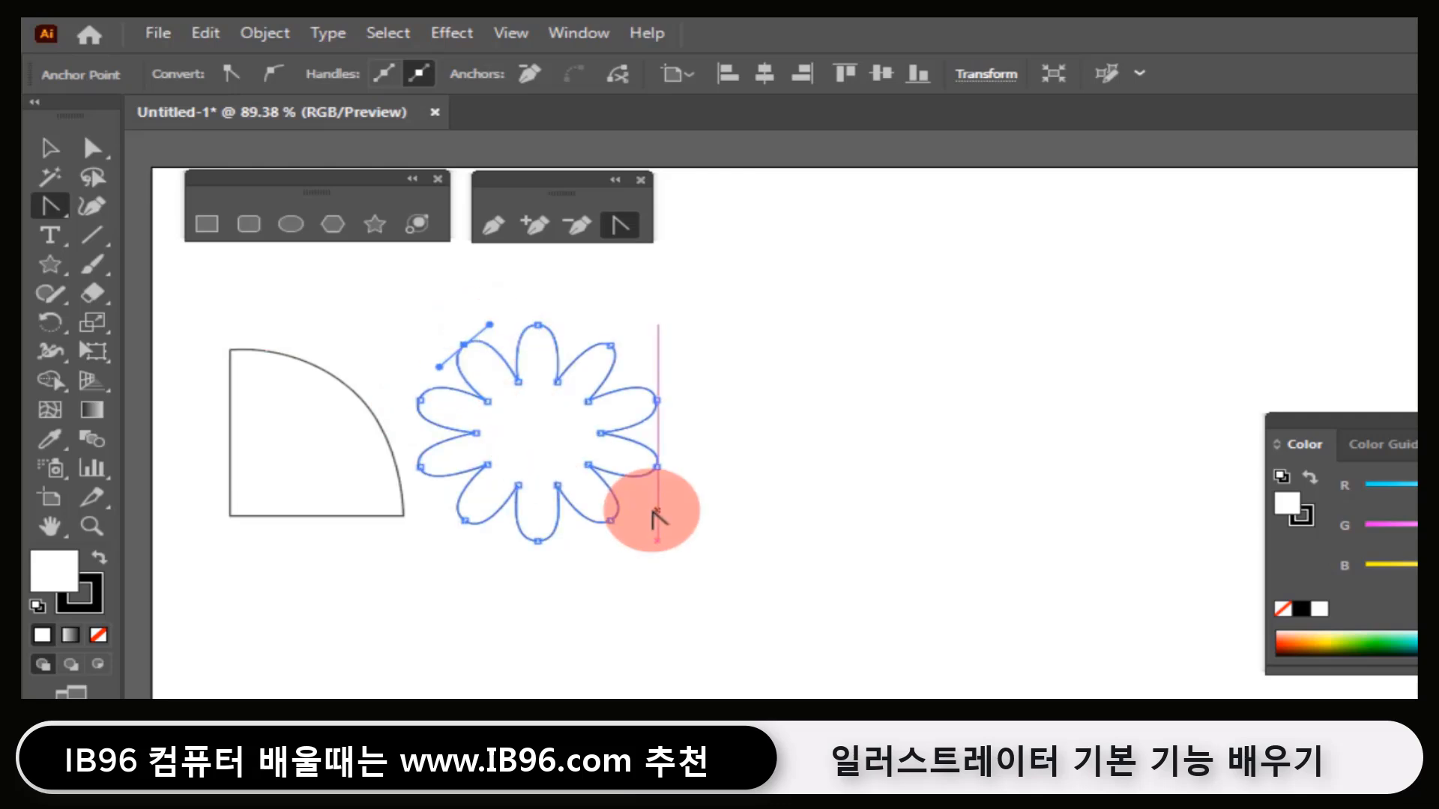
# - Fill the flower shape with orange FFA300
pyautogui.click(92, 208)
pyautogui.click(51, 147)
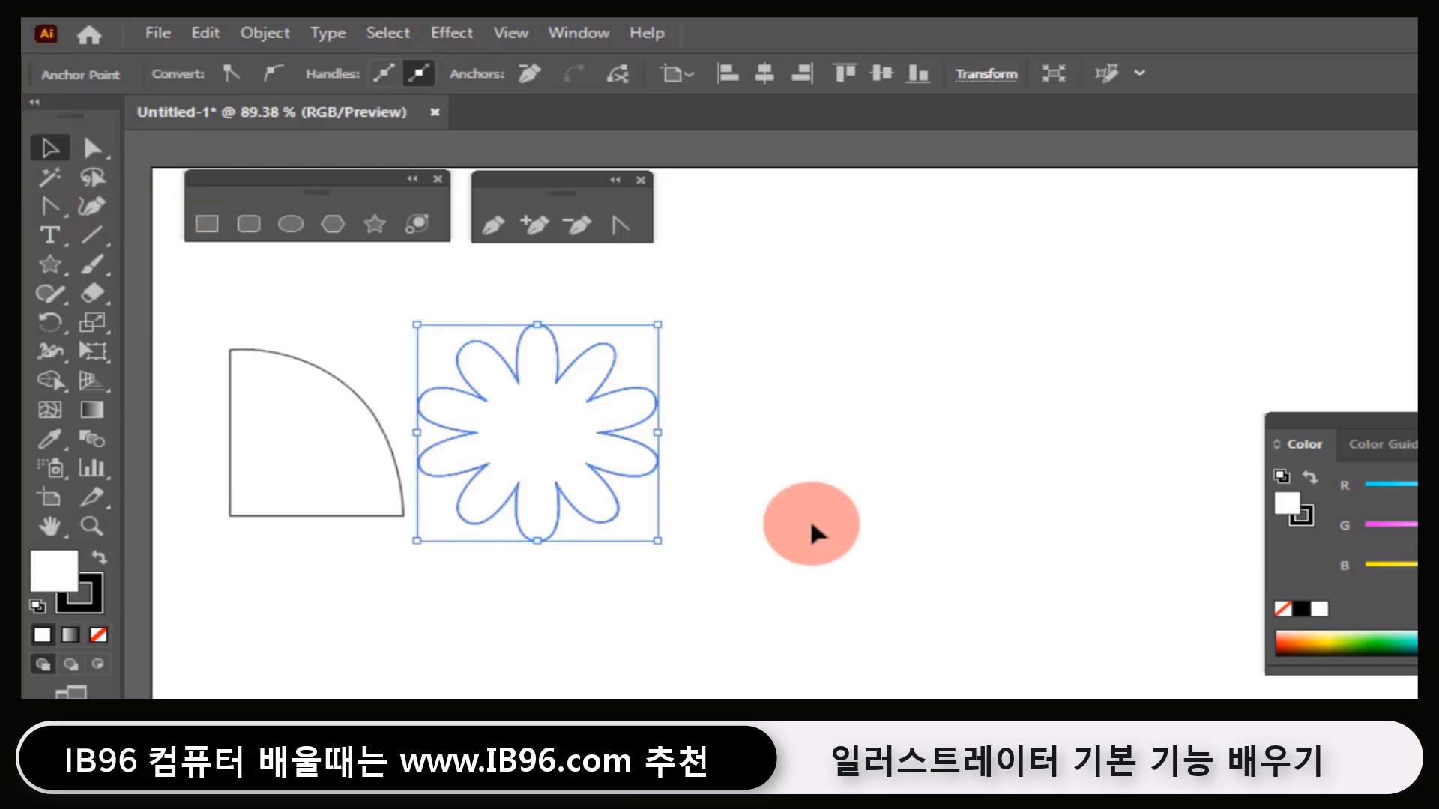
pyautogui.doubleClick(57, 577)
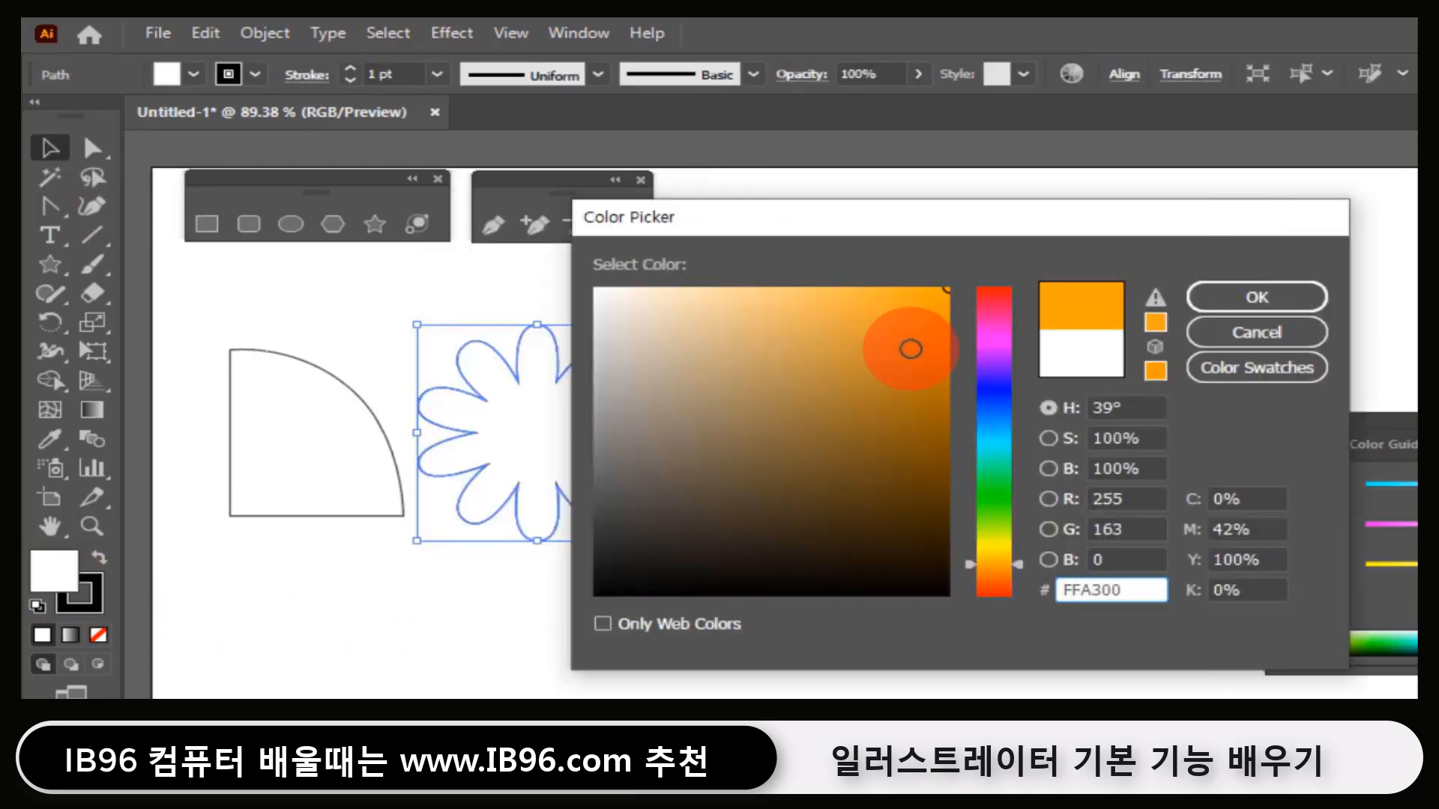
pyautogui.click(1237, 307)
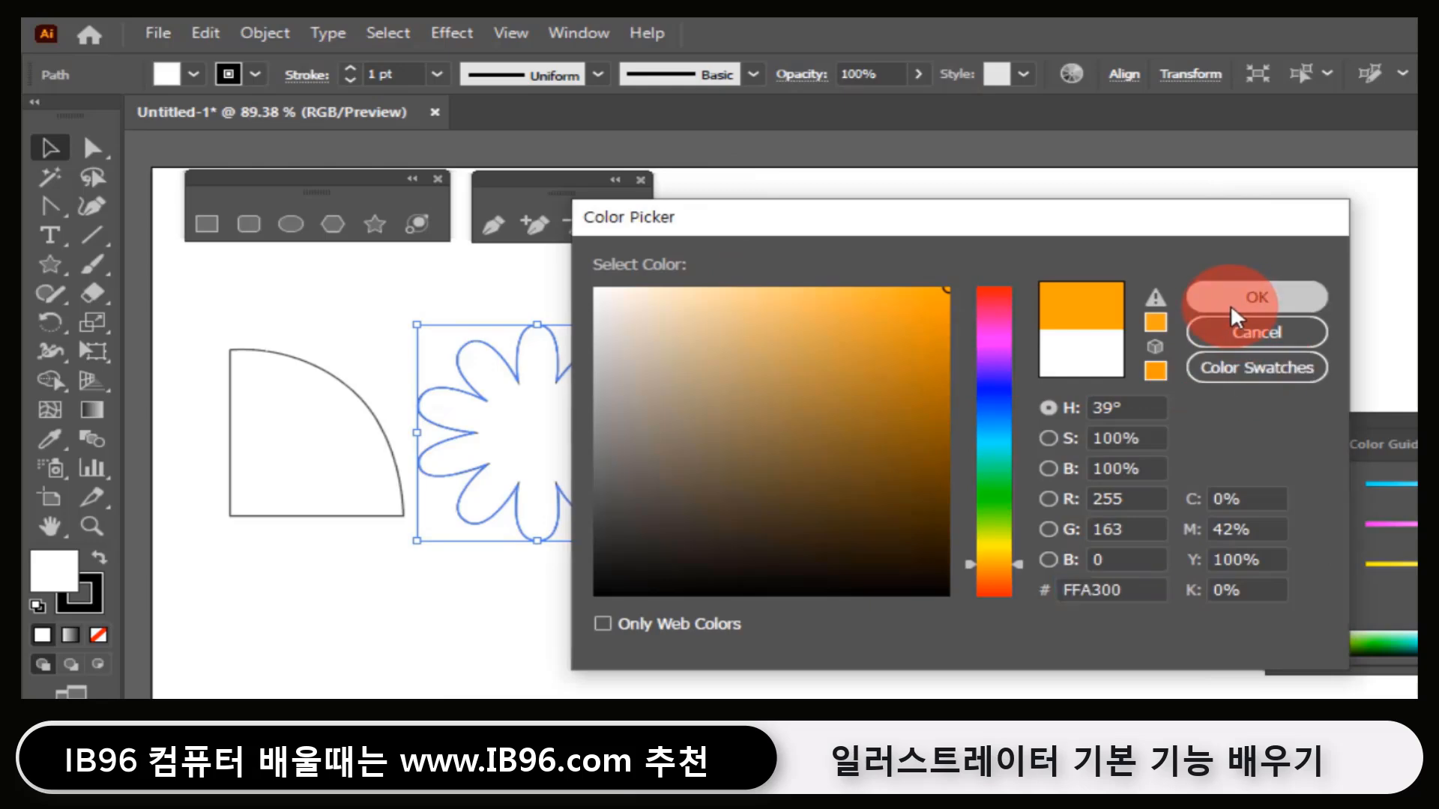
pyautogui.click(547, 637)
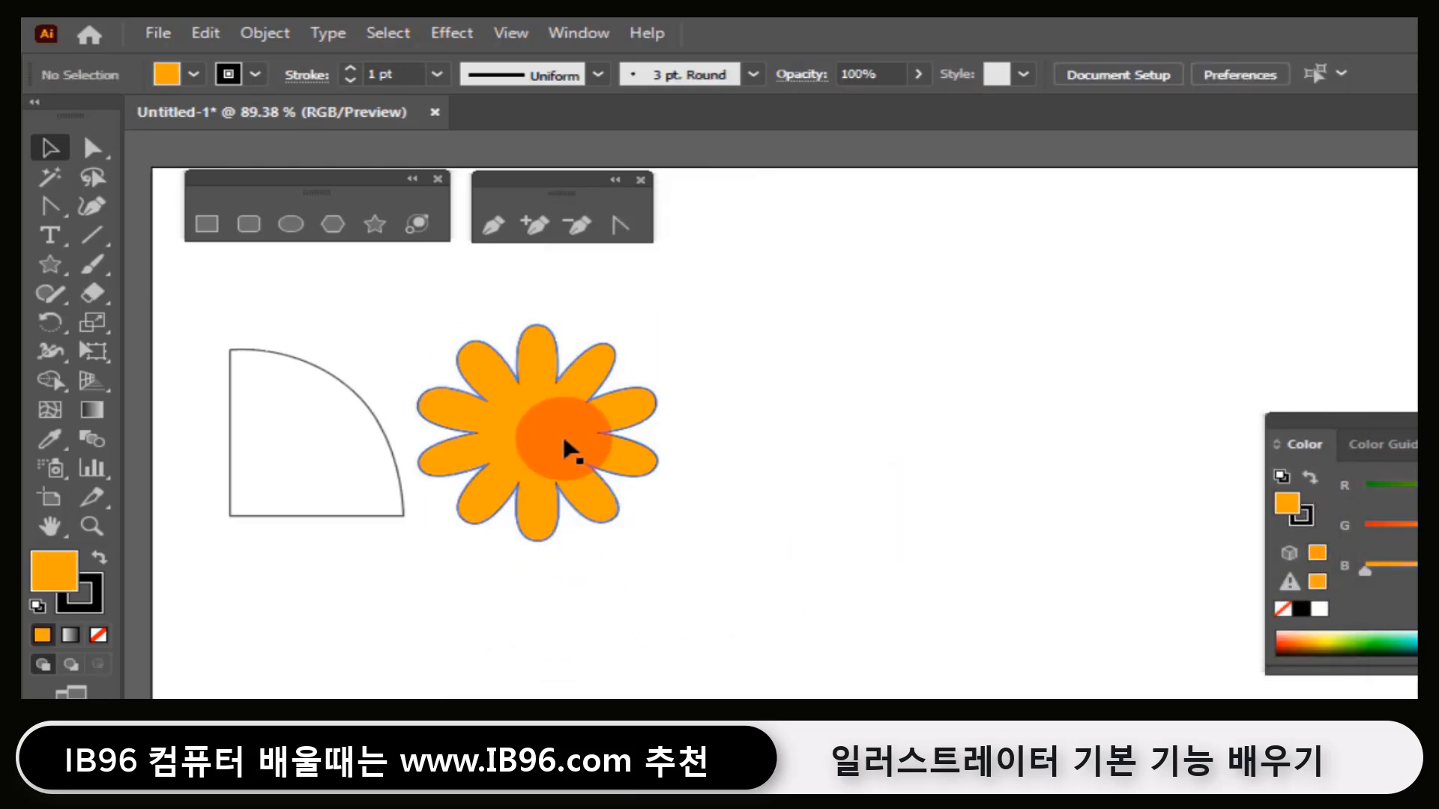
# - Remove the stroke from the orange flower
pyautogui.click(557, 447)
pyautogui.click(95, 608)
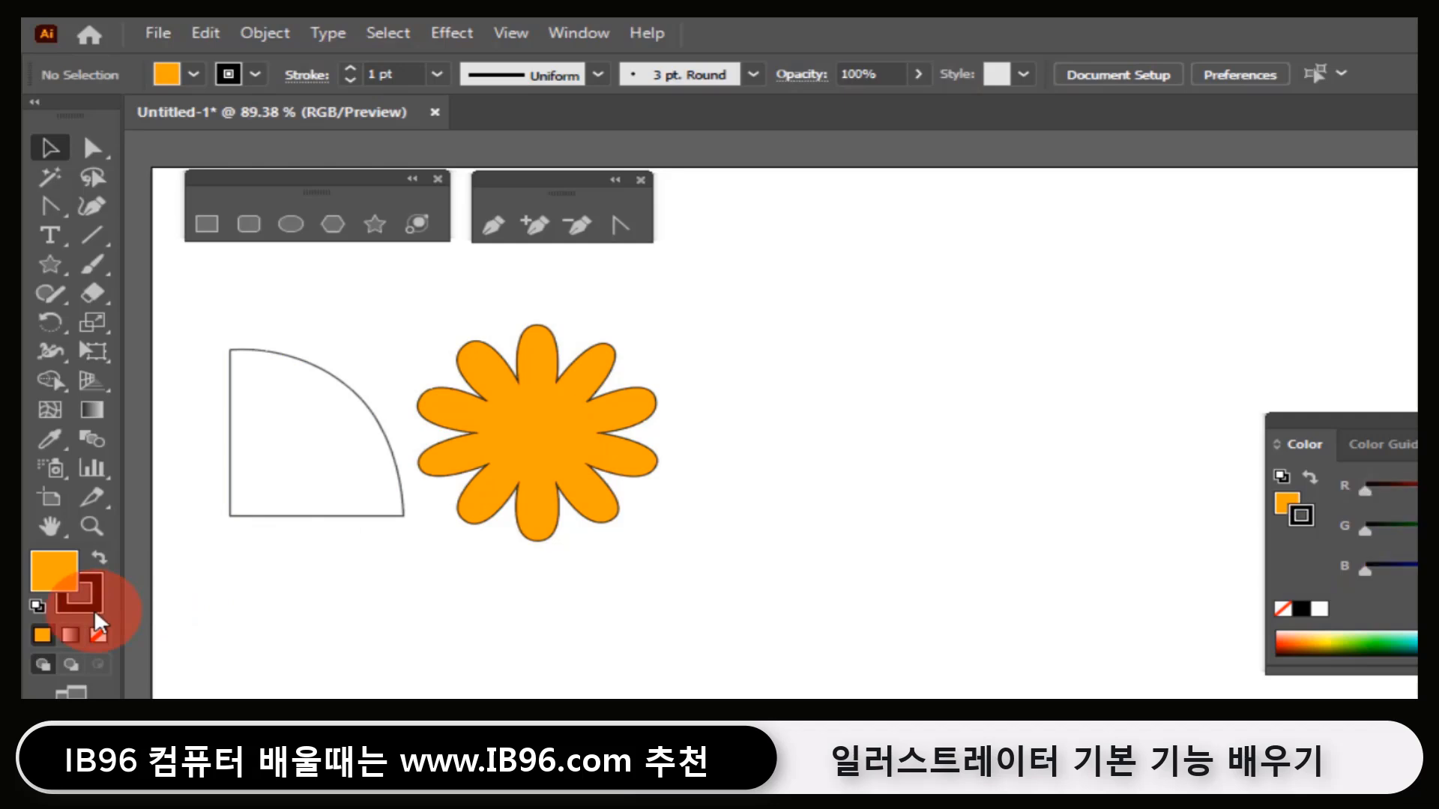
pyautogui.click(99, 636)
pyautogui.click(385, 617)
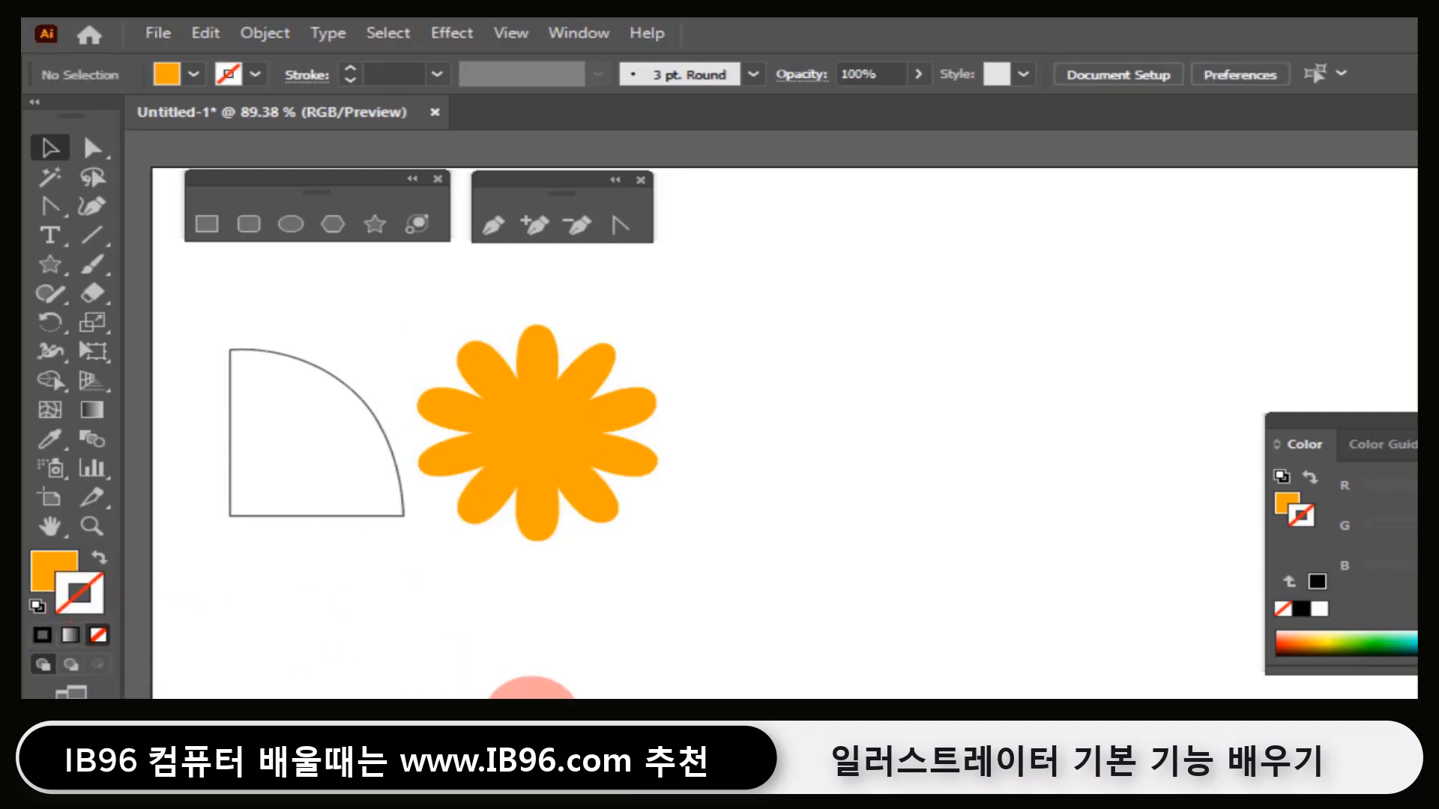
# - Delete the quarter-circle shape and move the orange flower left into its place
pyautogui.moveTo(596, 510); pyautogui.dragTo(601, 401)
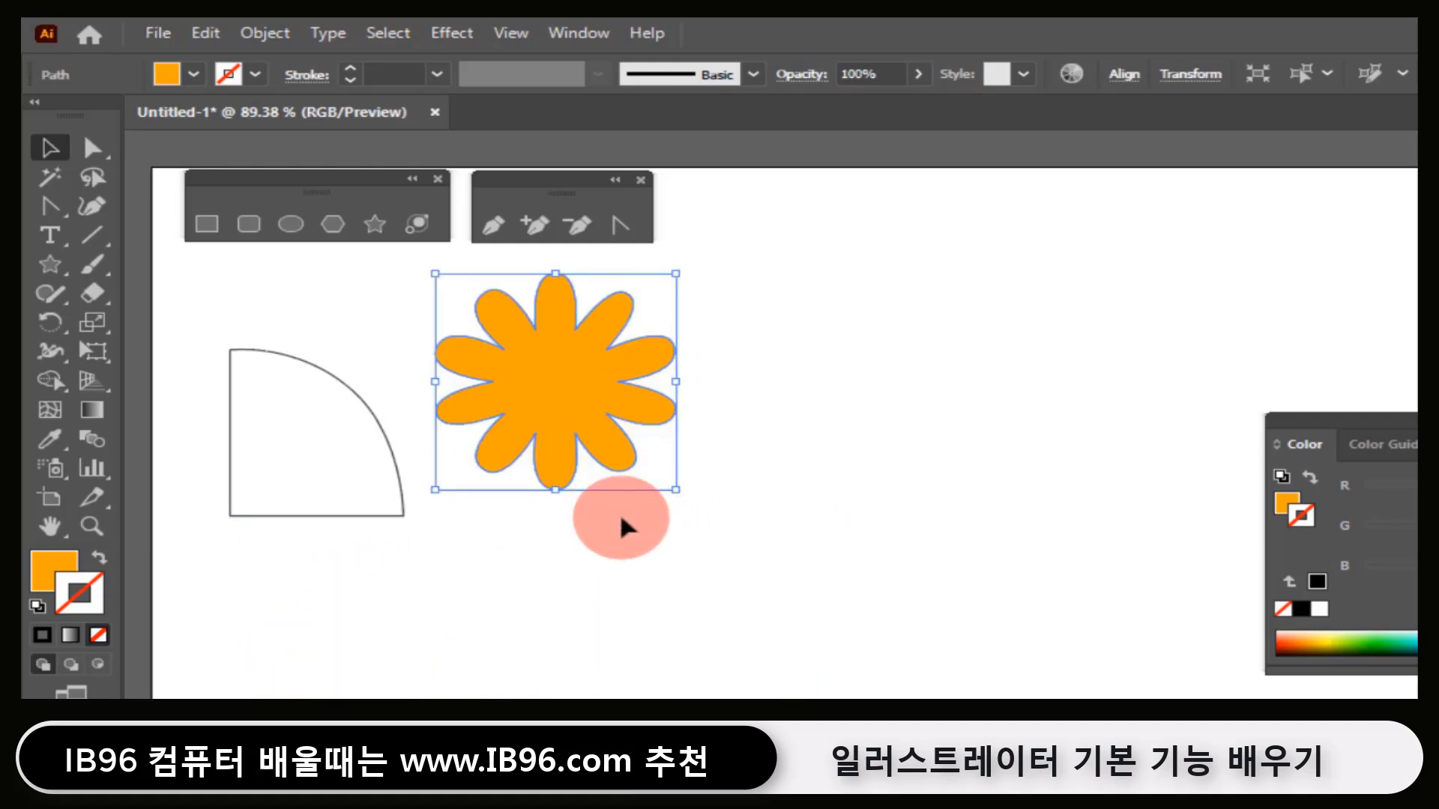
pyautogui.click(374, 592)
pyautogui.click(282, 485)
pyautogui.press('Delete')
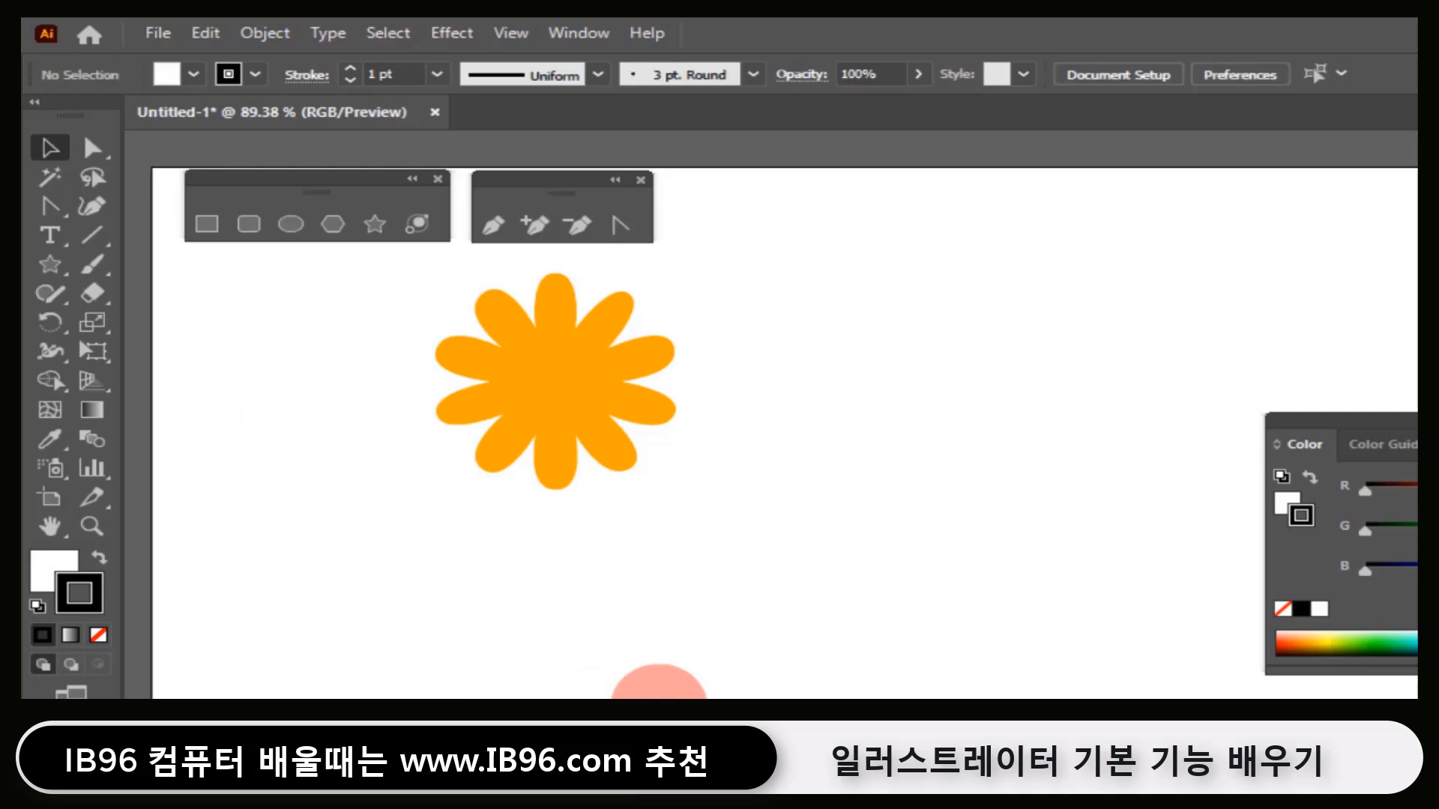
pyautogui.moveTo(577, 414); pyautogui.dragTo(320, 433)
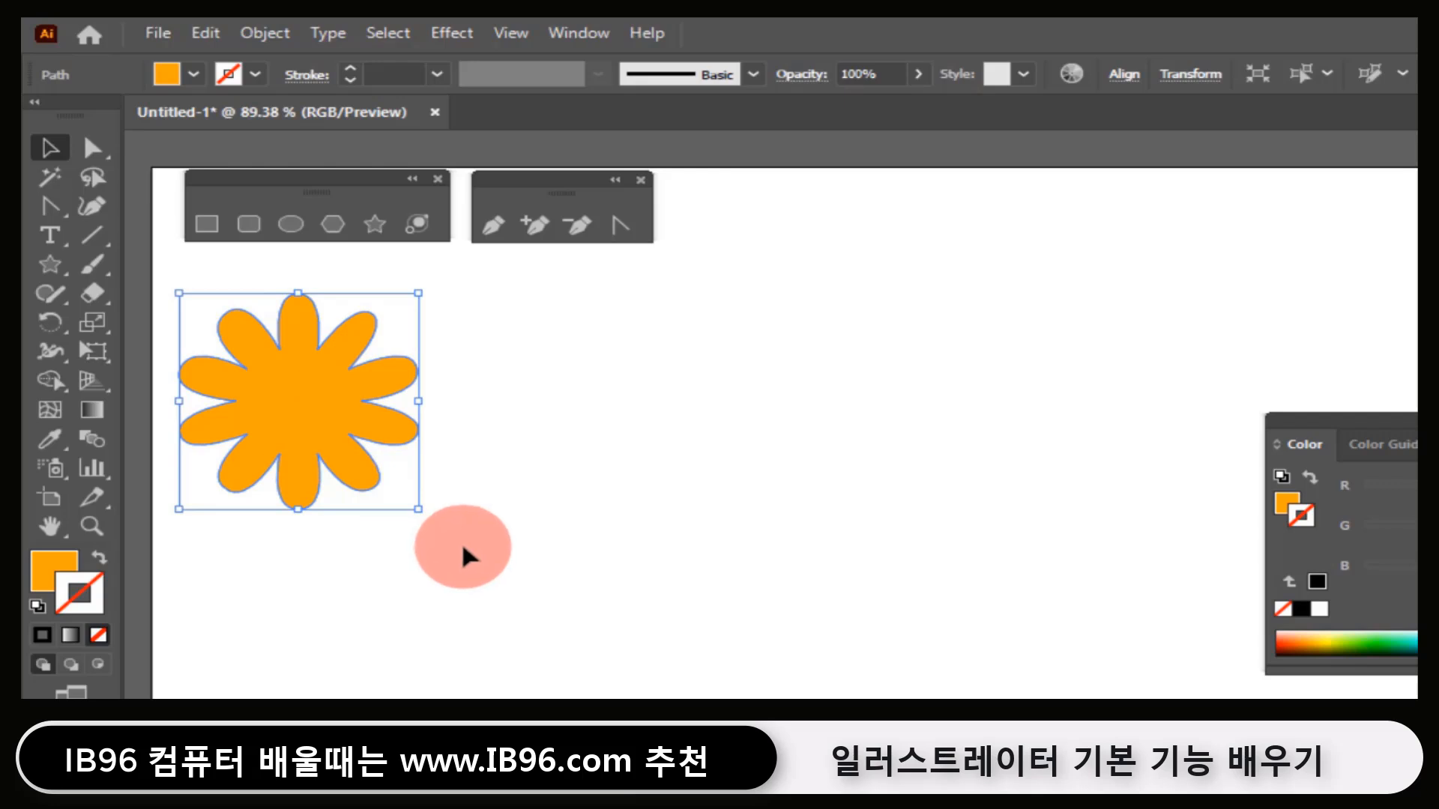
# - Duplicate the flower to its right, shrink the copy to less than half size, and place it near the original's upper right
pyautogui.moveTo(315, 450); pyautogui.dragTo(649, 551)
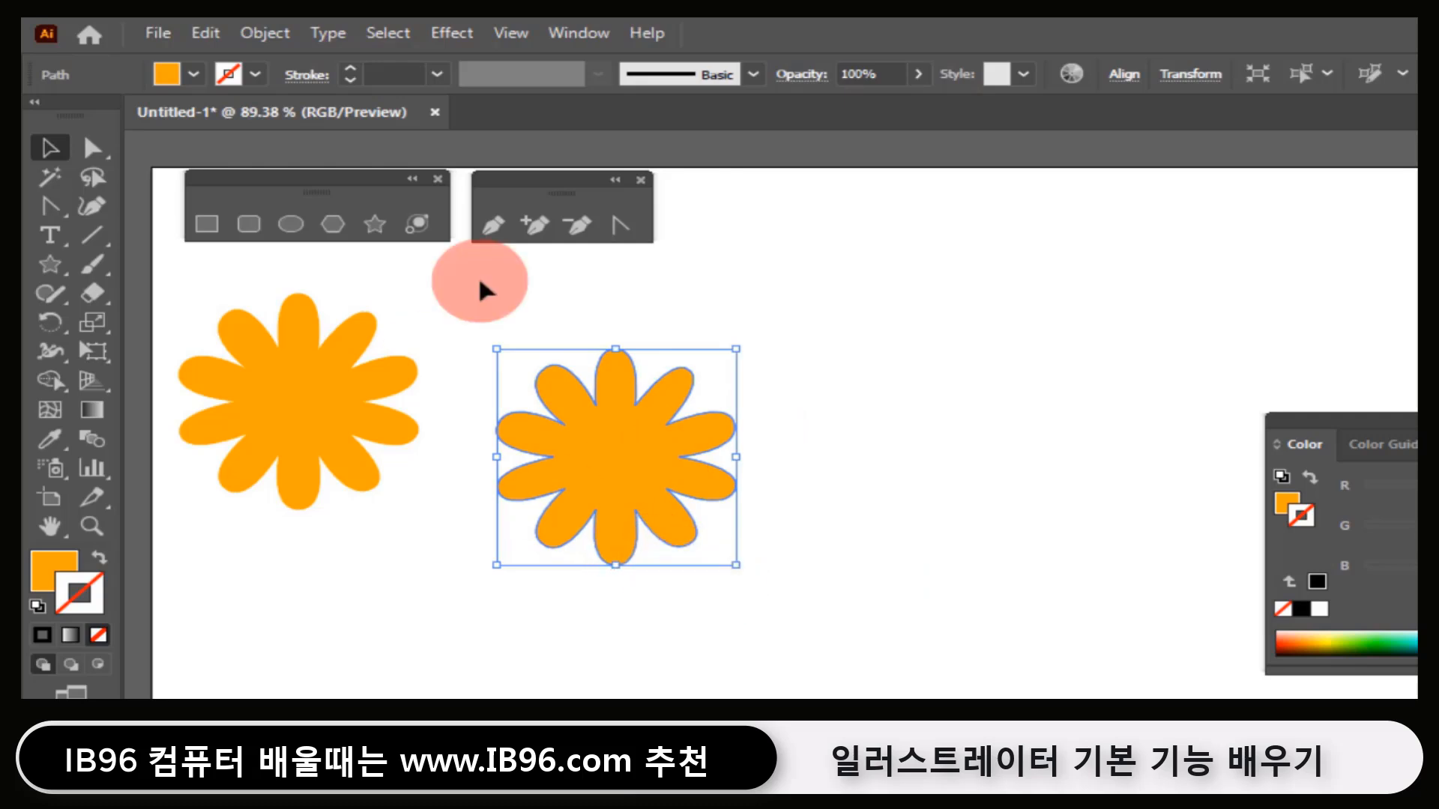
pyautogui.click(46, 153)
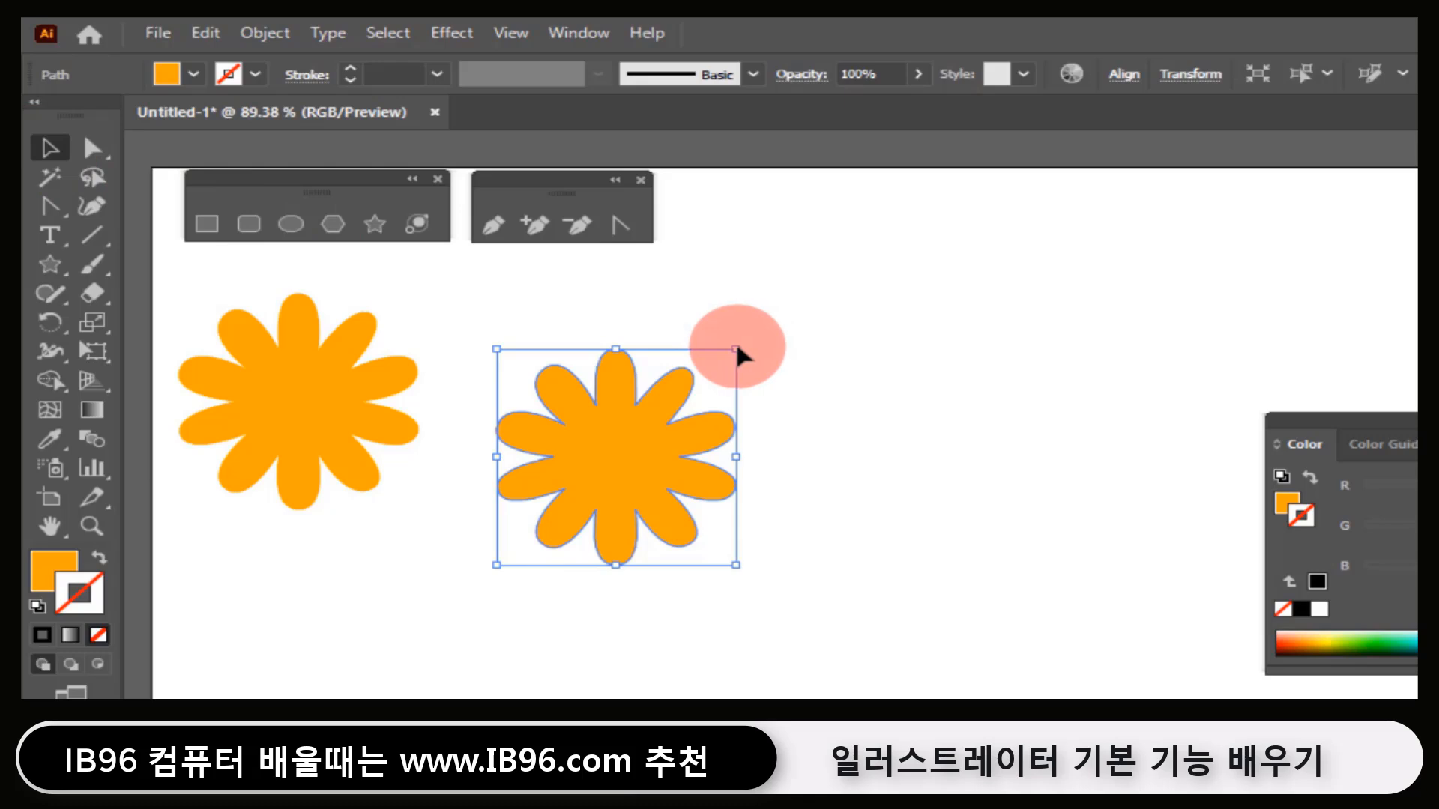
pyautogui.moveTo(737, 350); pyautogui.dragTo(527, 332)
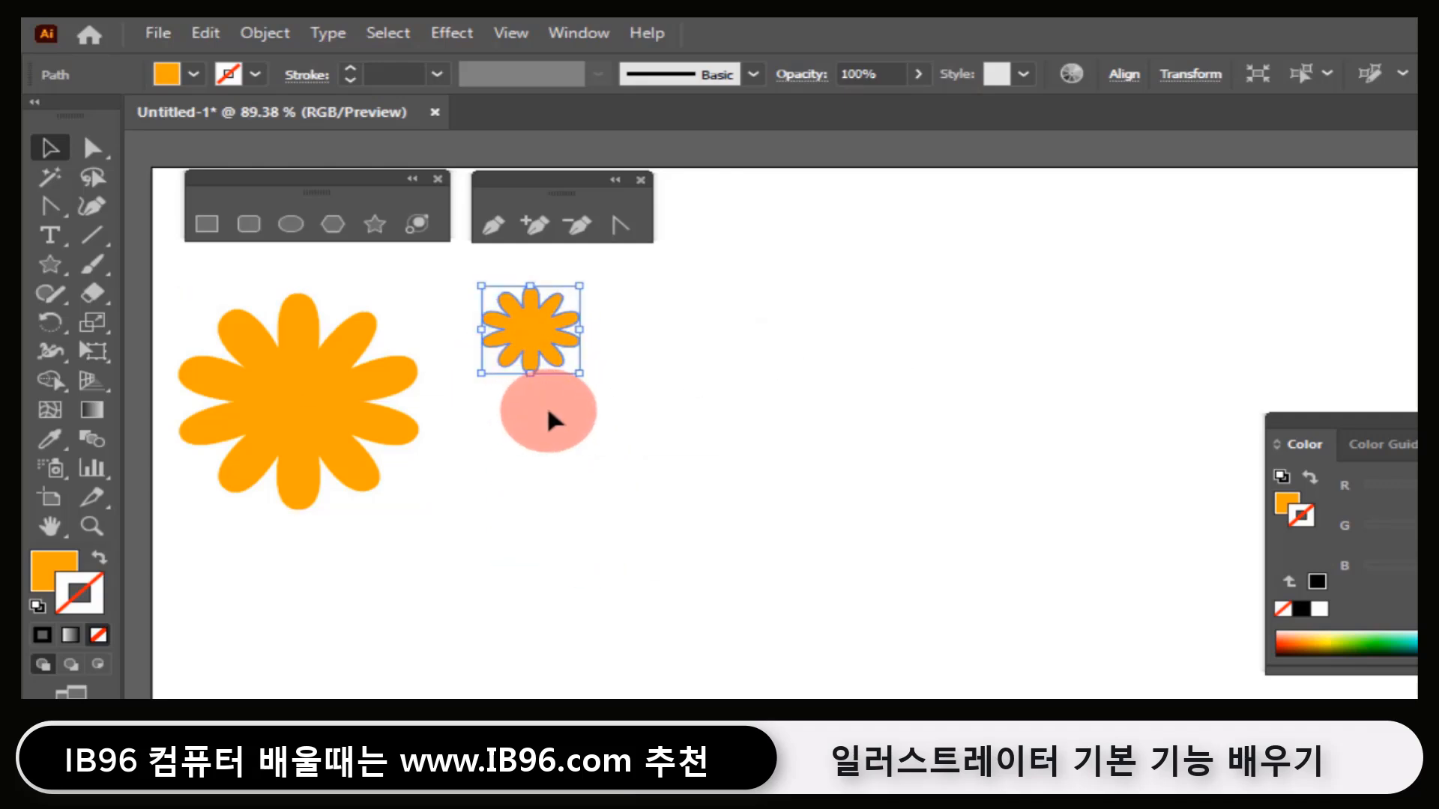
# - Paste another flower copy, place it below the small flower, and scale it down to a medium size
pyautogui.press('ctrl')
pyautogui.hotkey('ctrl', 'v')
pyautogui.moveTo(797, 491); pyautogui.dragTo(518, 510)
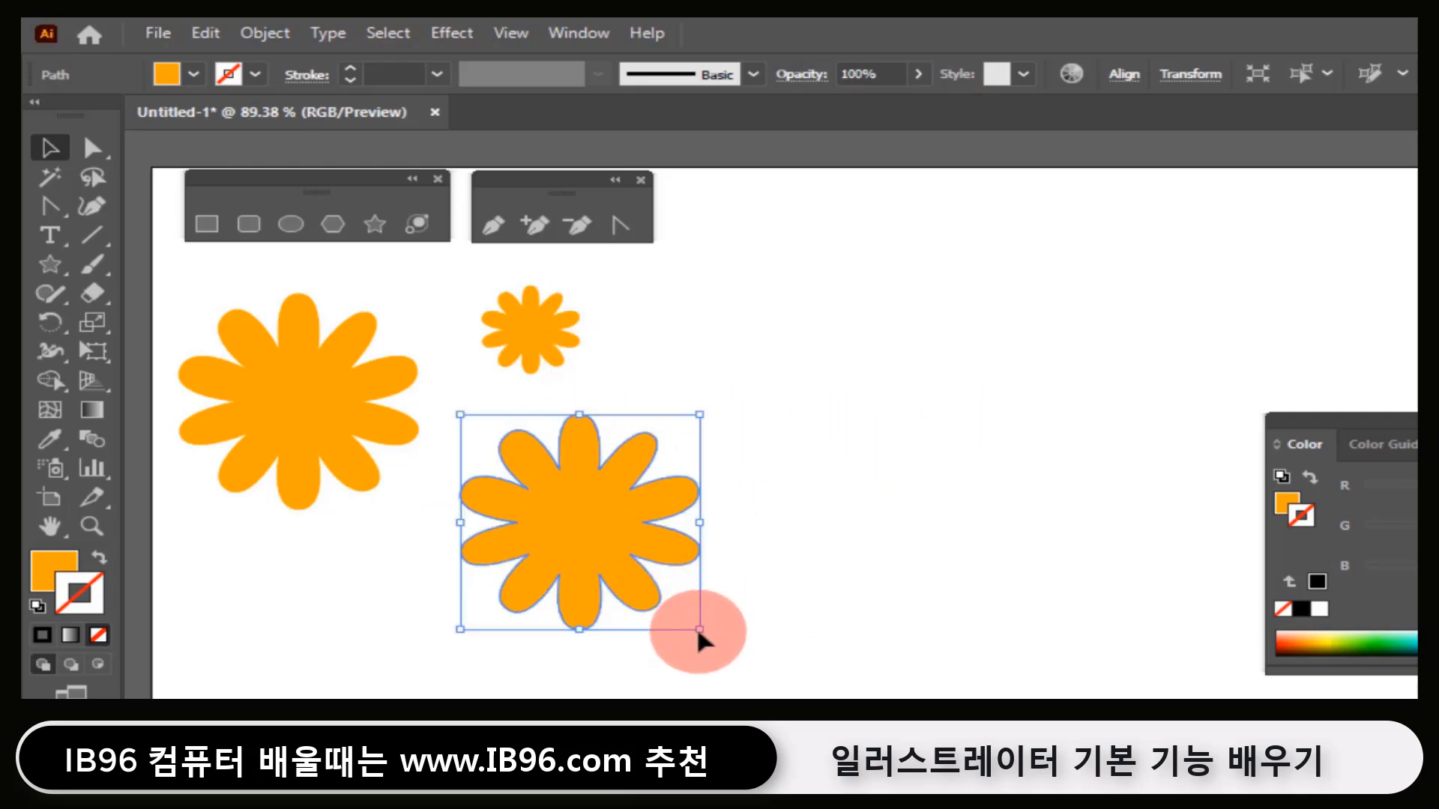
pyautogui.moveTo(700, 631); pyautogui.dragTo(690, 628)
pyautogui.moveTo(607, 575); pyautogui.dragTo(604, 571)
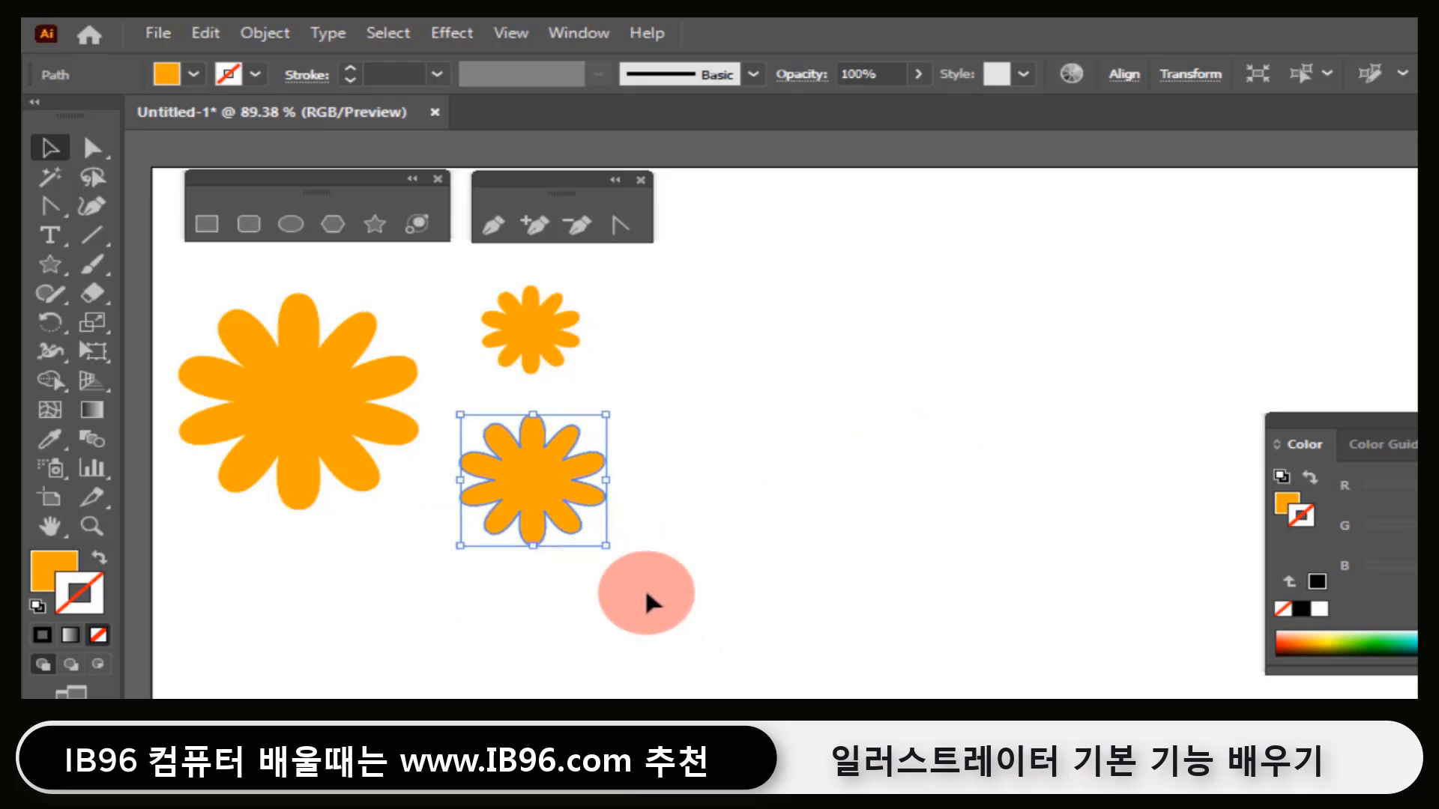
# - Paste a third flower copy, scale it down to about half size, and place it below the large flower
pyautogui.hotkey('ctrl', 'v')
pyautogui.moveTo(797, 545); pyautogui.dragTo(303, 711)
pyautogui.moveTo(481, 772); pyautogui.dragTo(356, 696)
pyautogui.moveTo(313, 629); pyautogui.dragTo(370, 594)
pyautogui.click(629, 633)
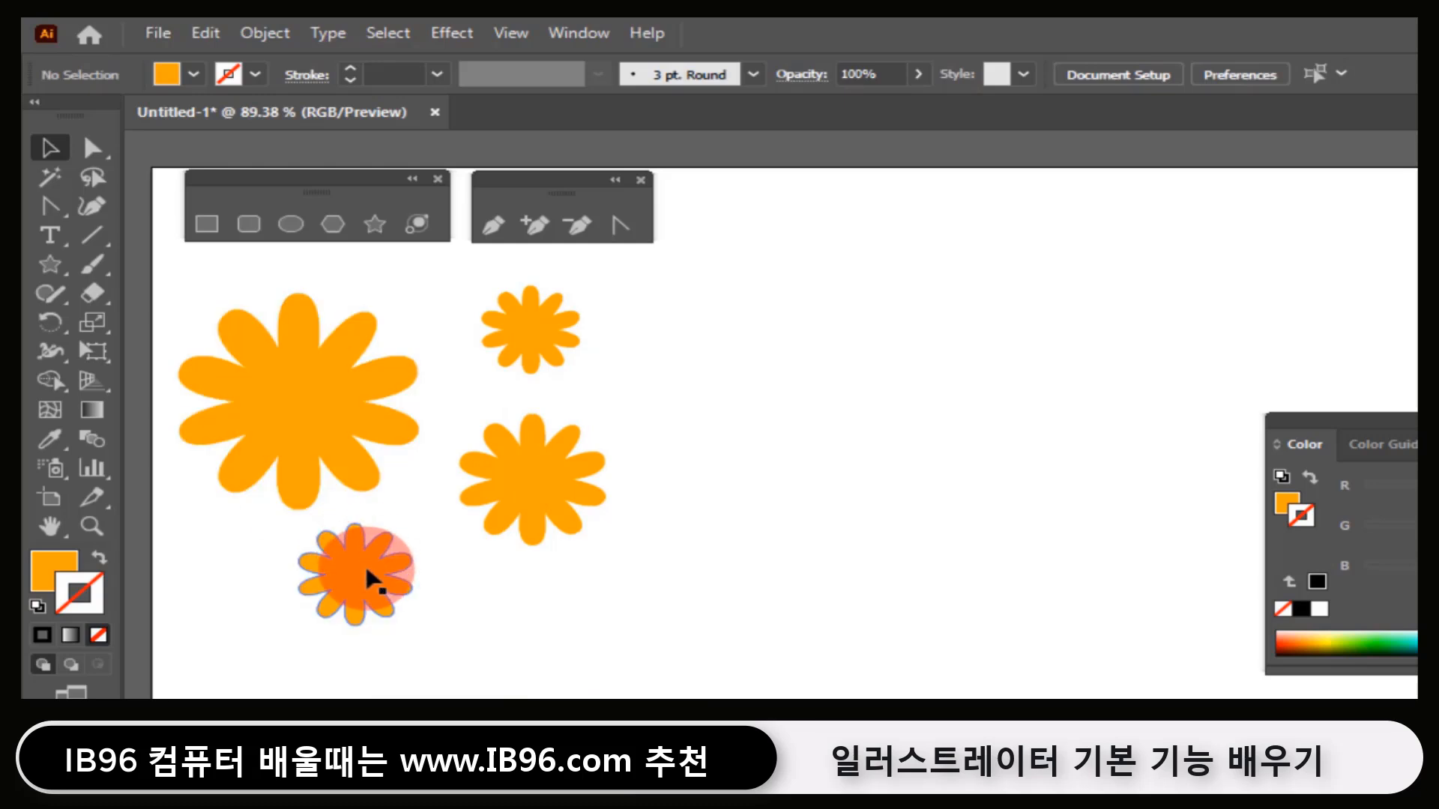
# - Change the fill of the flower below the large one to red
pyautogui.click(370, 592)
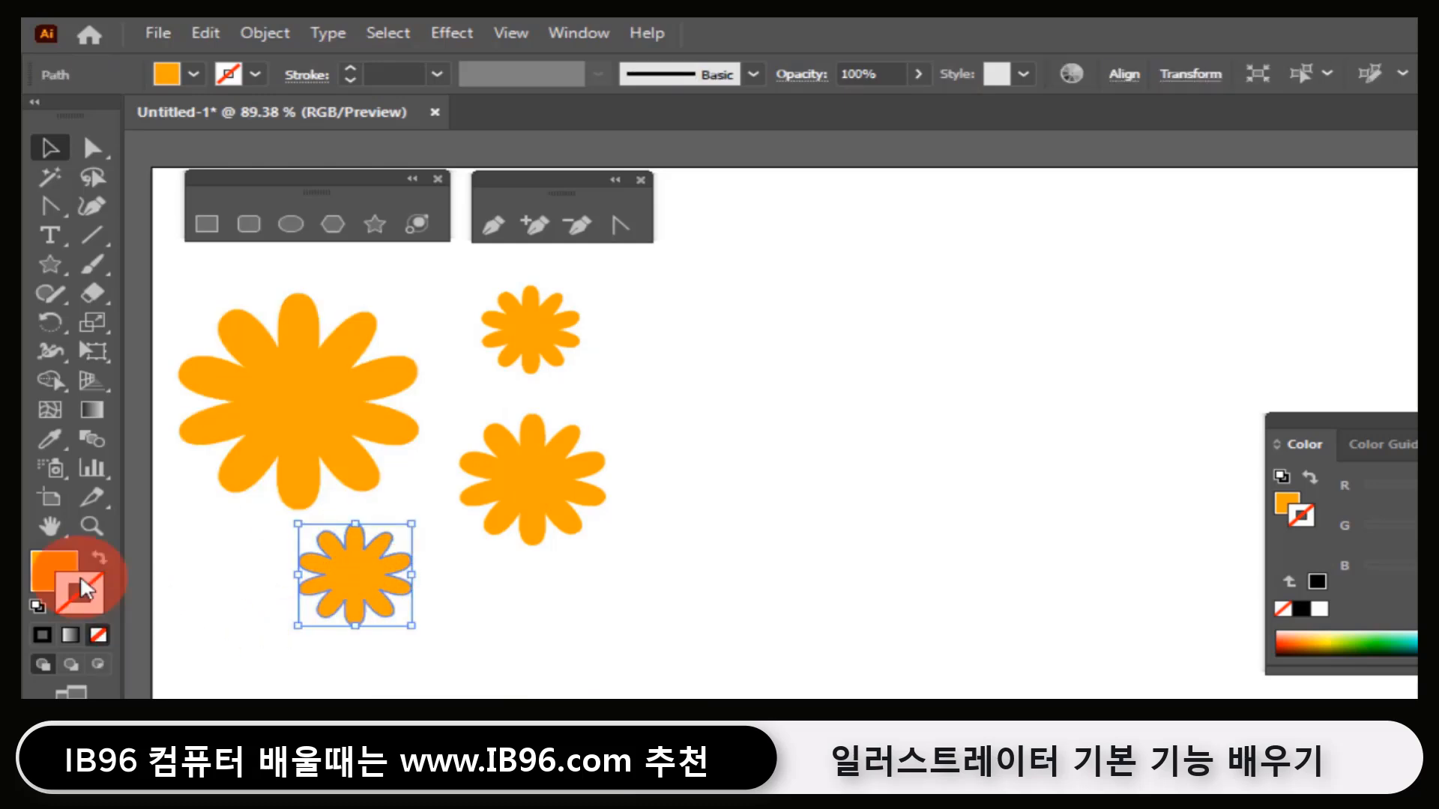
pyautogui.doubleClick(54, 571)
pyautogui.moveTo(994, 321); pyautogui.dragTo(993, 285)
pyautogui.click(1241, 299)
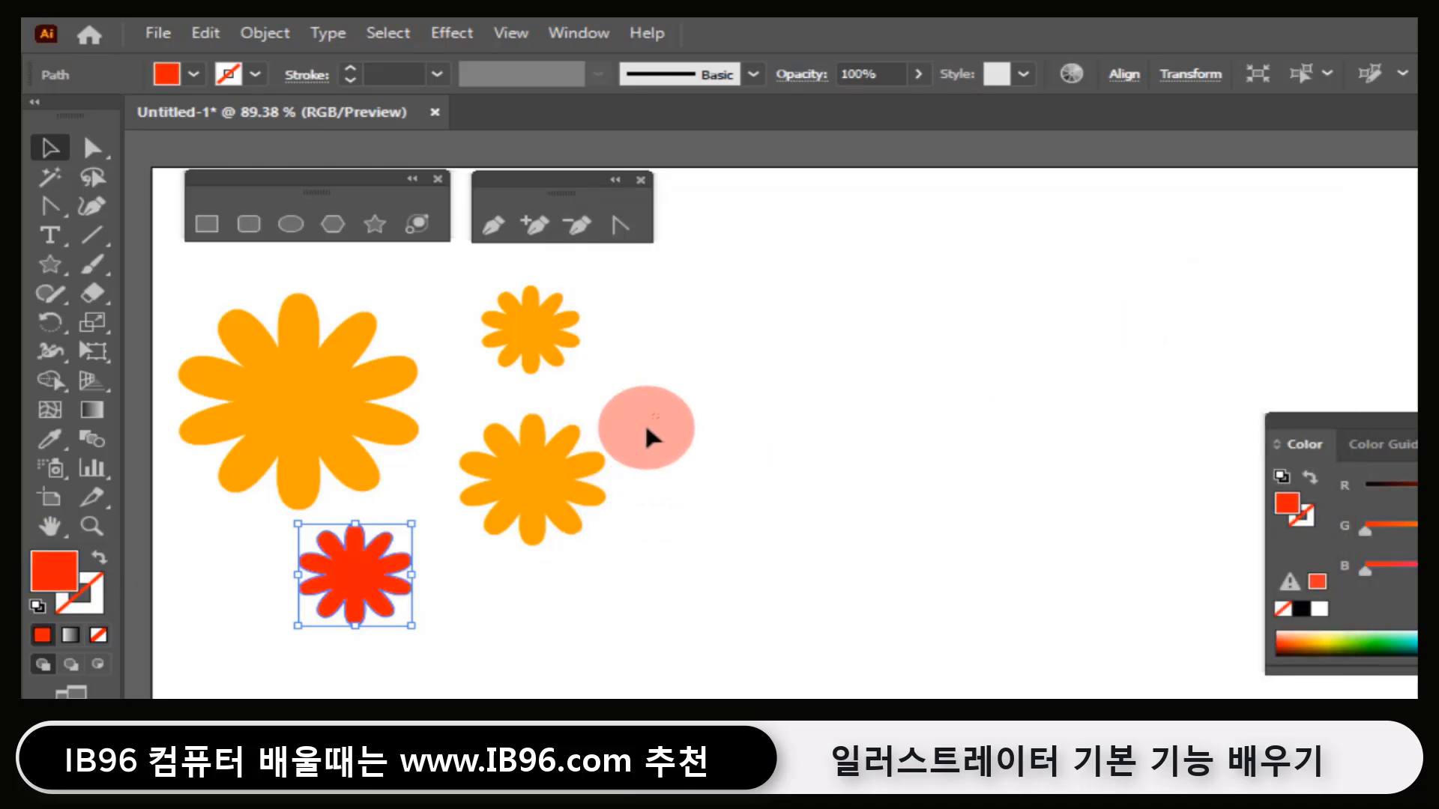
# - Change the fill of the medium-sized flower to yellow
pyautogui.click(504, 527)
pyautogui.doubleClick(54, 571)
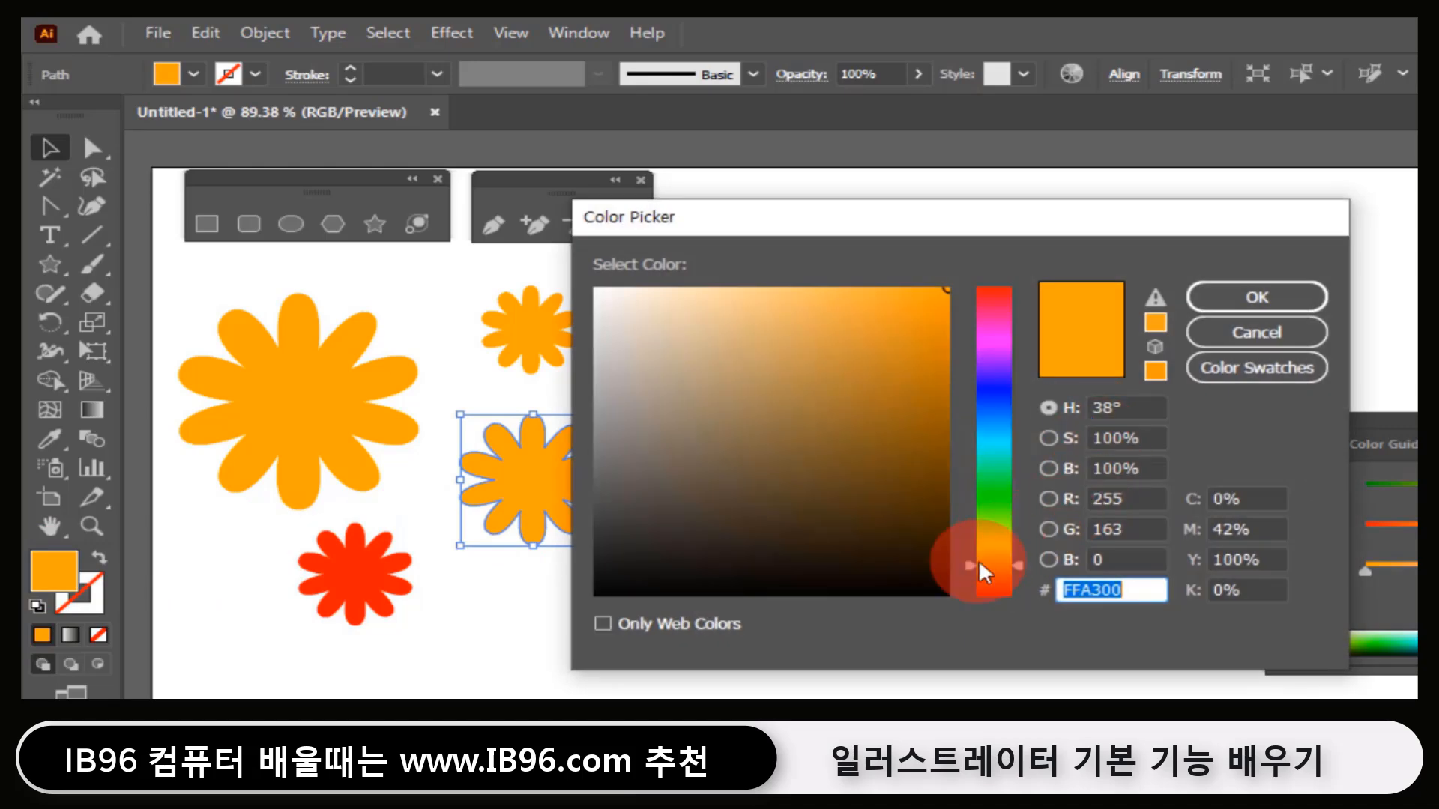
pyautogui.moveTo(984, 573); pyautogui.dragTo(987, 553)
pyautogui.click(1236, 299)
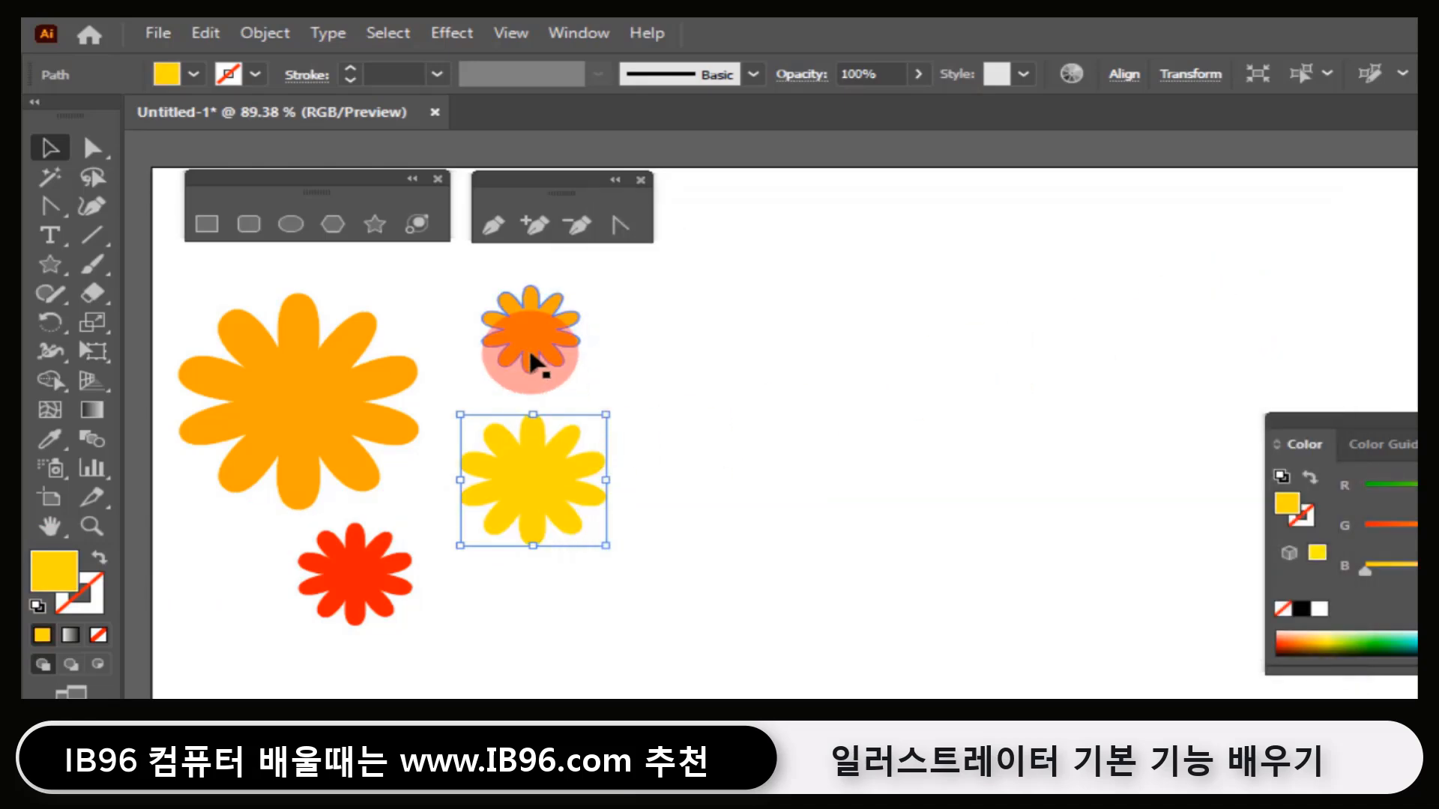
# - Change the fill of the small flower above the yellow one to green
pyautogui.click(529, 348)
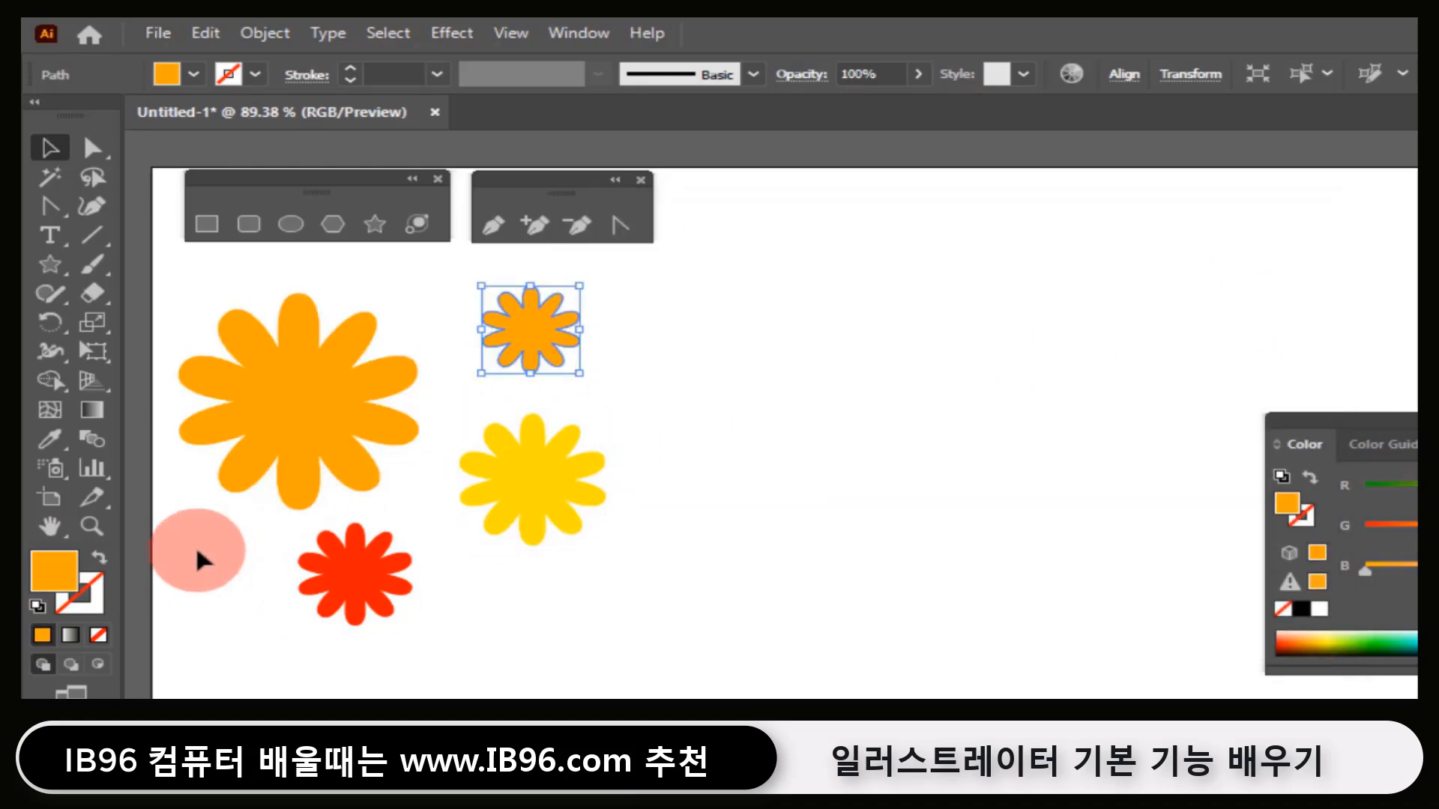
pyautogui.doubleClick(54, 571)
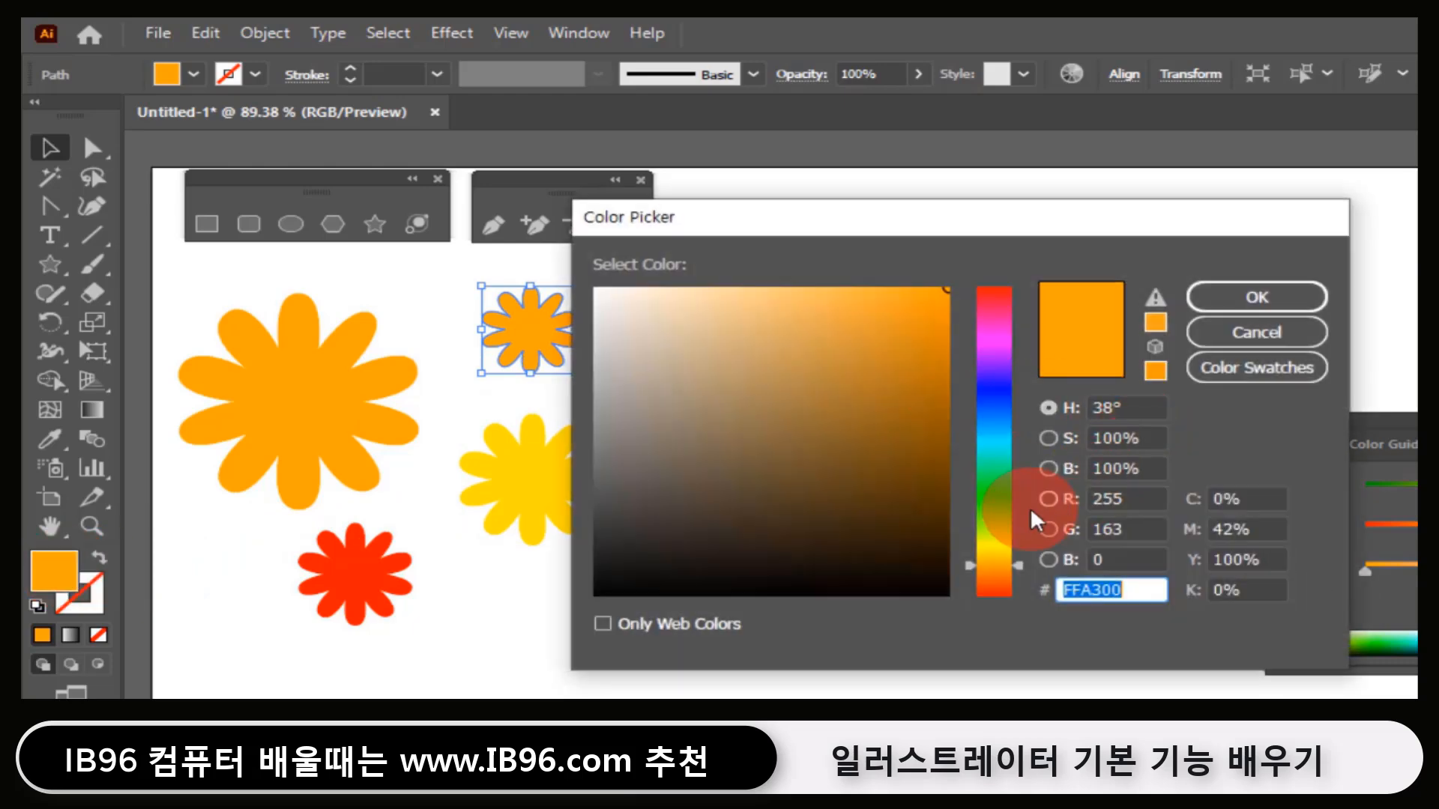
pyautogui.click(994, 517)
pyautogui.click(1236, 296)
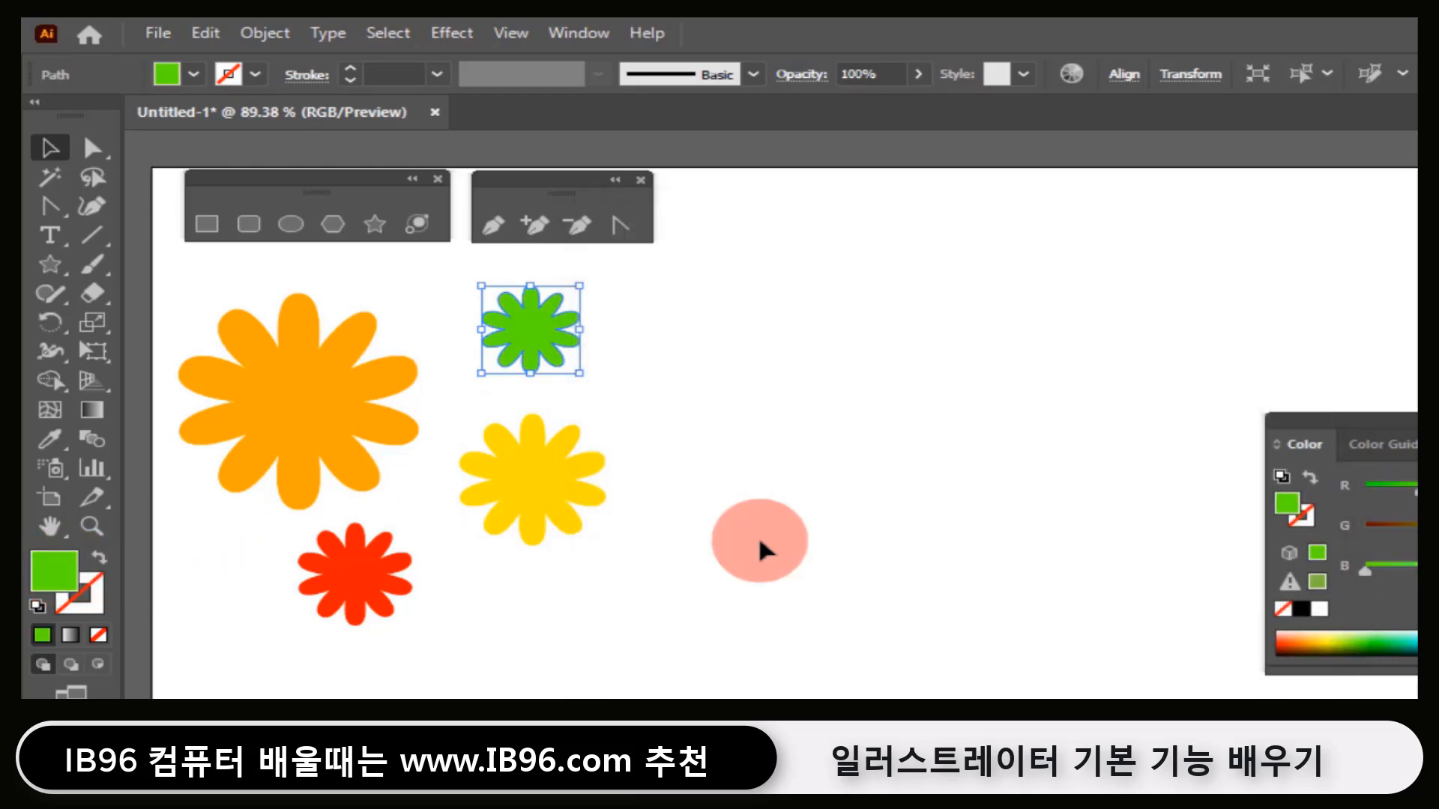
# - Move the green, yellow and red flowers slightly left, aligning the green and yellow ones along their left edges
pyautogui.moveTo(546, 338); pyautogui.dragTo(499, 356)
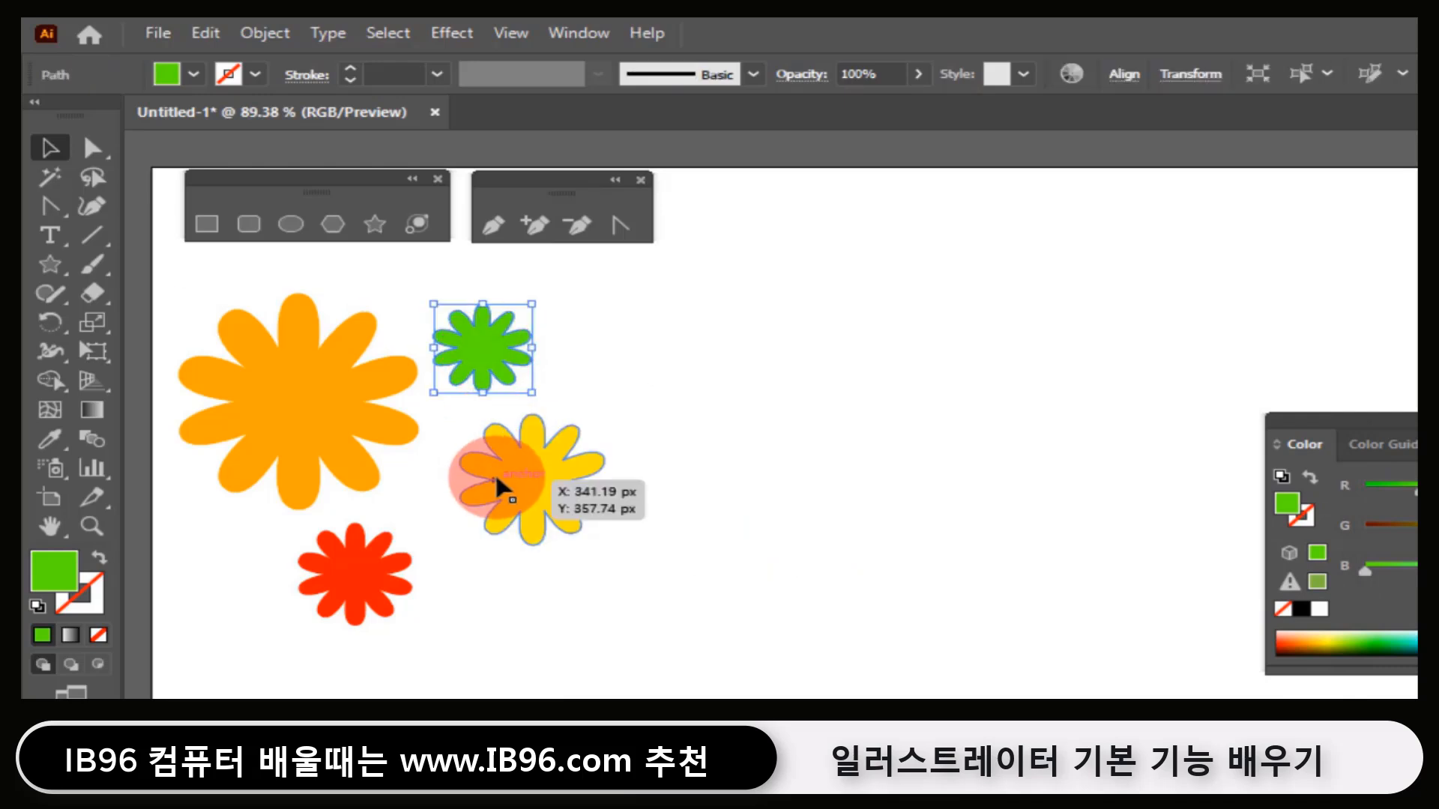
pyautogui.moveTo(499, 486); pyautogui.dragTo(482, 488)
pyautogui.moveTo(339, 553); pyautogui.dragTo(307, 552)
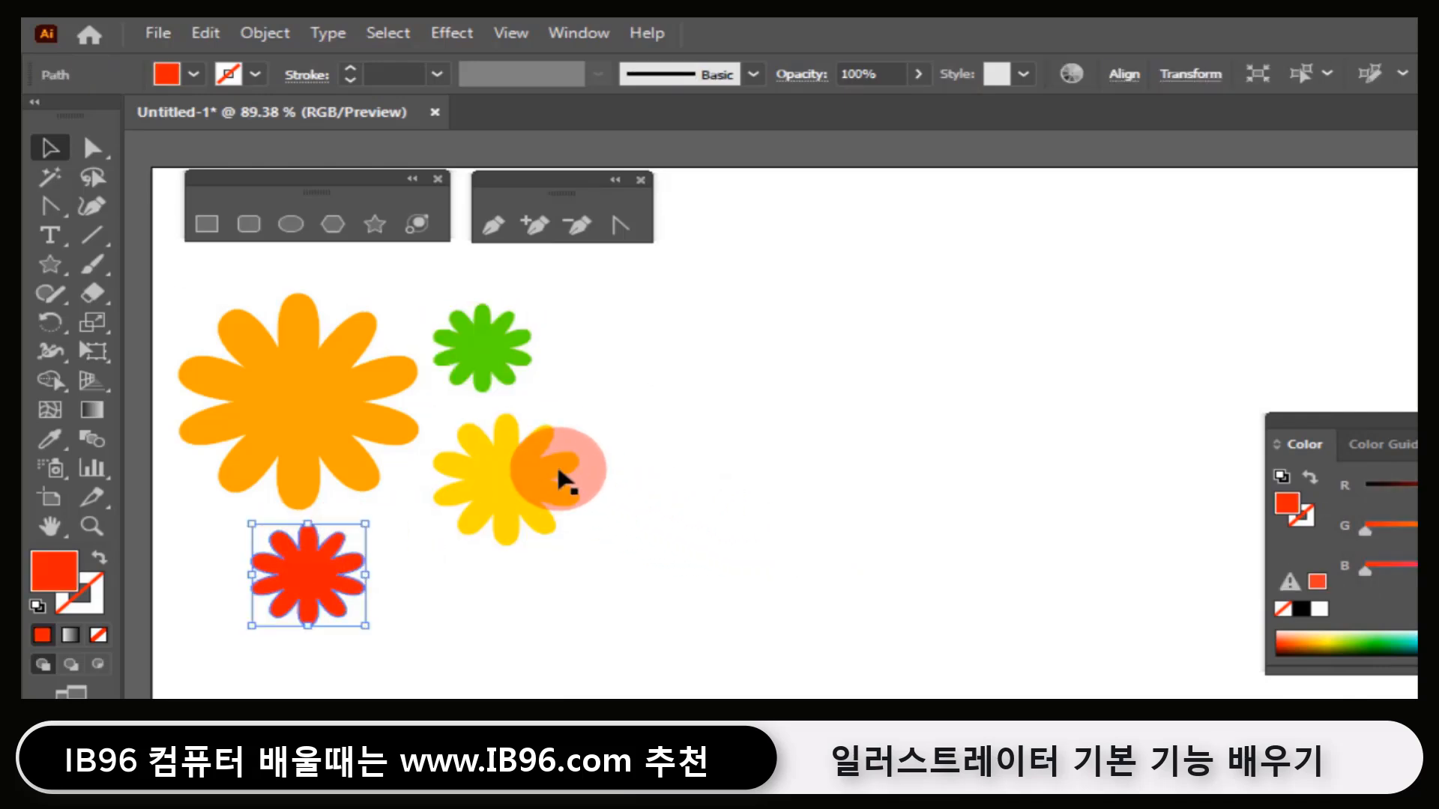
# - Try the yellow flower over the large orange one, and then place the yellow, red and green flowers clear of it
pyautogui.moveTo(518, 479); pyautogui.dragTo(413, 459)
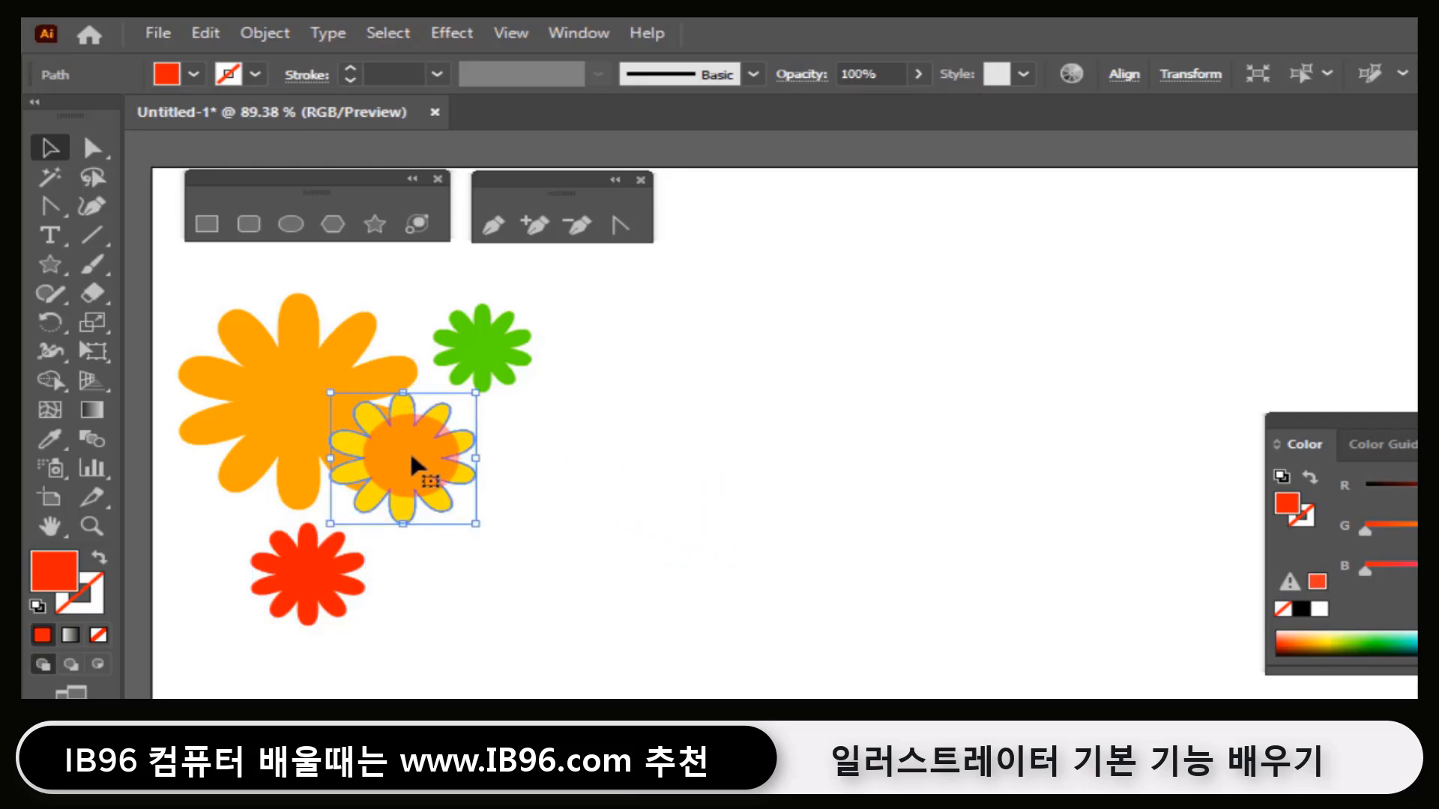
pyautogui.click(470, 611)
pyautogui.moveTo(474, 613)
pyautogui.mouseDown()
pyautogui.moveTo(282, 392)
pyautogui.moveTo(417, 479)
pyautogui.moveTo(296, 405)
pyautogui.moveTo(490, 619)
pyautogui.mouseUp()
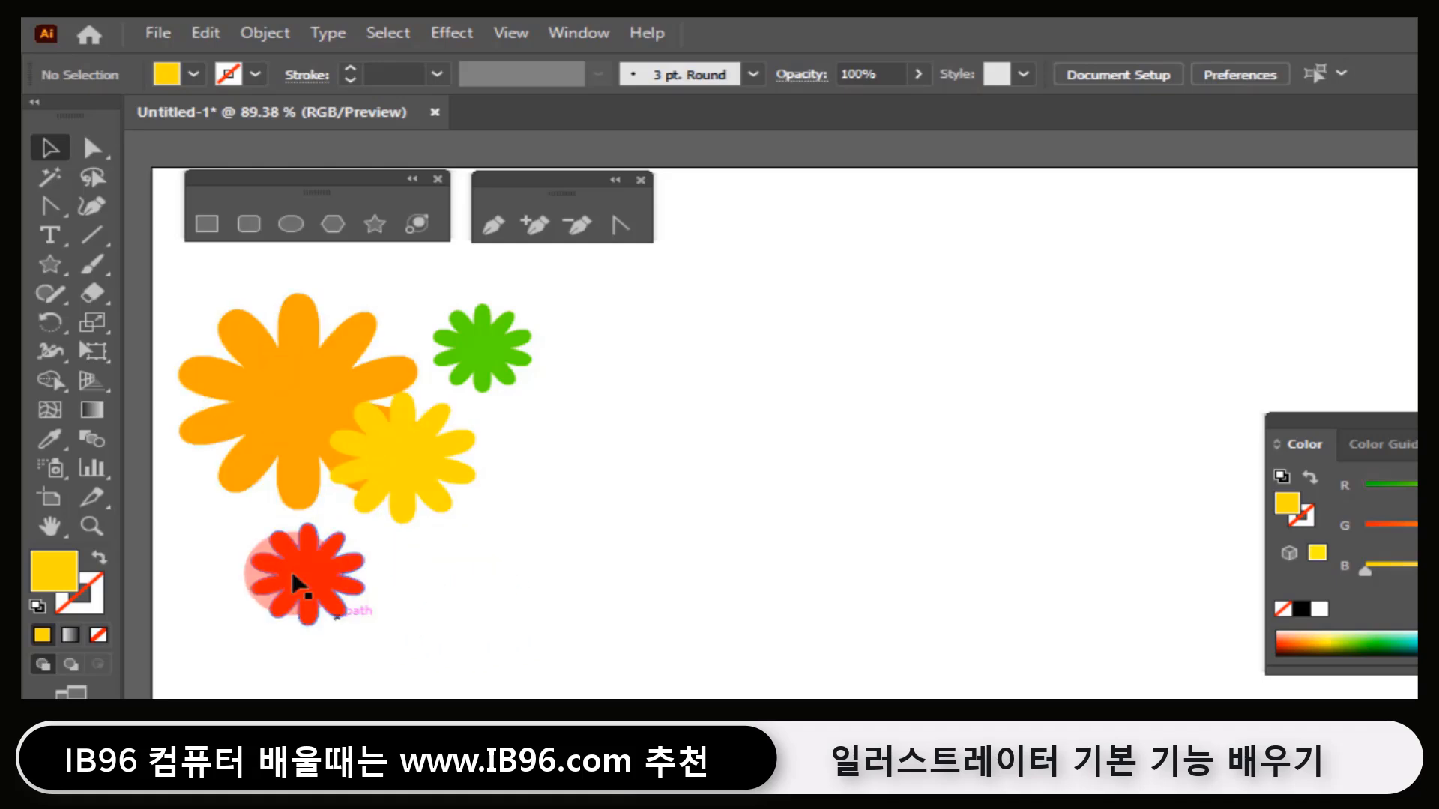
pyautogui.click(299, 414)
pyautogui.moveTo(433, 617); pyautogui.dragTo(338, 595)
pyautogui.moveTo(460, 468); pyautogui.dragTo(539, 542)
pyautogui.moveTo(327, 588); pyautogui.dragTo(352, 616)
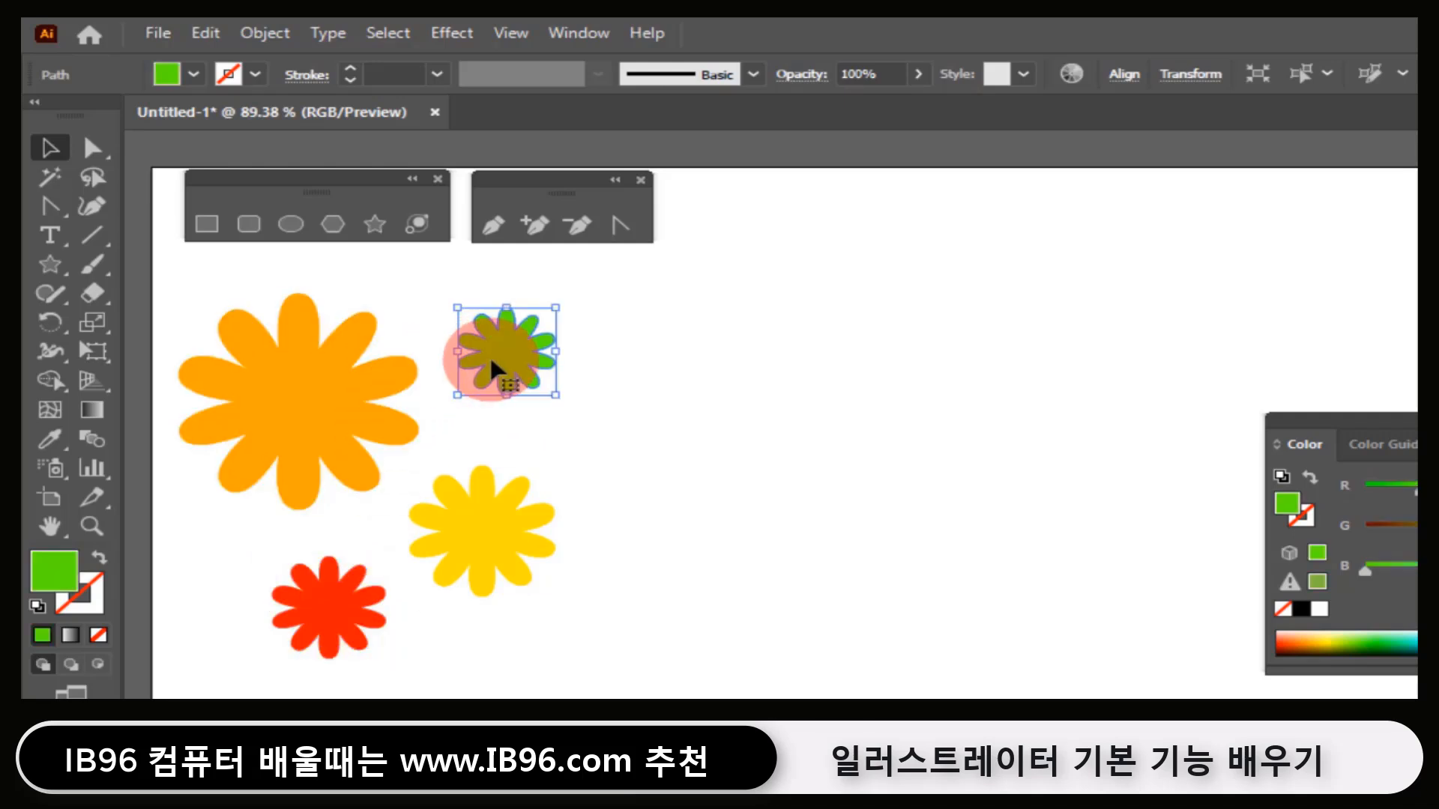
# - Move the green, yellow and red flowers inward so each overlaps the outer petals of the large orange flower
pyautogui.moveTo(506, 368); pyautogui.dragTo(446, 379)
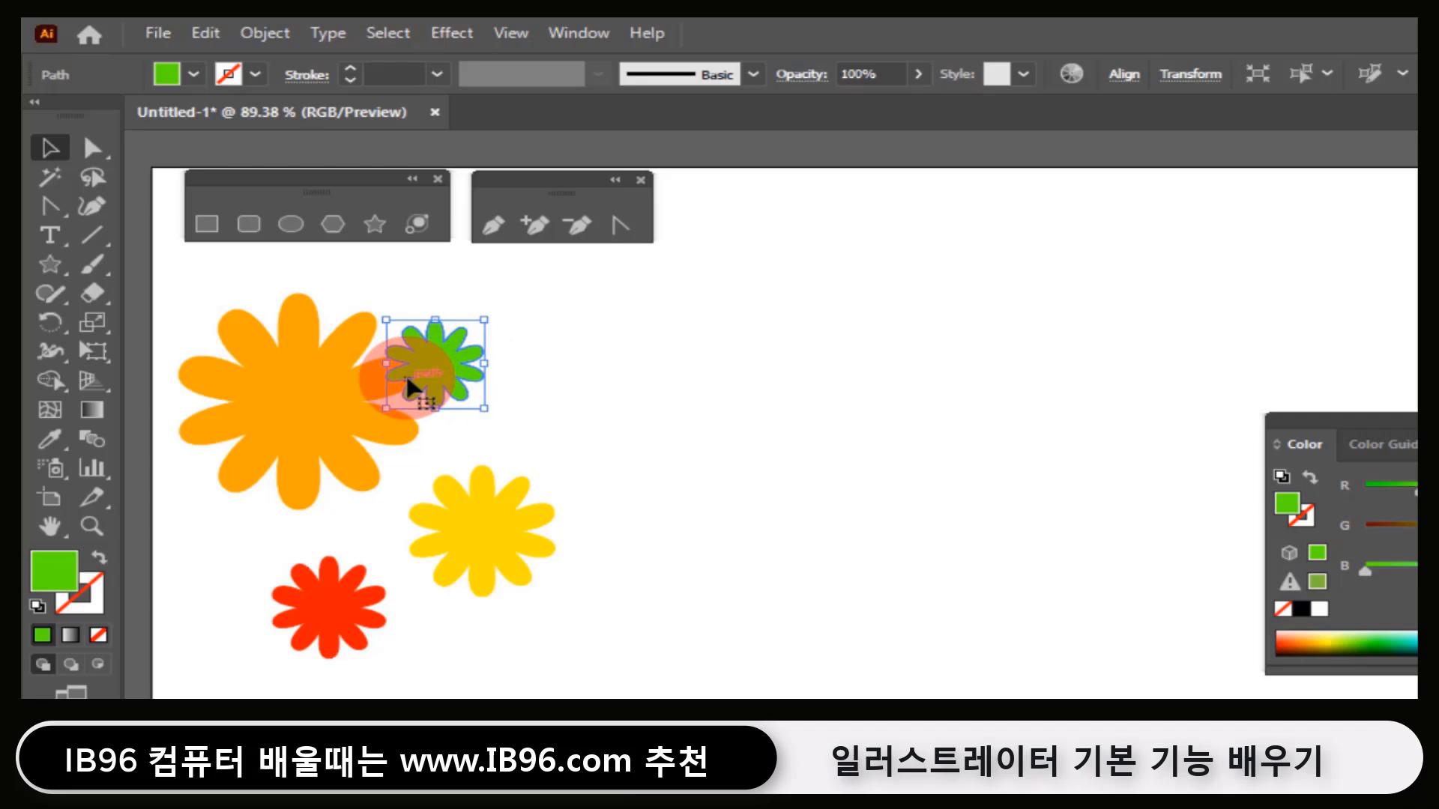
pyautogui.moveTo(411, 387); pyautogui.dragTo(389, 351)
pyautogui.moveTo(465, 530); pyautogui.dragTo(379, 426)
pyautogui.moveTo(358, 559); pyautogui.dragTo(227, 410)
pyautogui.moveTo(401, 463); pyautogui.dragTo(420, 528)
pyautogui.moveTo(405, 330); pyautogui.dragTo(468, 354)
pyautogui.moveTo(253, 442); pyautogui.dragTo(244, 500)
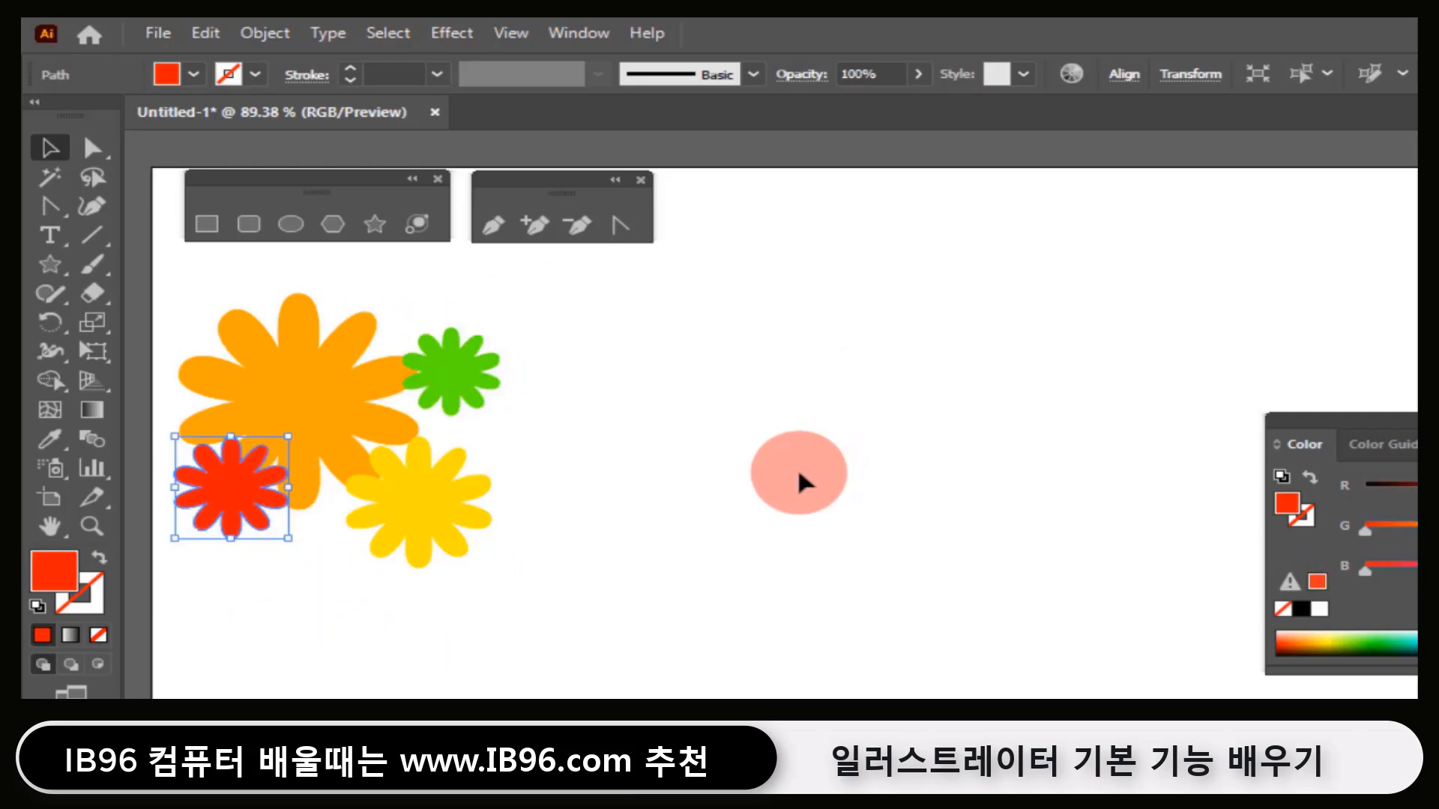
# - Select all four flowers together and delete them from the artboard
pyautogui.moveTo(655, 627); pyautogui.dragTo(270, 357)
pyautogui.press('Delete')
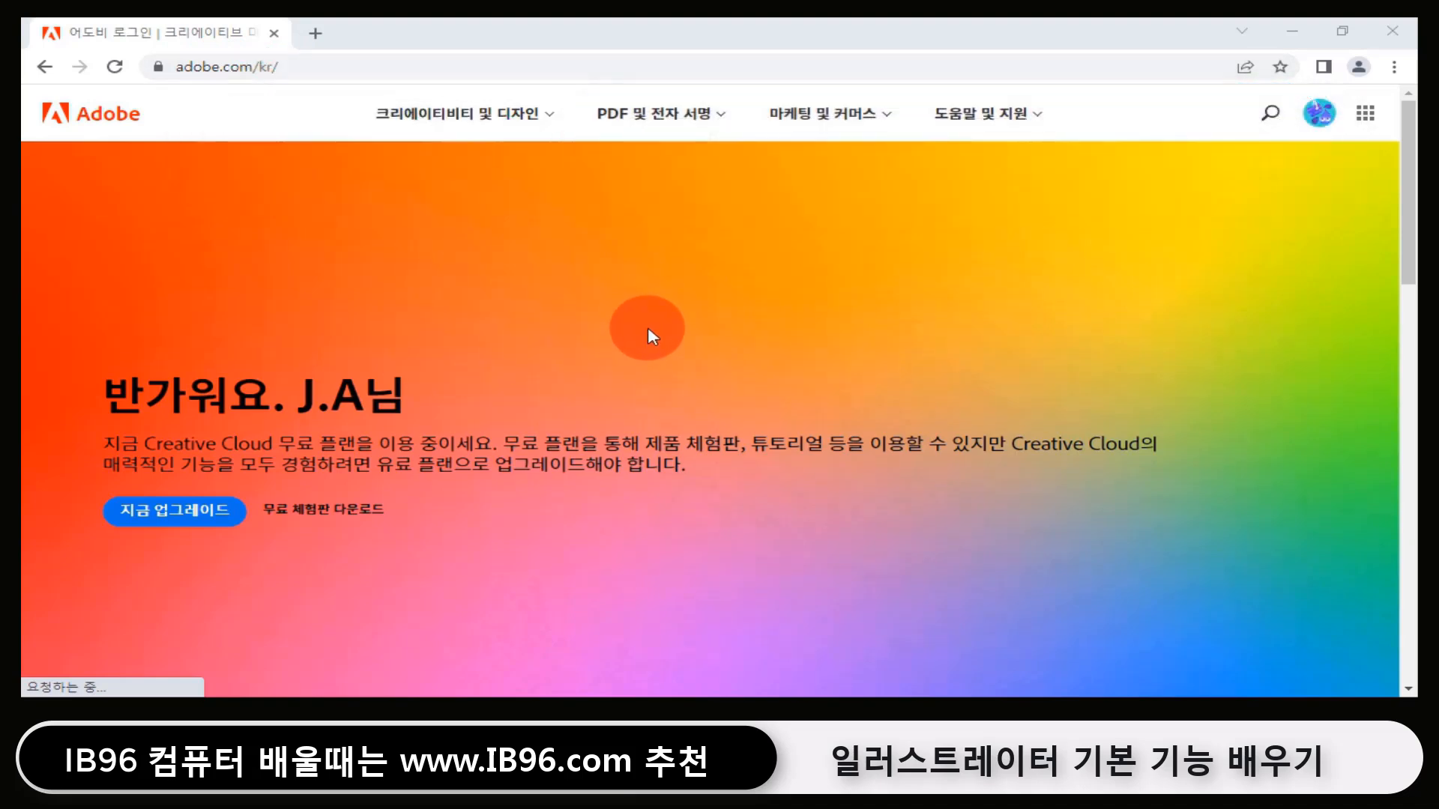
# - Switch to the browser and open the Illustrator product page on the Adobe website
pyautogui.click(550, 120)
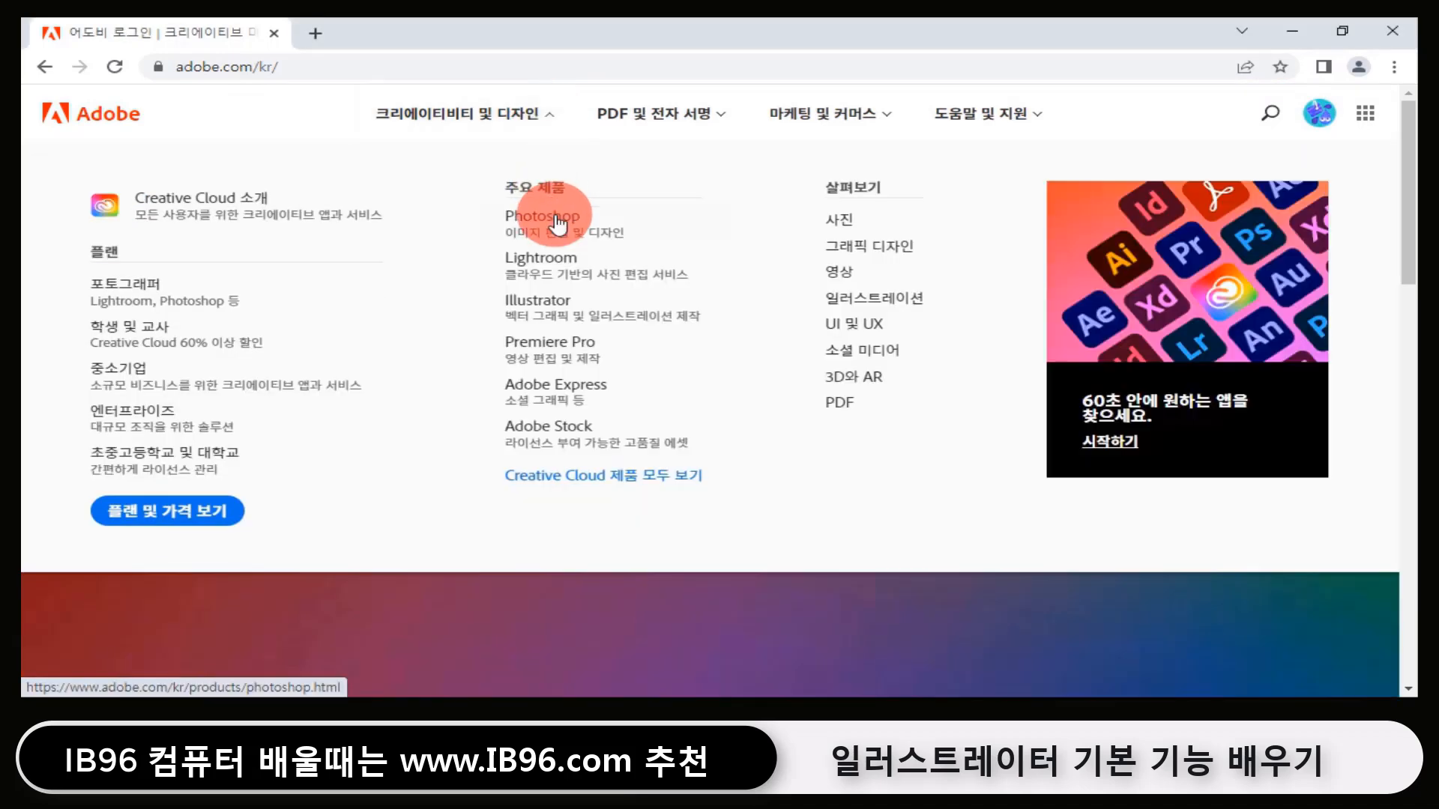
pyautogui.click(558, 318)
pyautogui.scroll(-3, 706, 298)
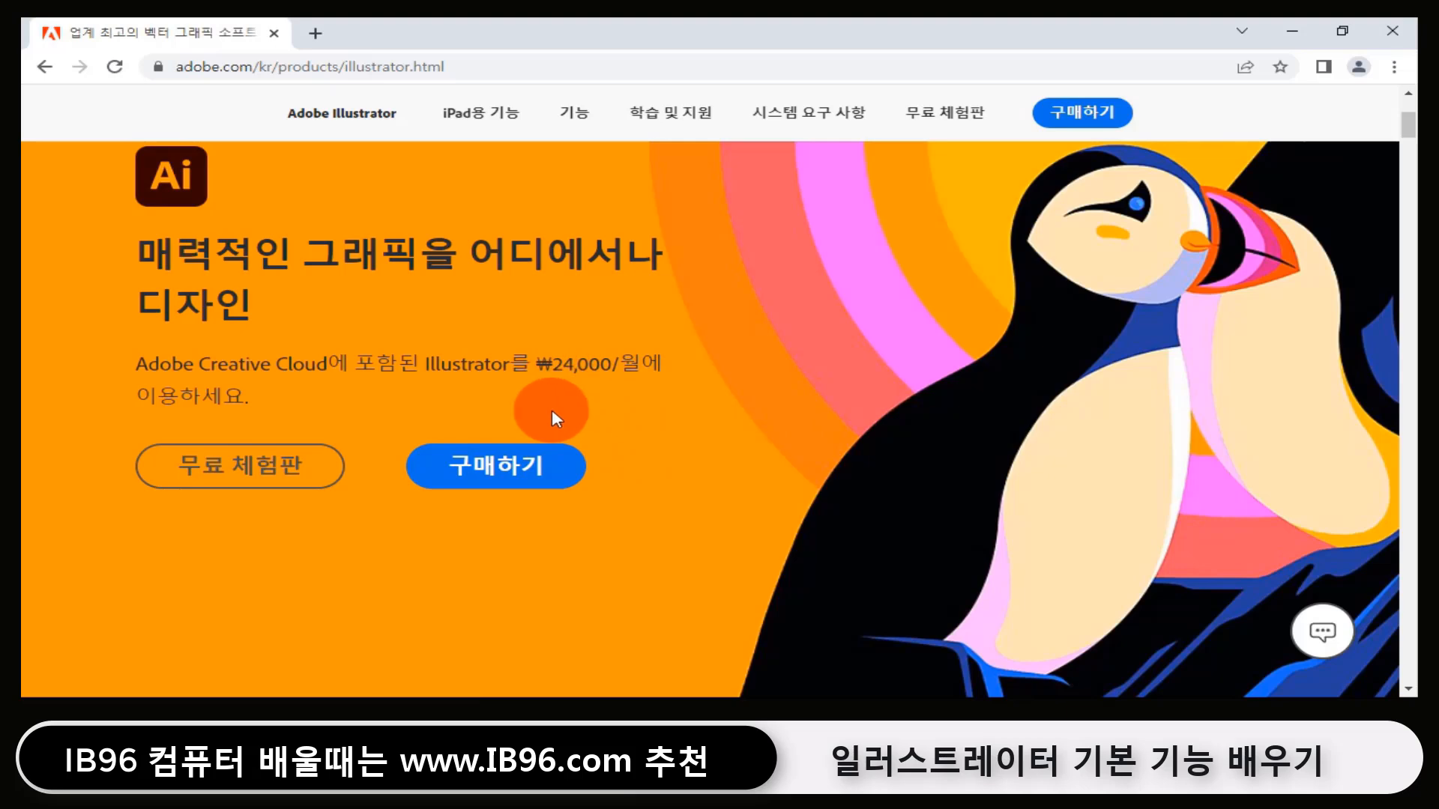
pyautogui.scroll(4, 595, 408)
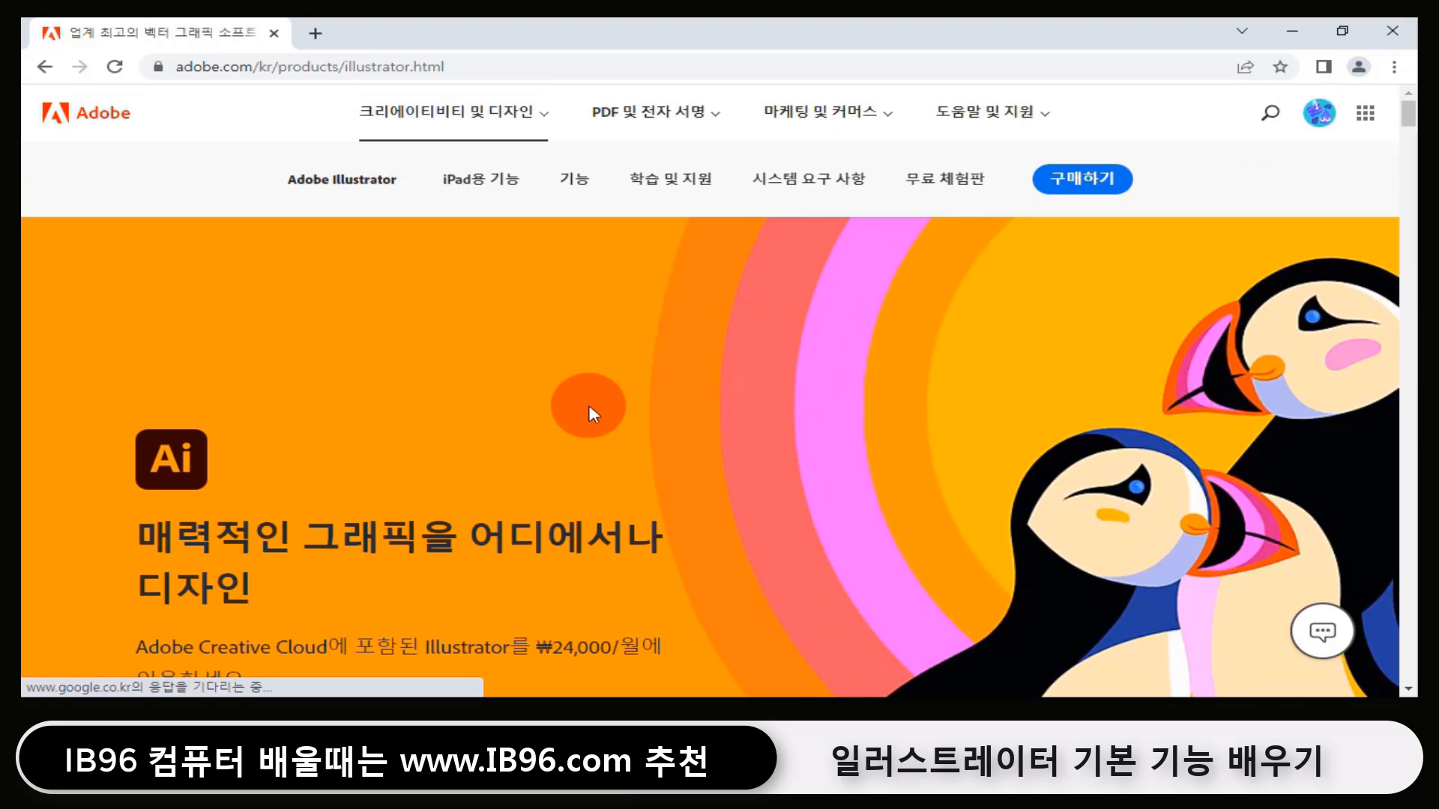
# - Open the free trial plans, compare the student and teacher offer, and choose the individual Illustrator free trial
pyautogui.click(959, 191)
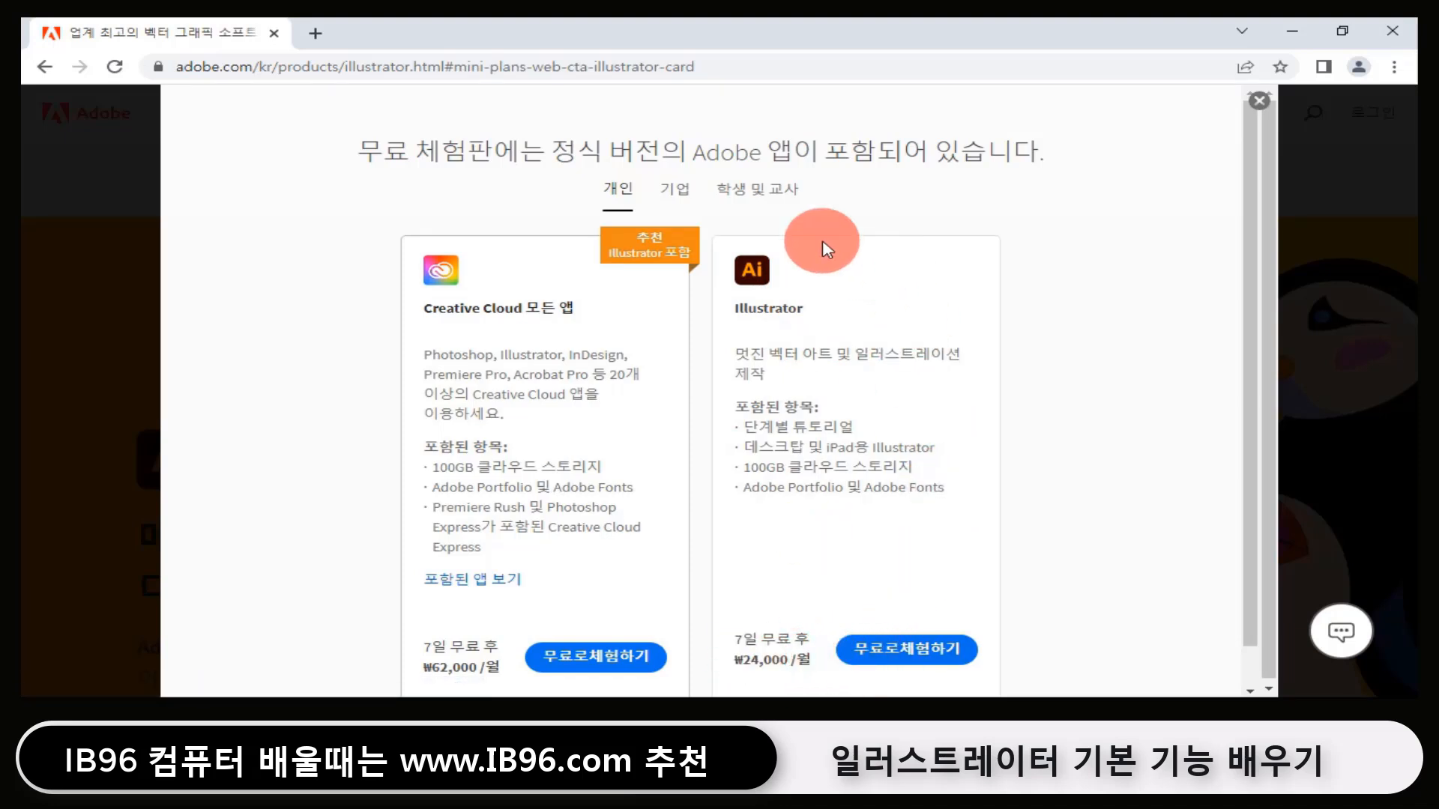
pyautogui.click(756, 202)
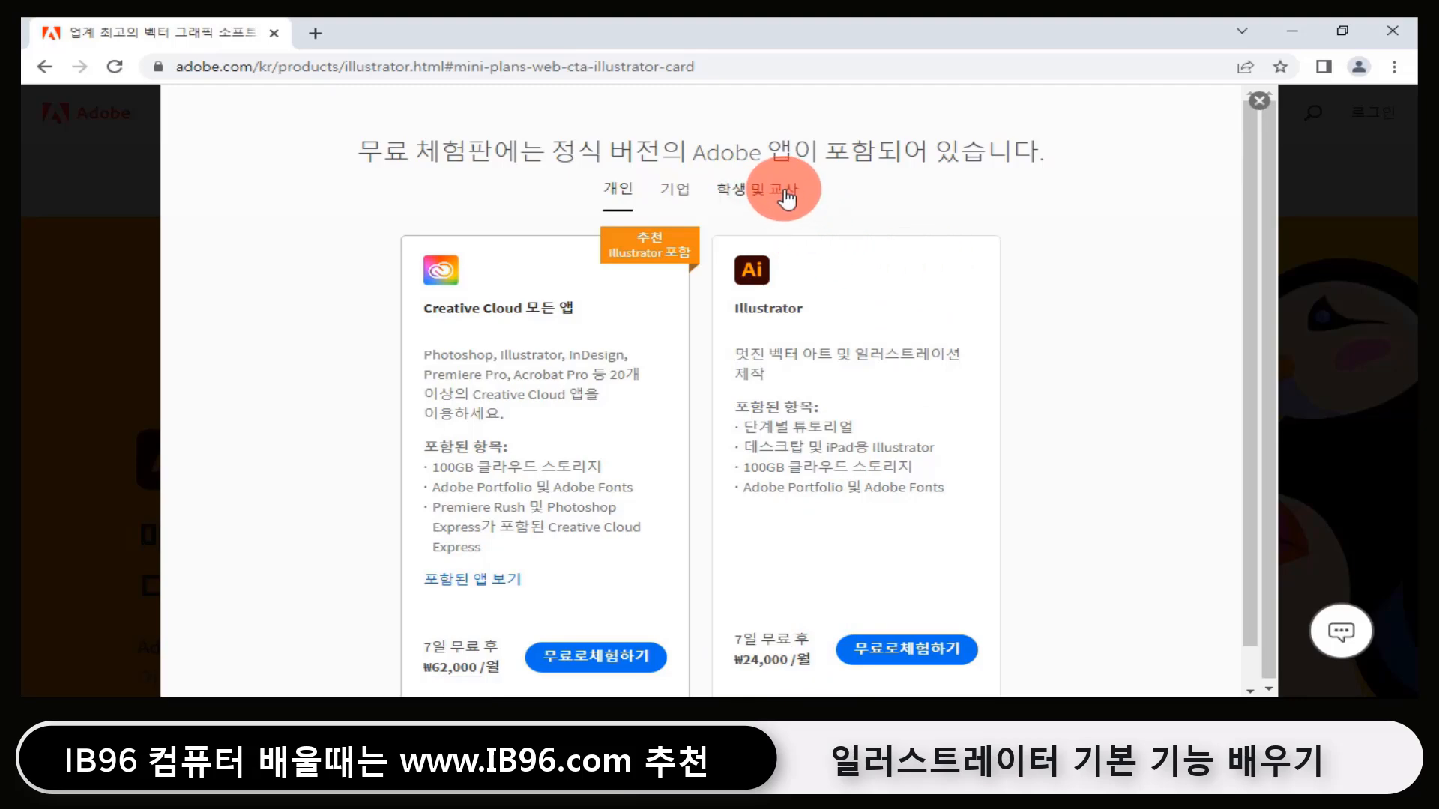
pyautogui.click(786, 197)
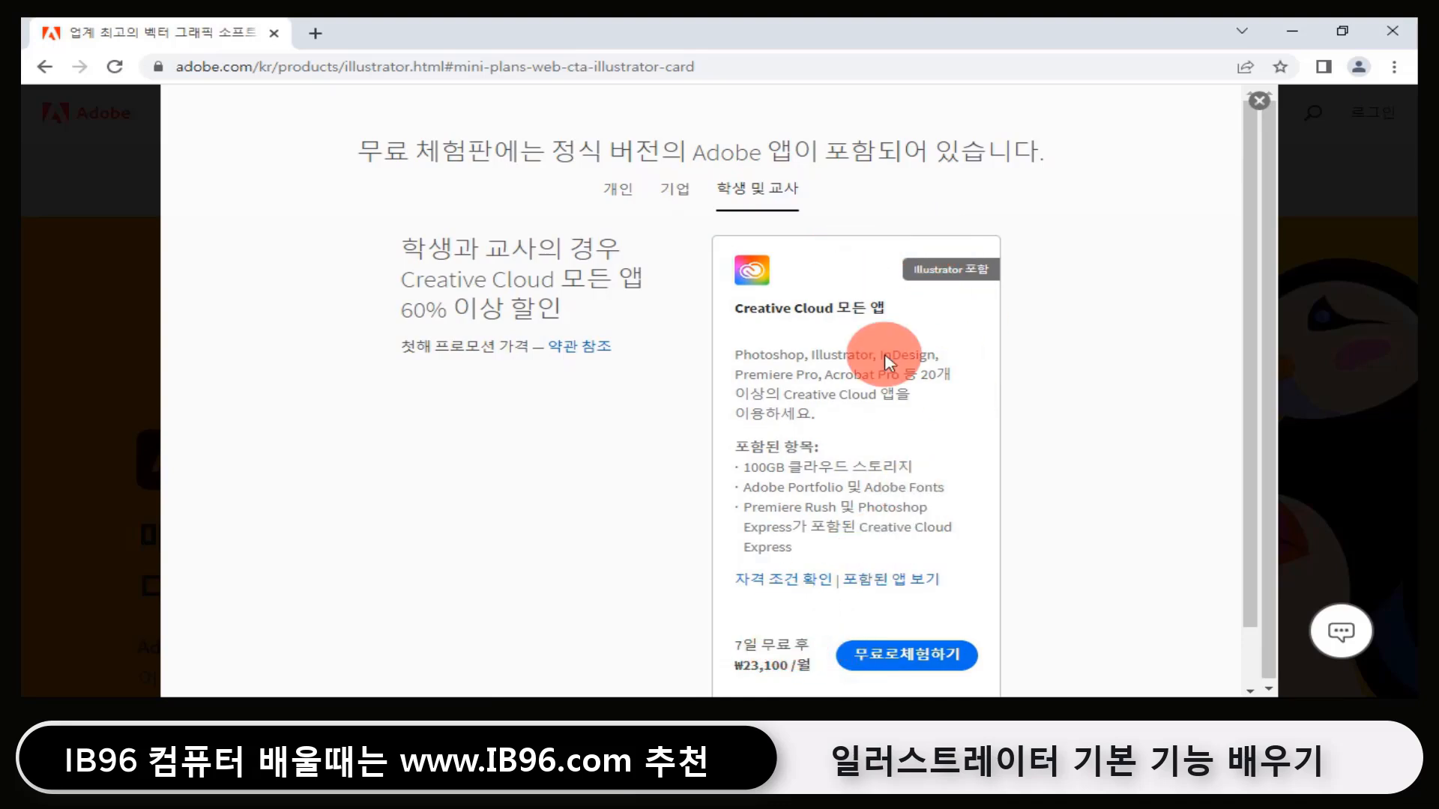
pyautogui.click(619, 196)
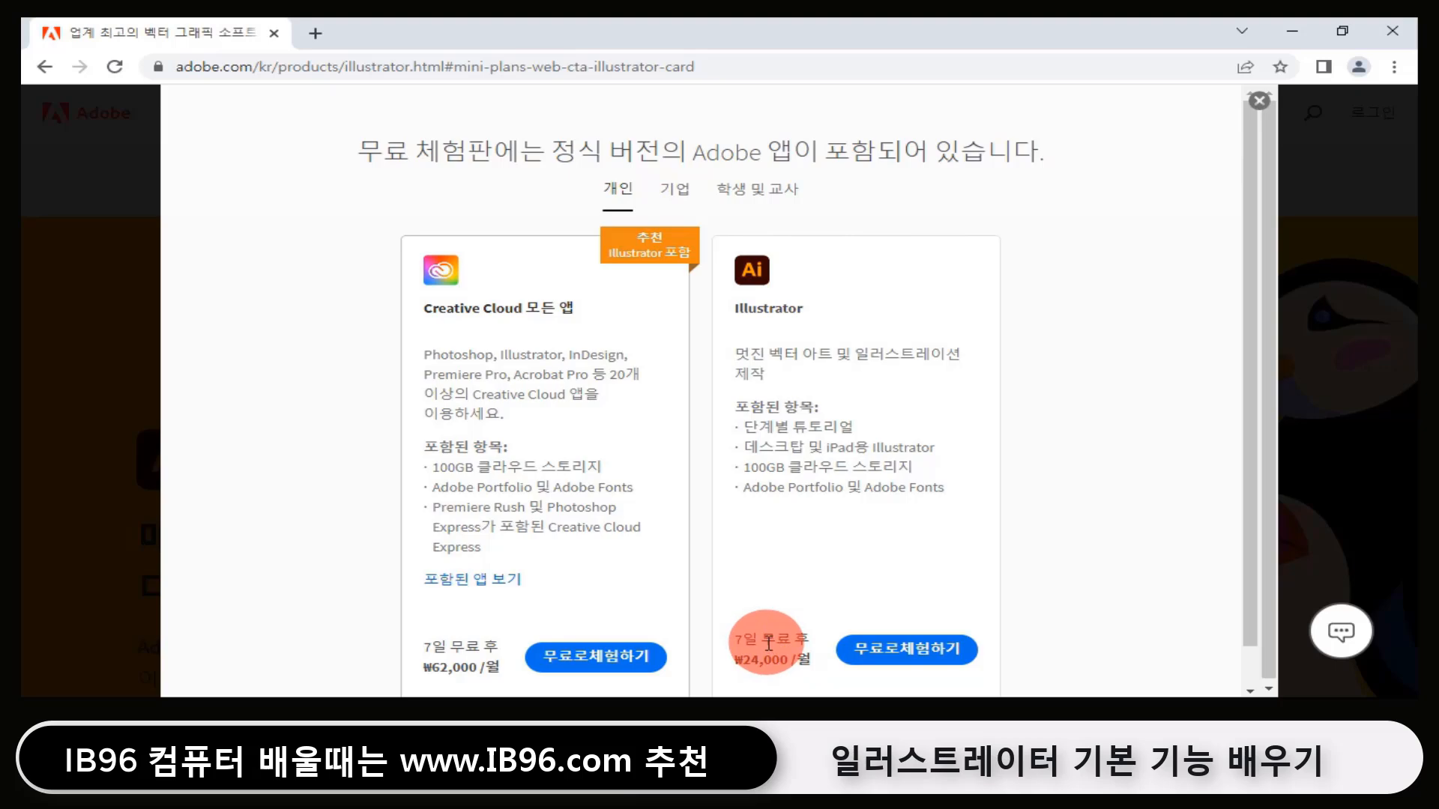
pyautogui.click(892, 654)
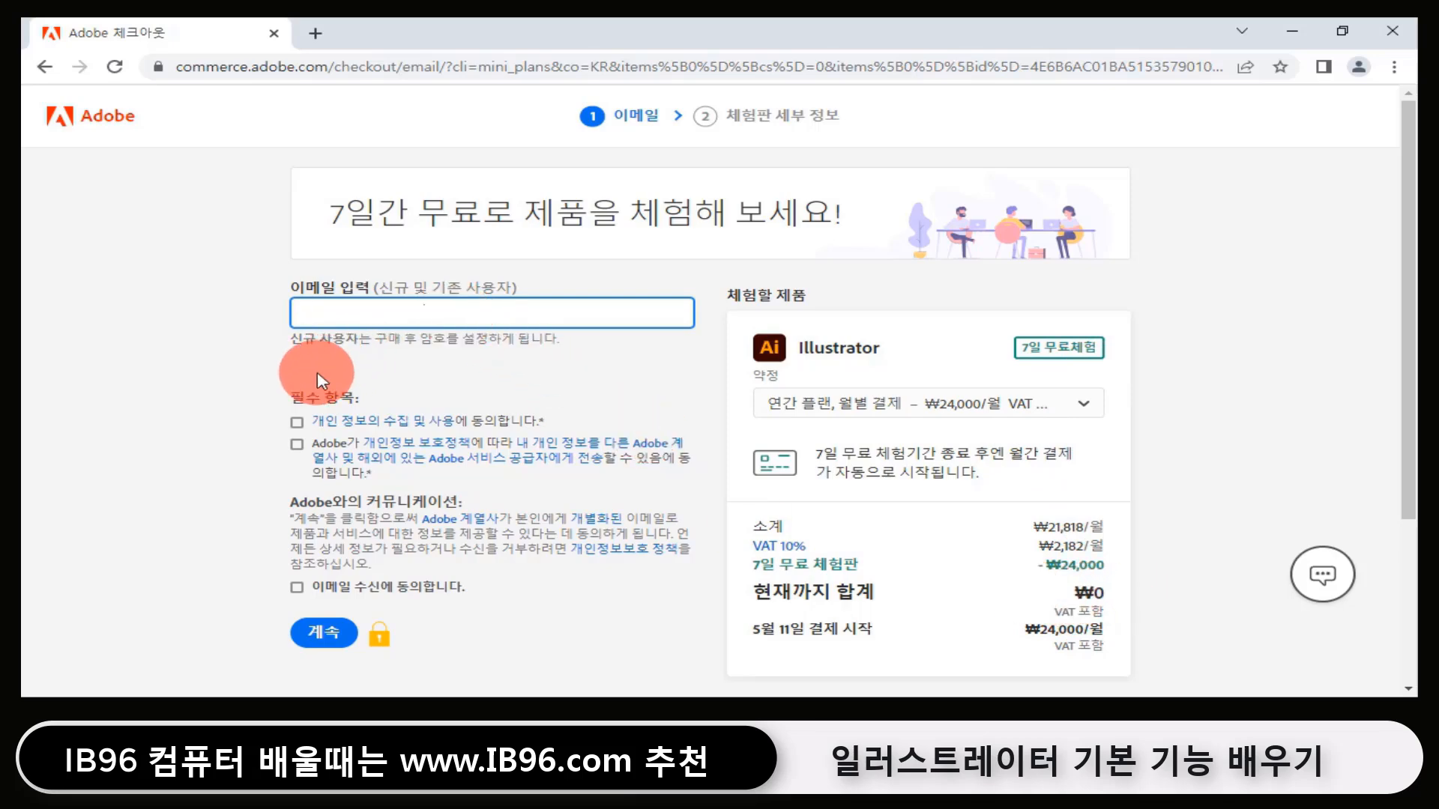
# - Agree to the two required privacy items and to receiving e-mail, and continue through checkout to start the free trial
pyautogui.click(298, 426)
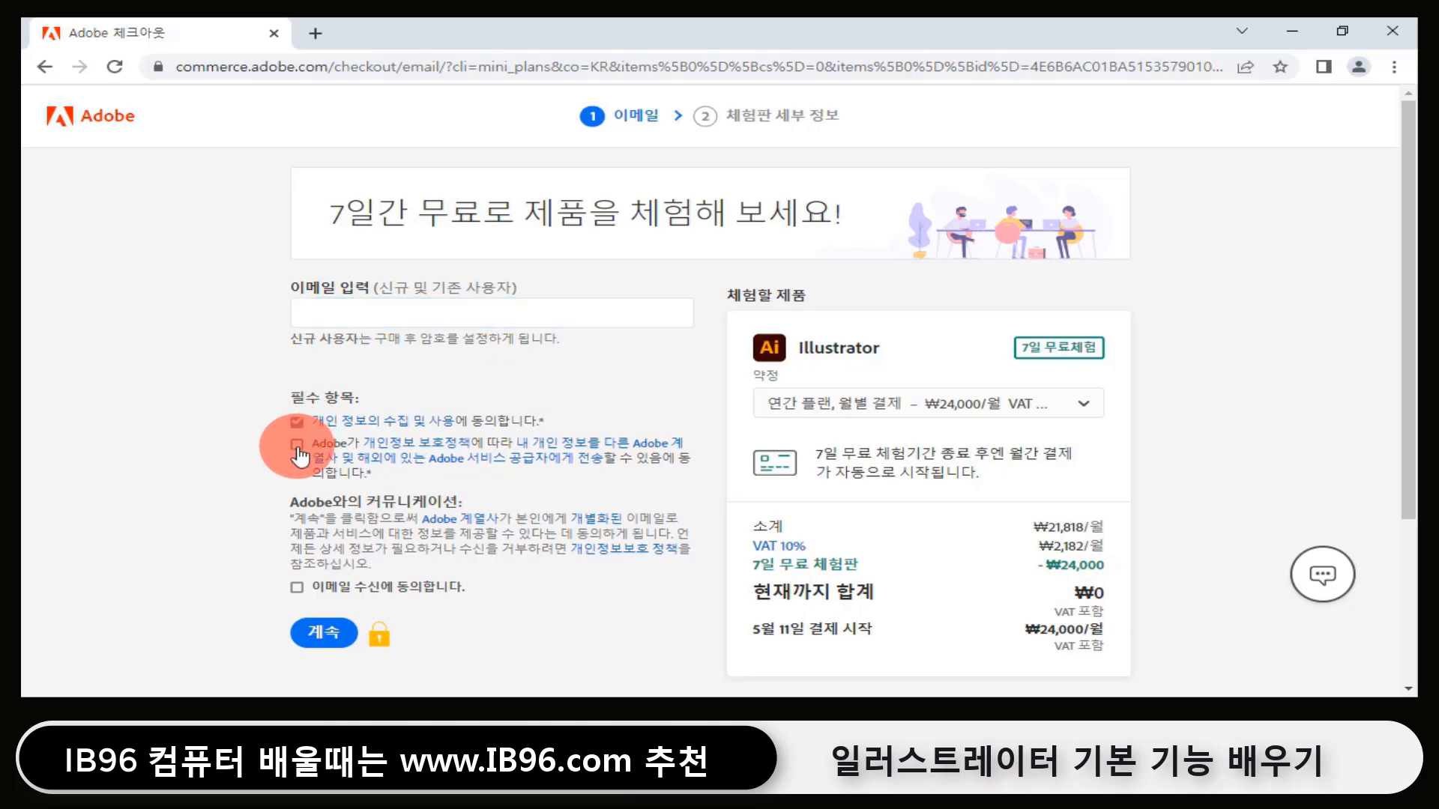
pyautogui.click(297, 588)
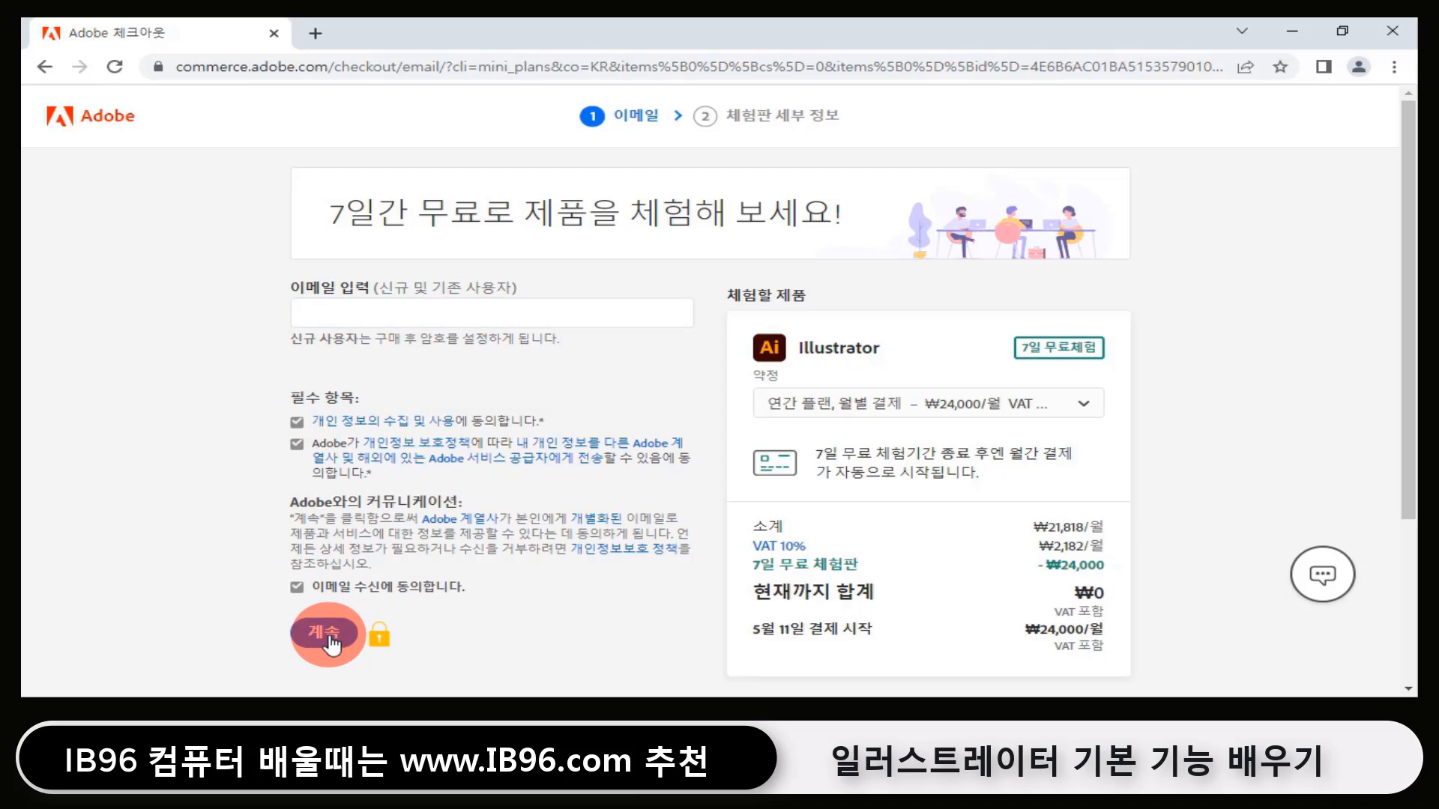
pyautogui.click(328, 634)
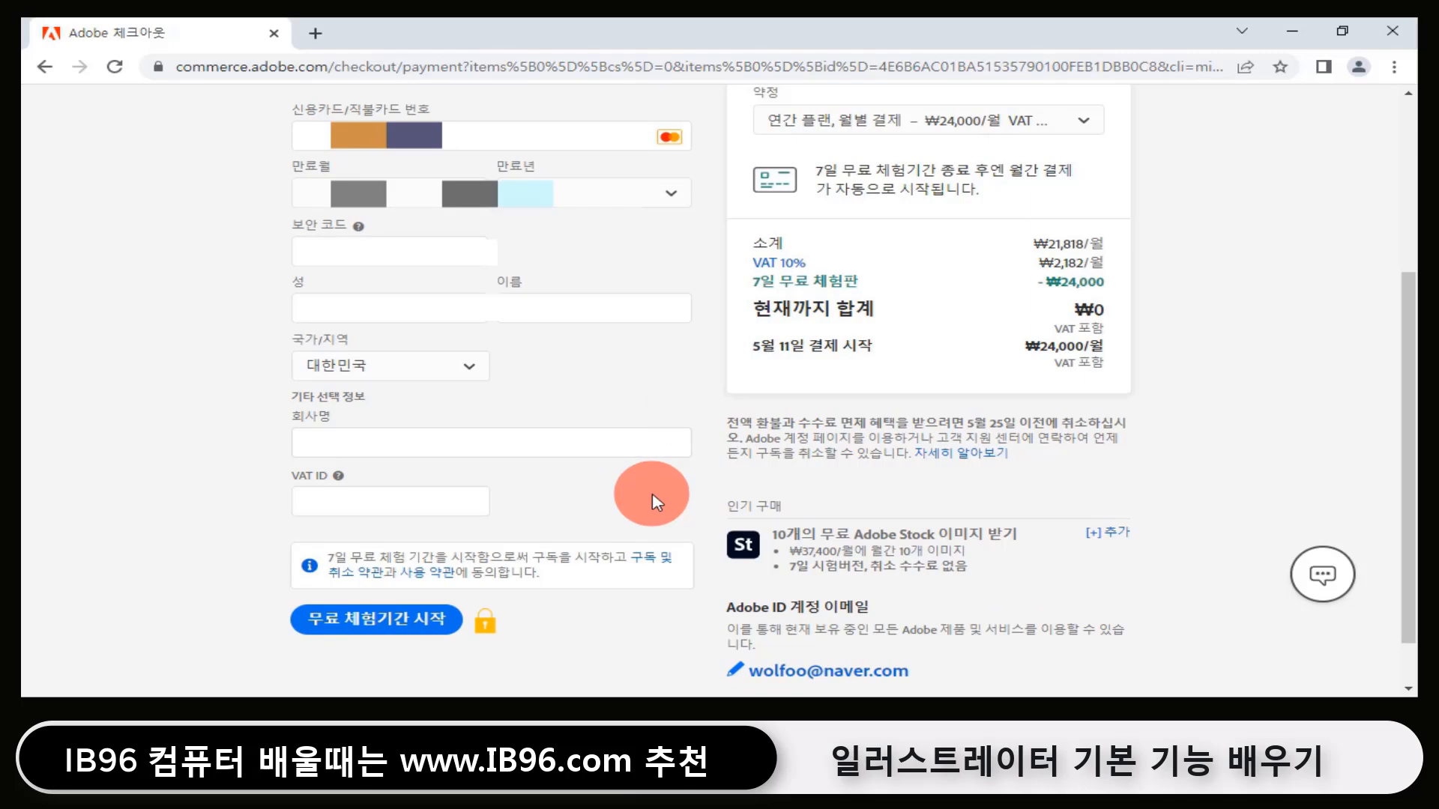
pyautogui.click(402, 631)
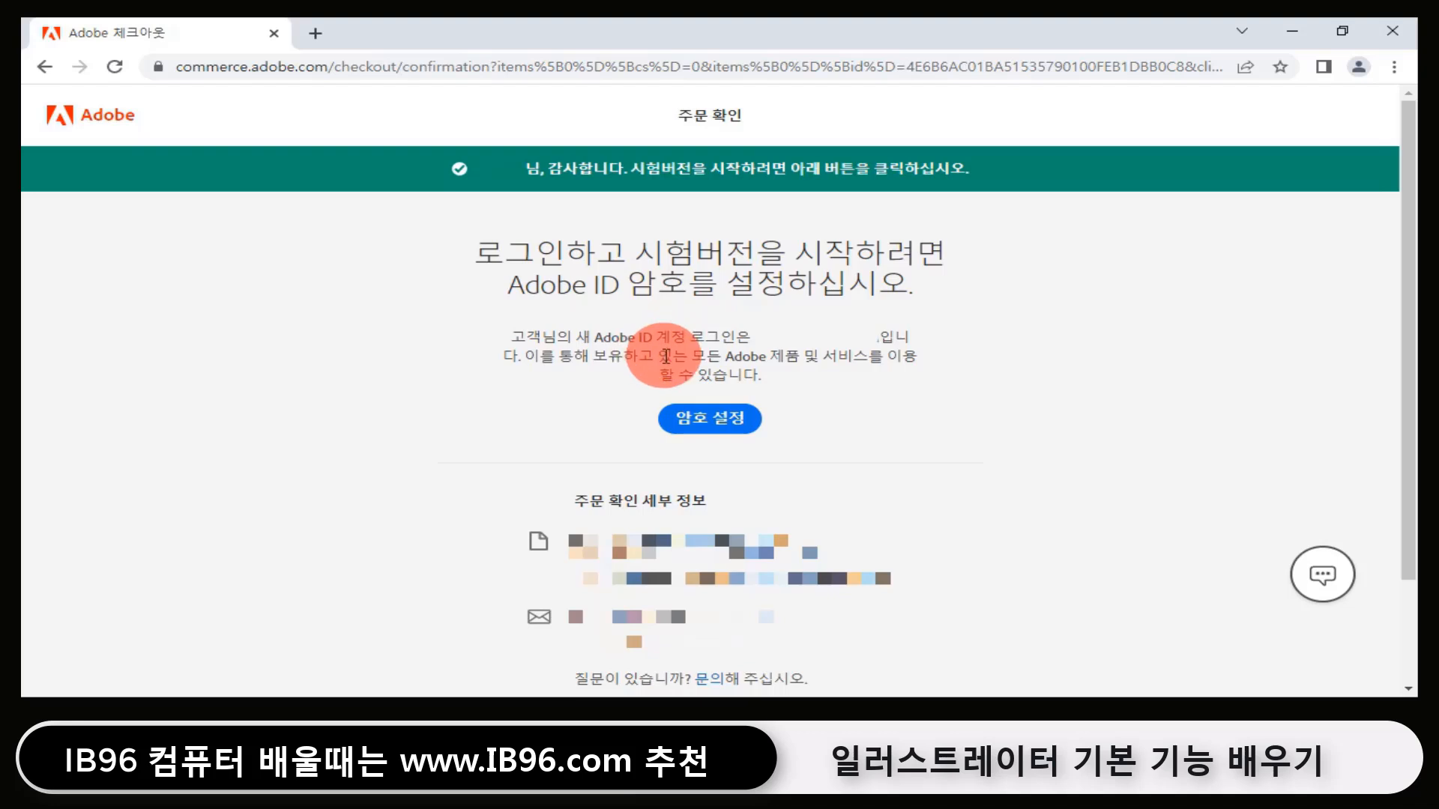
# - Enter a password for the new Adobe account and complete the account setup
pyautogui.click(740, 423)
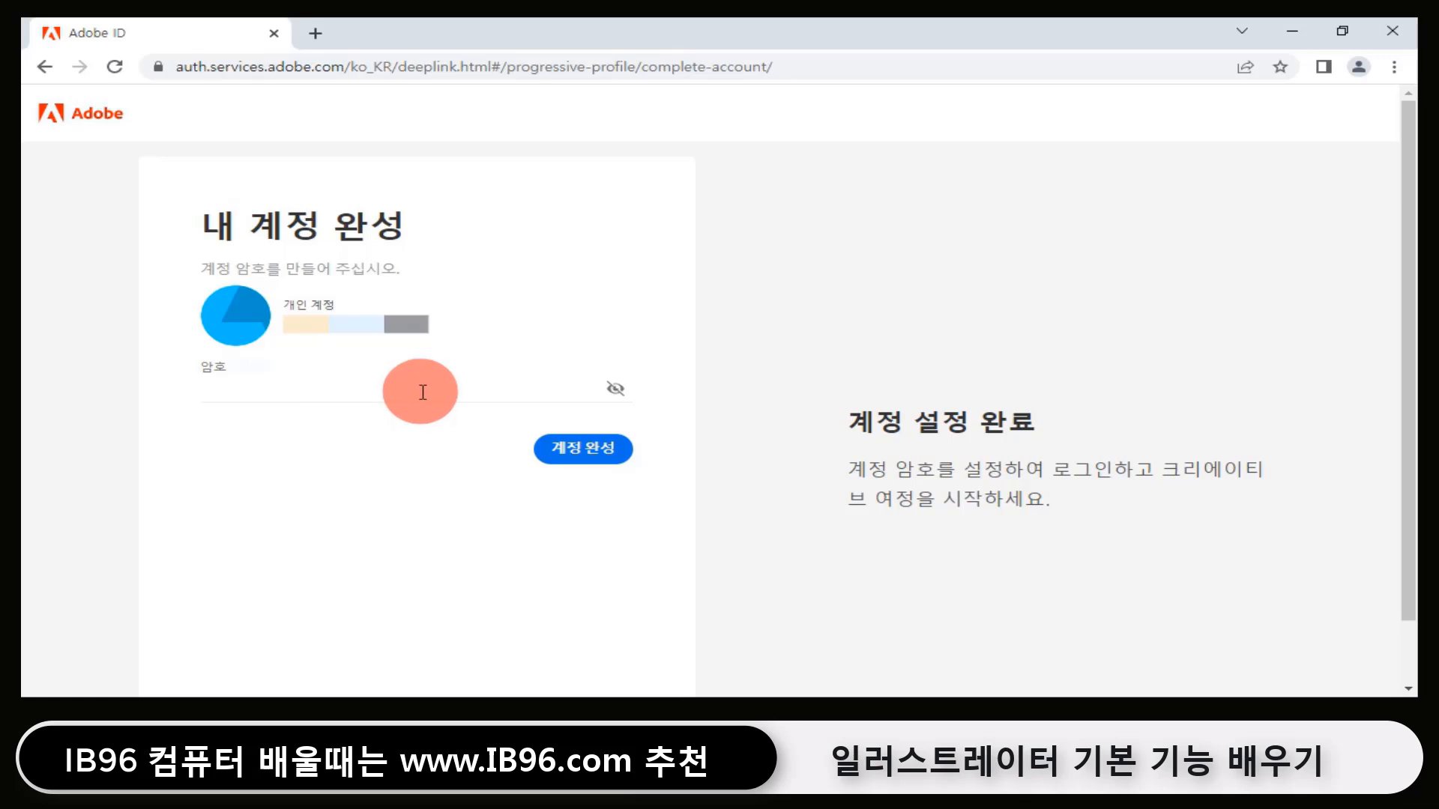
pyautogui.click(374, 381)
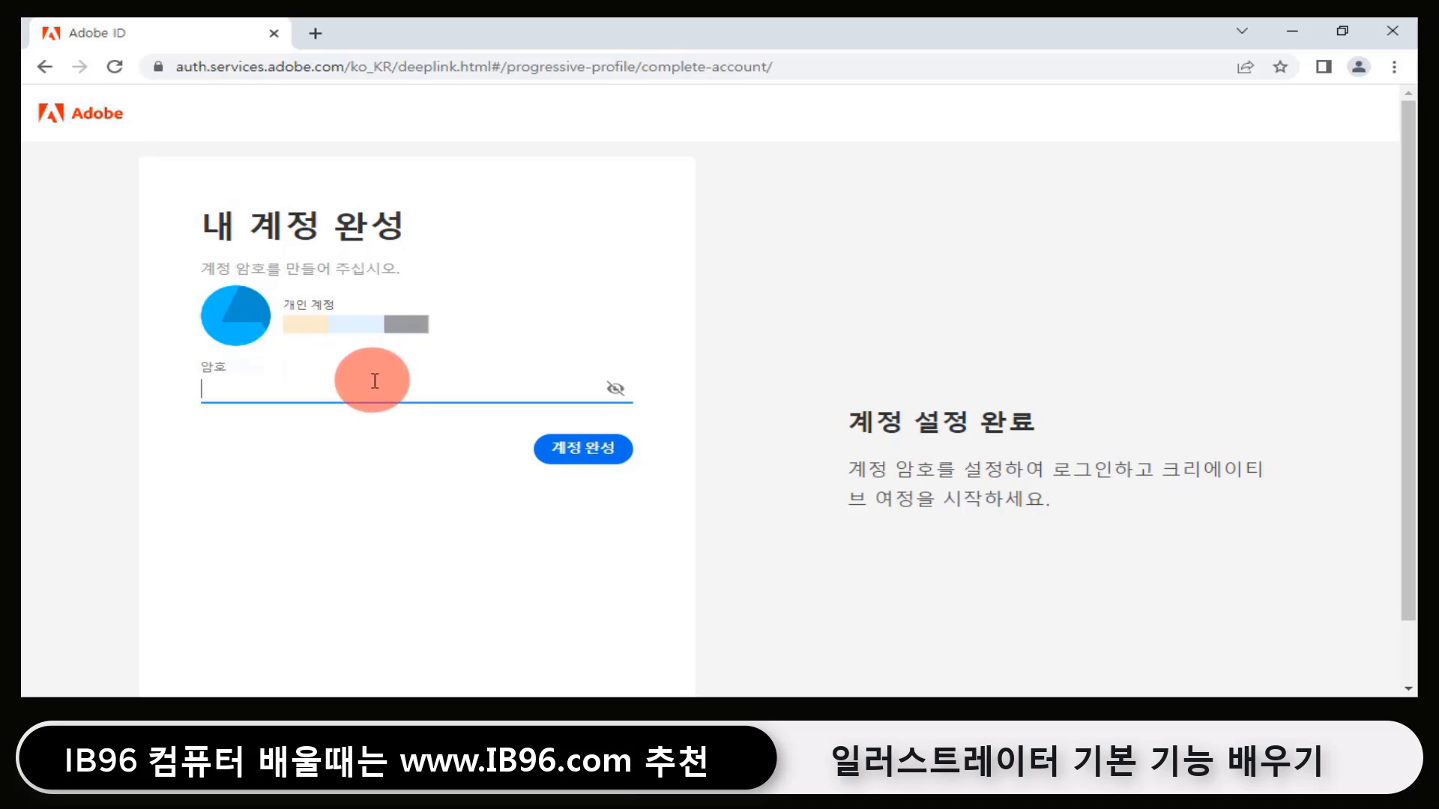
pyautogui.hotkey('ctrl', 'v')
pyautogui.click(581, 592)
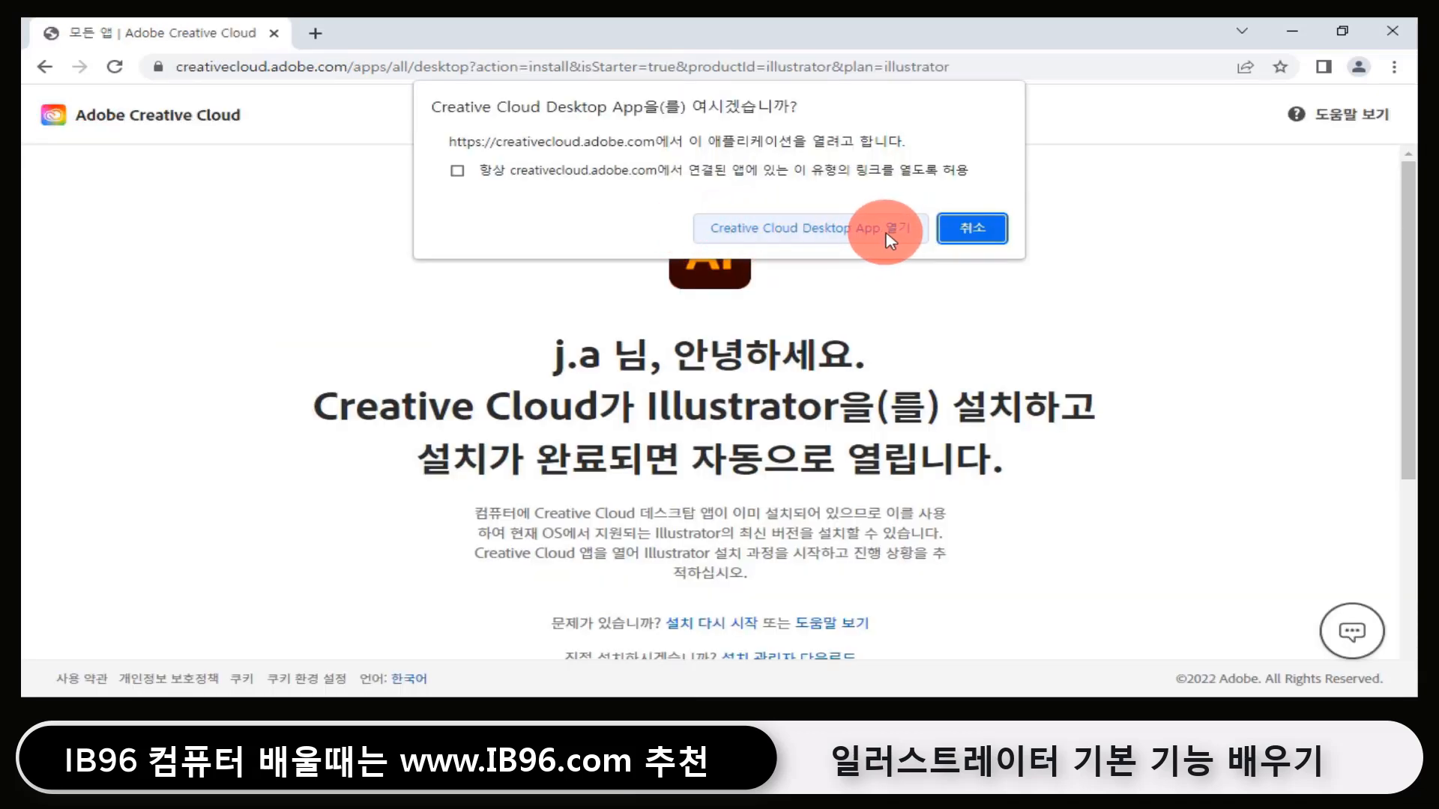
# - Switch to Creative Cloud Desktop, install Illustrator, skip the Explore introduction, and close the window
pyautogui.click(839, 231)
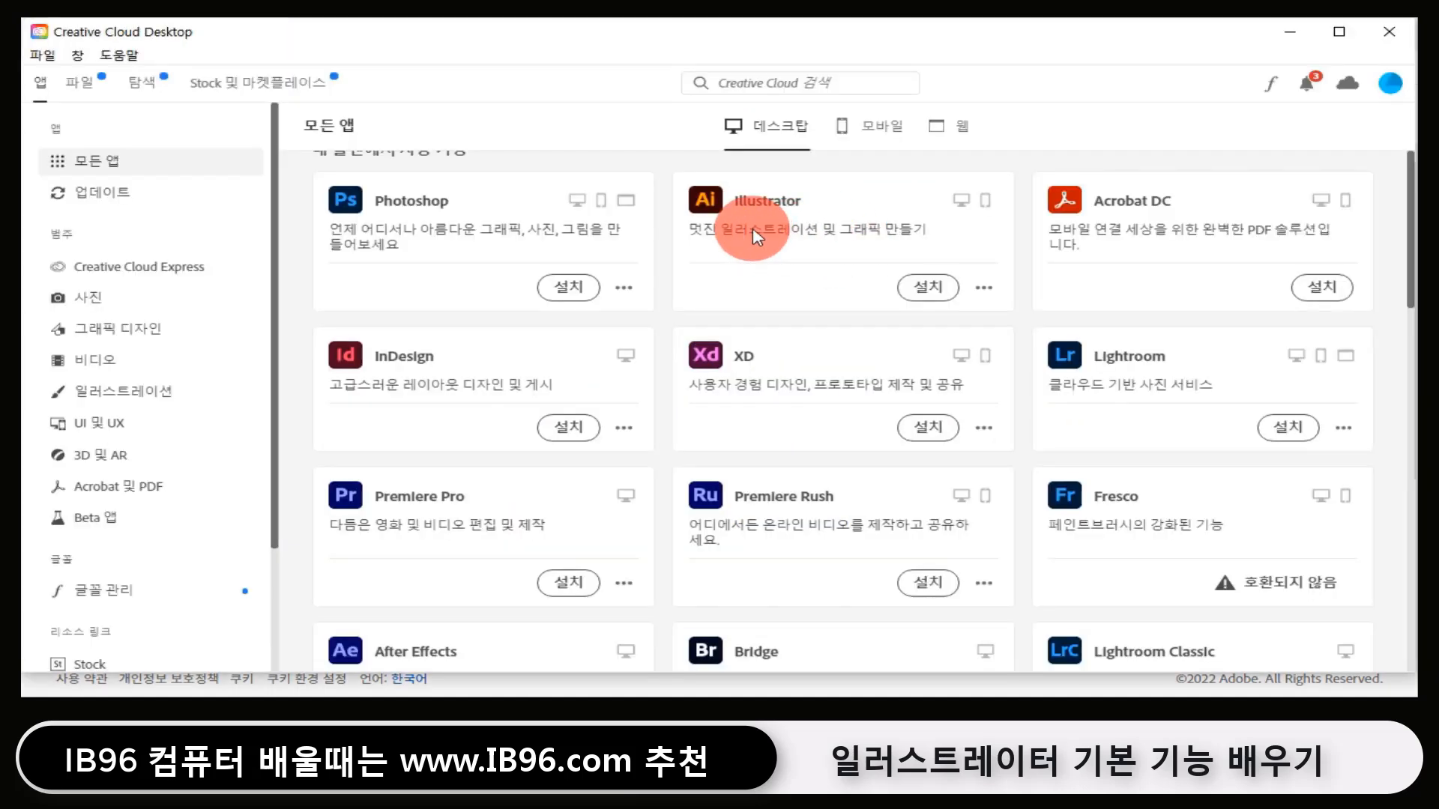
pyautogui.click(927, 287)
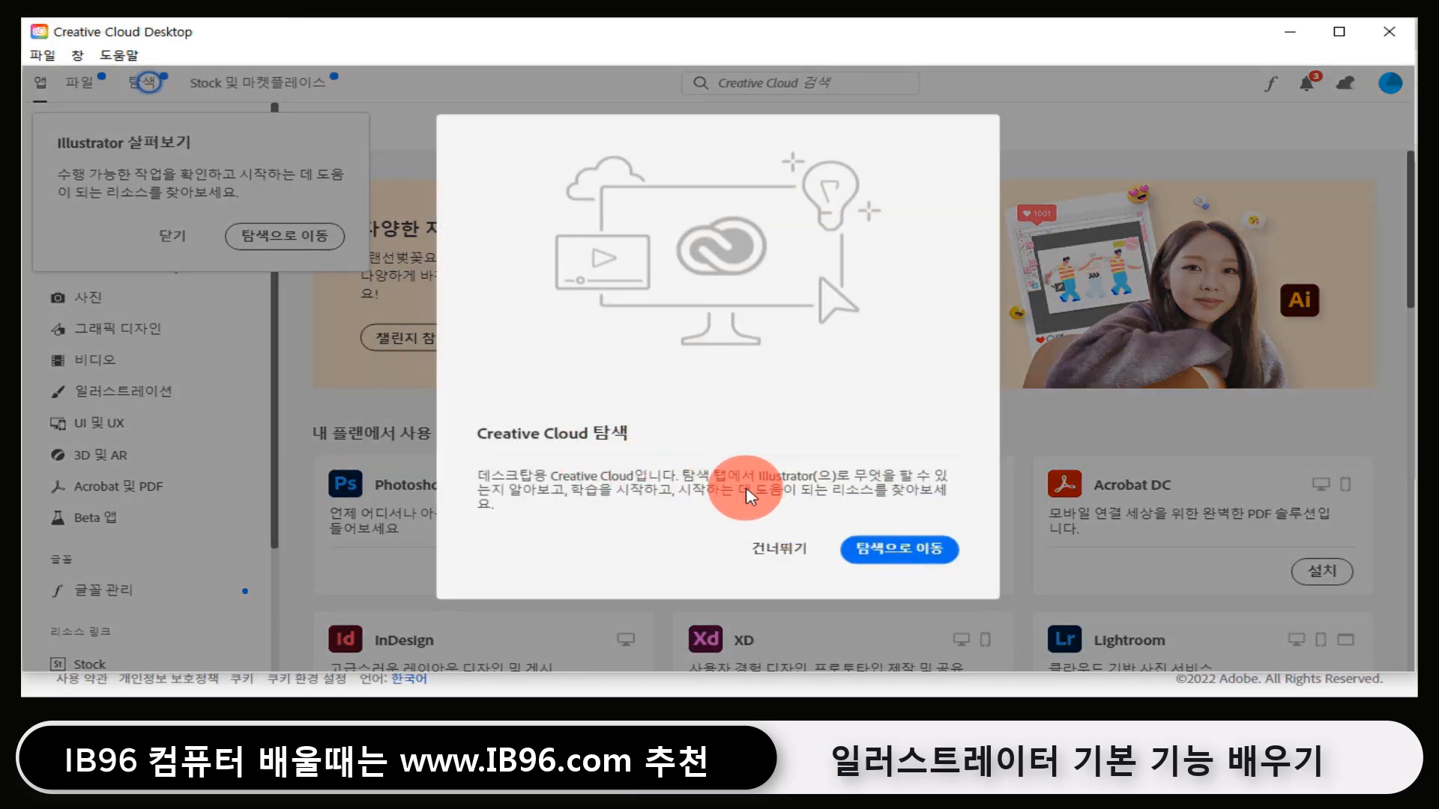
pyautogui.click(784, 553)
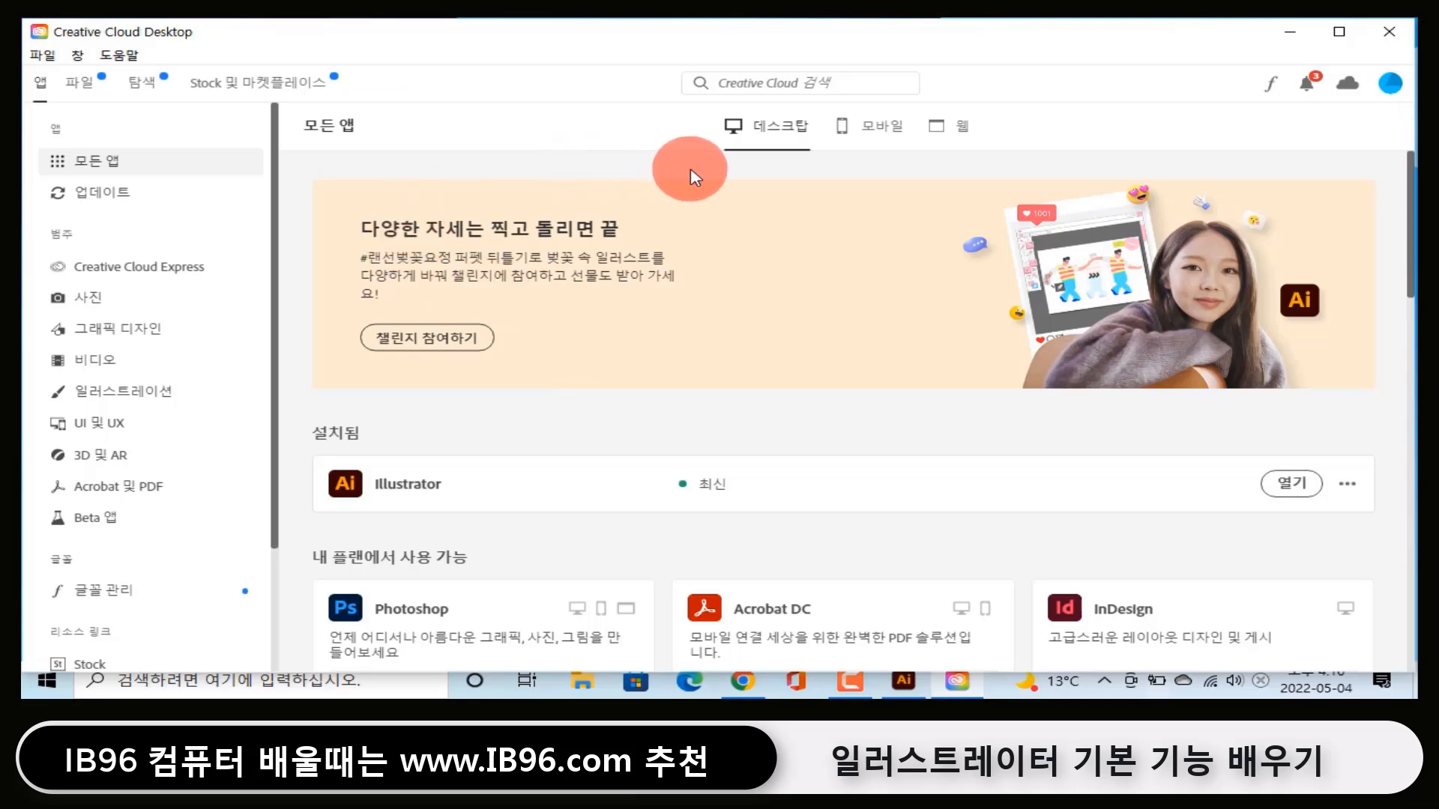
pyautogui.click(1388, 36)
# - Switch to Illustrator to view its home screen, and minimise the window
pyautogui.moveTo(819, 661)
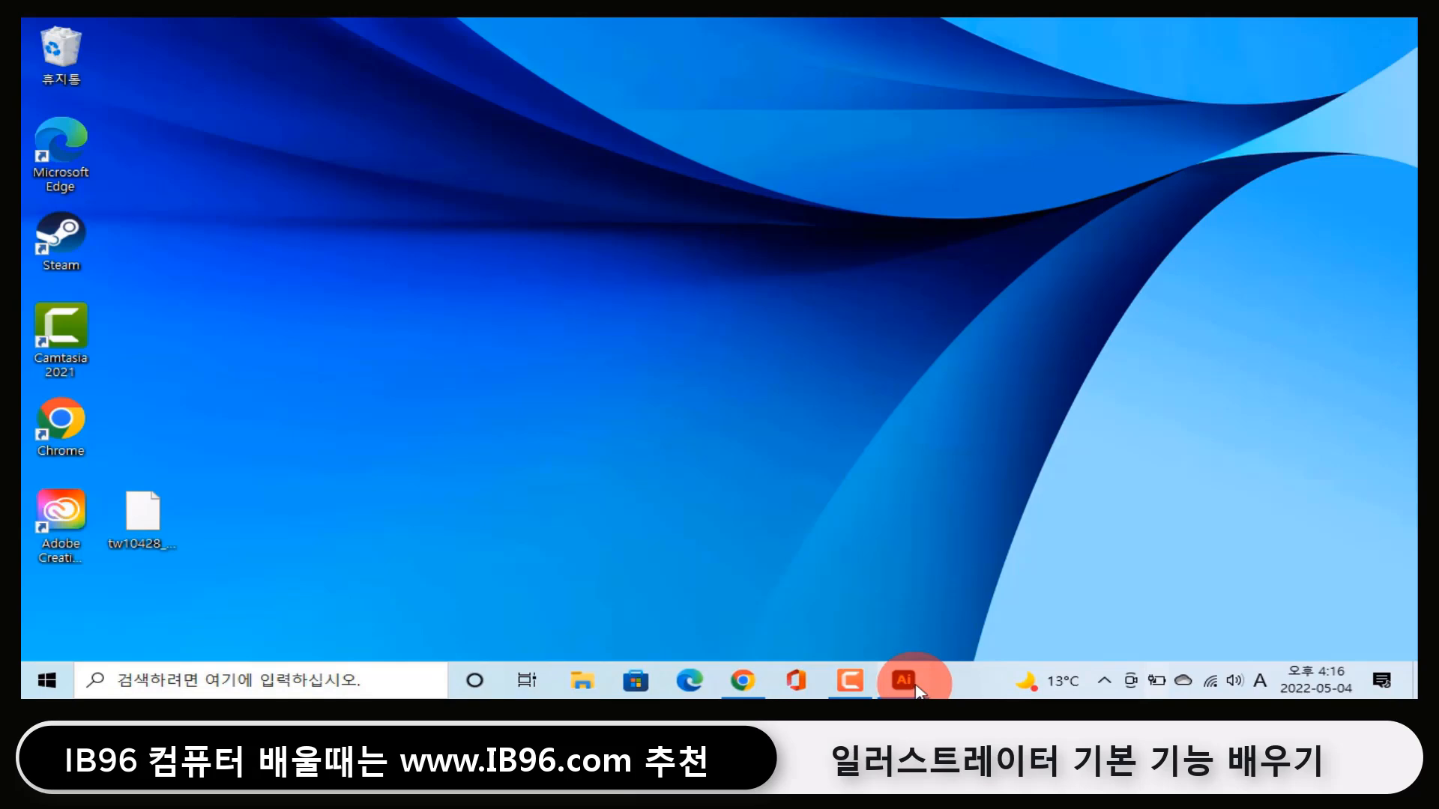
pyautogui.click(915, 677)
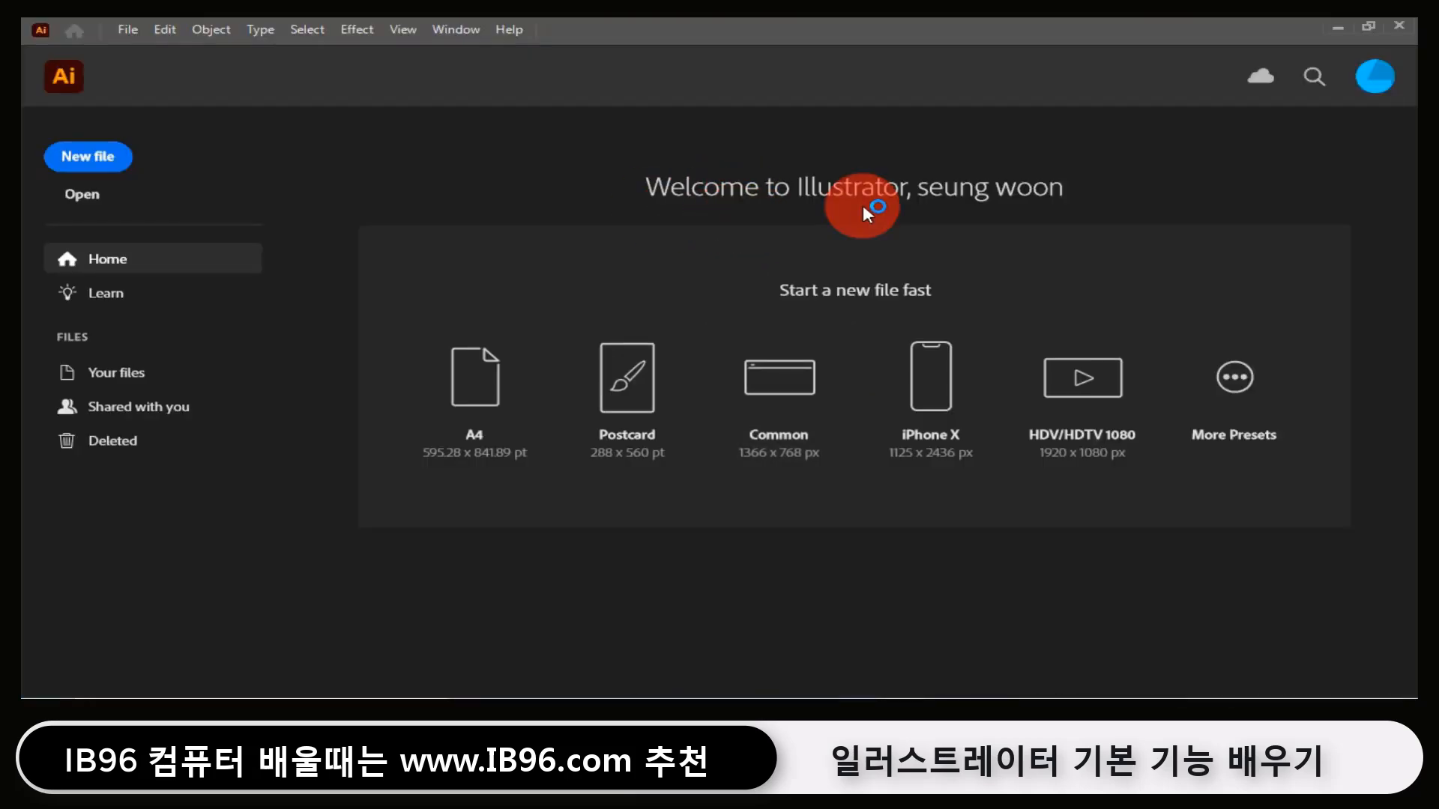
pyautogui.click(1336, 27)
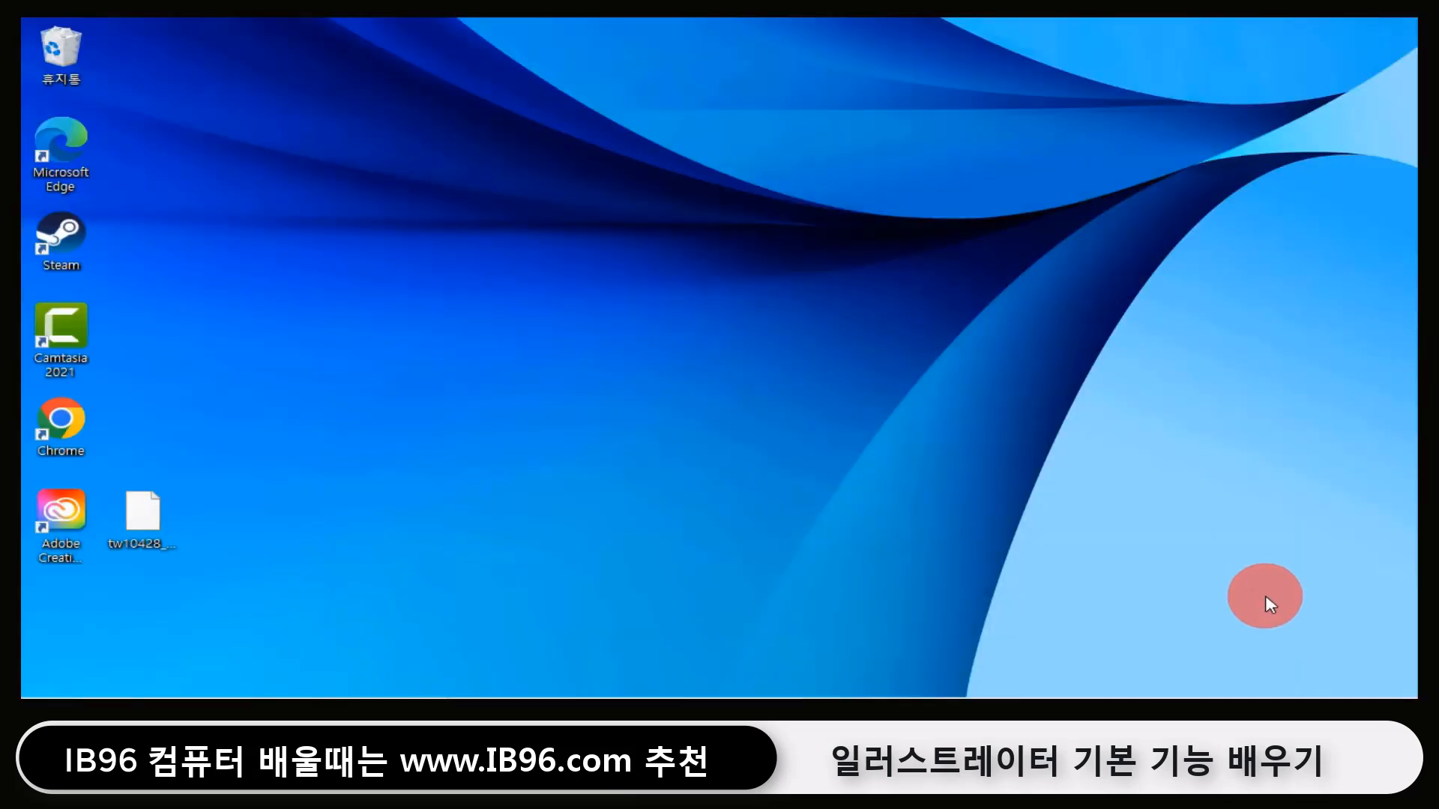
# - Reopen the Creative Cloud Desktop window and view the additional actions for the installed Illustrator, leaving it installed
pyautogui.moveTo(1101, 685)
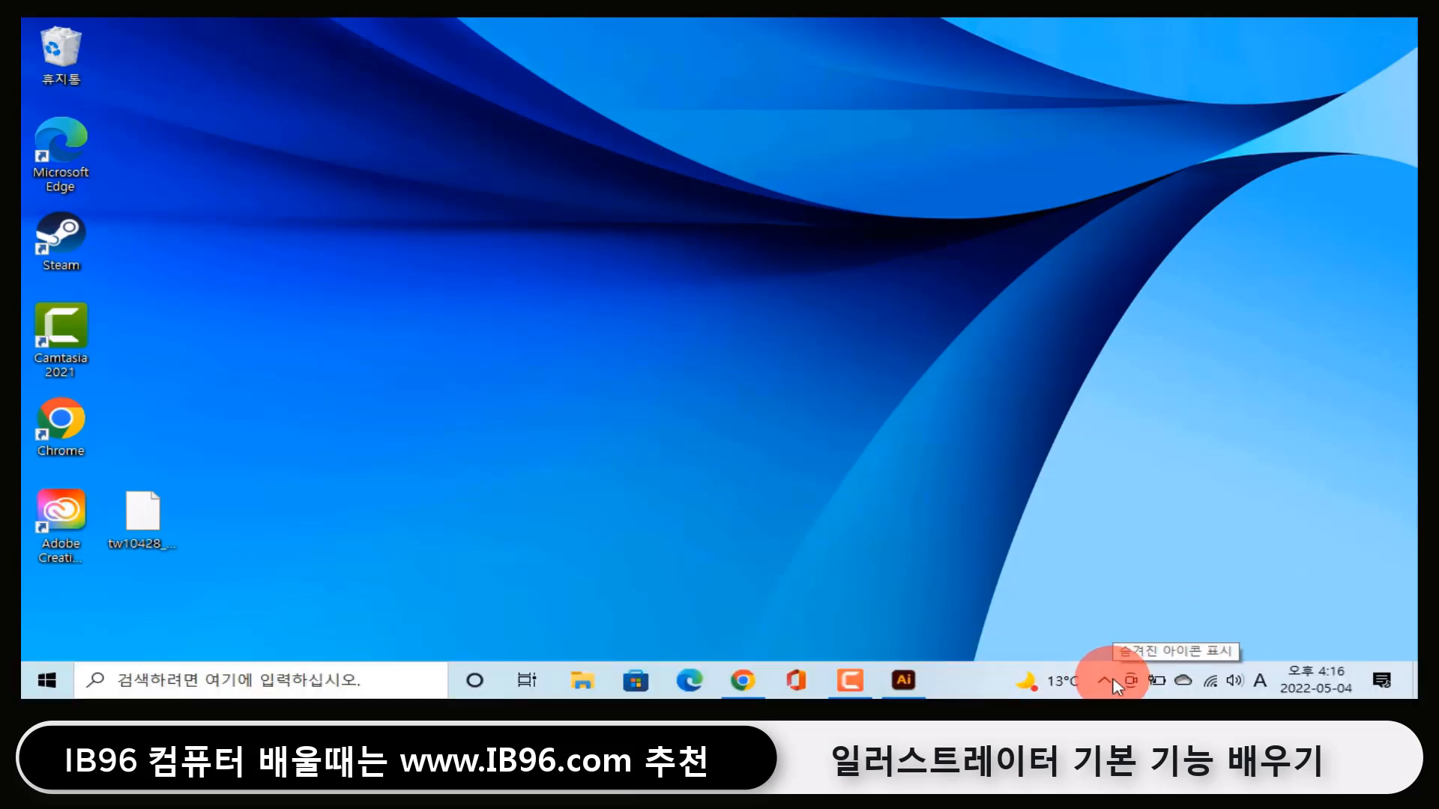
pyautogui.click(1108, 682)
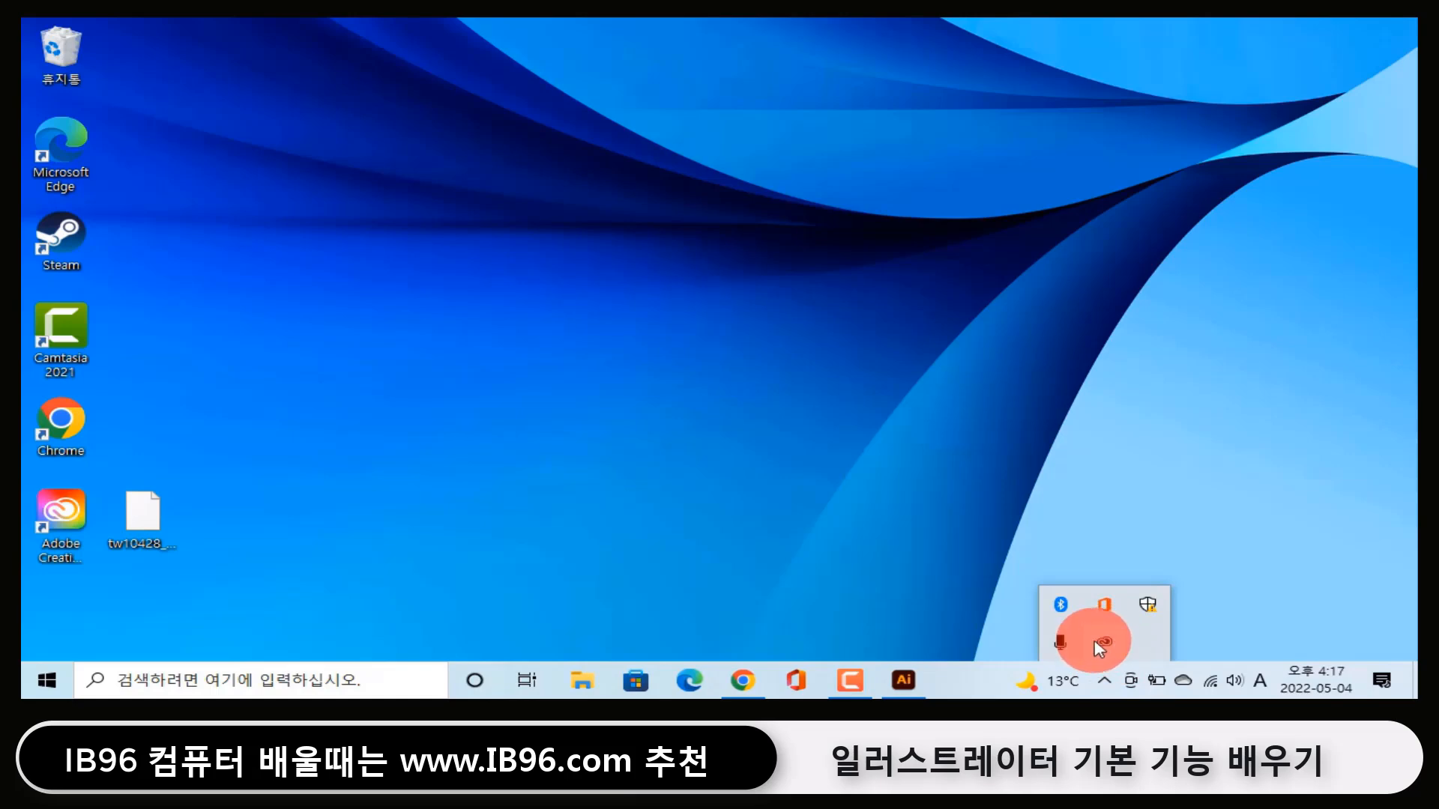
pyautogui.click(1093, 638)
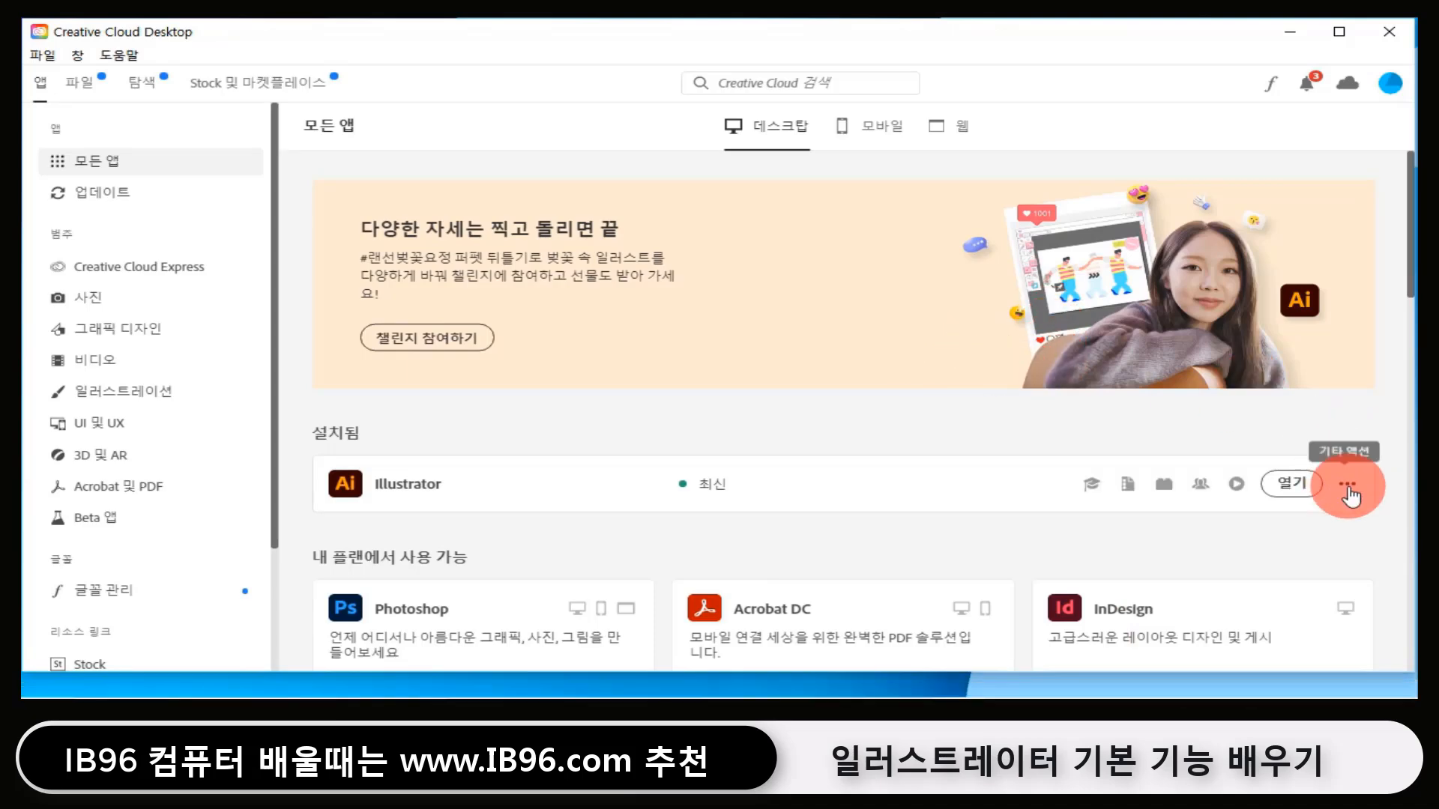
pyautogui.click(1348, 491)
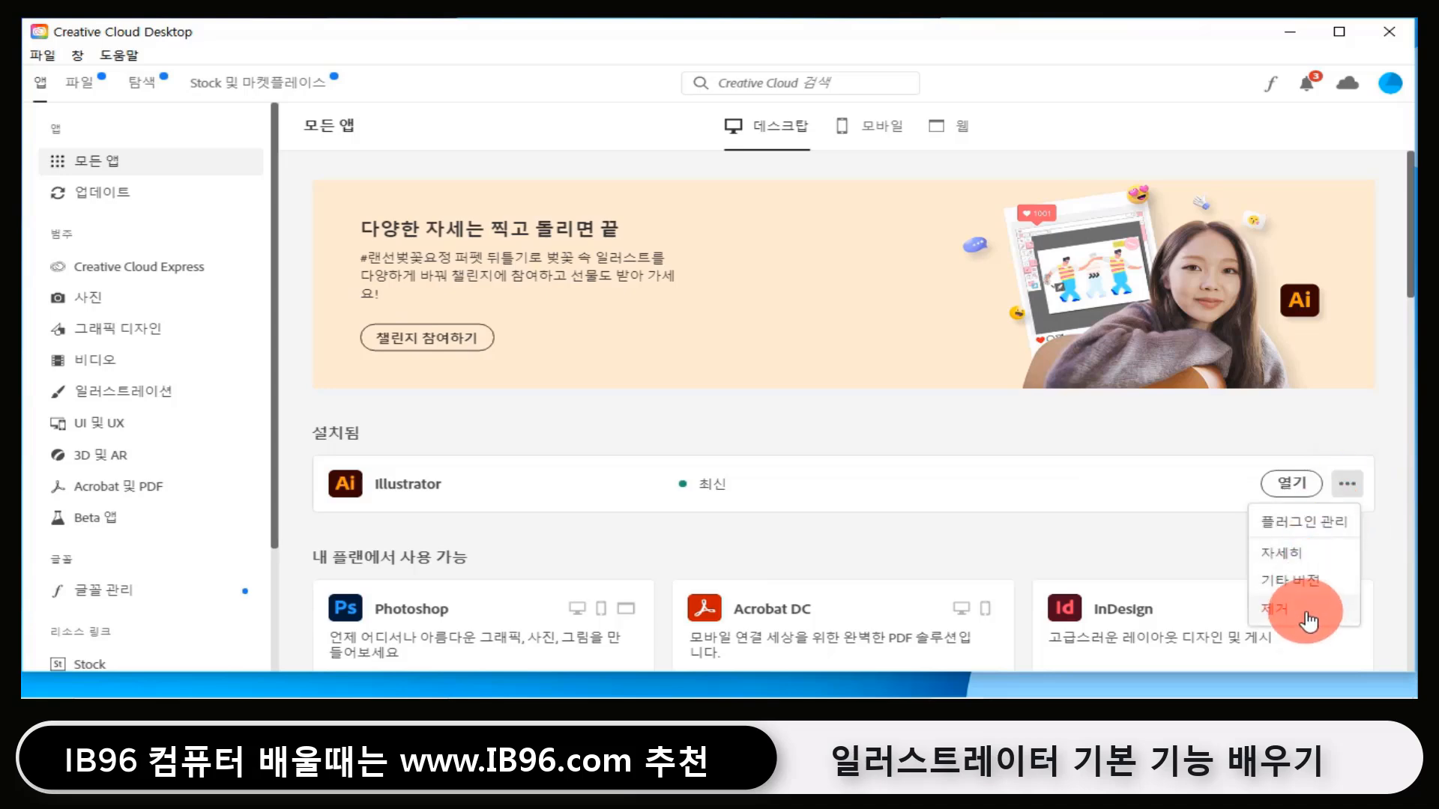
pyautogui.click(1235, 425)
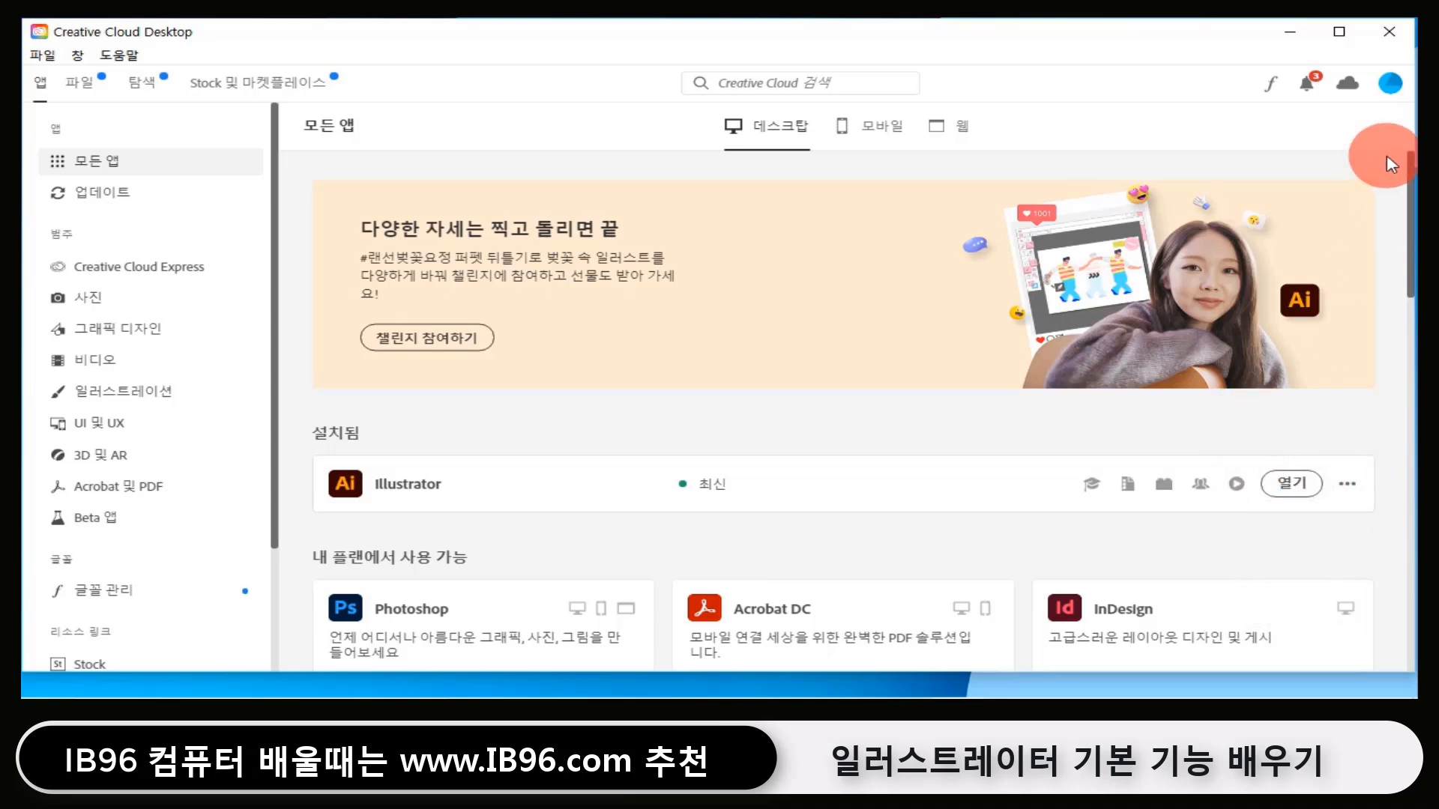
# - Open the app preferences, view the default installation language choices including 한국어, and close the preferences, keeping English (International)
pyautogui.click(1391, 89)
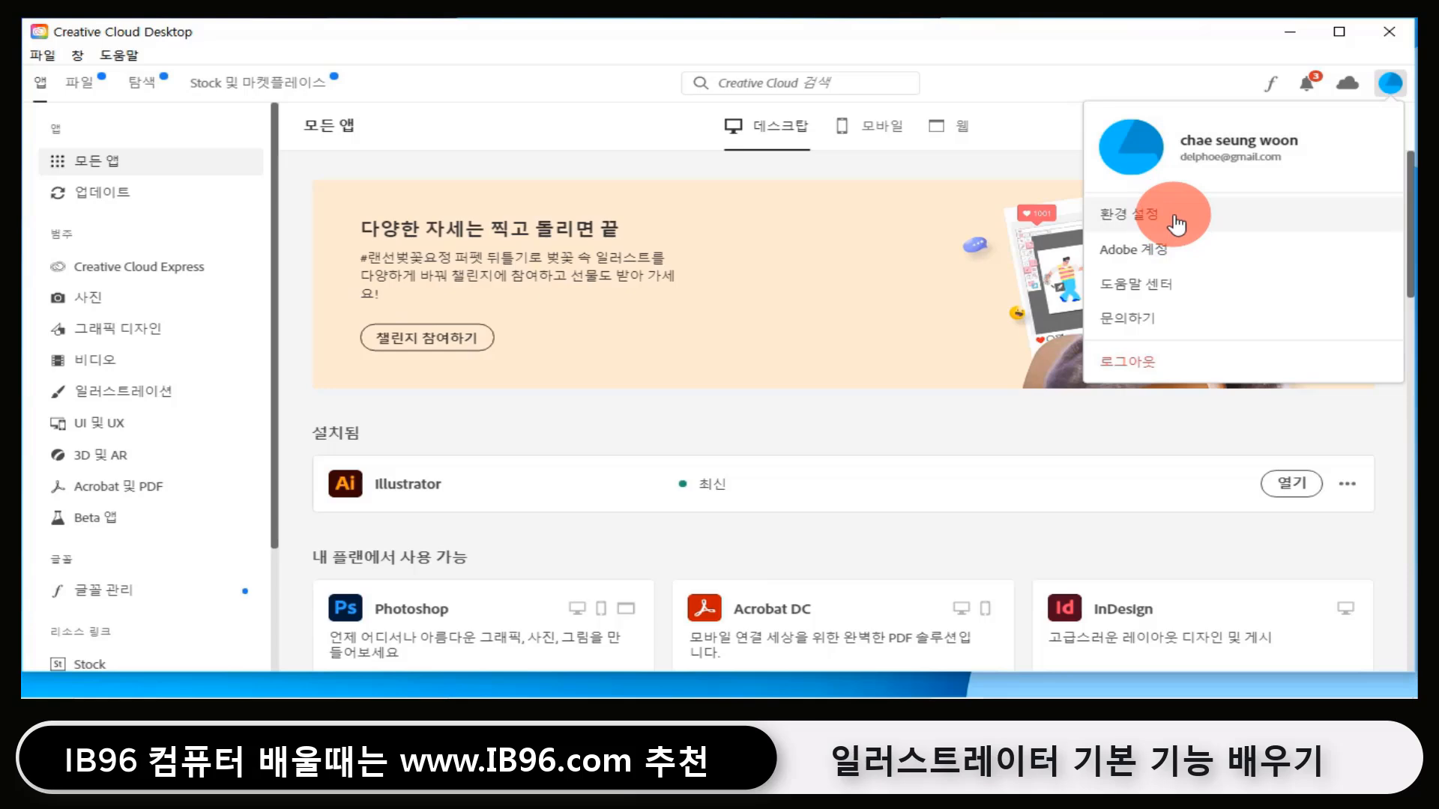
pyautogui.click(1175, 223)
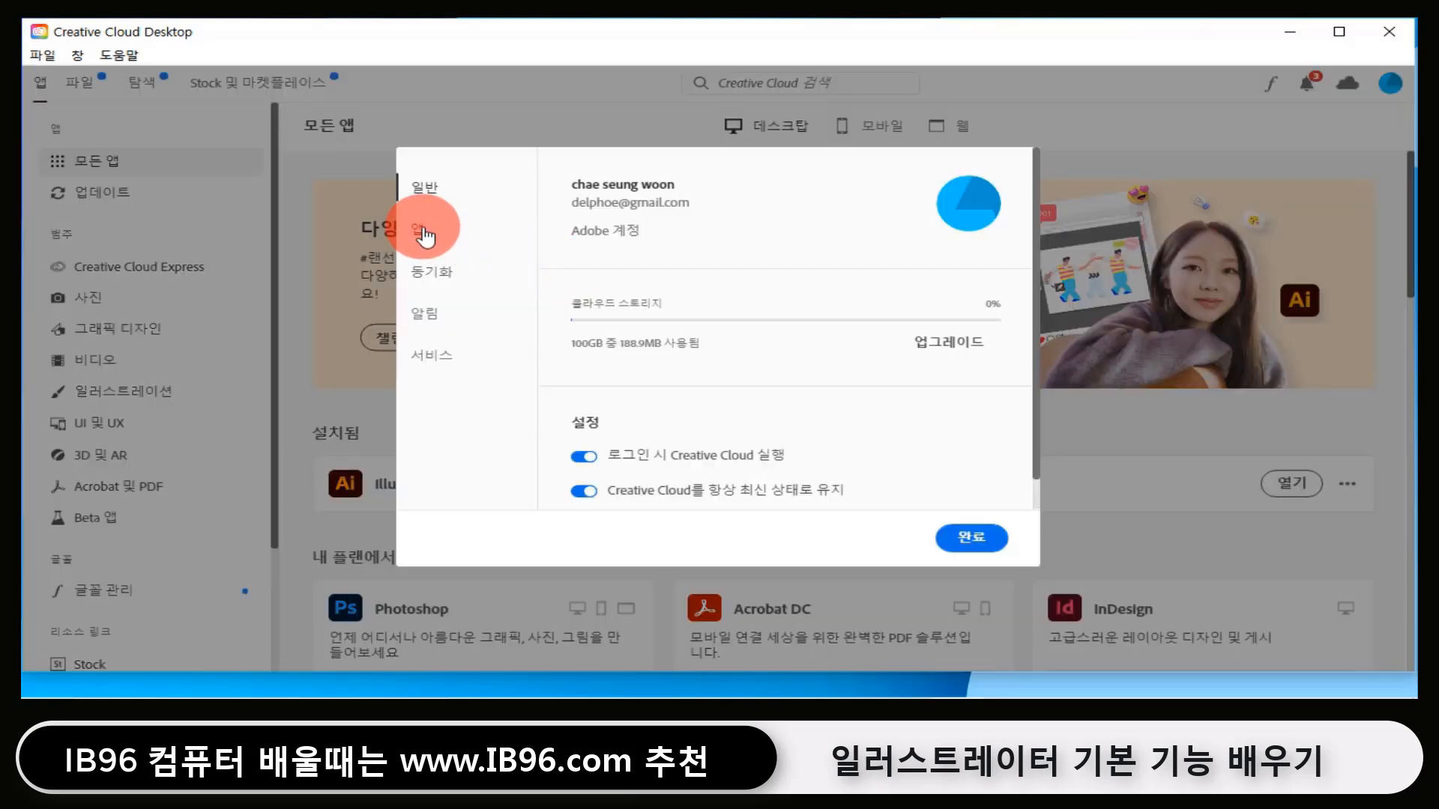
pyautogui.click(424, 234)
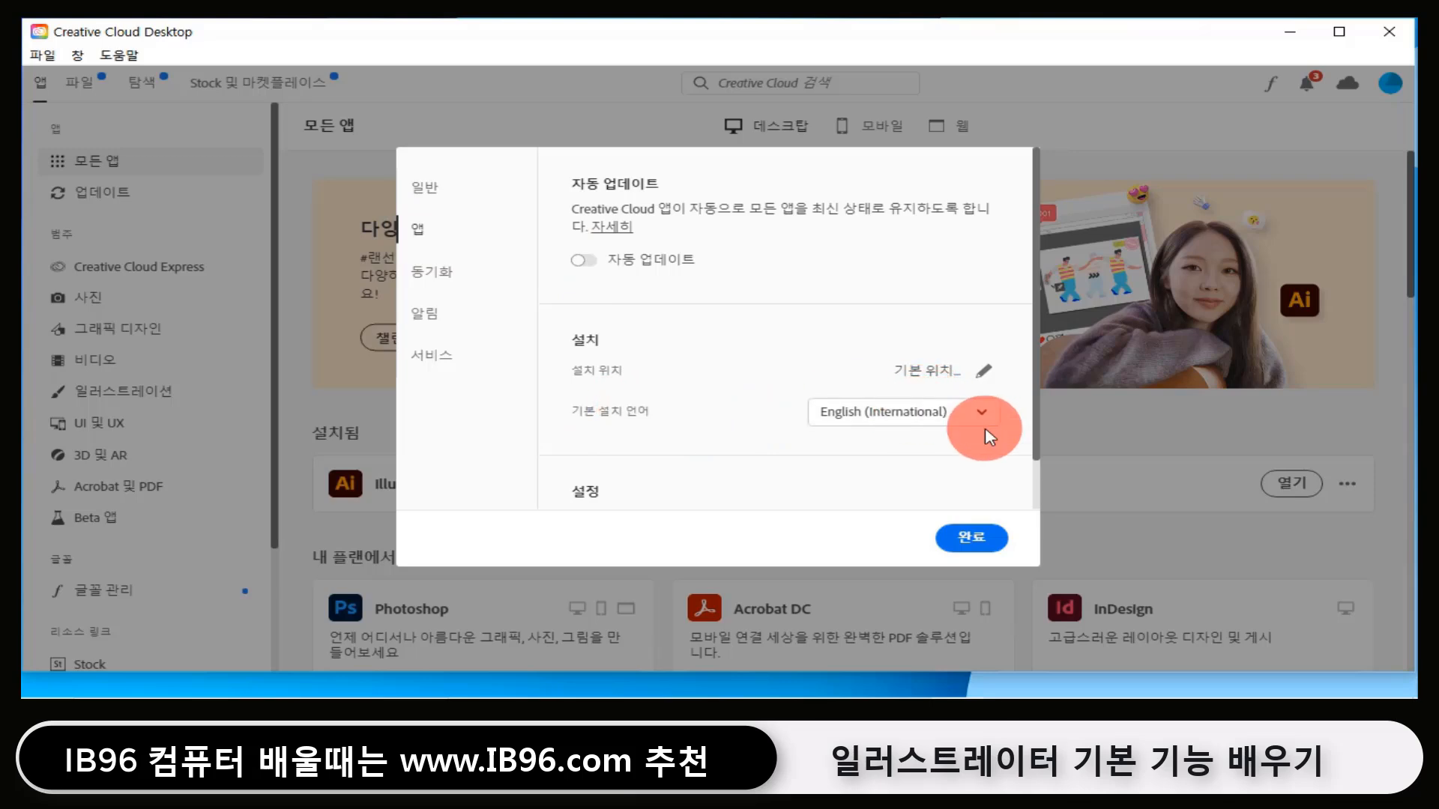
pyautogui.click(903, 424)
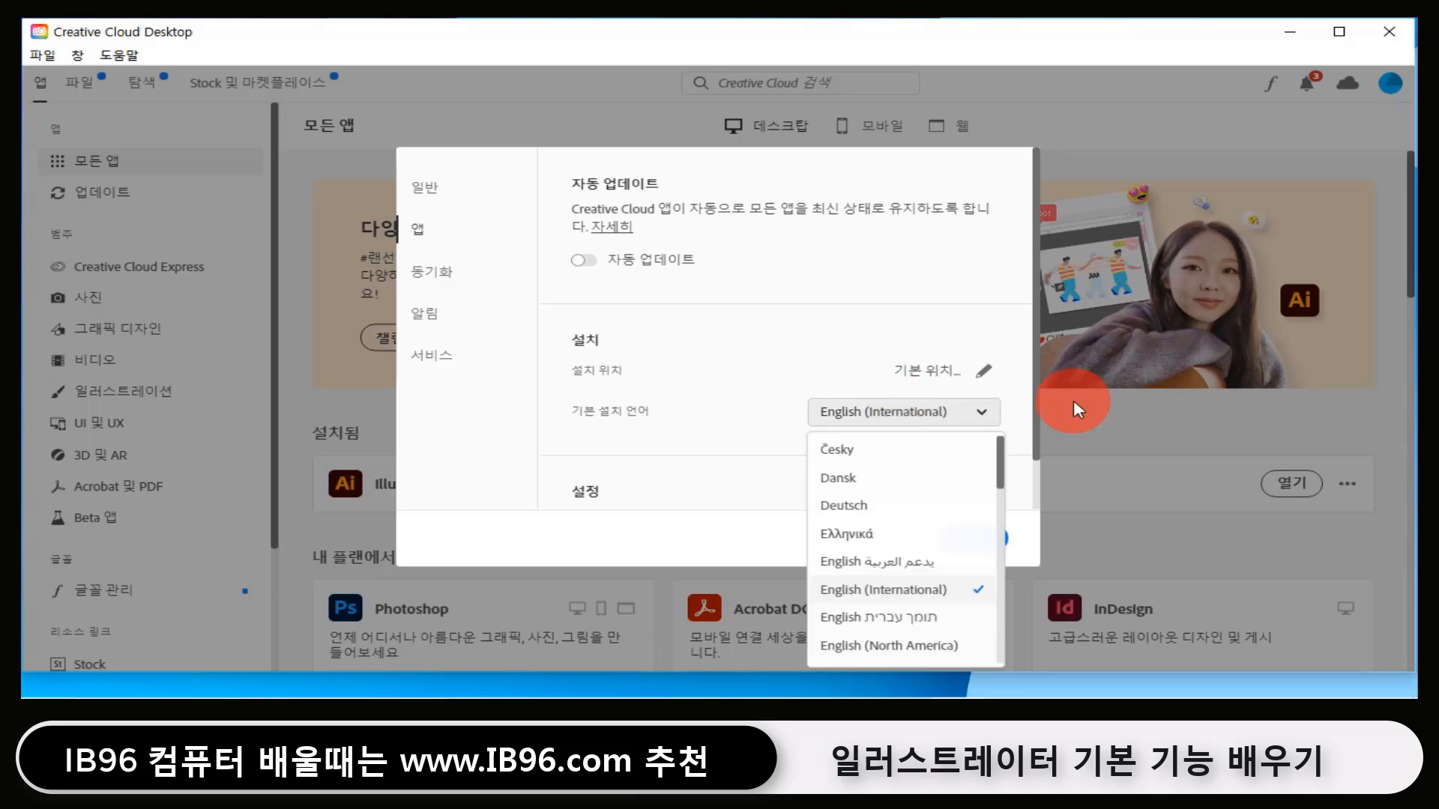
pyautogui.moveTo(1002, 469); pyautogui.dragTo(1002, 572)
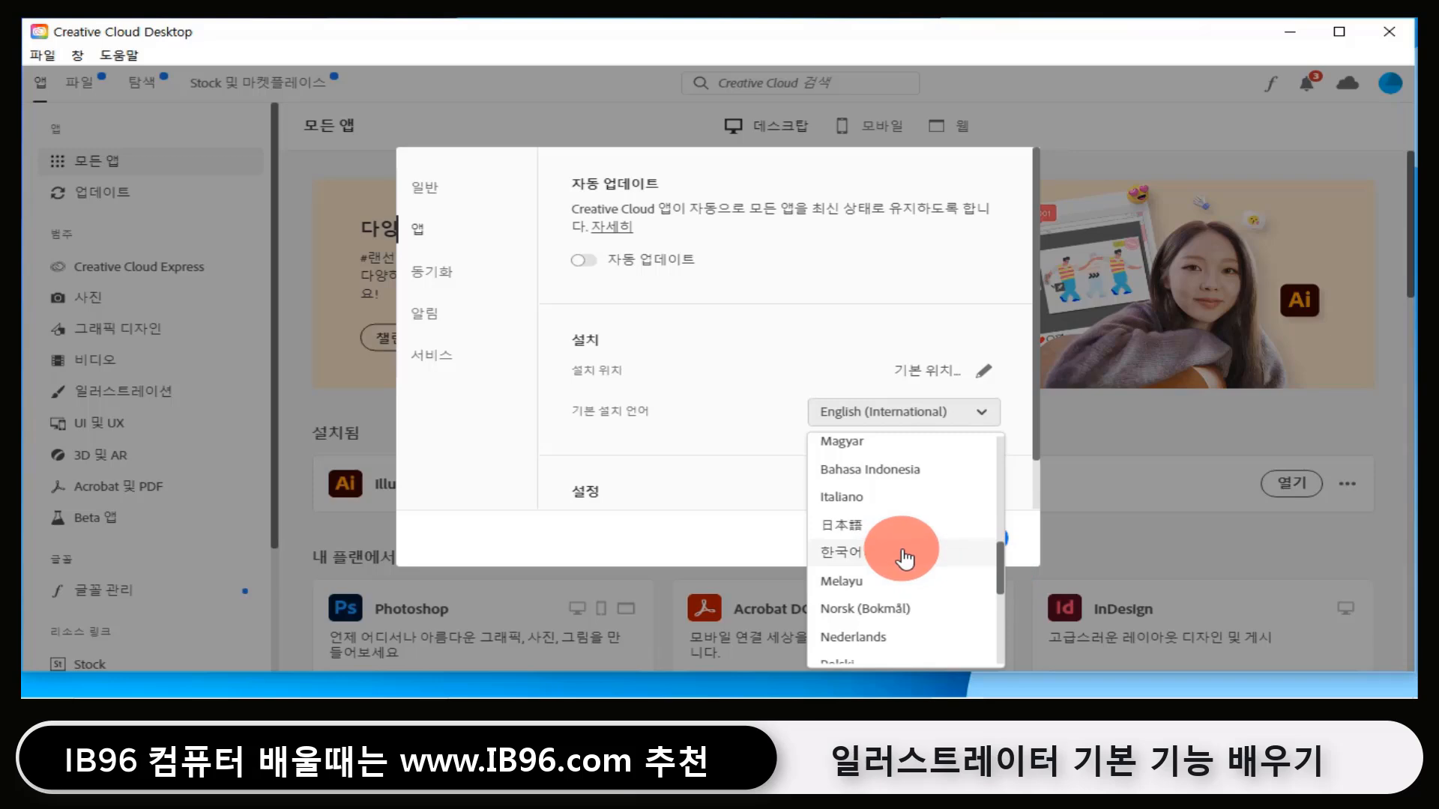
pyautogui.click(911, 326)
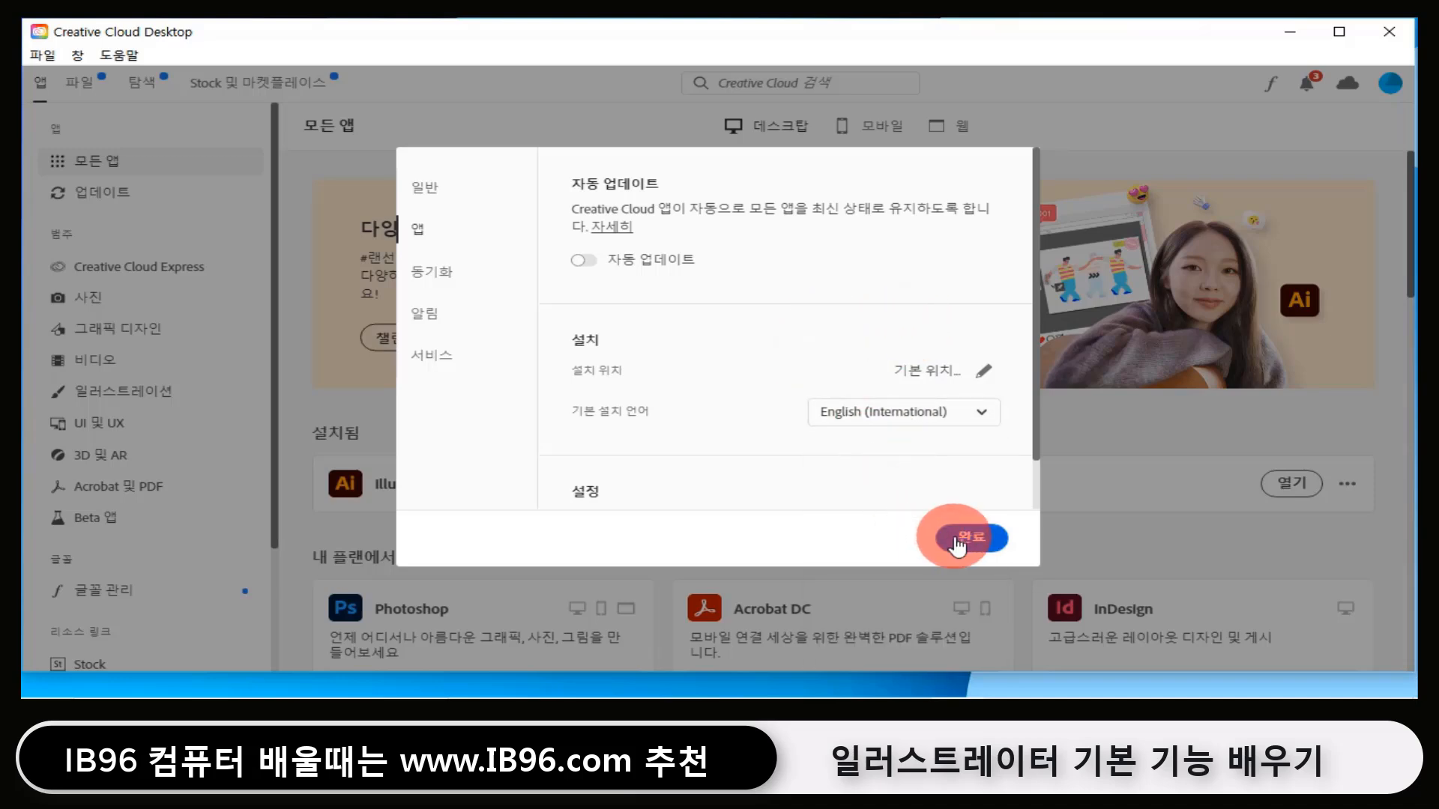
pyautogui.click(956, 539)
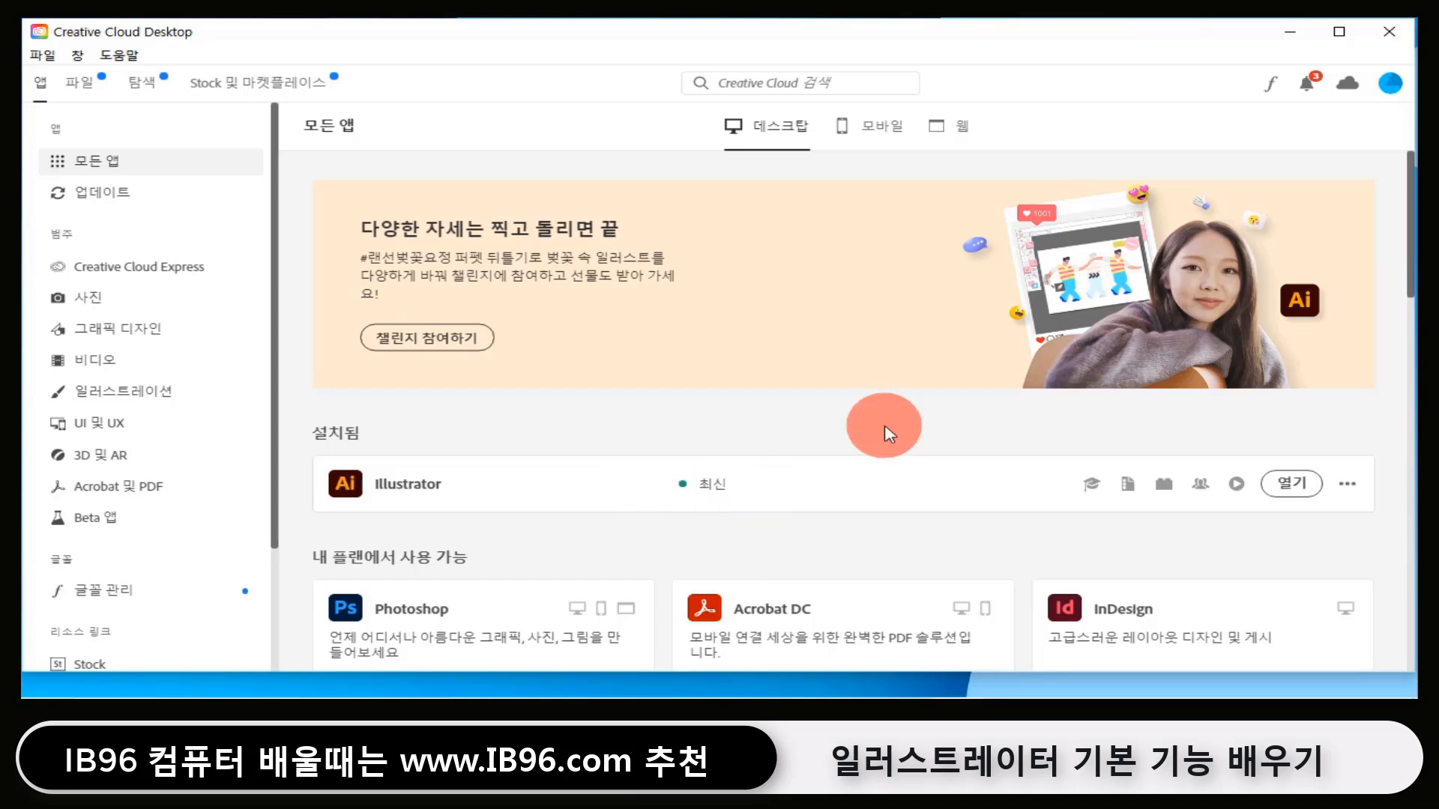
pyautogui.scroll(-3, 874, 427)
pyautogui.click(1346, 294)
pyautogui.click(1110, 341)
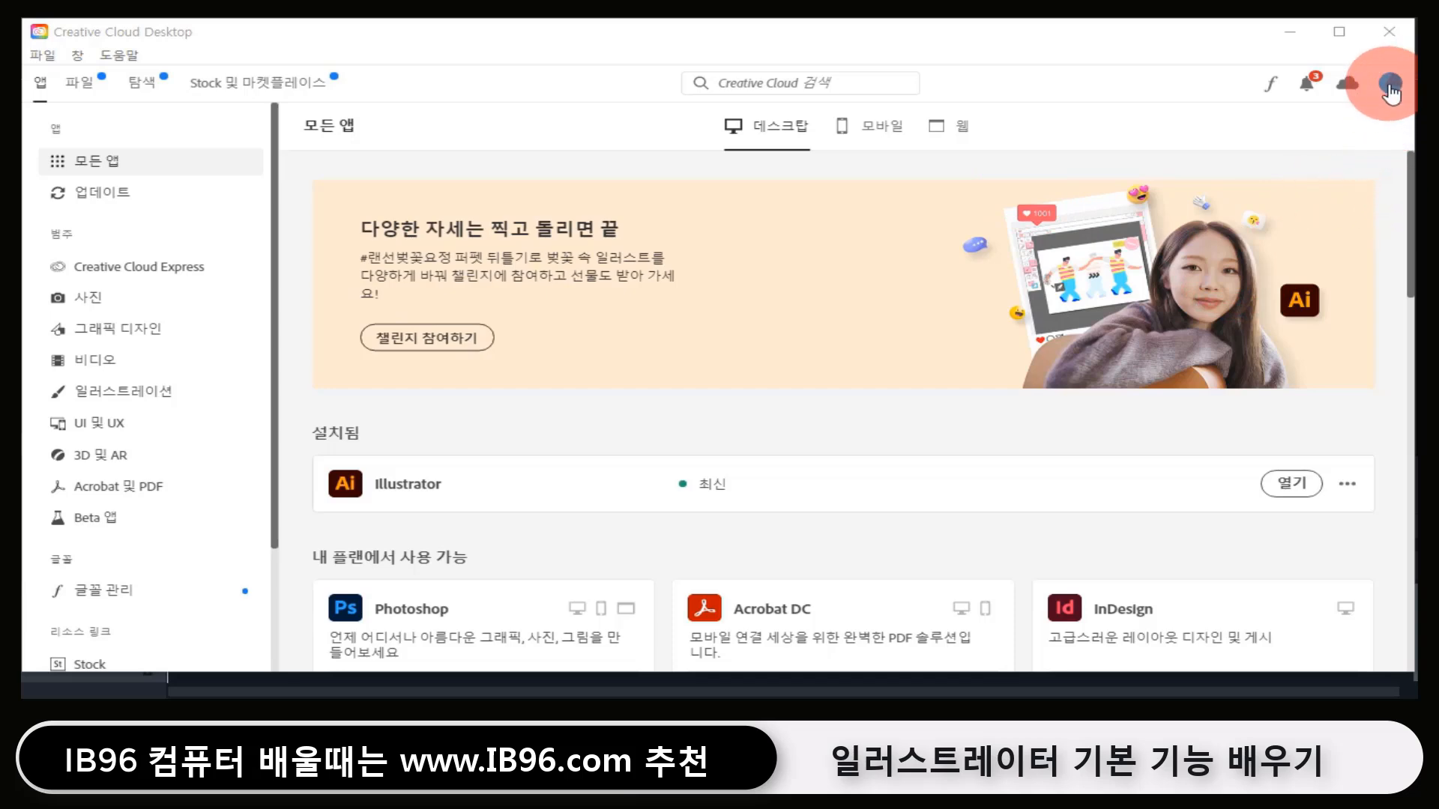
# - Open the Adobe account page in the browser and view the management options for the Creative Cloud All Apps plan
pyautogui.click(1388, 84)
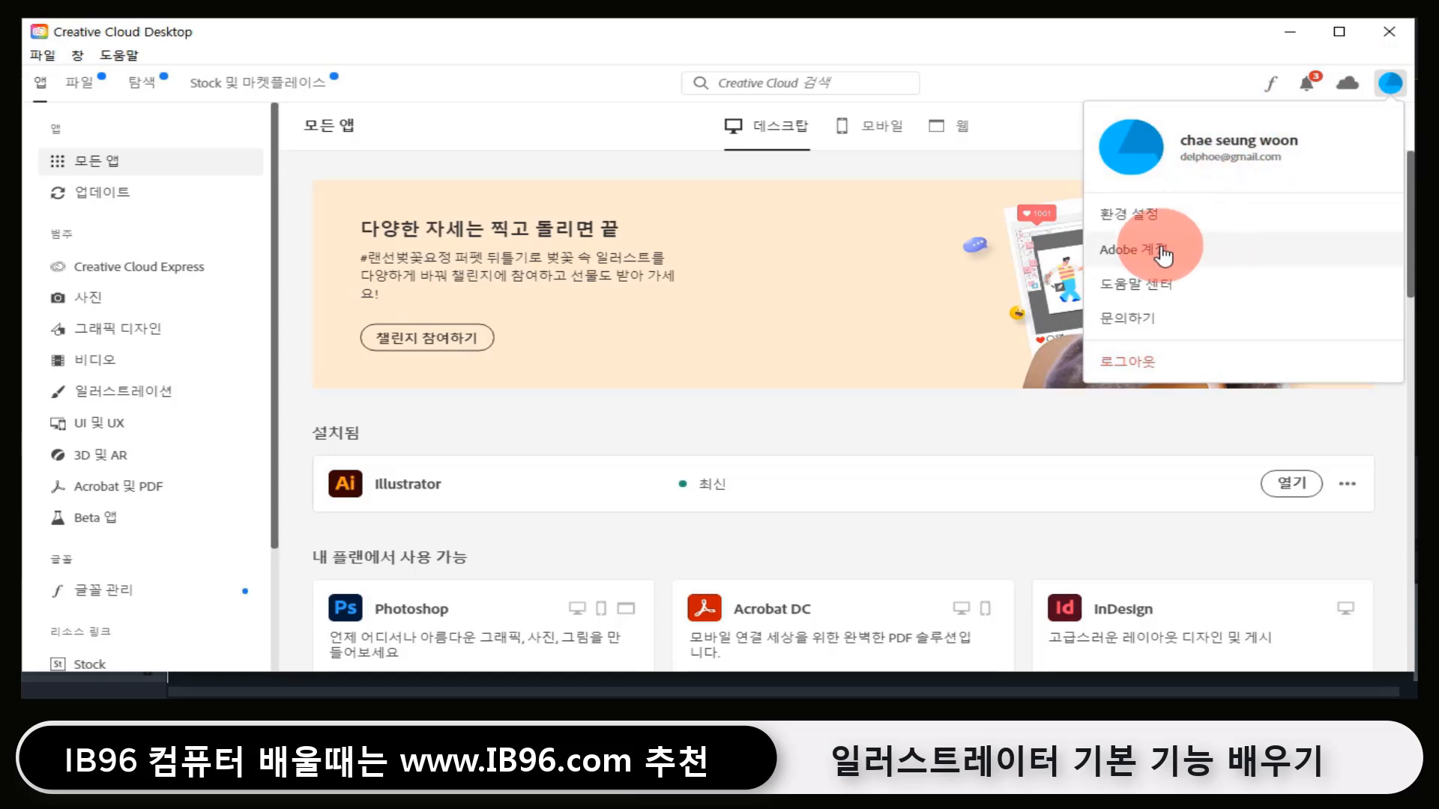
pyautogui.click(1163, 256)
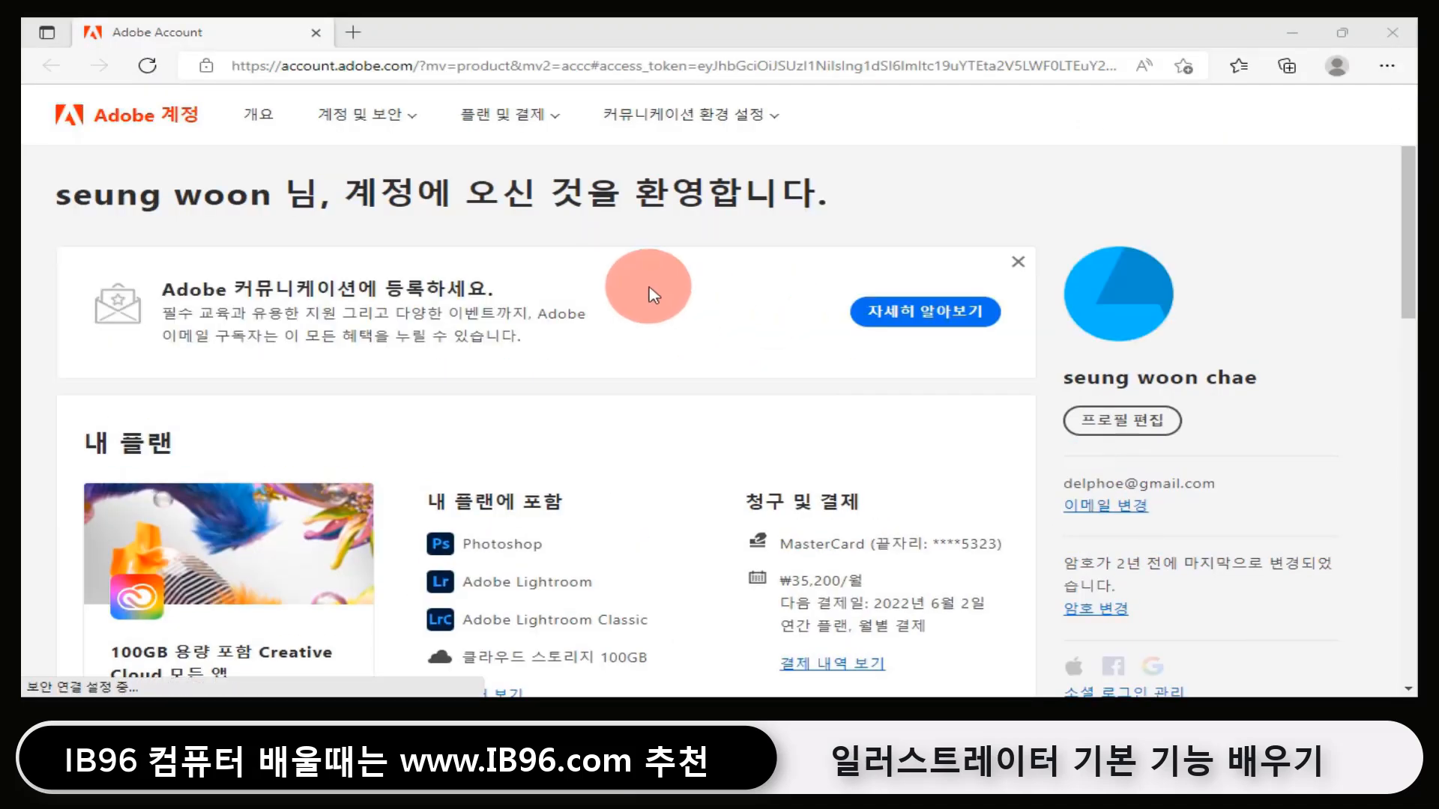
pyautogui.scroll(-3, 649, 295)
pyautogui.scroll(1, 749, 386)
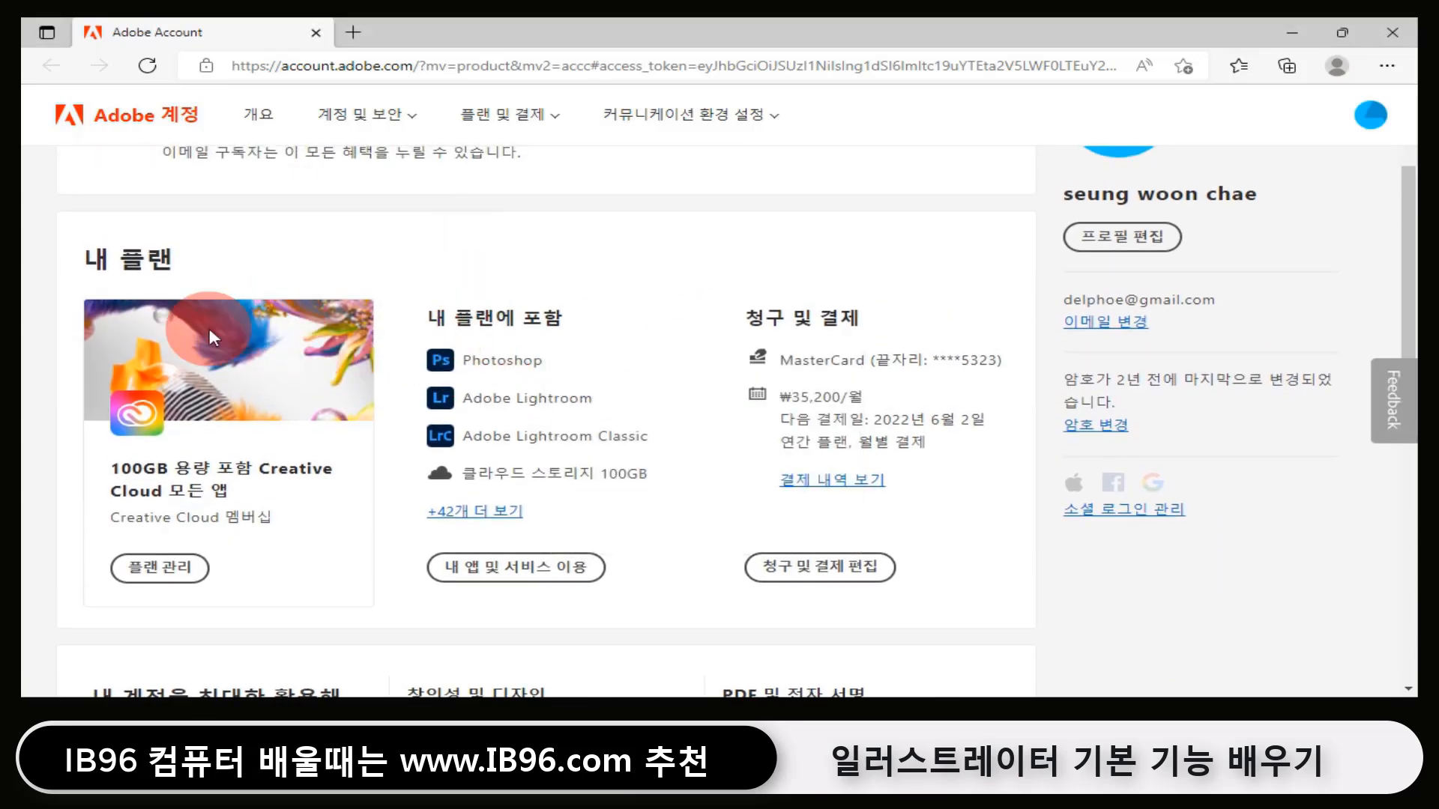
pyautogui.click(163, 567)
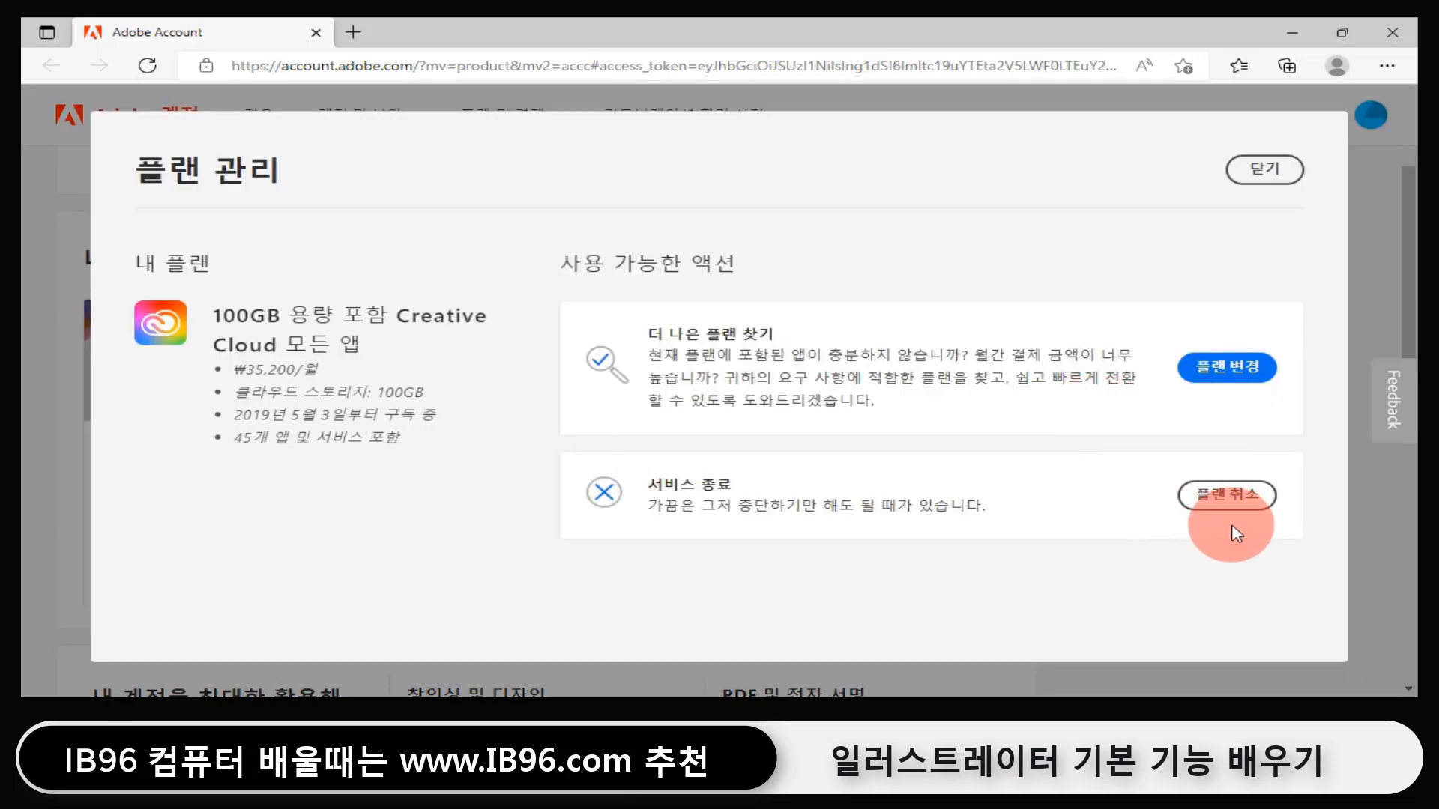